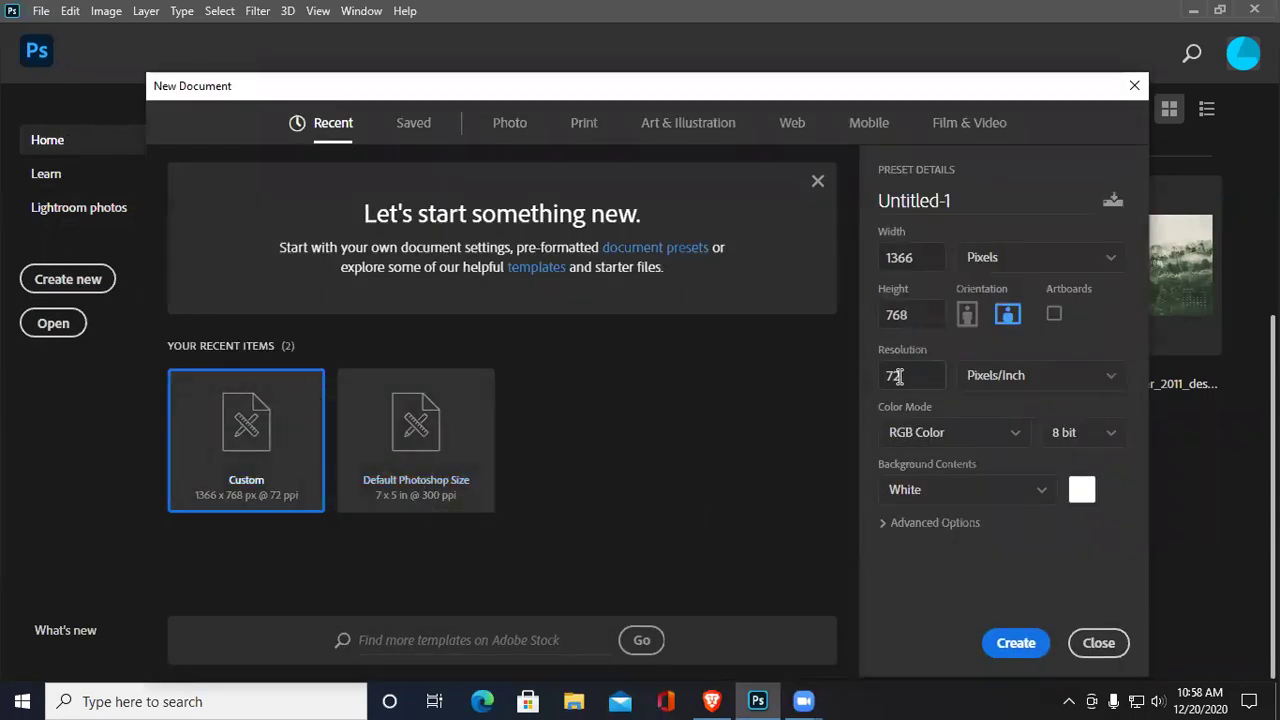
Preview the new document's dimensions in inches and centimeters, returning the units to pixels
{"action": "left_click", "coordinate": [918, 258]}
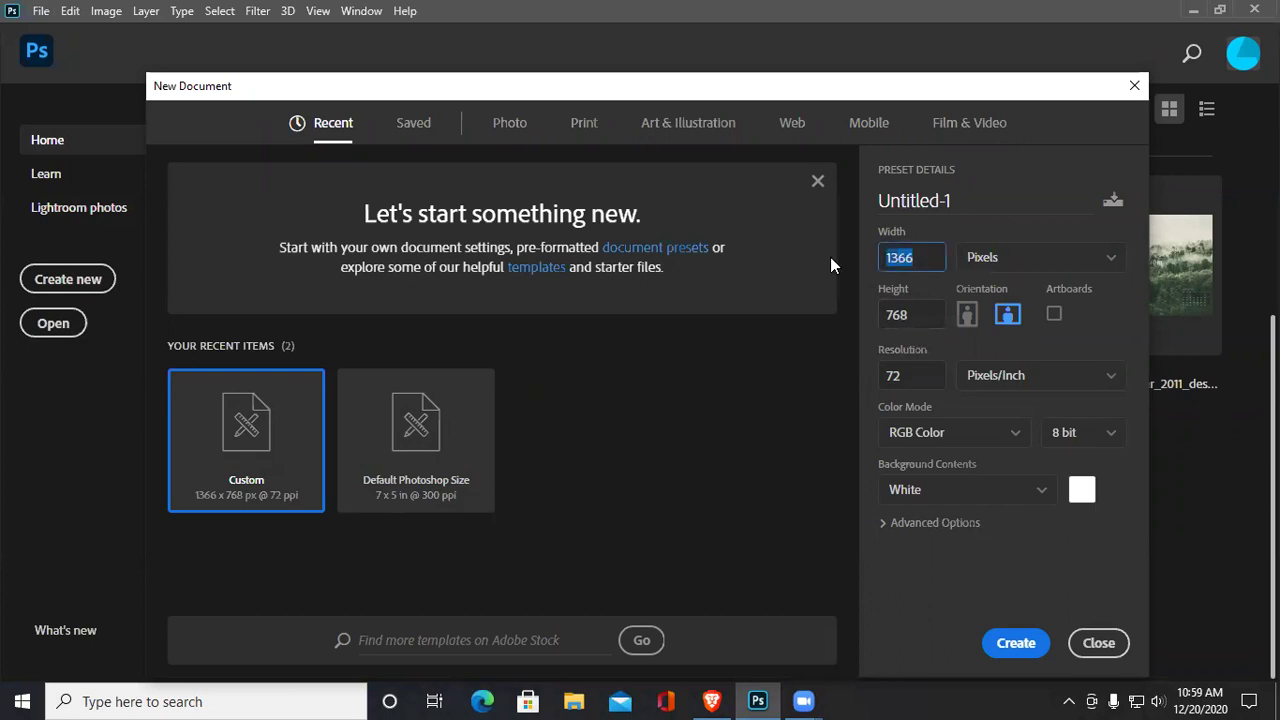
{"action": "left_click", "coordinate": [1102, 268]}
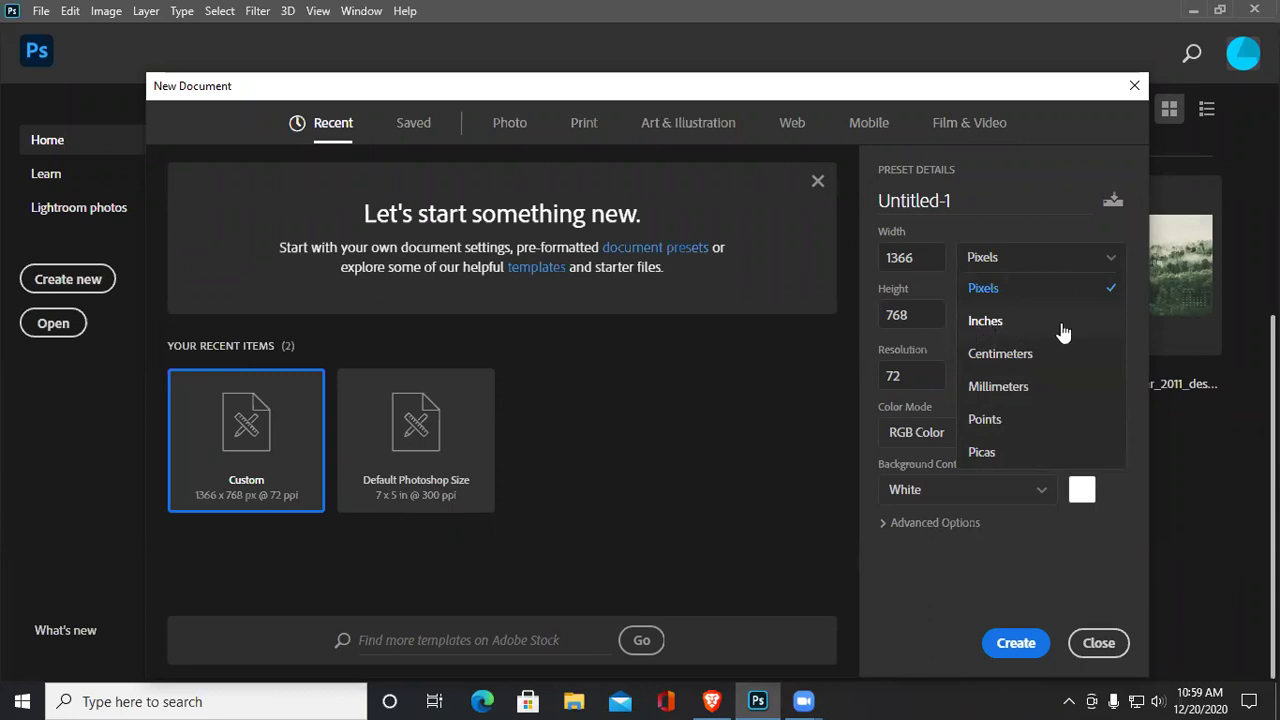
{"action": "left_click", "coordinate": [1005, 325]}
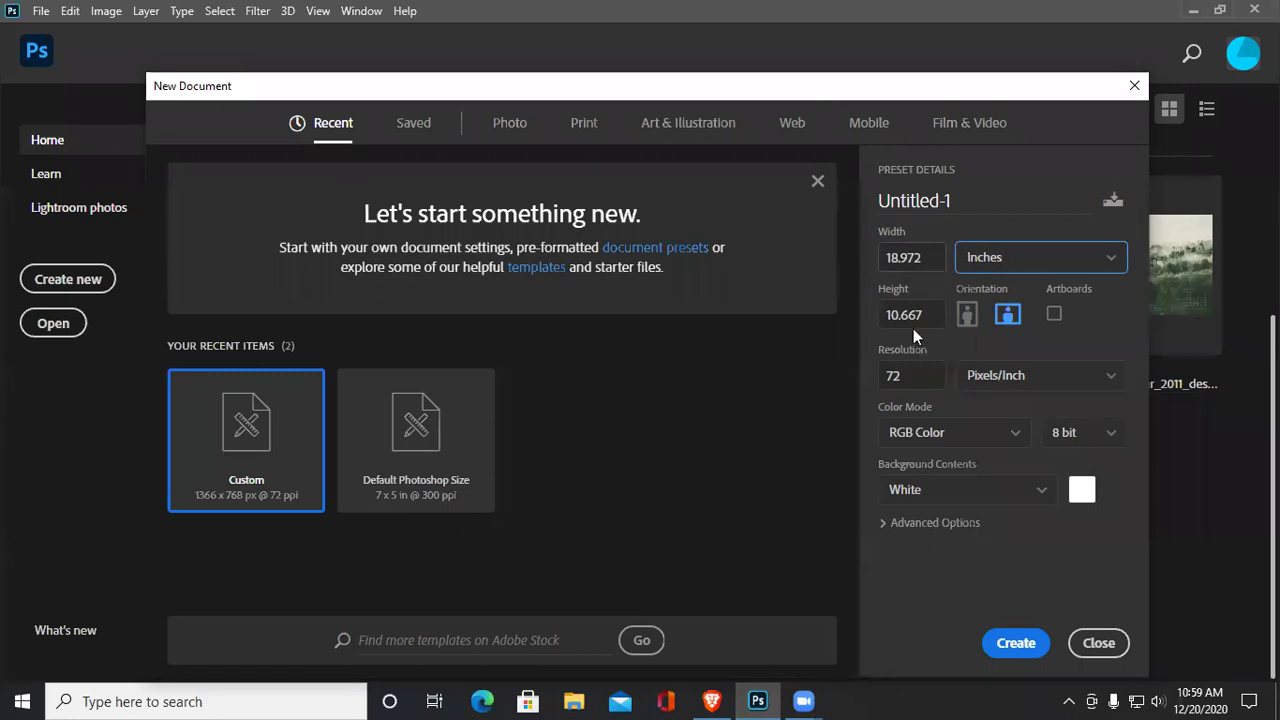
{"action": "left_click", "coordinate": [1116, 268]}
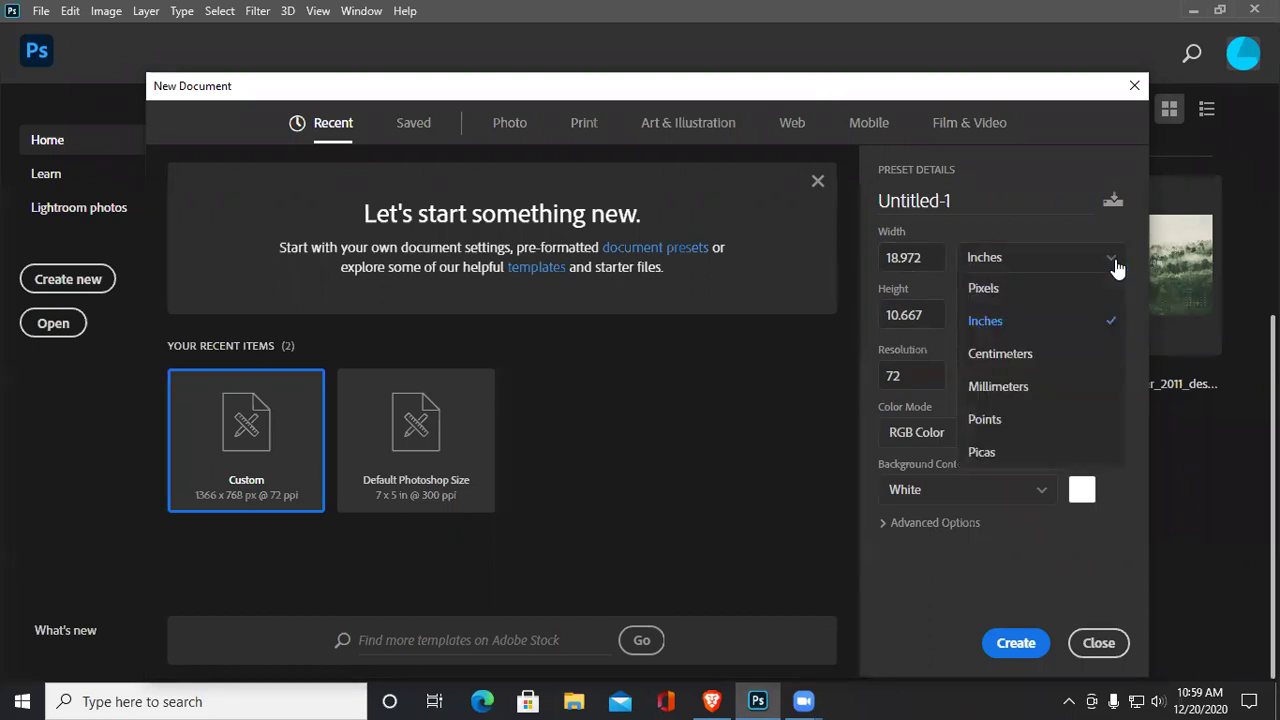
{"action": "left_click", "coordinate": [1016, 294]}
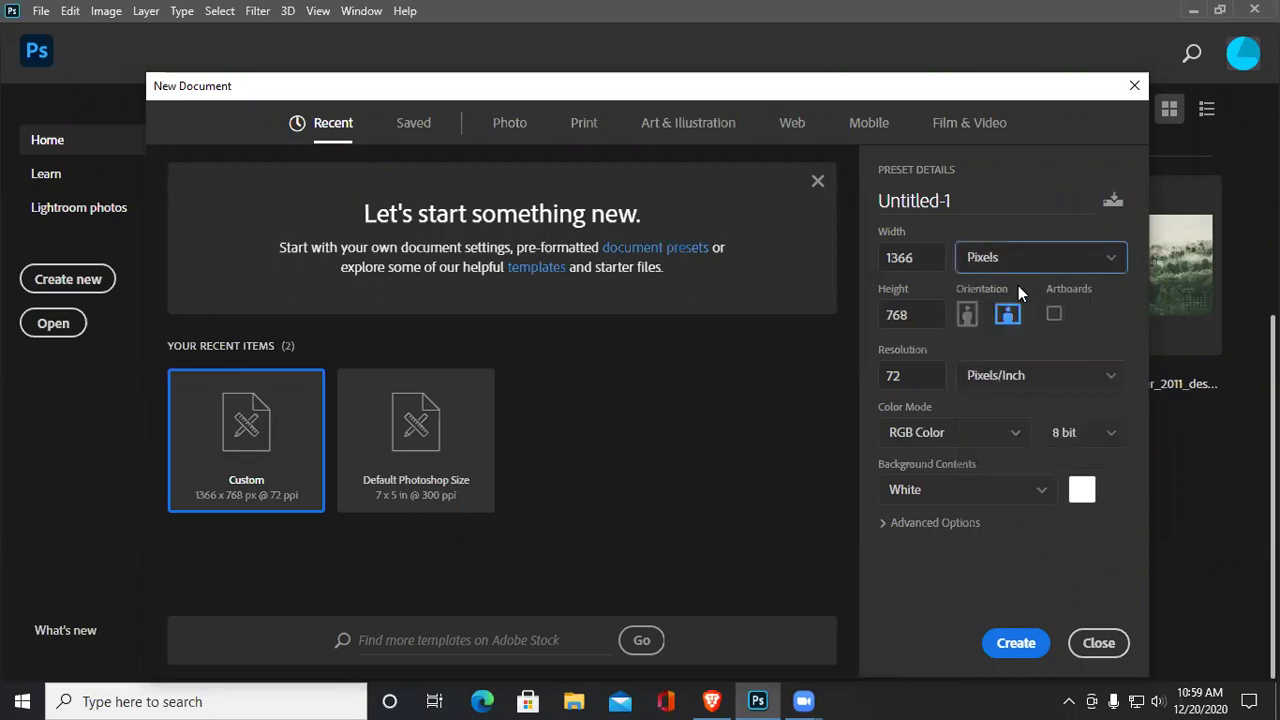
{"action": "left_click", "coordinate": [1076, 258]}
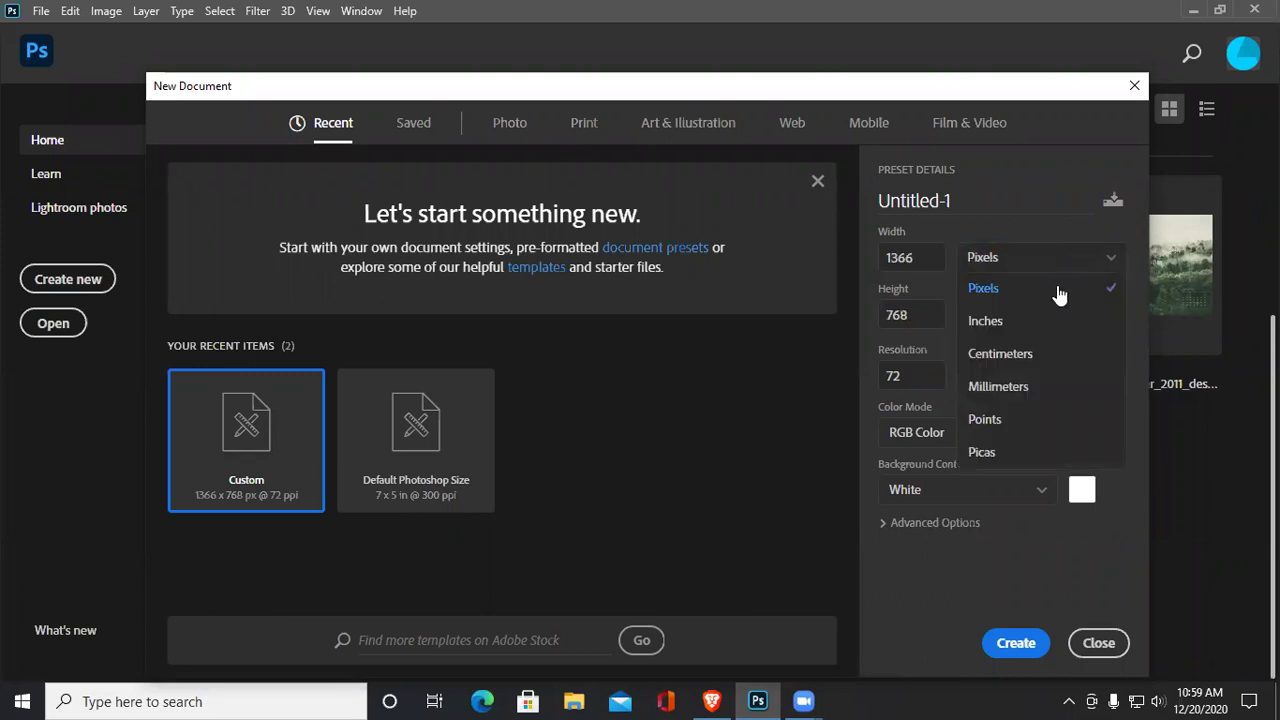
{"action": "left_click", "coordinate": [1046, 354]}
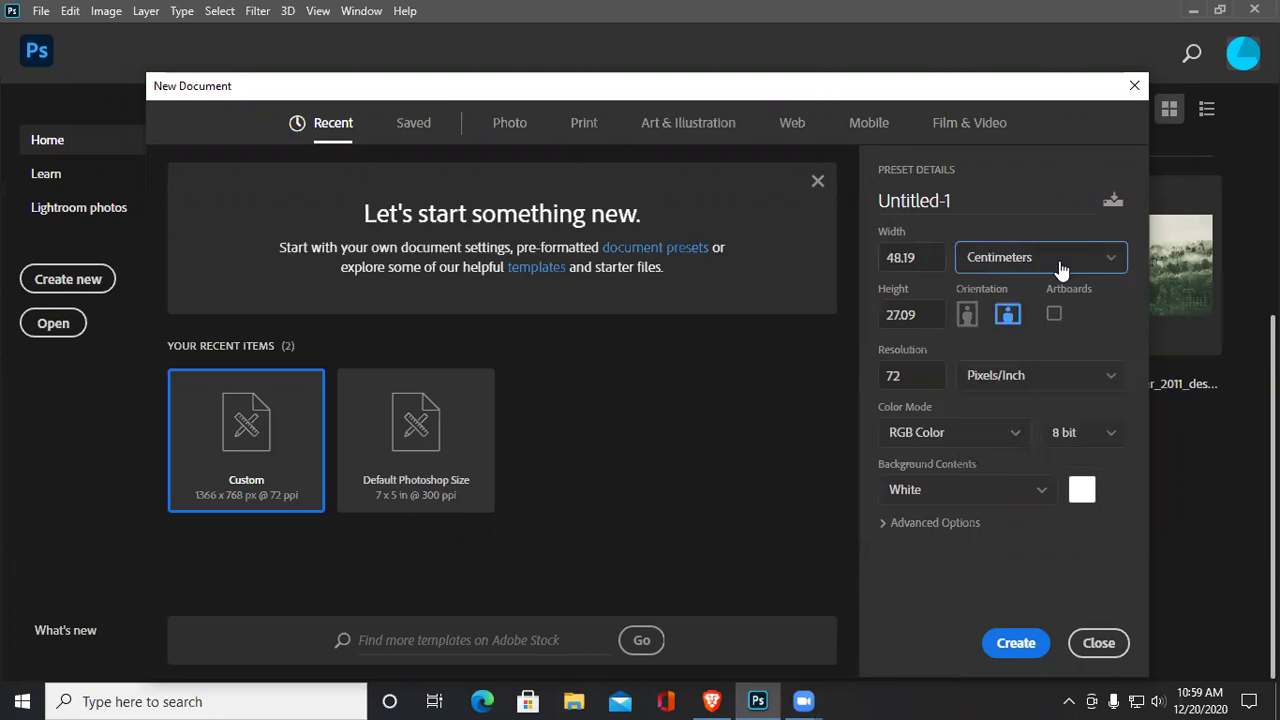
{"action": "left_click", "coordinate": [1118, 264]}
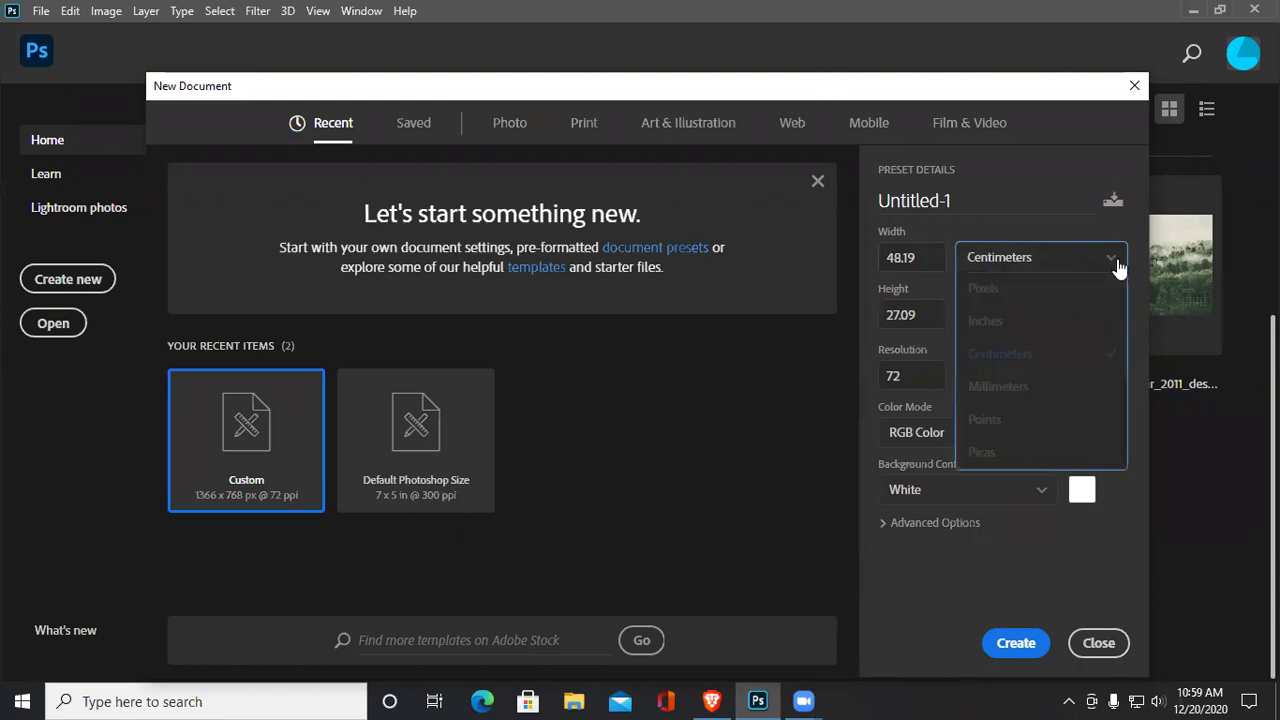
{"action": "left_click", "coordinate": [1029, 290]}
Set the new document's width to 1920 and height to 1080 pixels, keeping the resolution in pixels per inch
{"action": "double_click", "coordinate": [927, 263]}
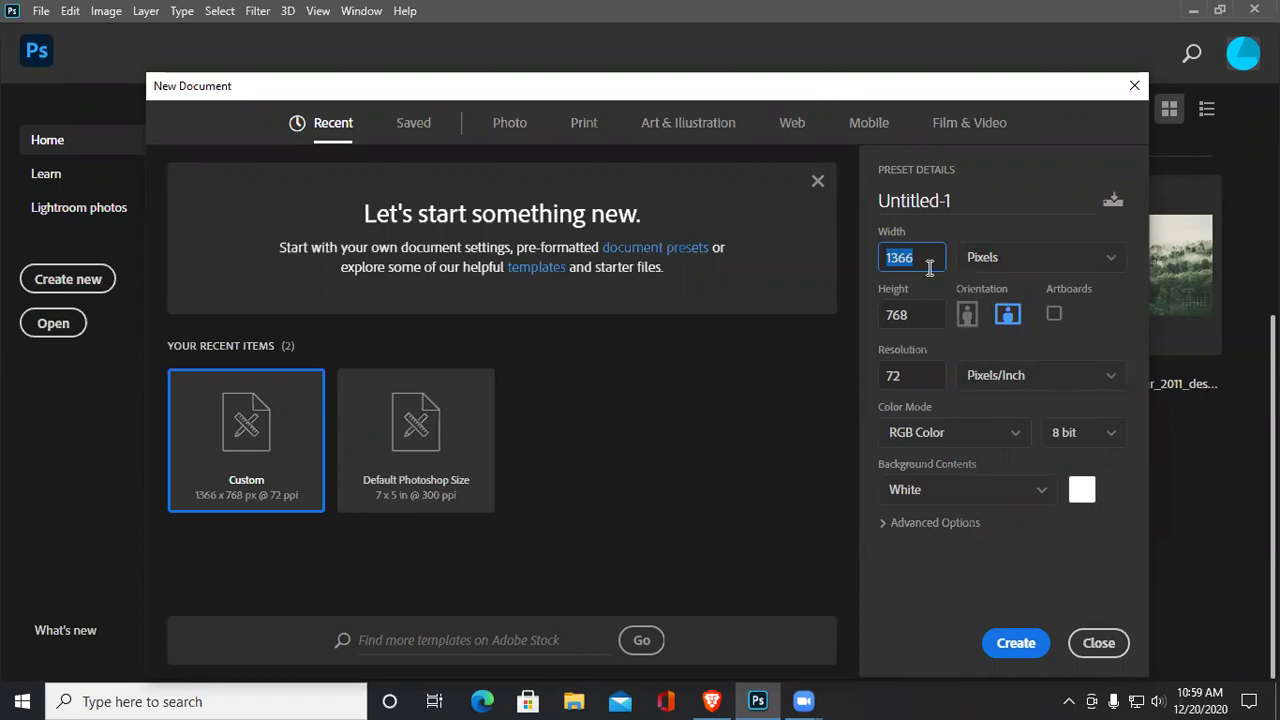
{"action": "type", "text": "1920"}
{"action": "key", "text": "Tab"}
{"action": "type", "text": "1080"}
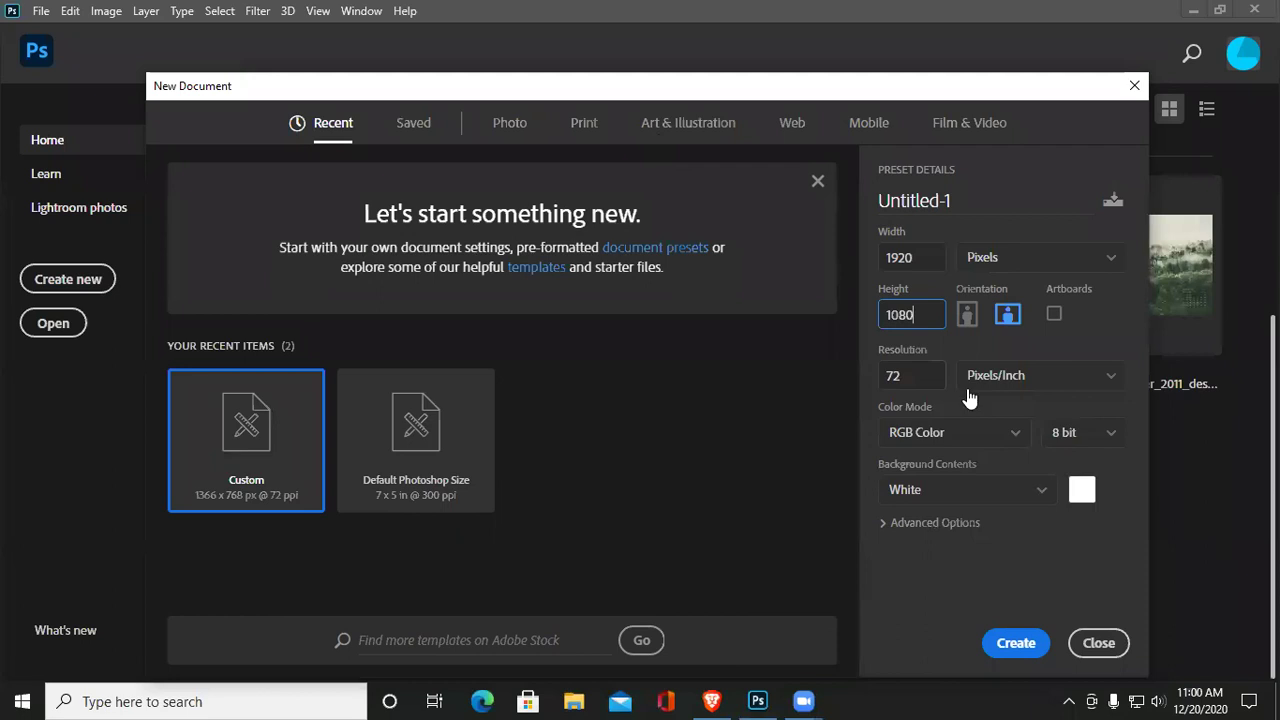
{"action": "key", "text": "Tab"}
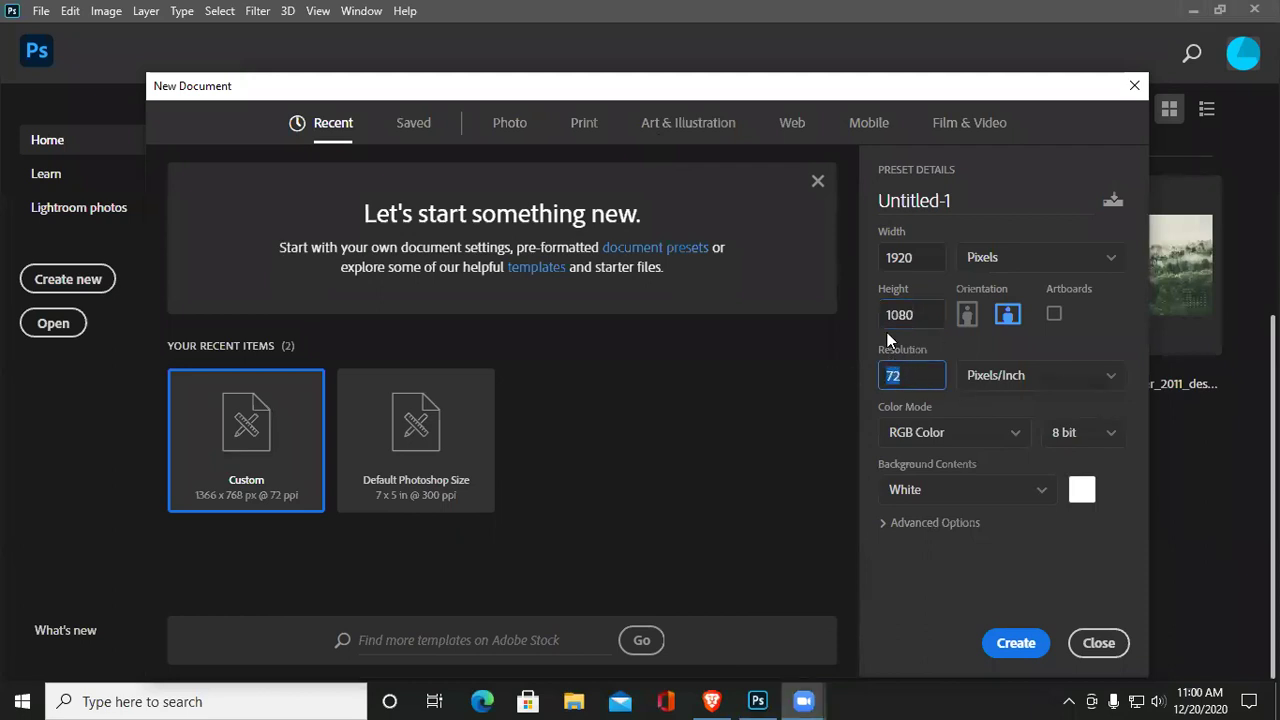
{"action": "double_click", "coordinate": [905, 370]}
{"action": "left_click", "coordinate": [1118, 388]}
{"action": "left_click", "coordinate": [1117, 383]}
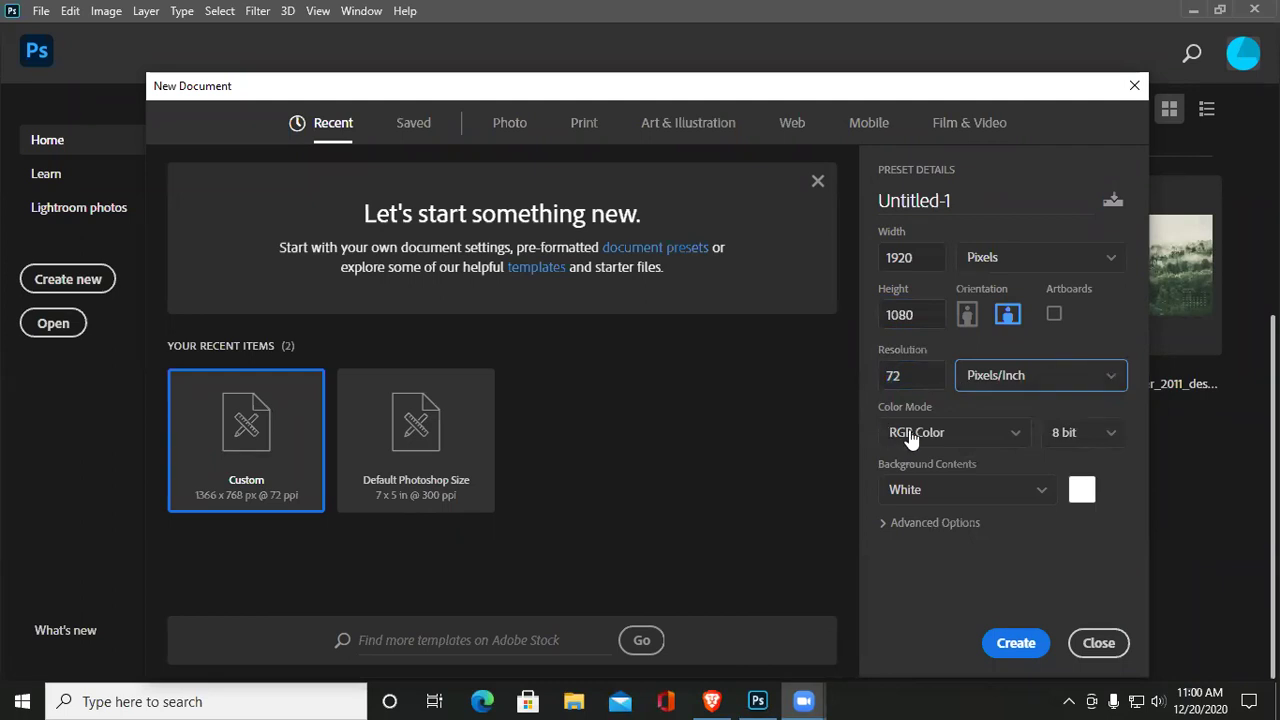
Set the new document's color mode to CMYK Color with 8-bit depth
{"action": "left_click", "coordinate": [1015, 434]}
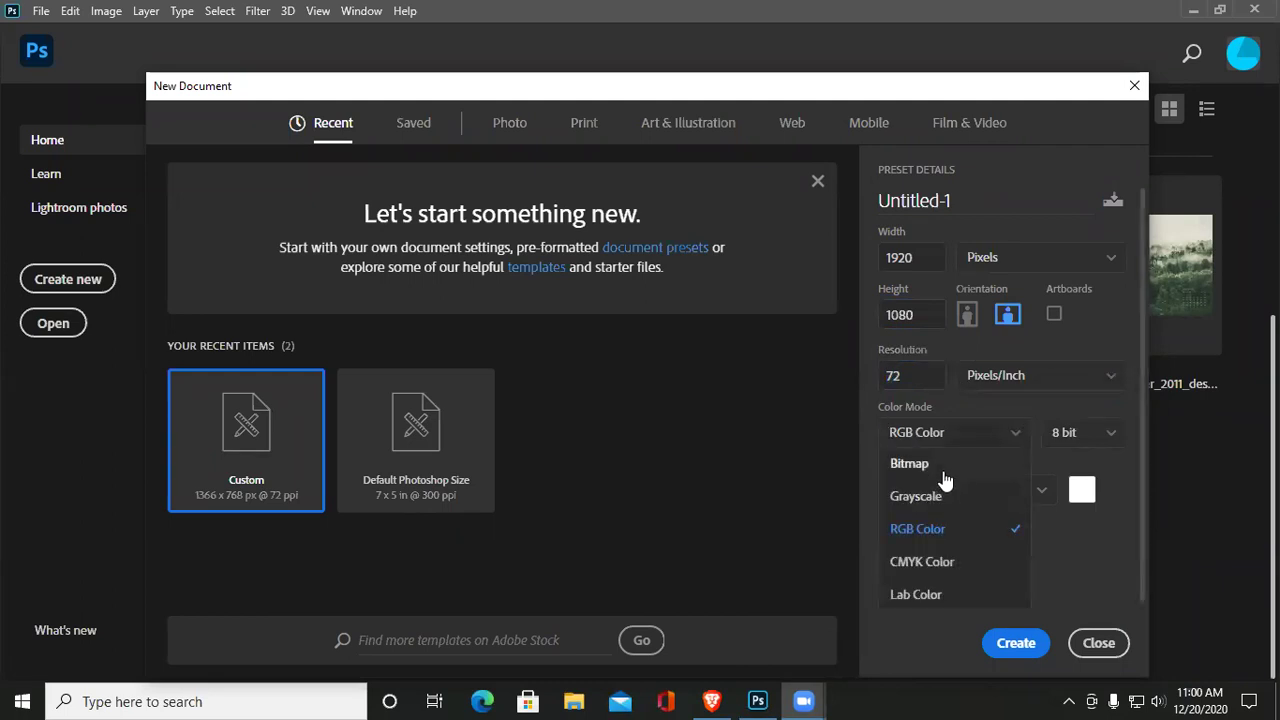
{"action": "scroll", "coordinate": [970, 590], "scroll_direction": "down", "scroll_amount": 1}
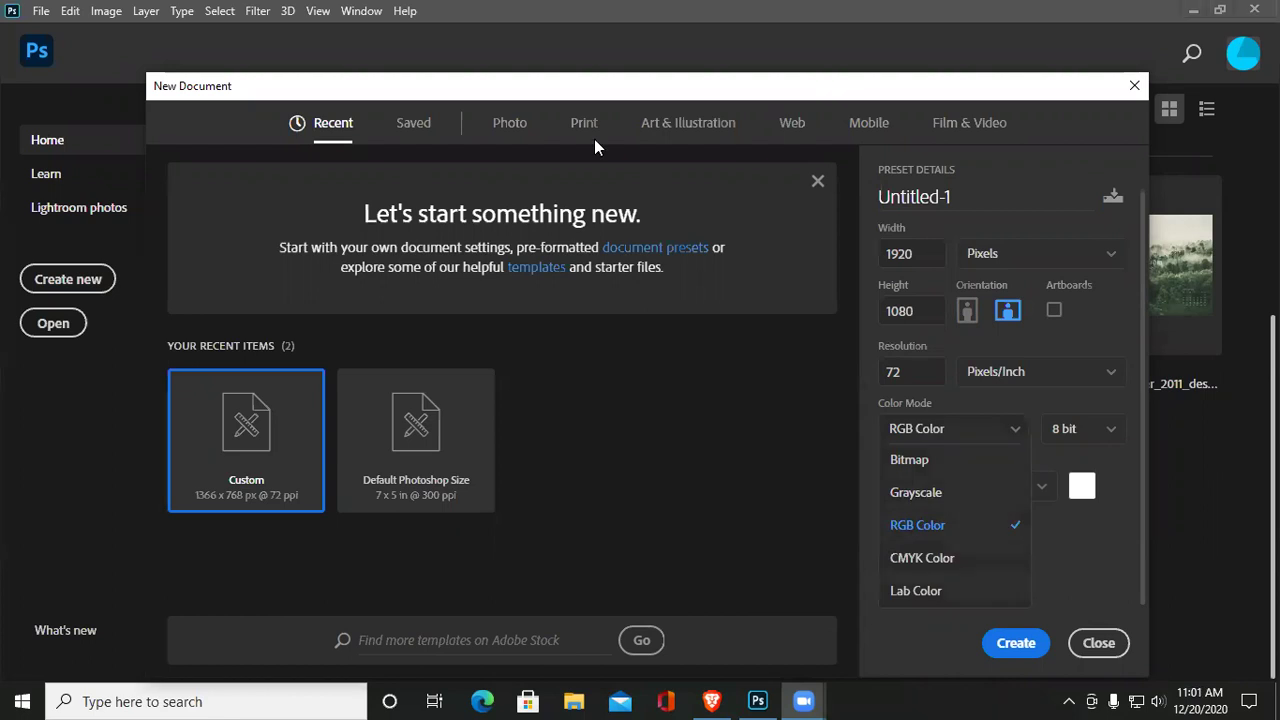
{"action": "left_click", "coordinate": [951, 562]}
{"action": "left_click", "coordinate": [1020, 438]}
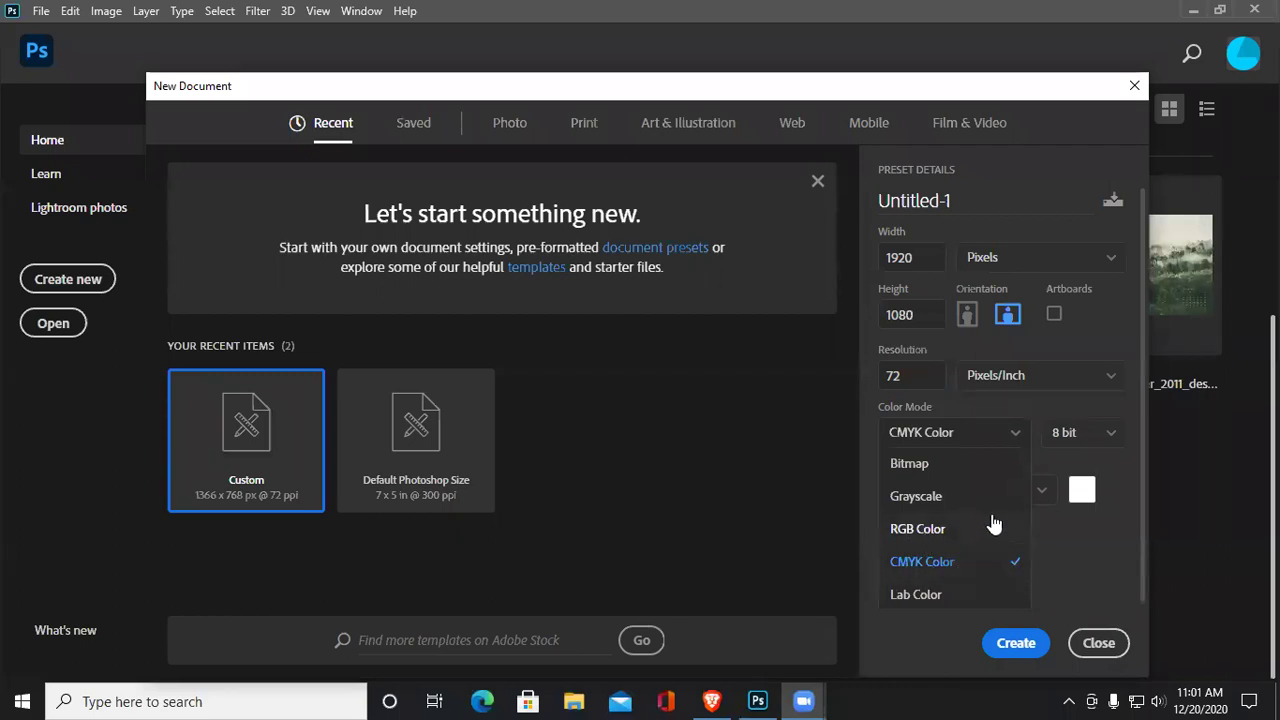
{"action": "scroll", "coordinate": [991, 525], "scroll_direction": "down", "scroll_amount": 1}
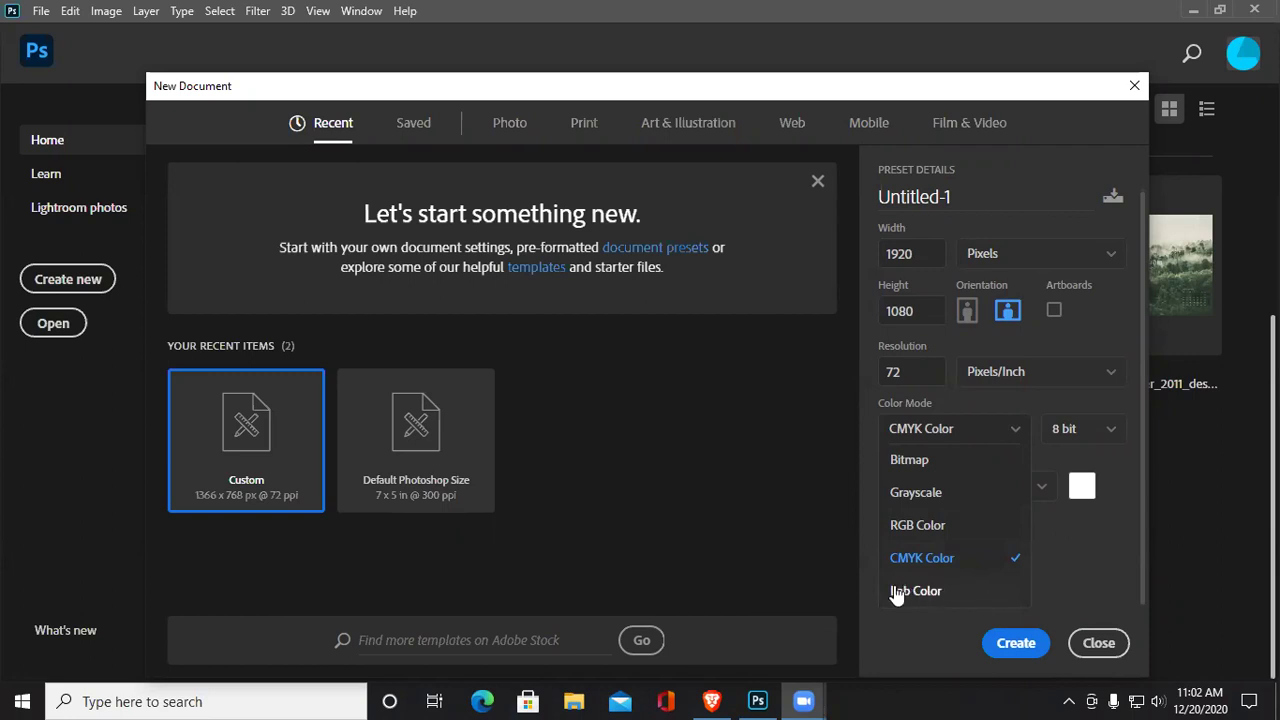
{"action": "left_click", "coordinate": [950, 562]}
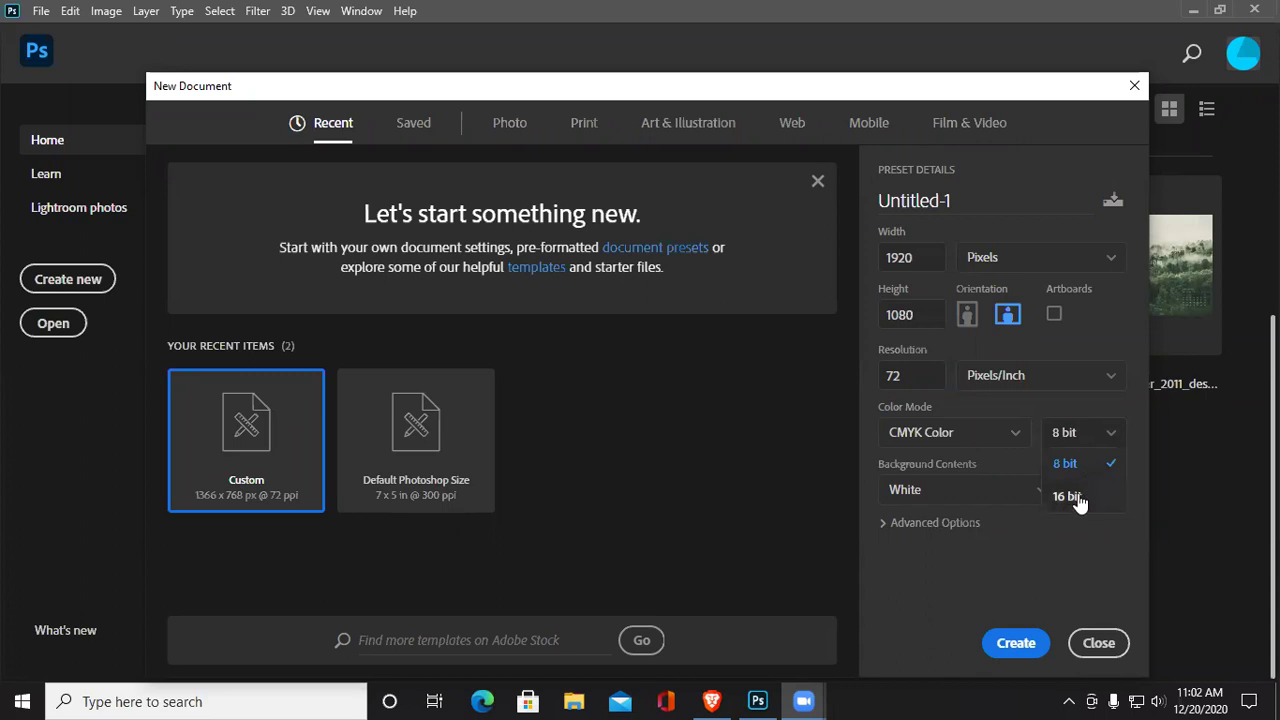
{"action": "left_click", "coordinate": [1099, 431]}
Create a landscape document from the Default Photoshop Size preset, 7 x 5 inches at 300 ppi
{"action": "left_click", "coordinate": [435, 443]}
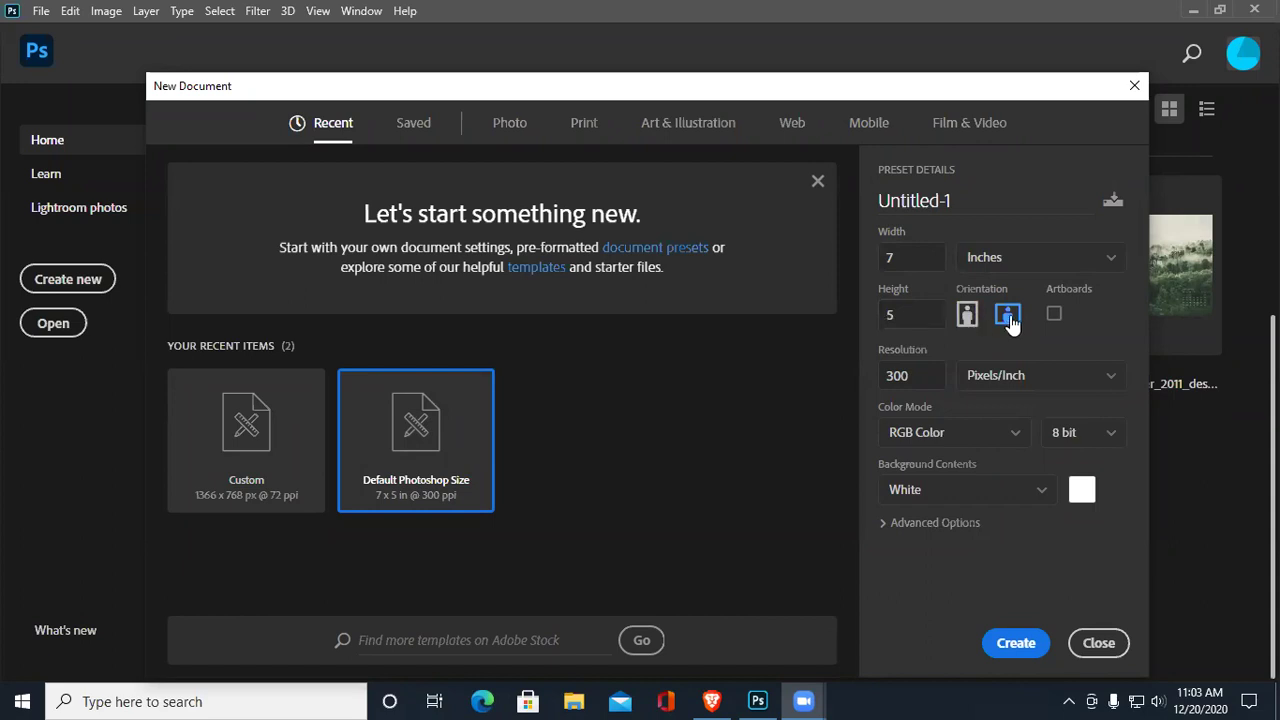
{"action": "left_click", "coordinate": [966, 315]}
{"action": "left_click", "coordinate": [1012, 318]}
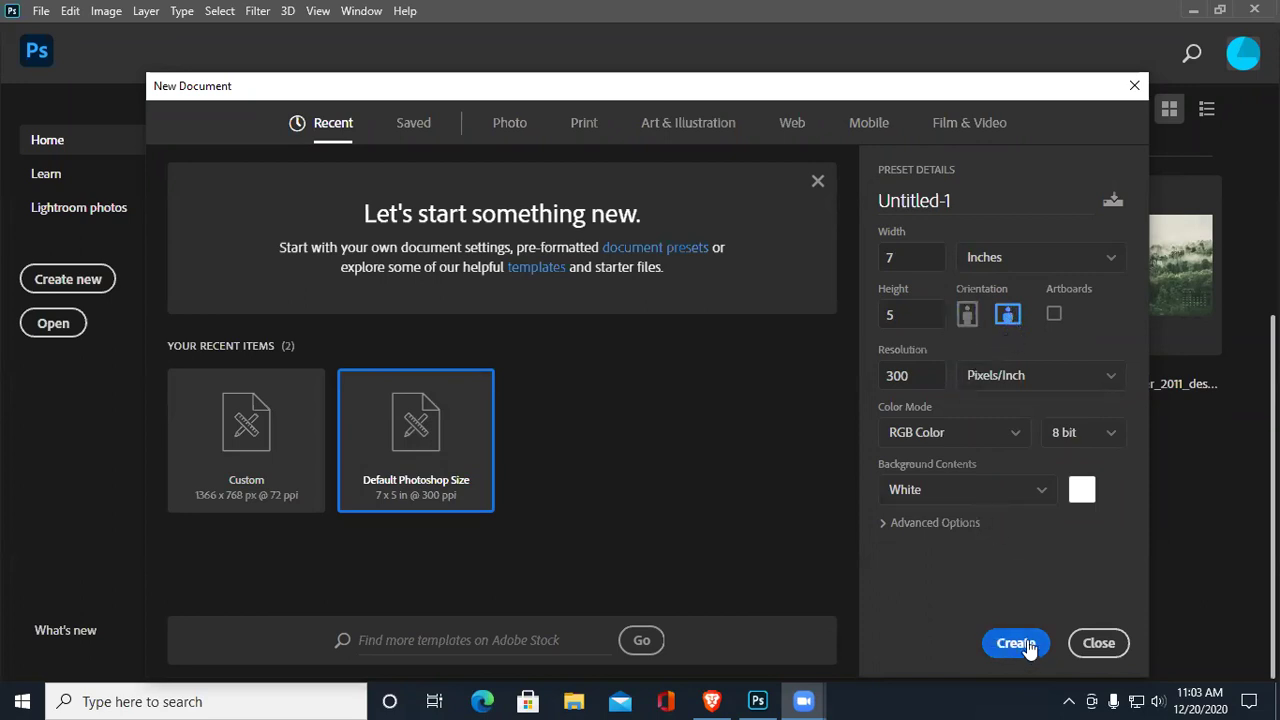
{"action": "key", "text": "Return"}
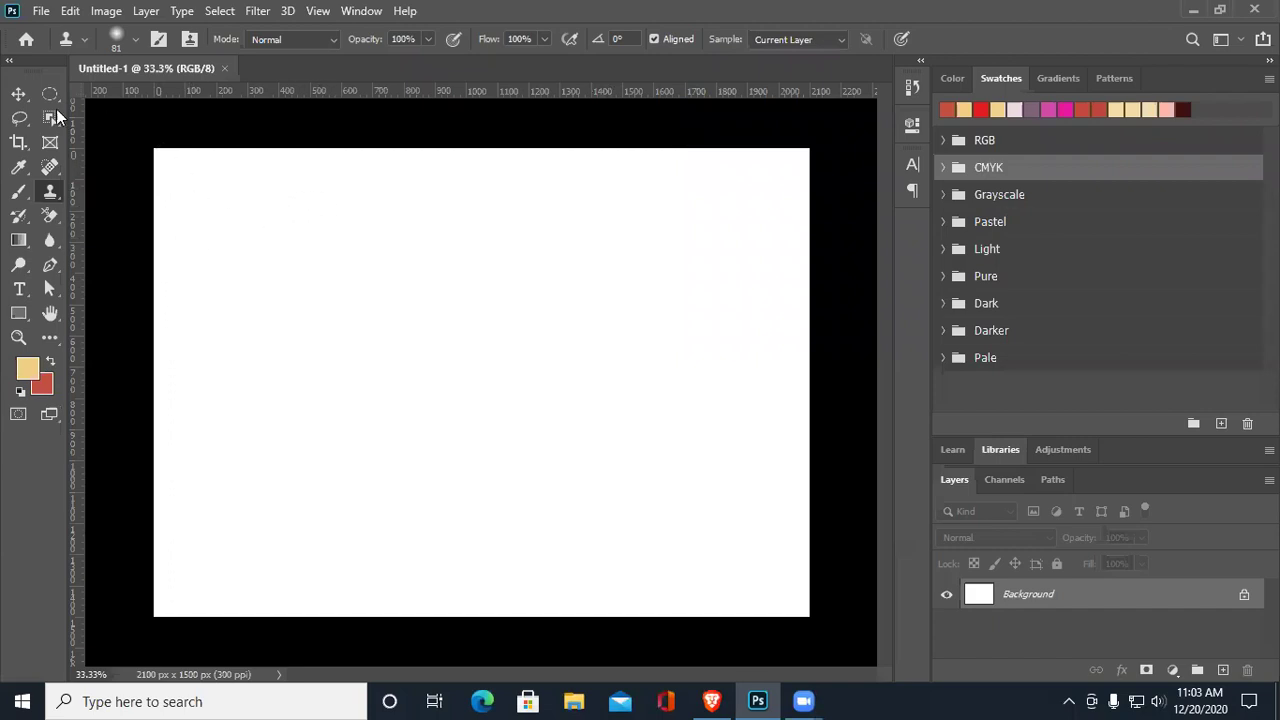
Create a second document in portrait orientation, 5 x 7 inches at 300 ppi
{"action": "left_click", "coordinate": [38, 11]}
{"action": "left_click", "coordinate": [45, 29]}
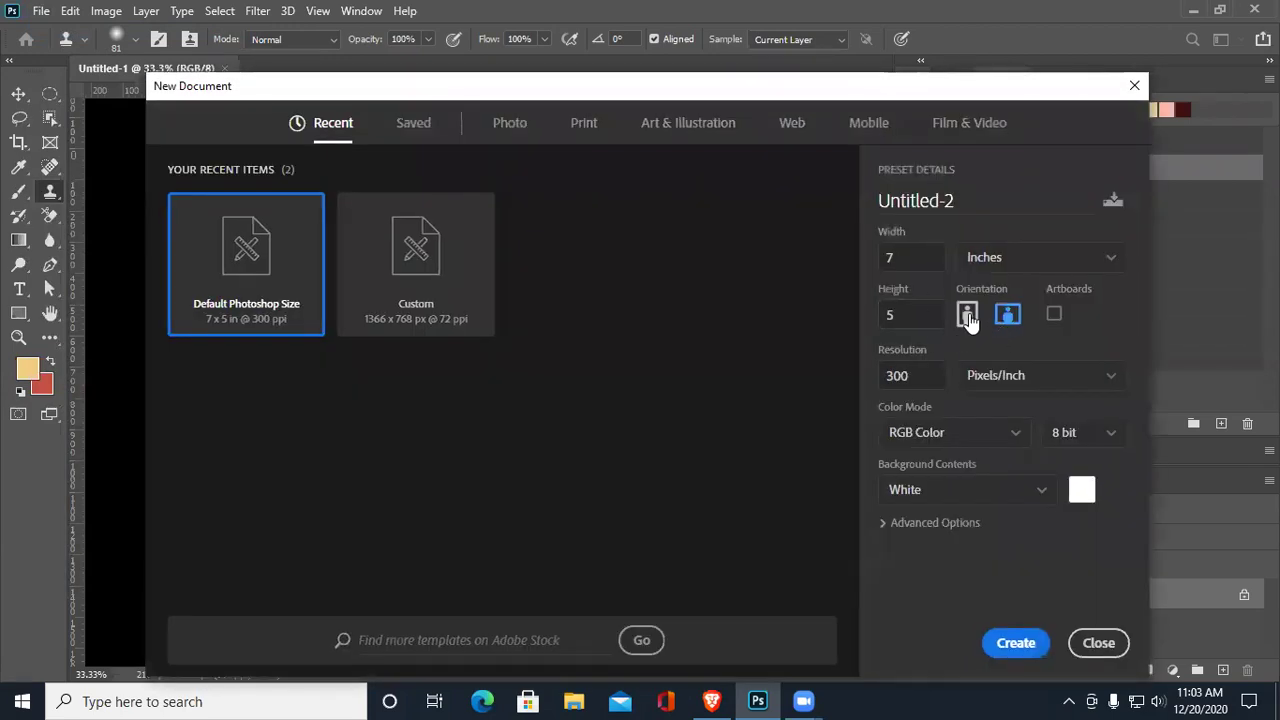
{"action": "left_click", "coordinate": [970, 317]}
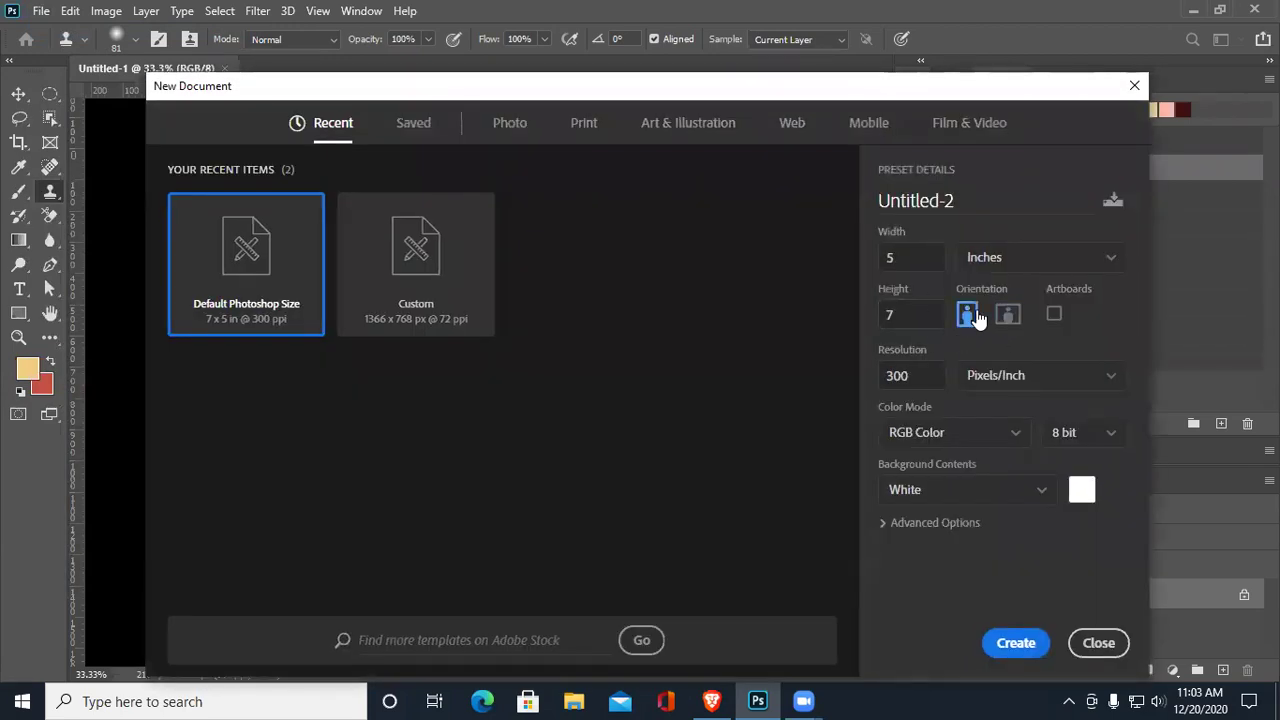
{"action": "left_click", "coordinate": [1016, 645]}
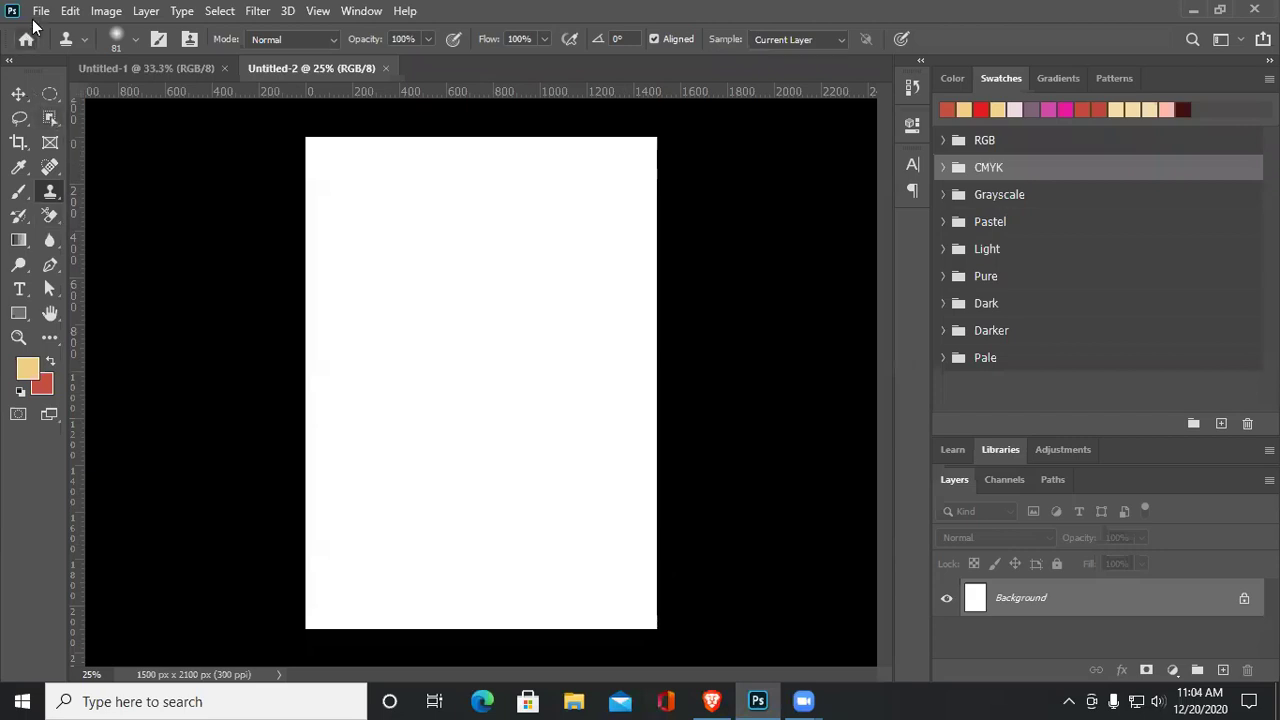
{"action": "left_click", "coordinate": [20, 100]}
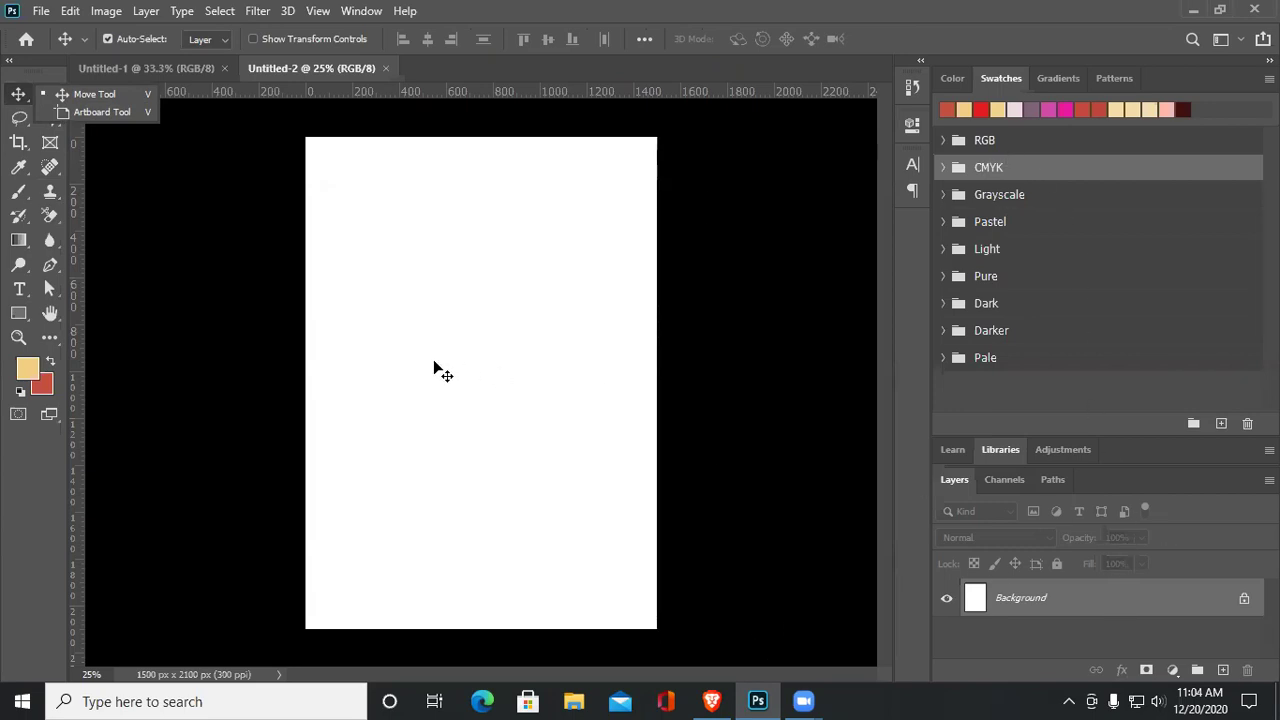
{"action": "left_click", "coordinate": [75, 94]}
{"action": "left_click", "coordinate": [49, 97]}
{"action": "right_click", "coordinate": [49, 94]}
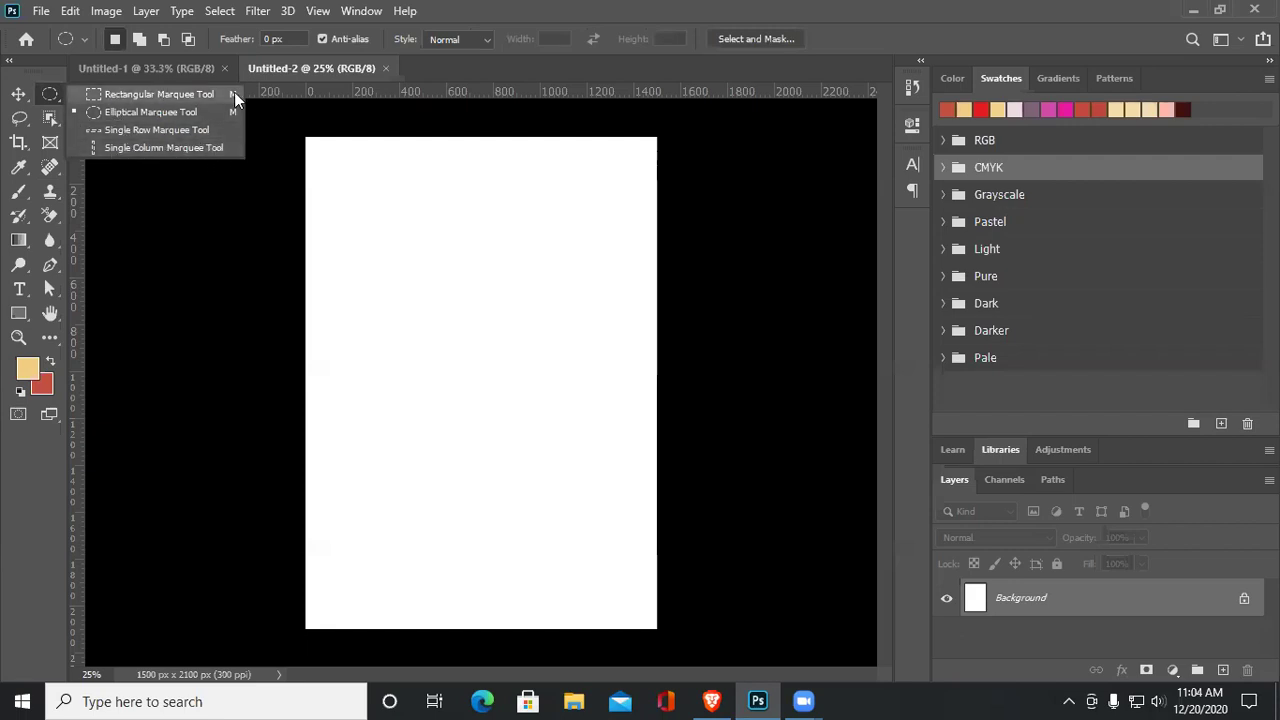
{"action": "left_click", "coordinate": [422, 261]}
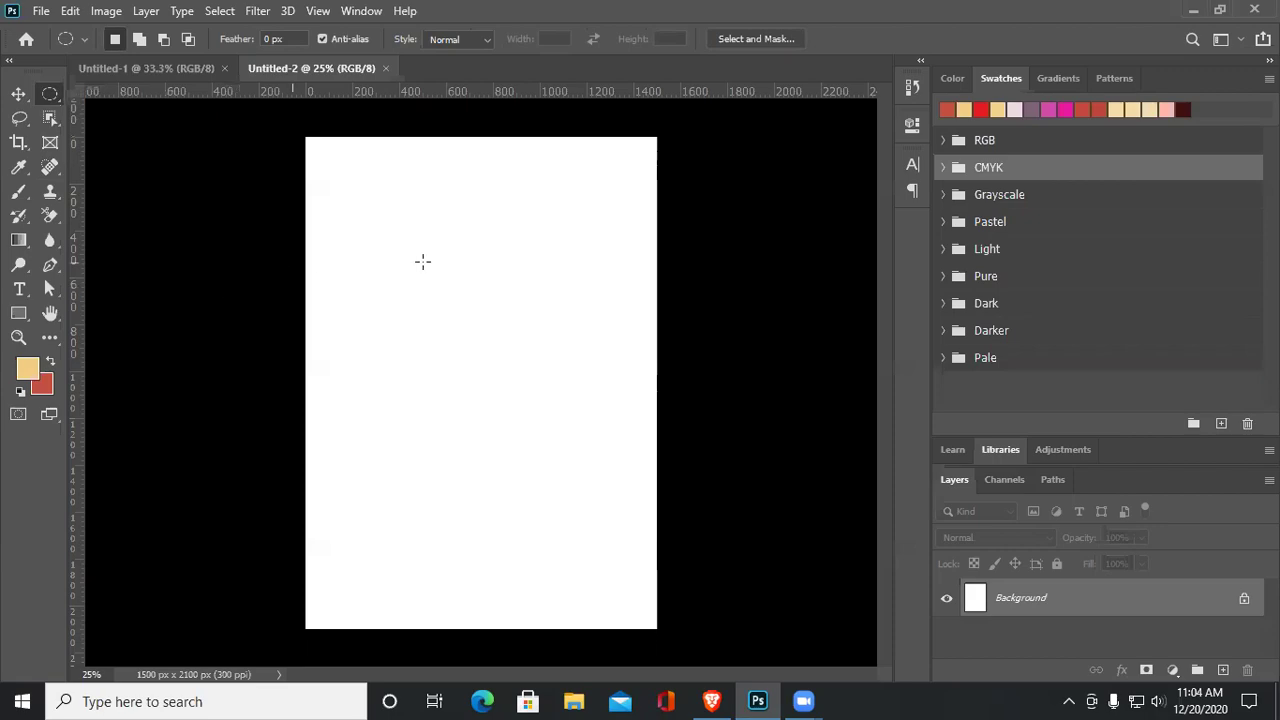
Place the santa image from the desktop into the portrait document, enlarged to nearly the page width and moved into its upper part
{"action": "left_click", "coordinate": [1194, 11]}
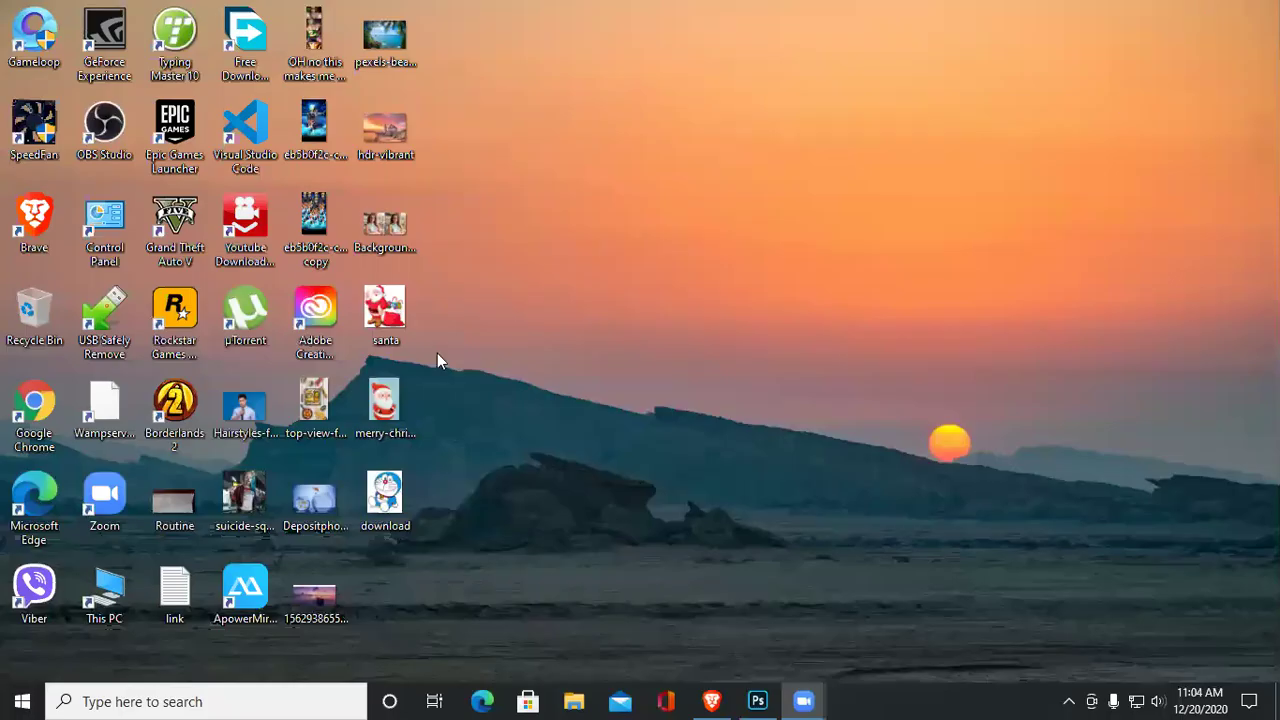
{"action": "left_click_drag", "start_coordinate": [387, 314], "coordinate": [476, 298]}
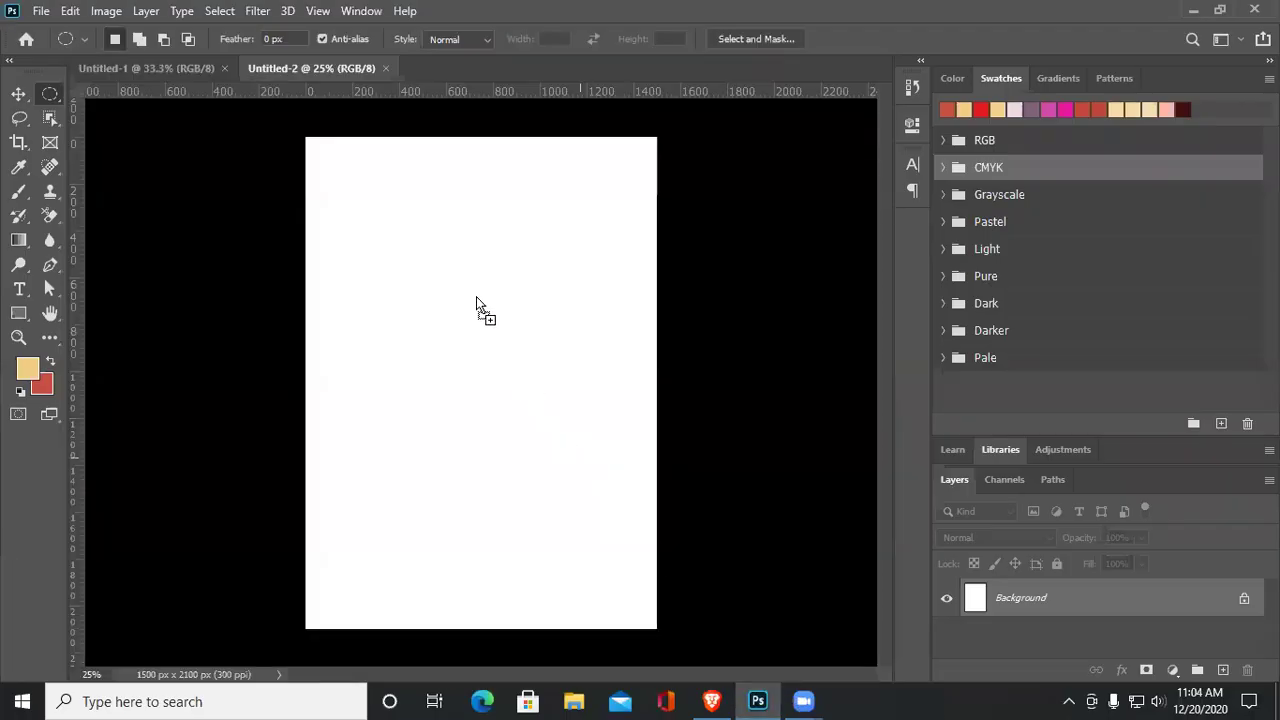
{"action": "left_click_drag", "start_coordinate": [358, 208], "coordinate": [356, 206]}
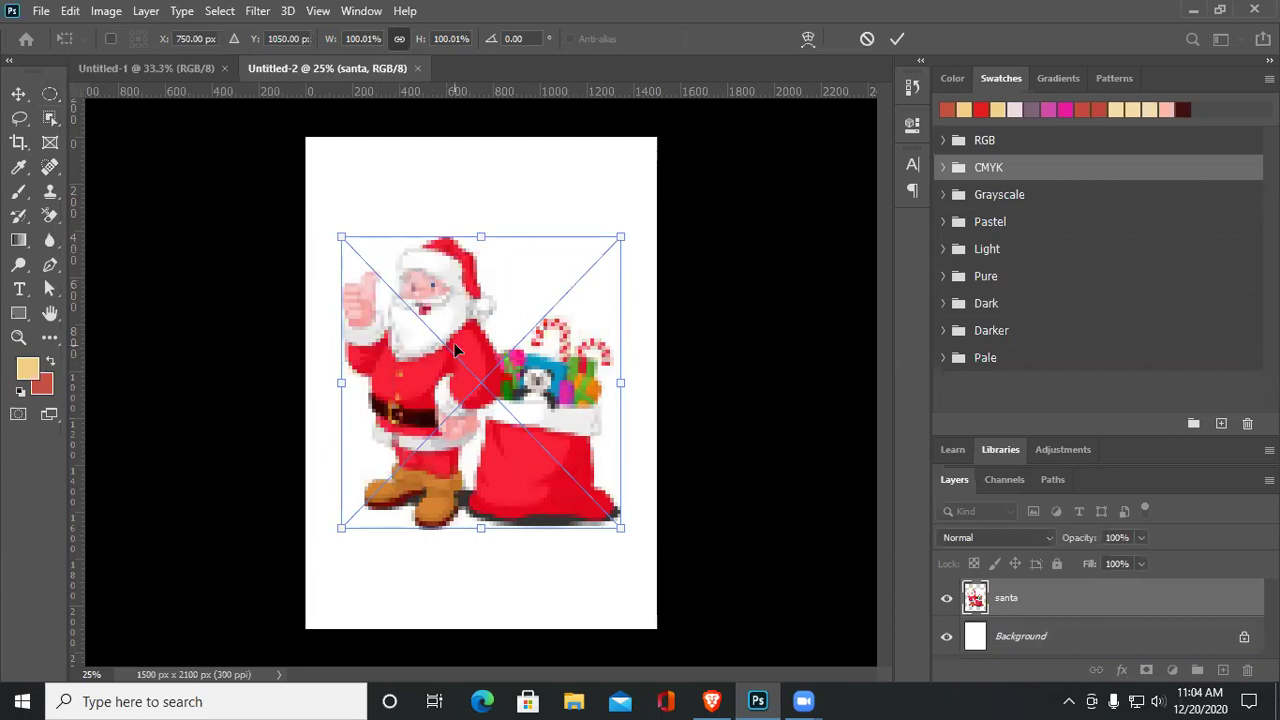
{"action": "left_click_drag", "start_coordinate": [621, 237], "coordinate": [663, 191]}
{"action": "left_click_drag", "start_coordinate": [523, 284], "coordinate": [499, 273]}
{"action": "key", "text": "Return"}
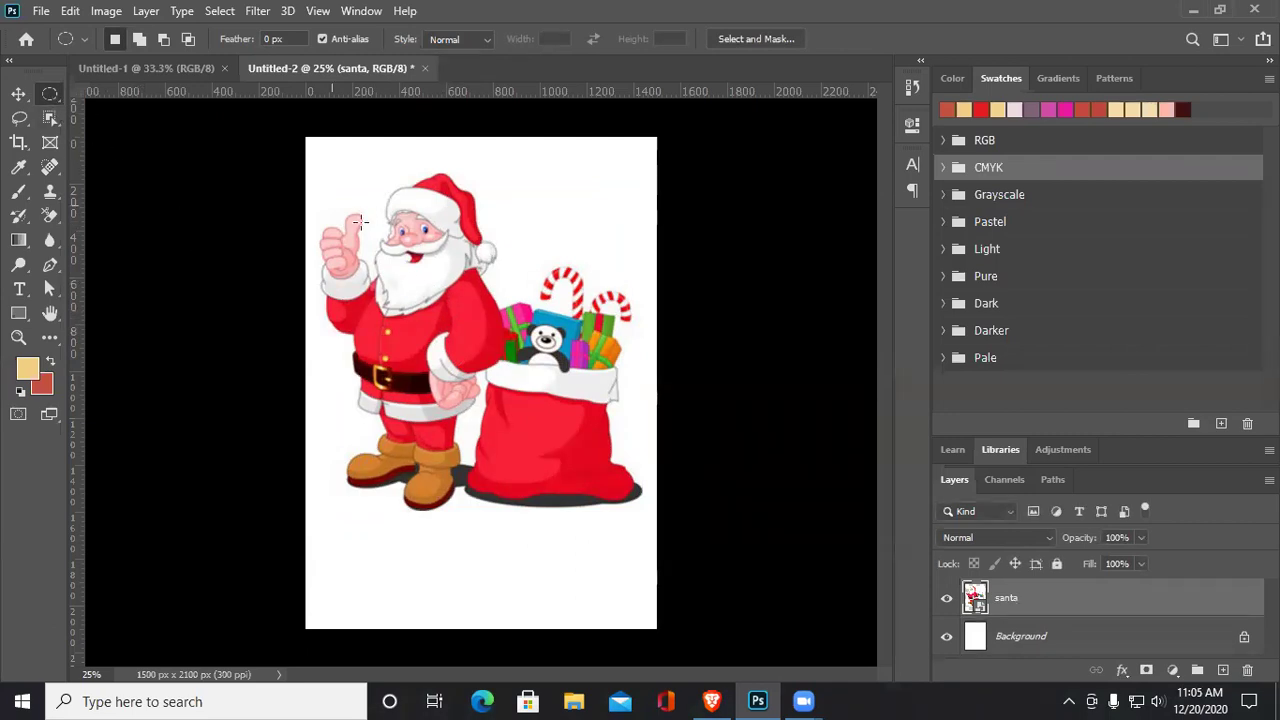
Copy an elliptical selection around the sack's gifts to a new layer and move the copy above the candy canes
{"action": "right_click", "coordinate": [53, 94]}
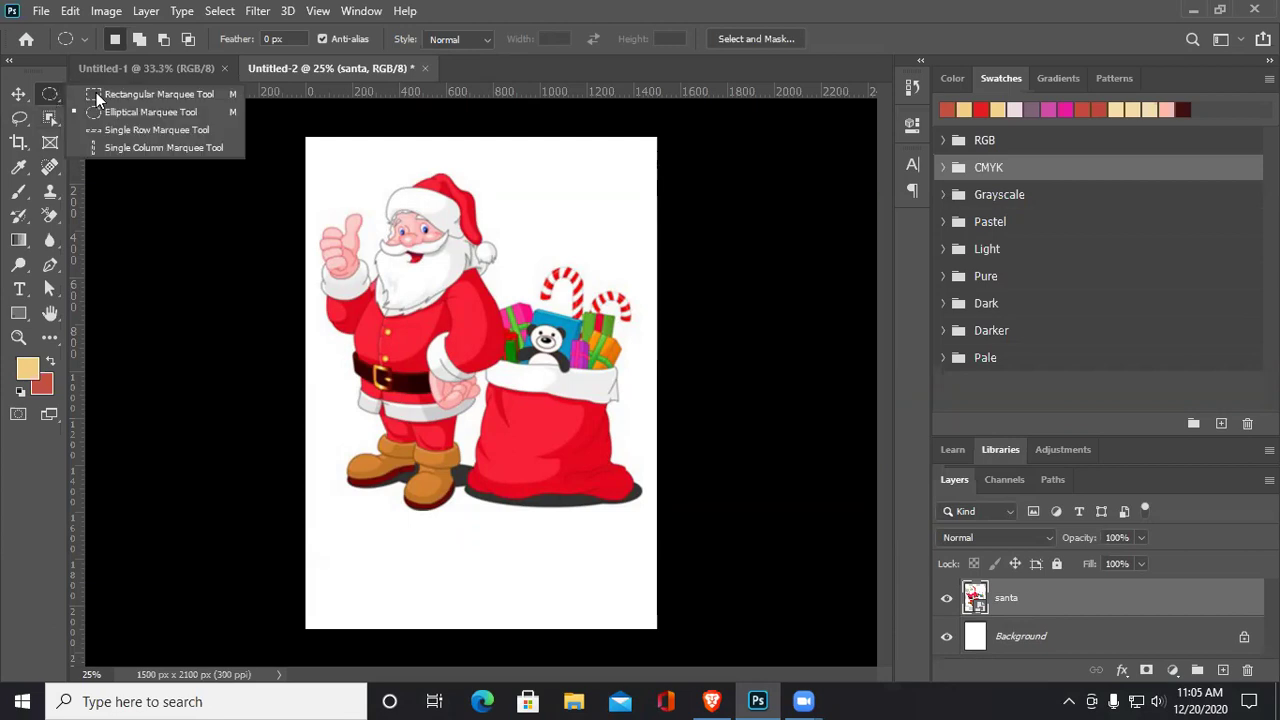
{"action": "left_click", "coordinate": [144, 111]}
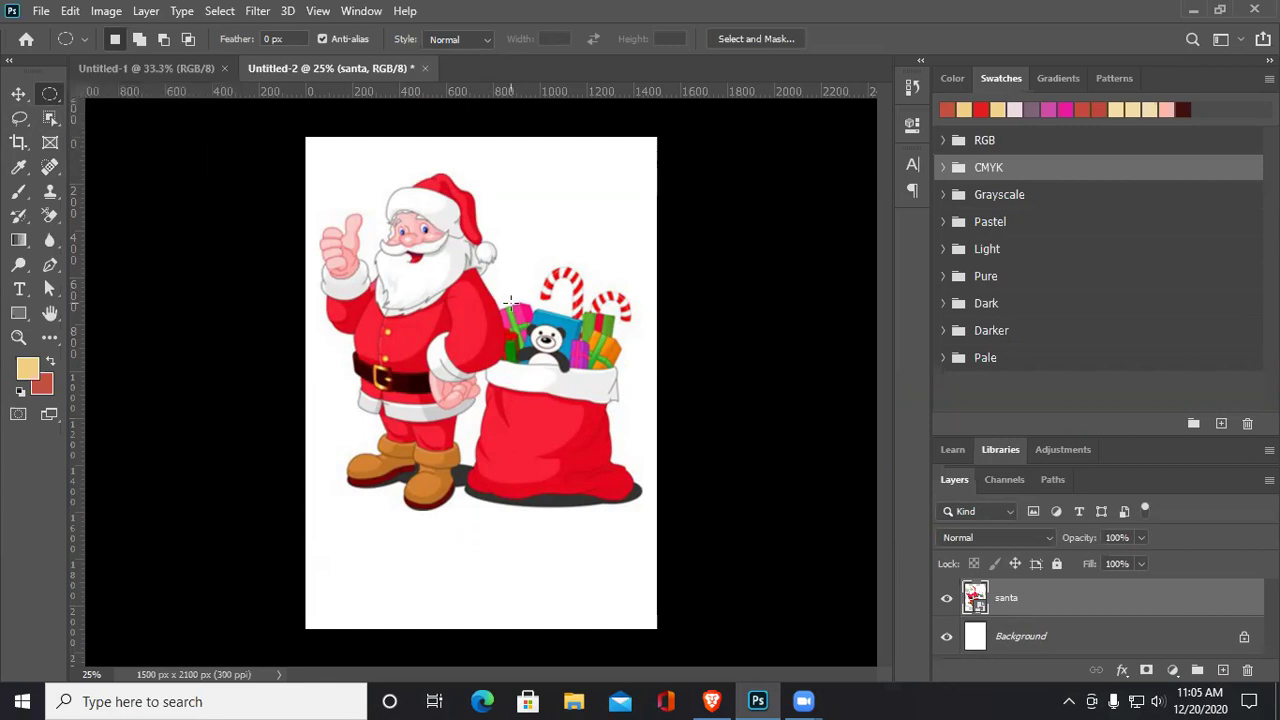
{"action": "left_click_drag", "start_coordinate": [516, 299], "coordinate": [596, 390]}
{"action": "key", "text": "ctrl+j"}
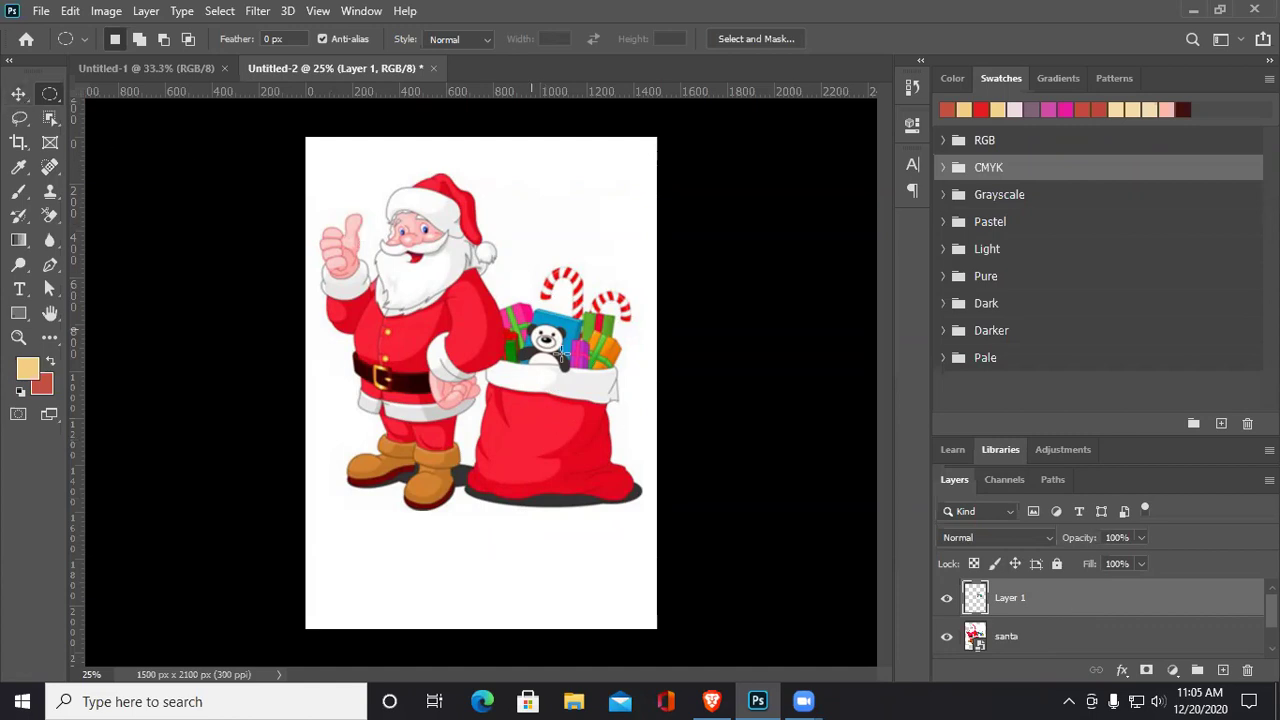
{"action": "left_click", "coordinate": [18, 93]}
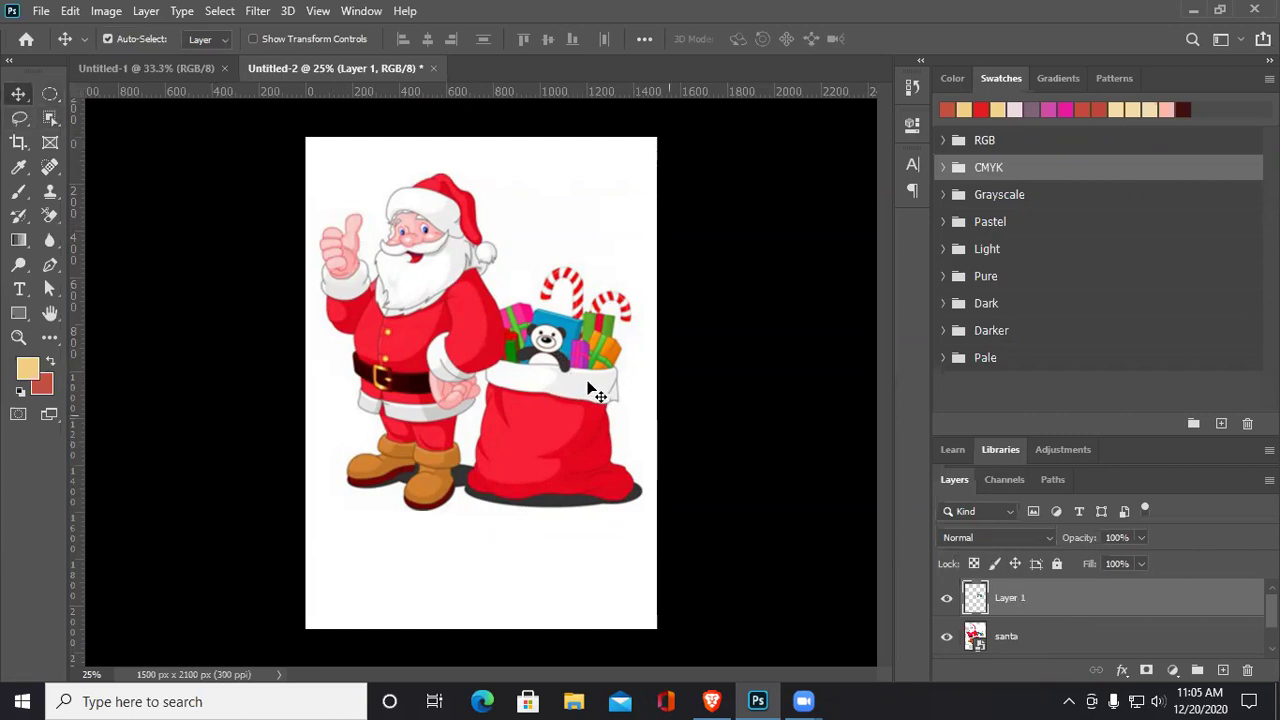
{"action": "left_click_drag", "start_coordinate": [548, 364], "coordinate": [592, 221]}
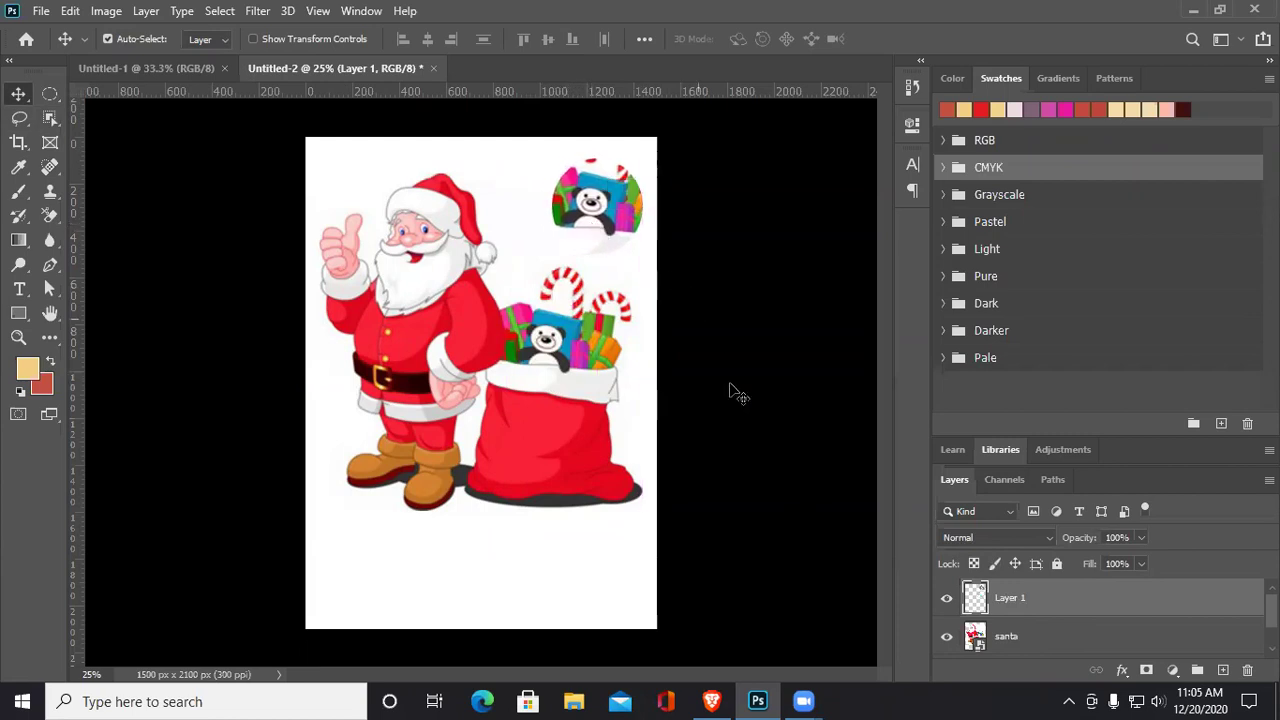
Duplicate the elliptical gifts copy onto another new layer and move the duplicate below Santa's boots
{"action": "key", "text": "ctrl+c"}
{"action": "key", "text": "ctrl+v"}
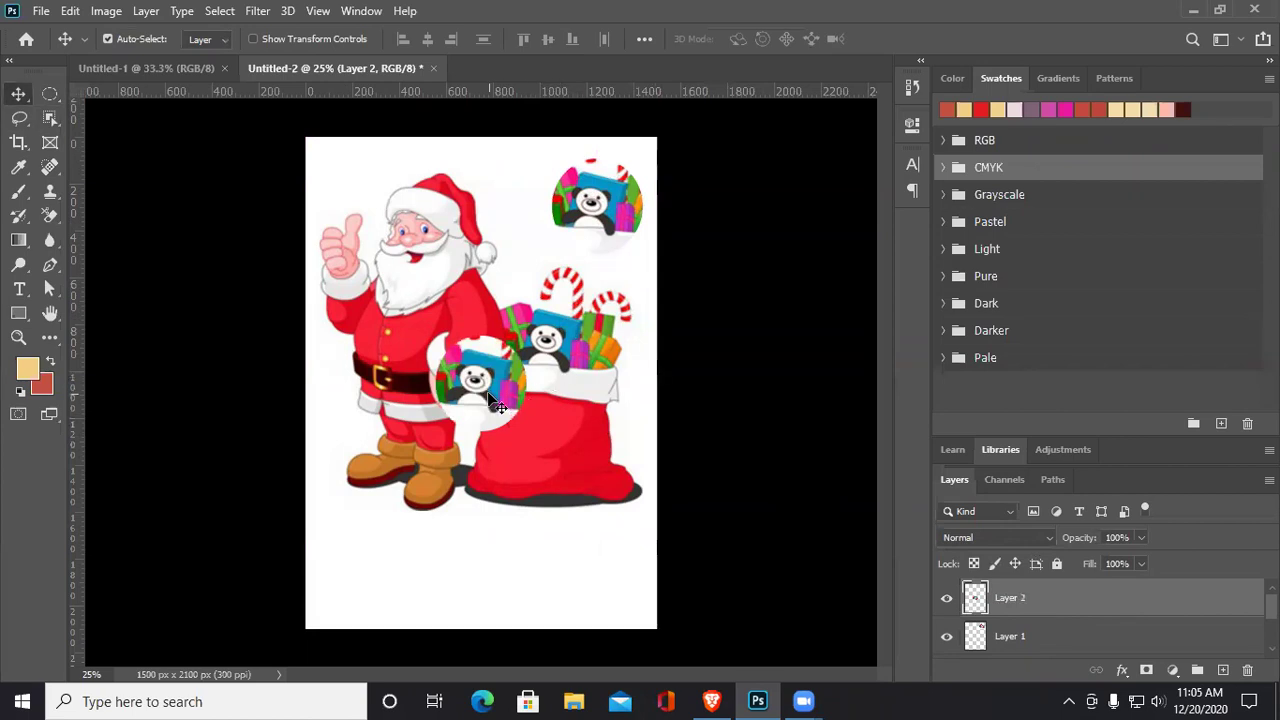
{"action": "left_click_drag", "start_coordinate": [495, 403], "coordinate": [426, 597]}
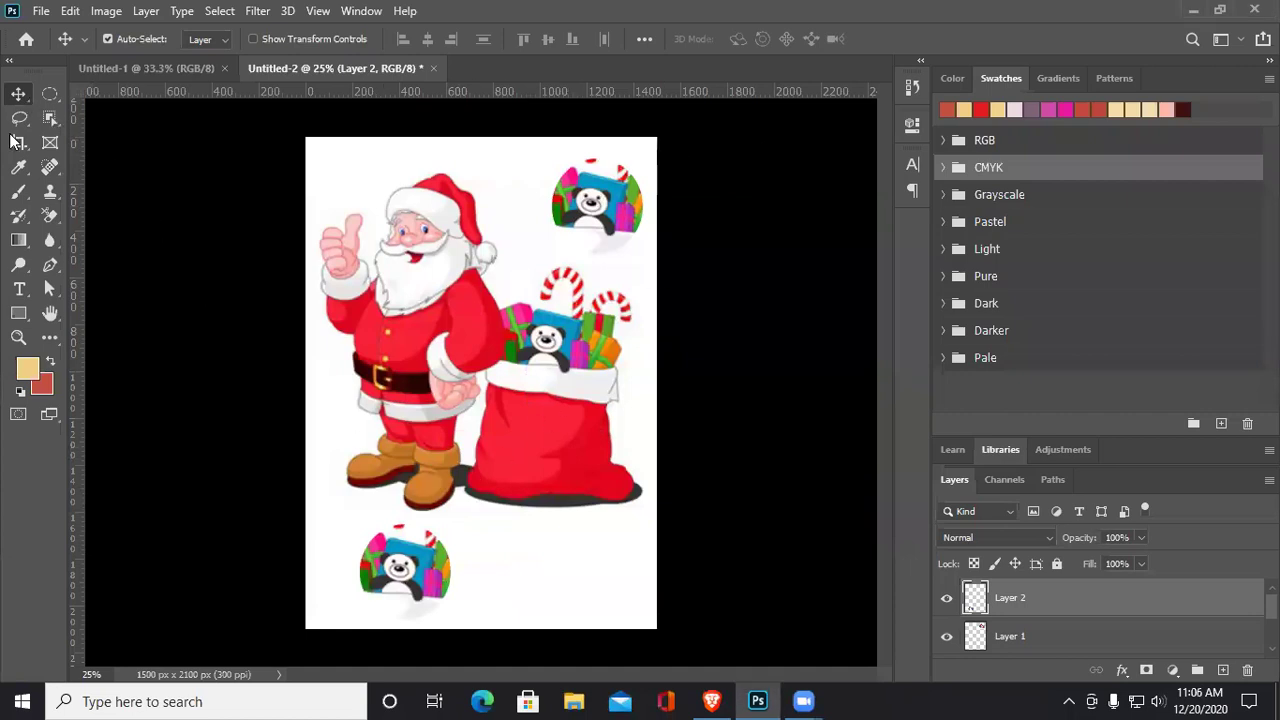
Draw a rectangular marquee around the panda and the sack's white rim and try to copy it from the active layer
{"action": "left_click", "coordinate": [50, 93]}
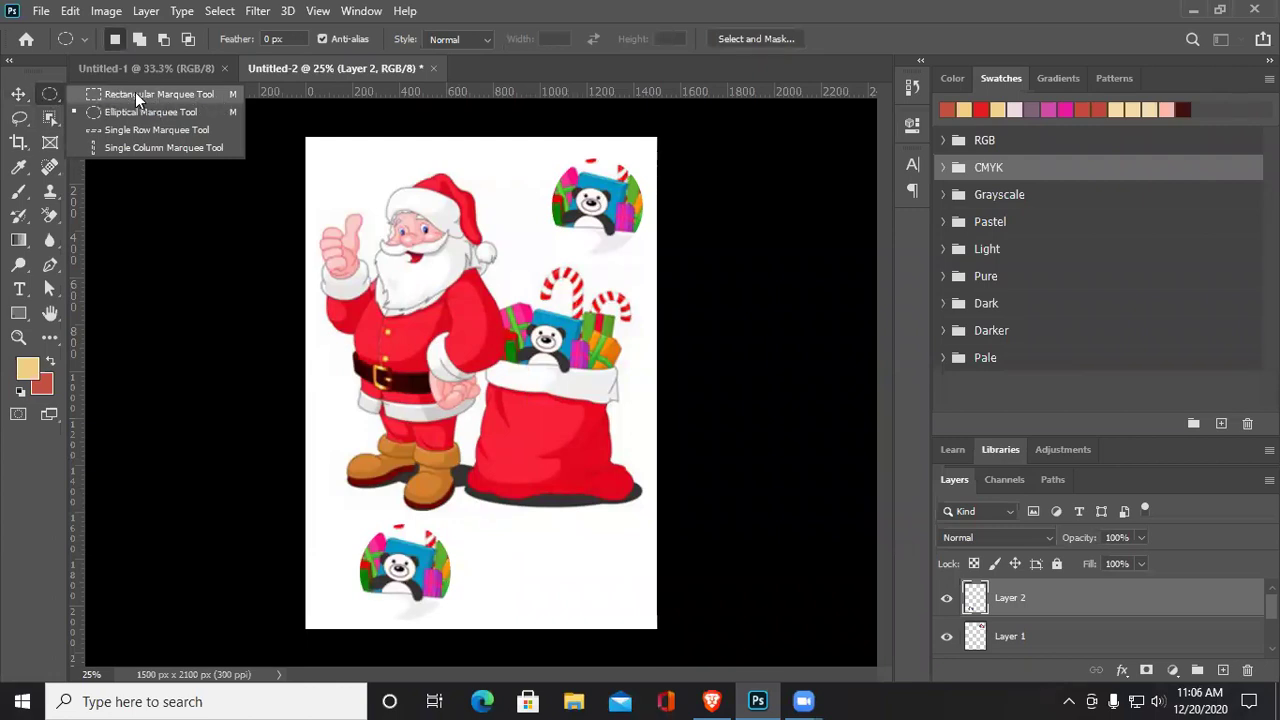
{"action": "left_click", "coordinate": [135, 93]}
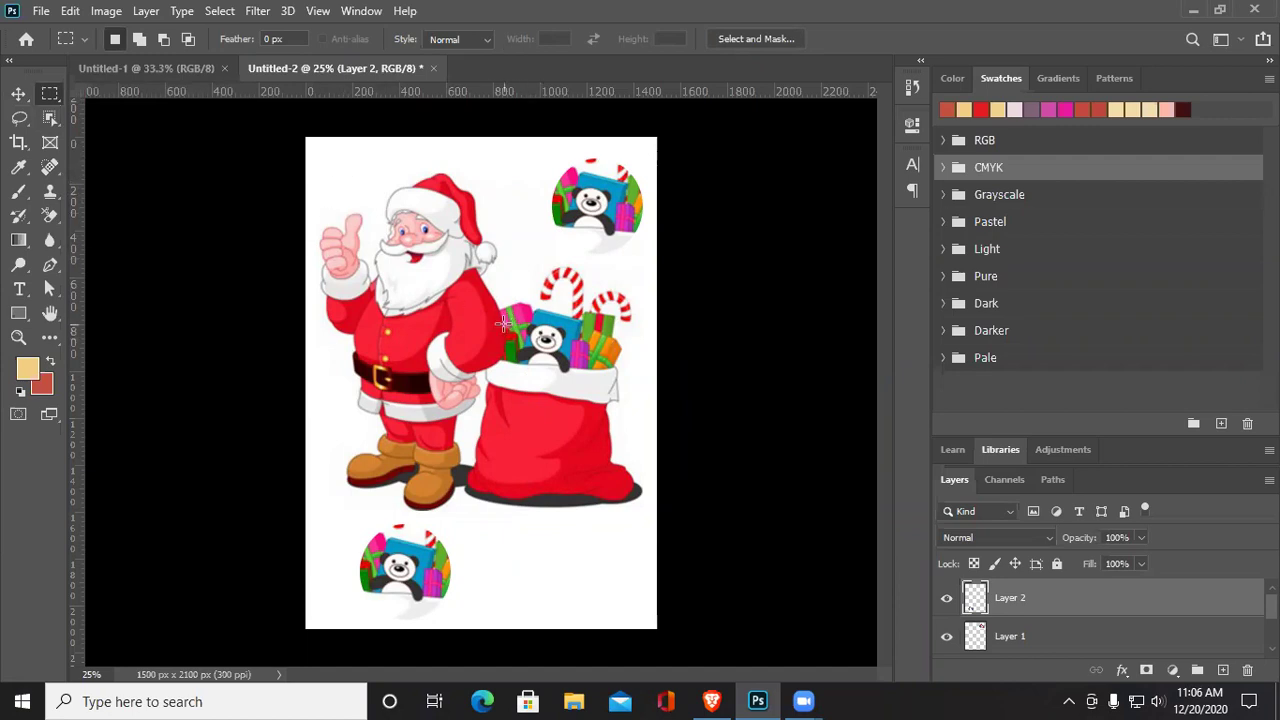
{"action": "left_click_drag", "start_coordinate": [496, 318], "coordinate": [608, 398]}
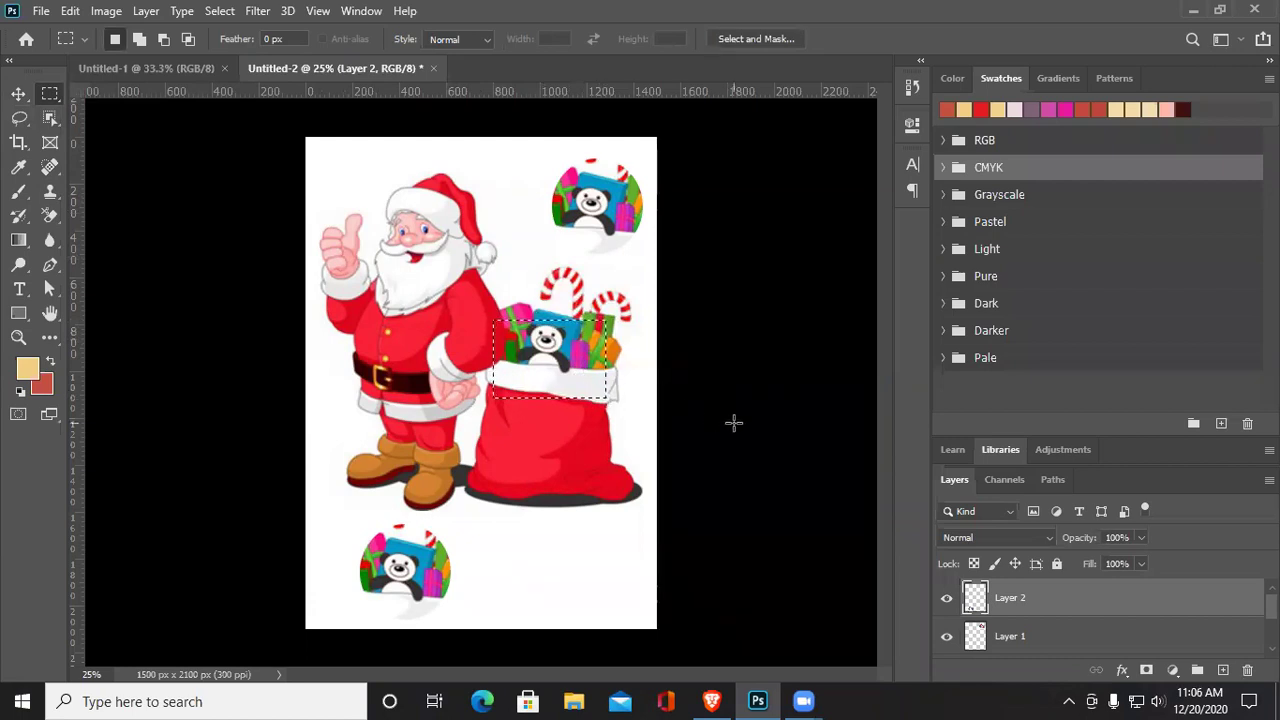
{"action": "key", "text": "ctrl+c"}
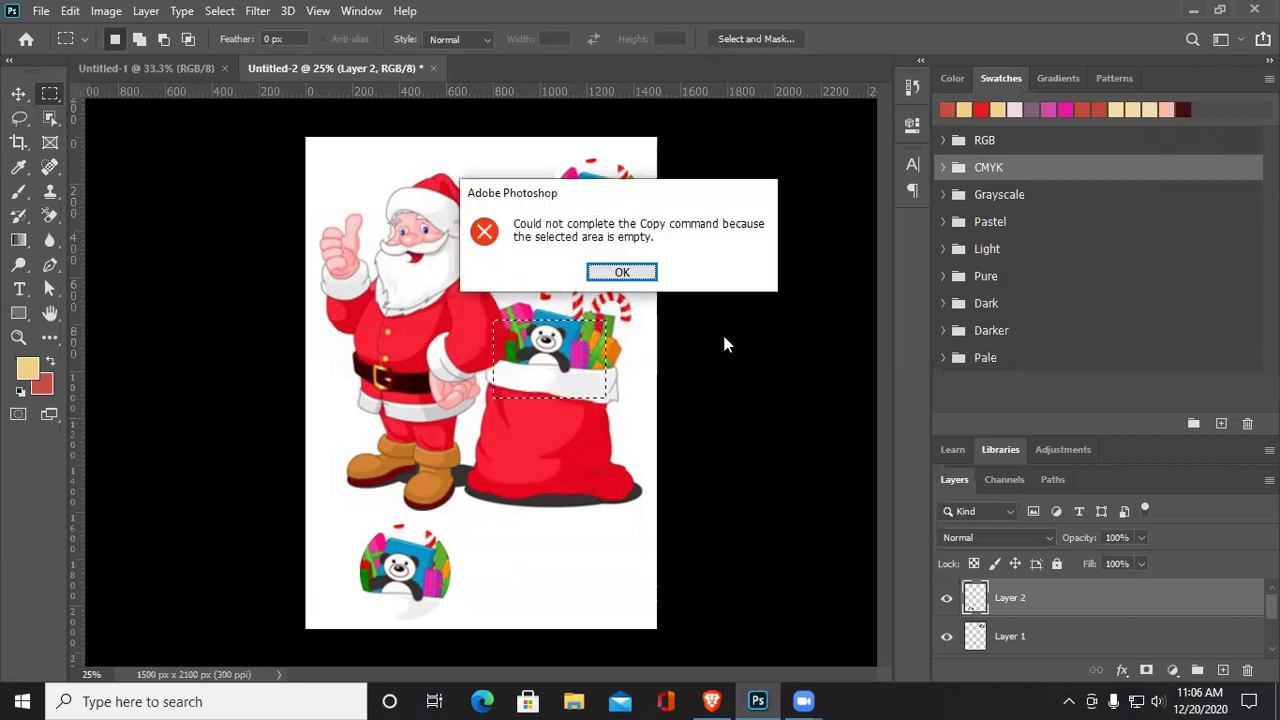
{"action": "left_click", "coordinate": [630, 272]}
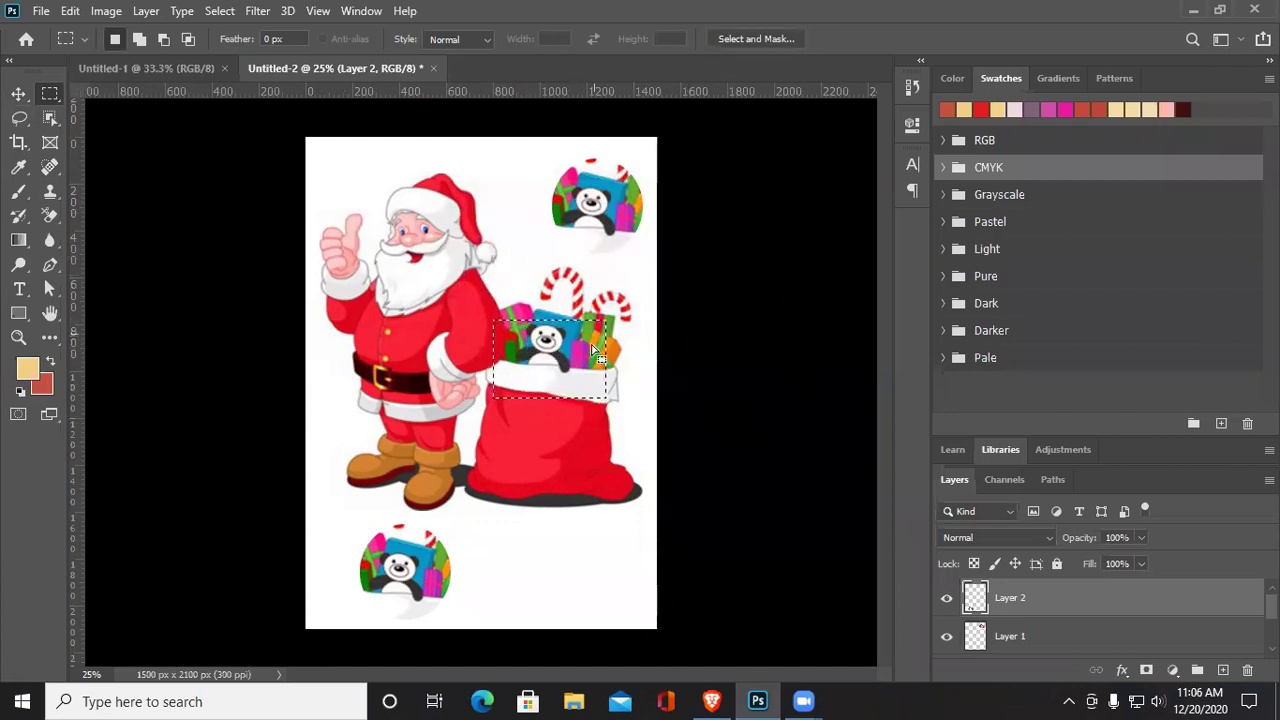
Copy the rectangular selection from the santa layer to a new layer and move the copy below the sack
{"action": "scroll", "coordinate": [1086, 605], "scroll_direction": "down", "scroll_amount": 2}
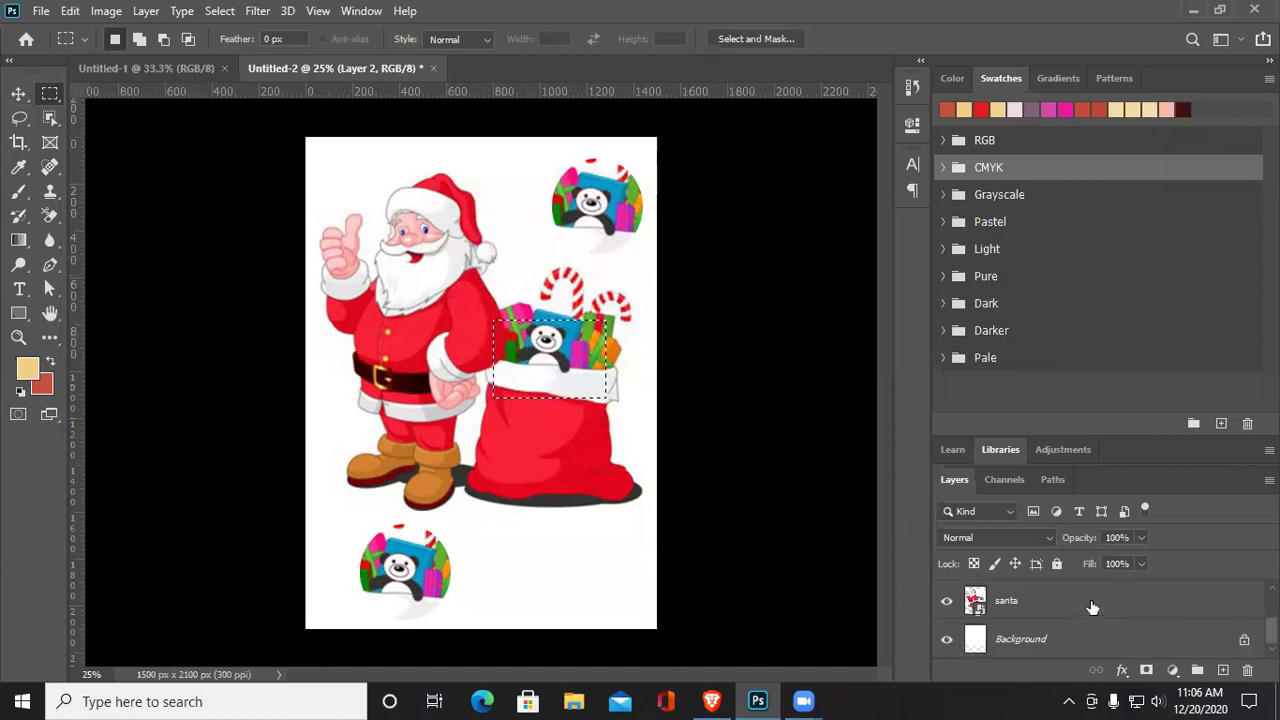
{"action": "left_click", "coordinate": [1010, 601]}
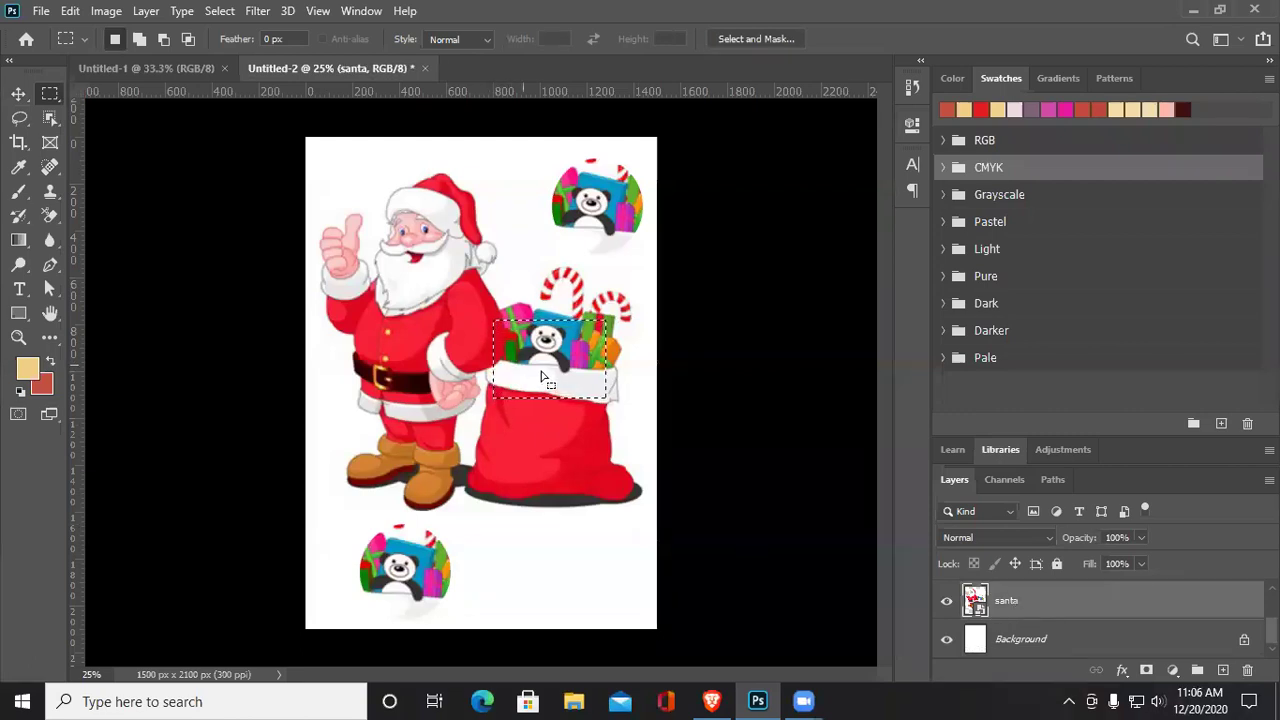
{"action": "key", "text": "ctrl+j"}
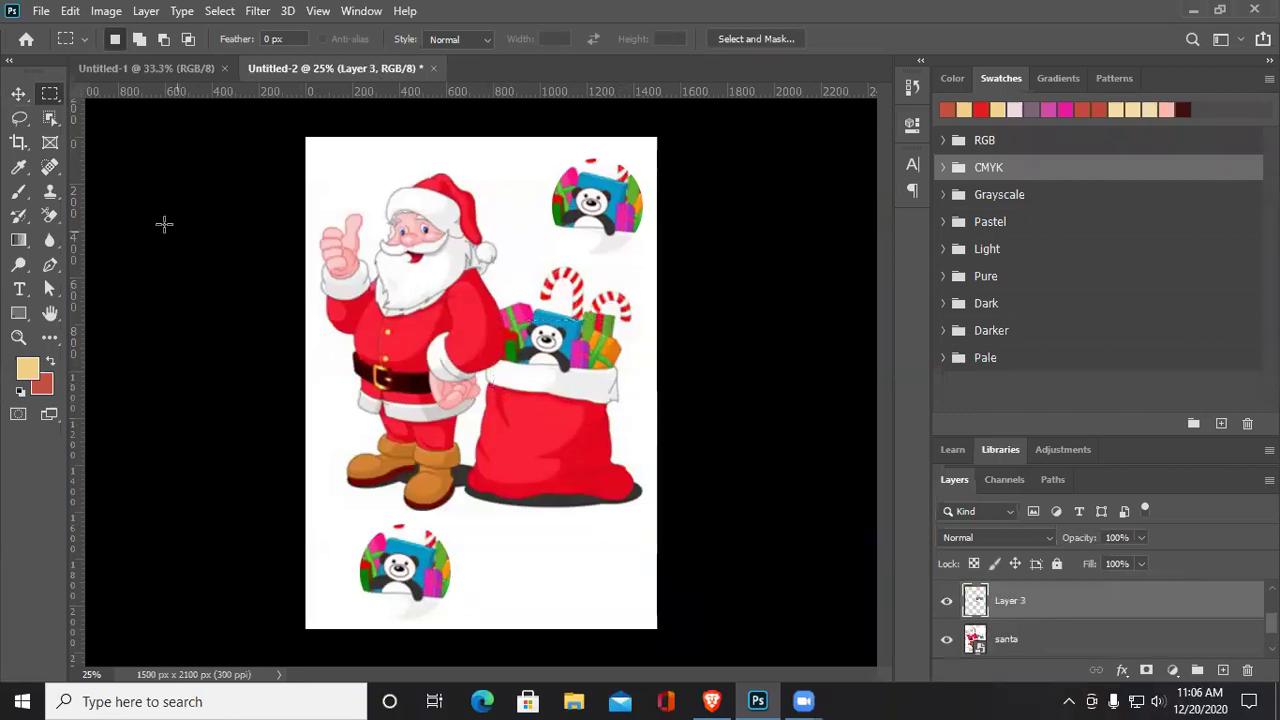
{"action": "left_click", "coordinate": [24, 94]}
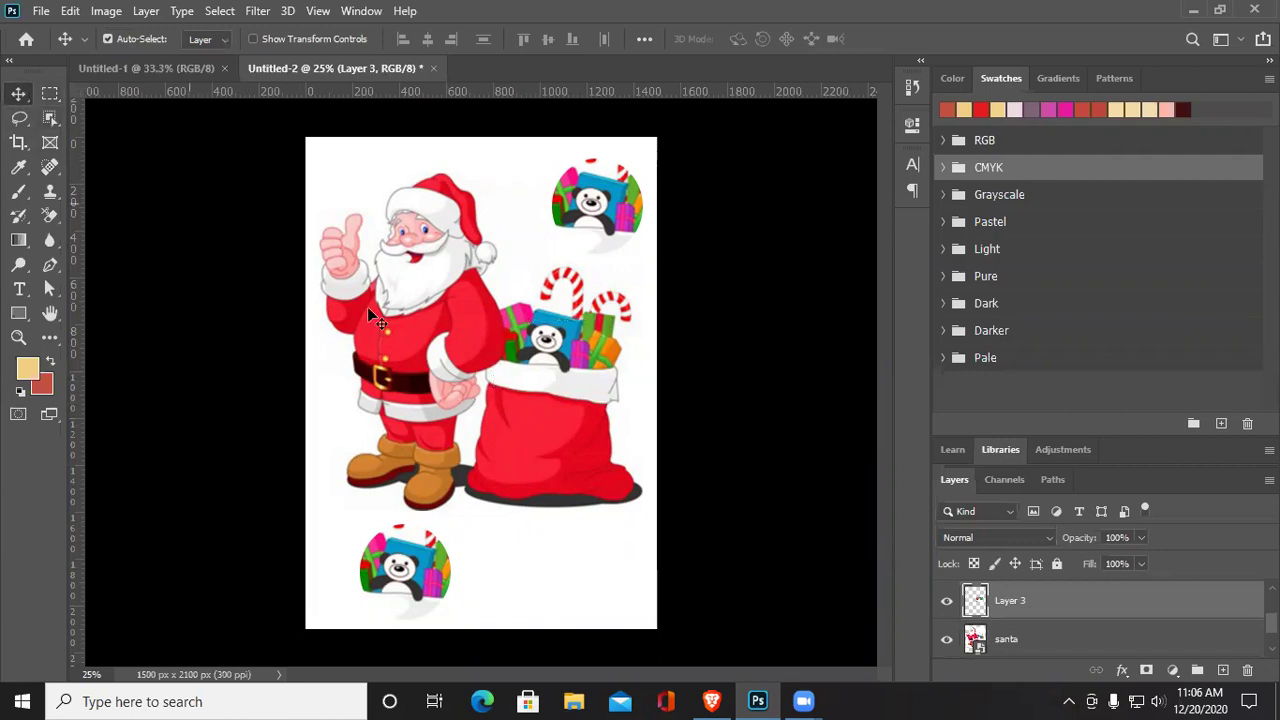
{"action": "left_click_drag", "start_coordinate": [545, 386], "coordinate": [577, 582]}
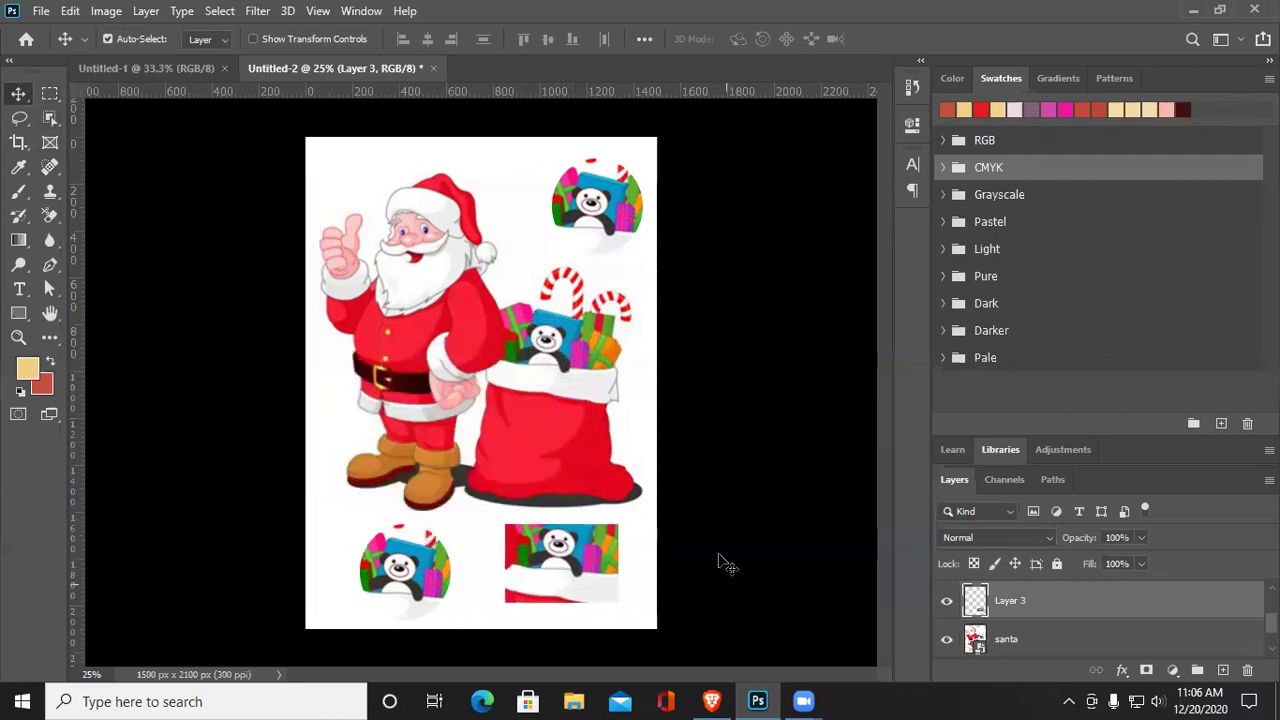
{"action": "left_click", "coordinate": [645, 541]}
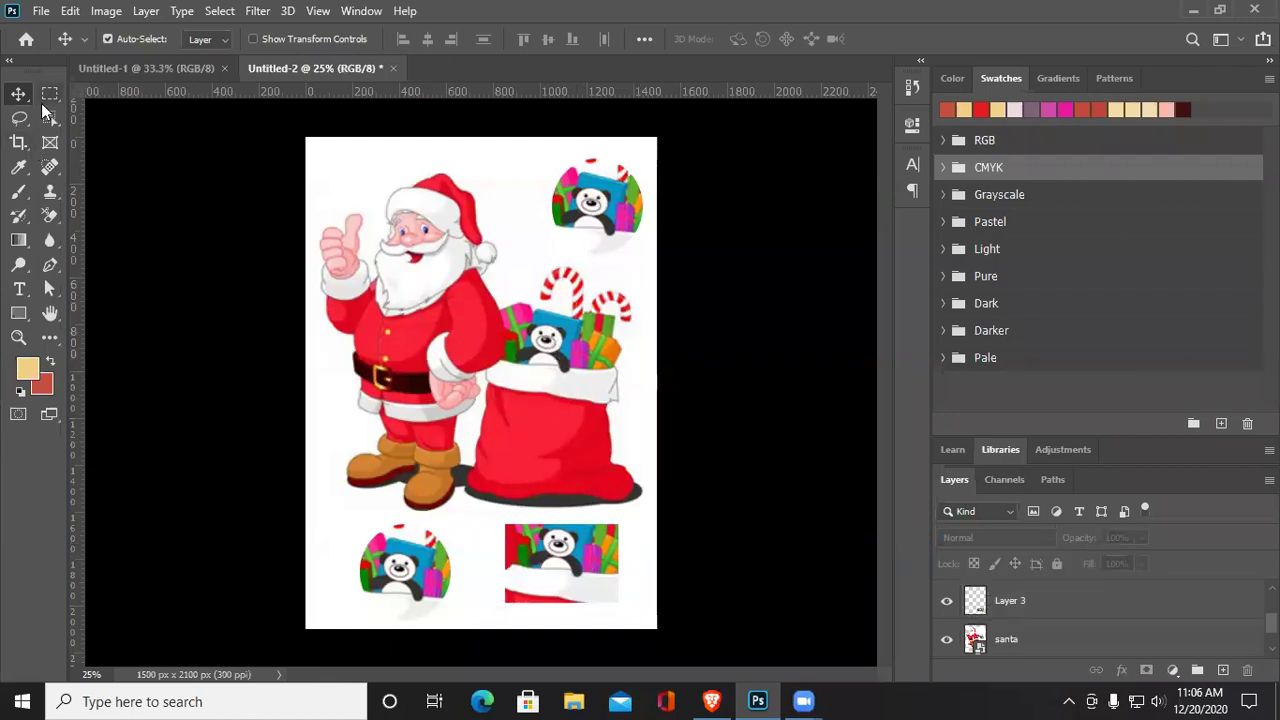
Outline an area around Santa's face and upper body with the Lasso tool and paste the copied gifts rectangle there
{"action": "left_click", "coordinate": [17, 120]}
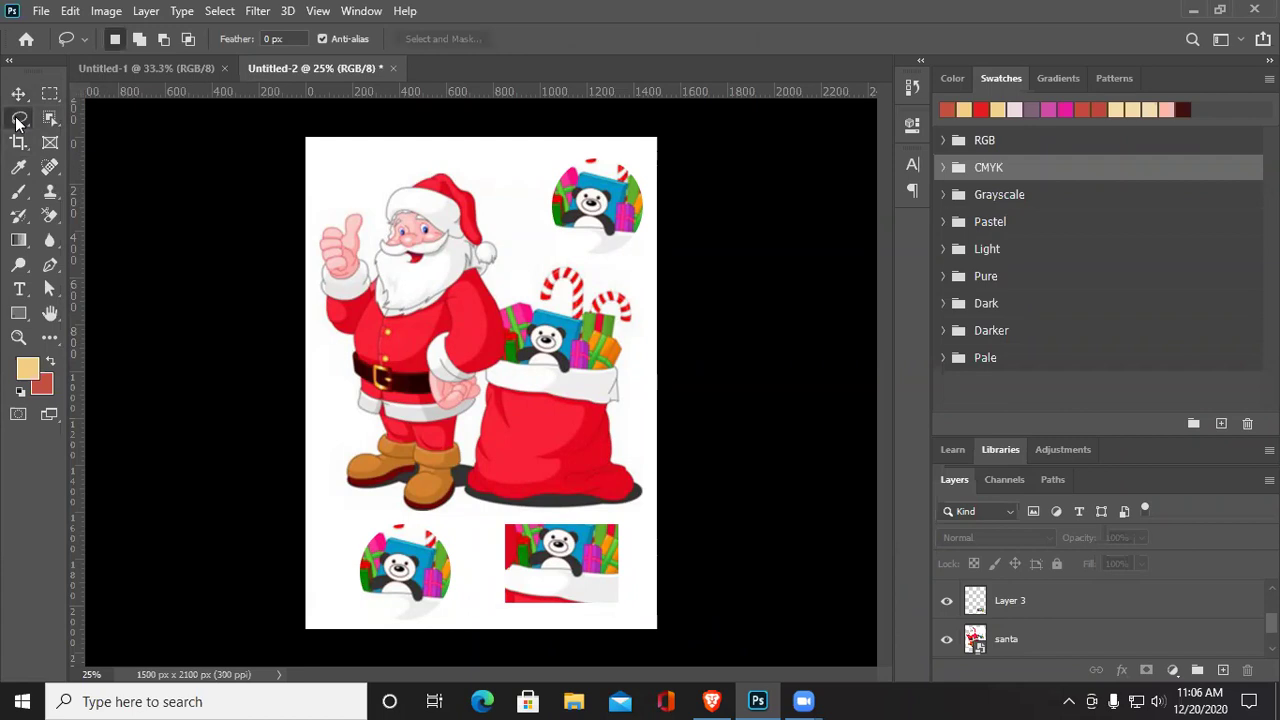
{"action": "right_click", "coordinate": [17, 120]}
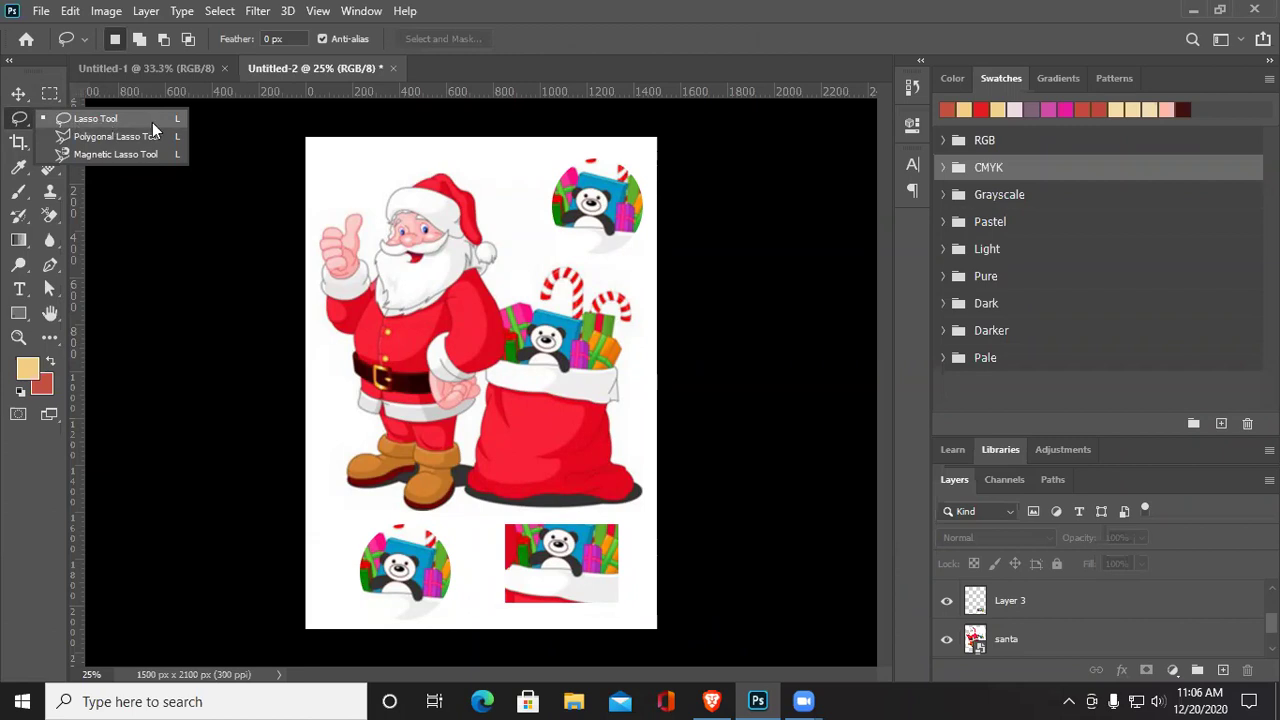
{"action": "left_click", "coordinate": [122, 121]}
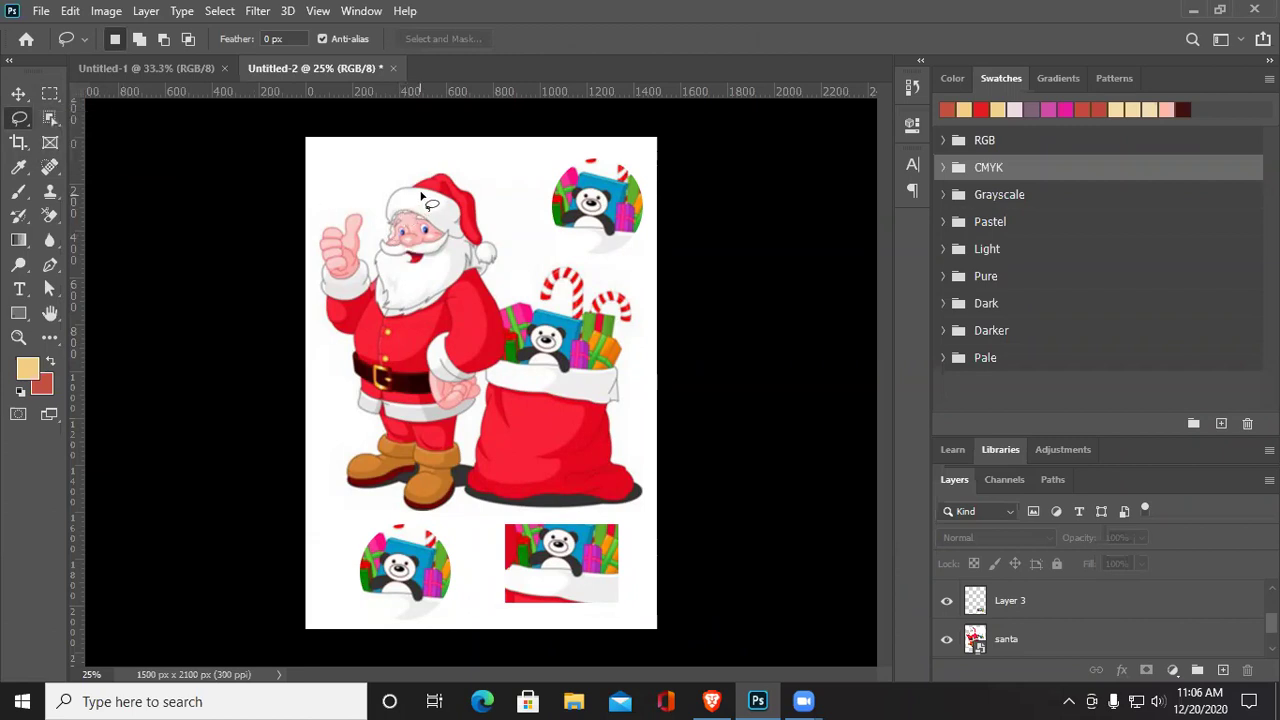
{"action": "mouse_move", "coordinate": [440, 208]}
{"action": "left_mouse_down"}
{"action": "mouse_move", "coordinate": [388, 215]}
{"action": "mouse_move", "coordinate": [369, 321]}
{"action": "mouse_move", "coordinate": [399, 375]}
{"action": "mouse_move", "coordinate": [502, 323]}
{"action": "mouse_move", "coordinate": [510, 207]}
{"action": "mouse_move", "coordinate": [462, 206]}
{"action": "left_mouse_up"}
{"action": "key", "text": "ctrl+v"}
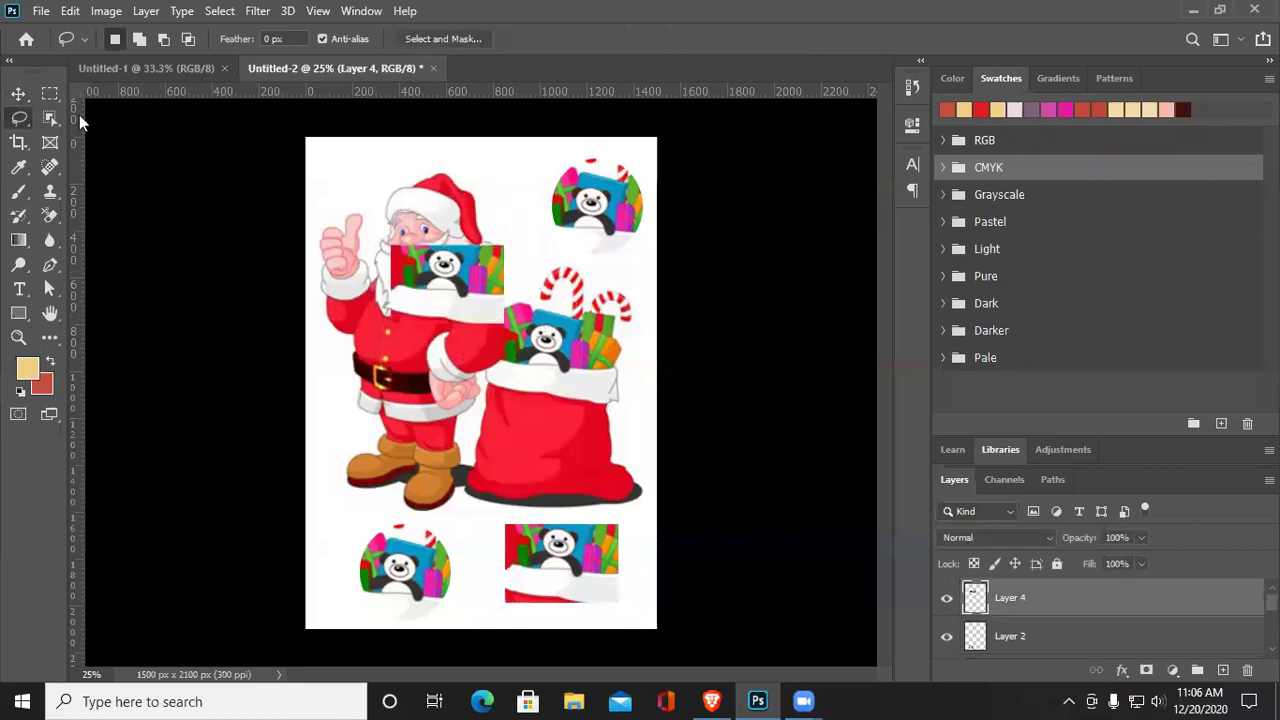
Delete the santa layer and undo the deletion
{"action": "scroll", "coordinate": [1049, 635], "scroll_direction": "down", "scroll_amount": 2}
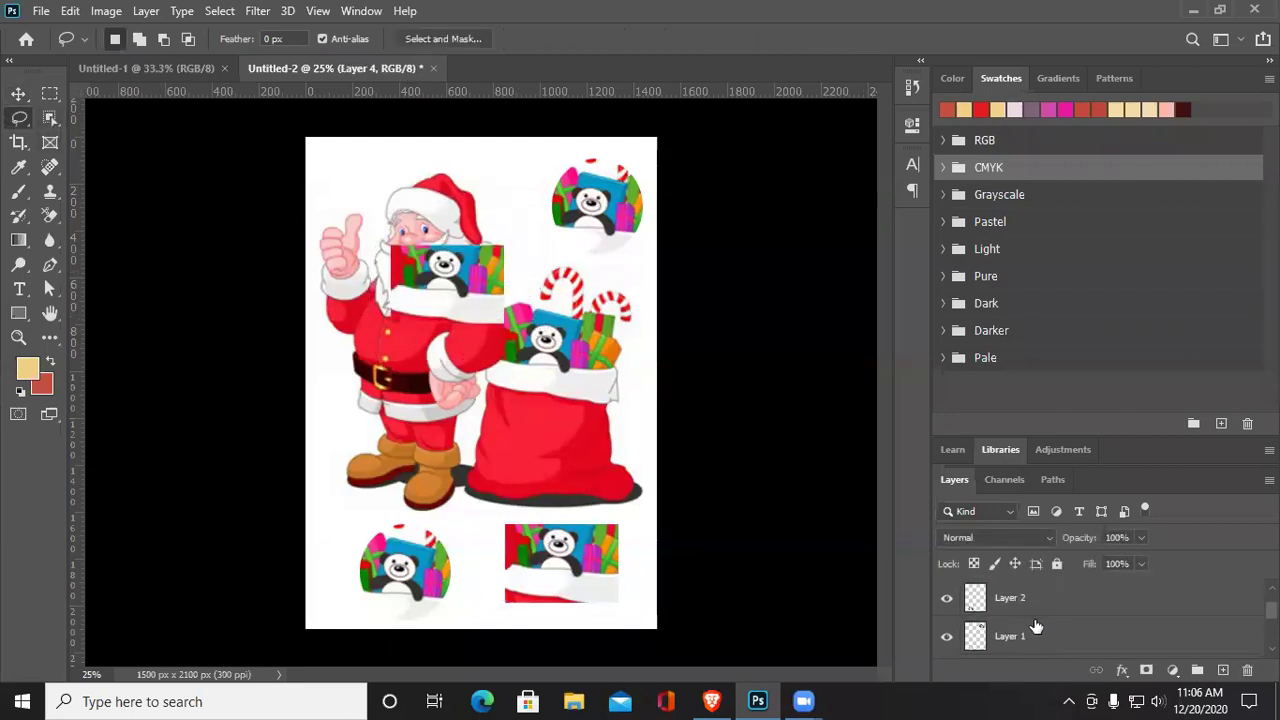
{"action": "left_click", "coordinate": [1034, 640]}
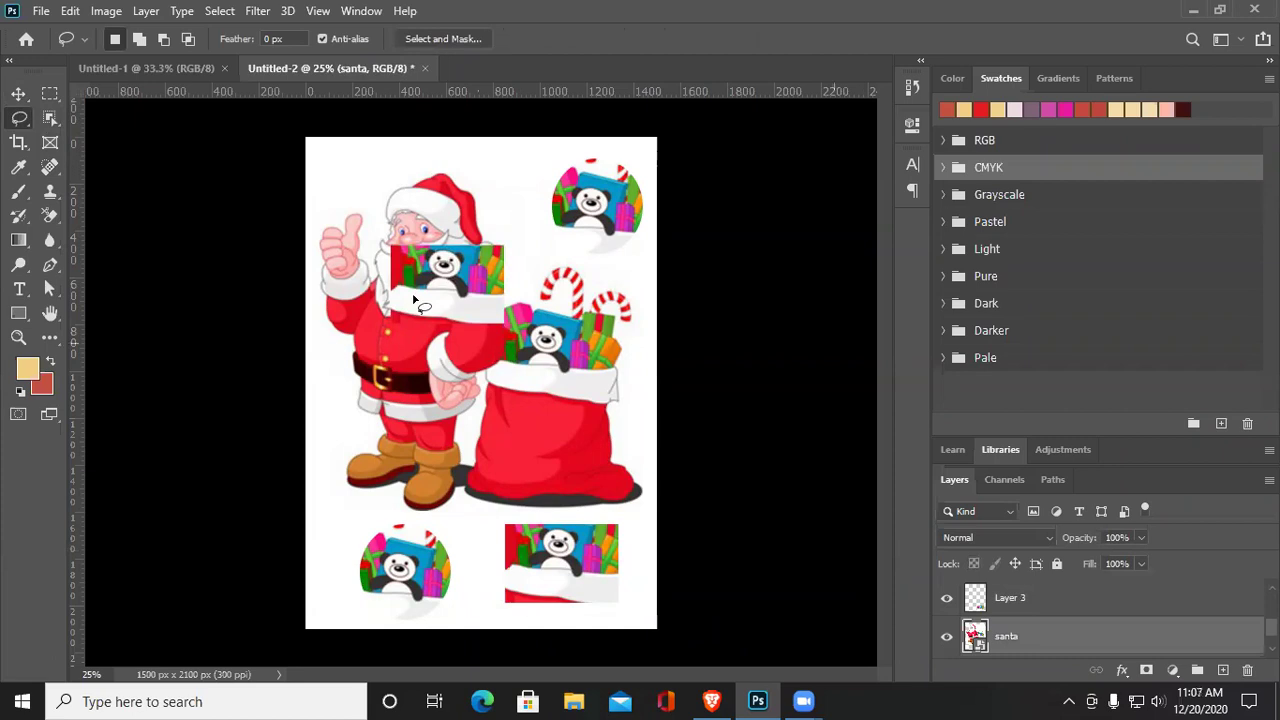
{"action": "key", "text": "Delete"}
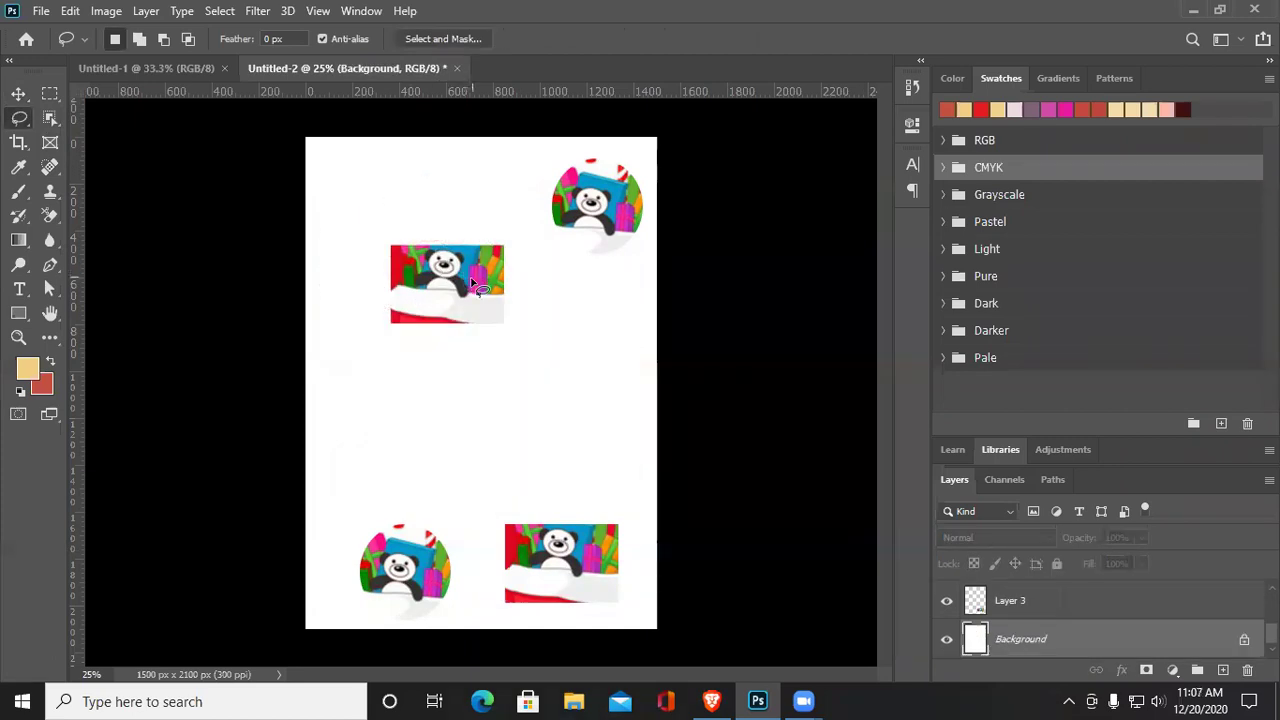
{"action": "key", "text": "ctrl+z"}
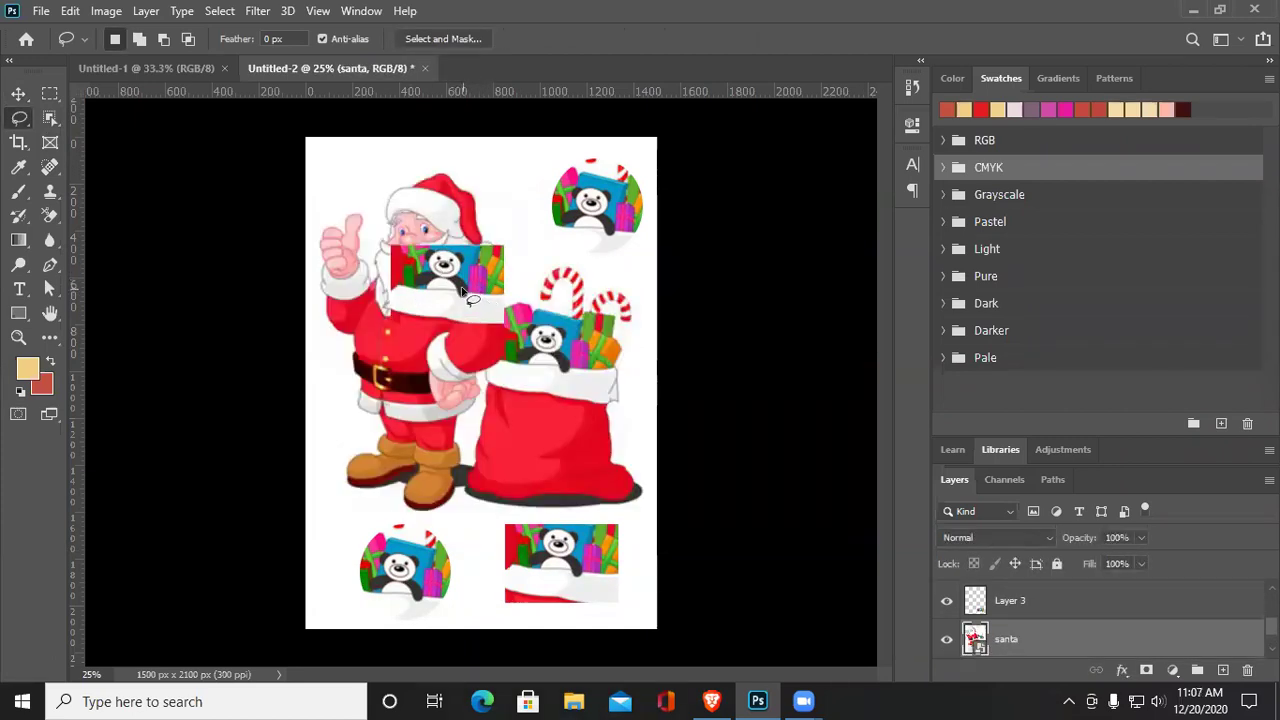
Delete the rectangular gifts copy pasted over Santa's beard
{"action": "left_click", "coordinate": [18, 93]}
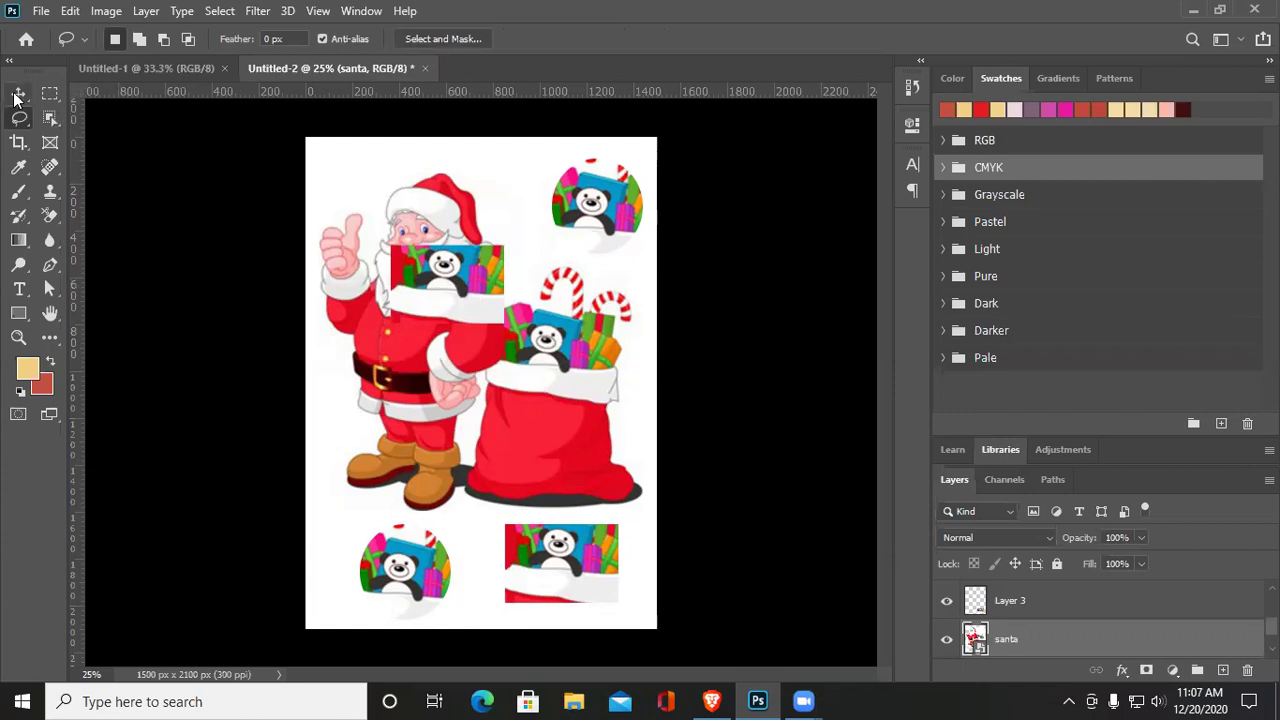
{"action": "left_click", "coordinate": [495, 313]}
{"action": "key", "text": "Delete"}
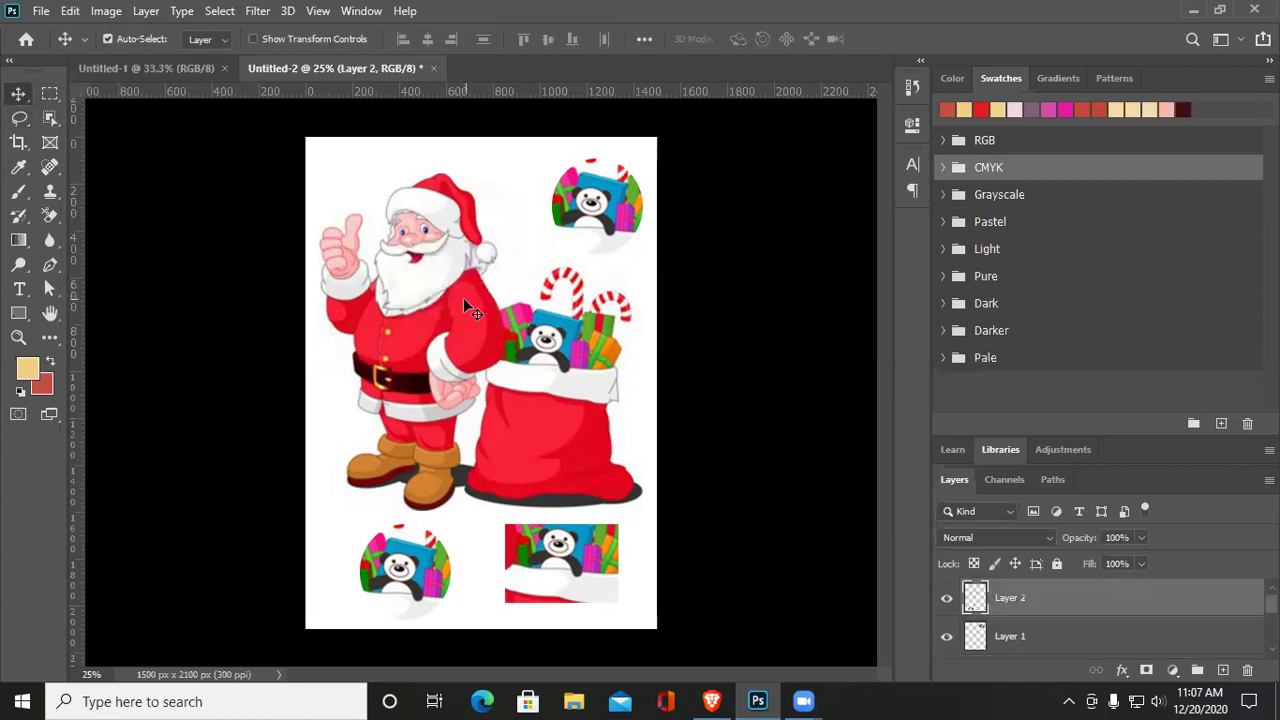
Lasso Santa's face and upper body on the santa layer, copy it to a new layer and move the copy down over the sack
{"action": "scroll", "coordinate": [1105, 634], "scroll_direction": "down", "scroll_amount": 2}
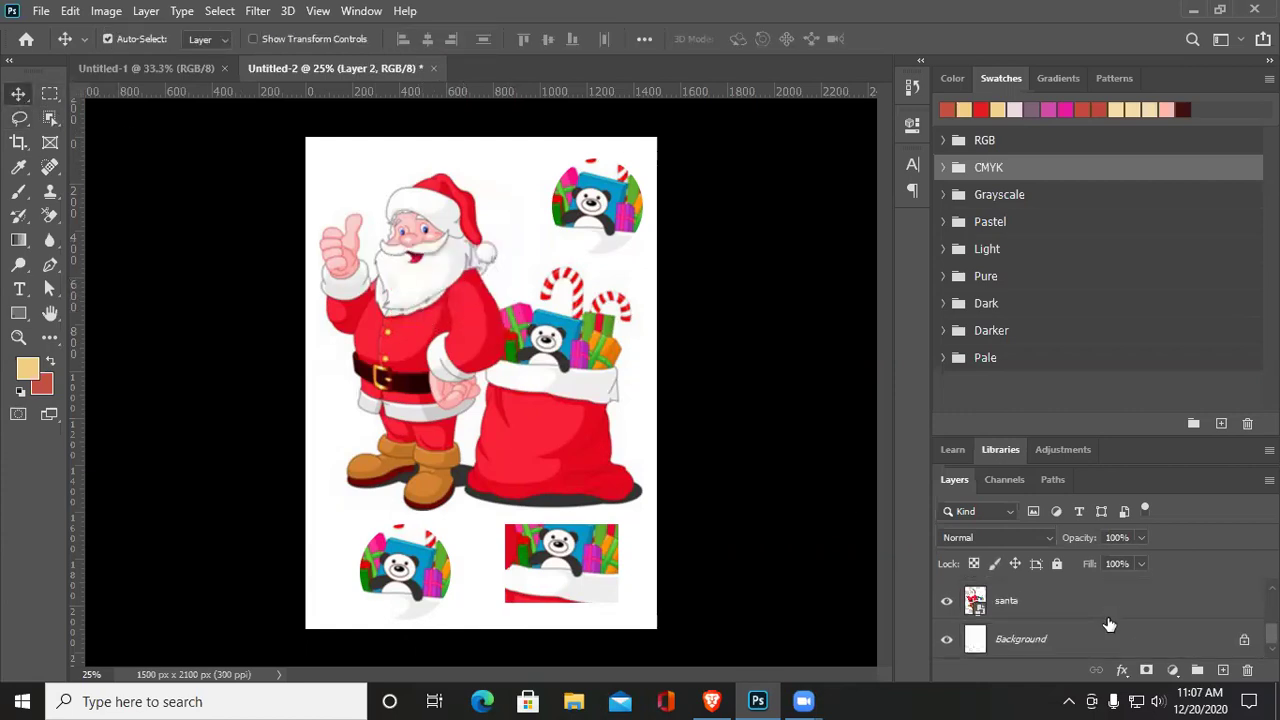
{"action": "left_click", "coordinate": [1060, 611]}
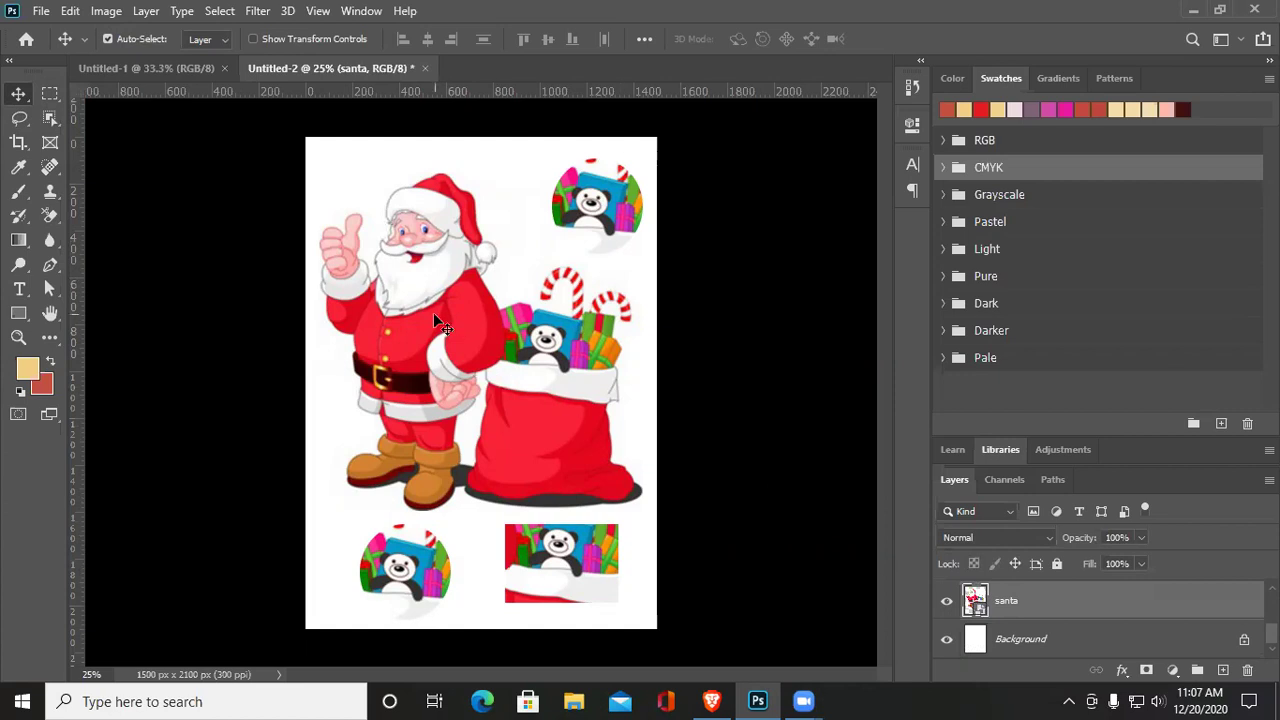
{"action": "left_click", "coordinate": [18, 118]}
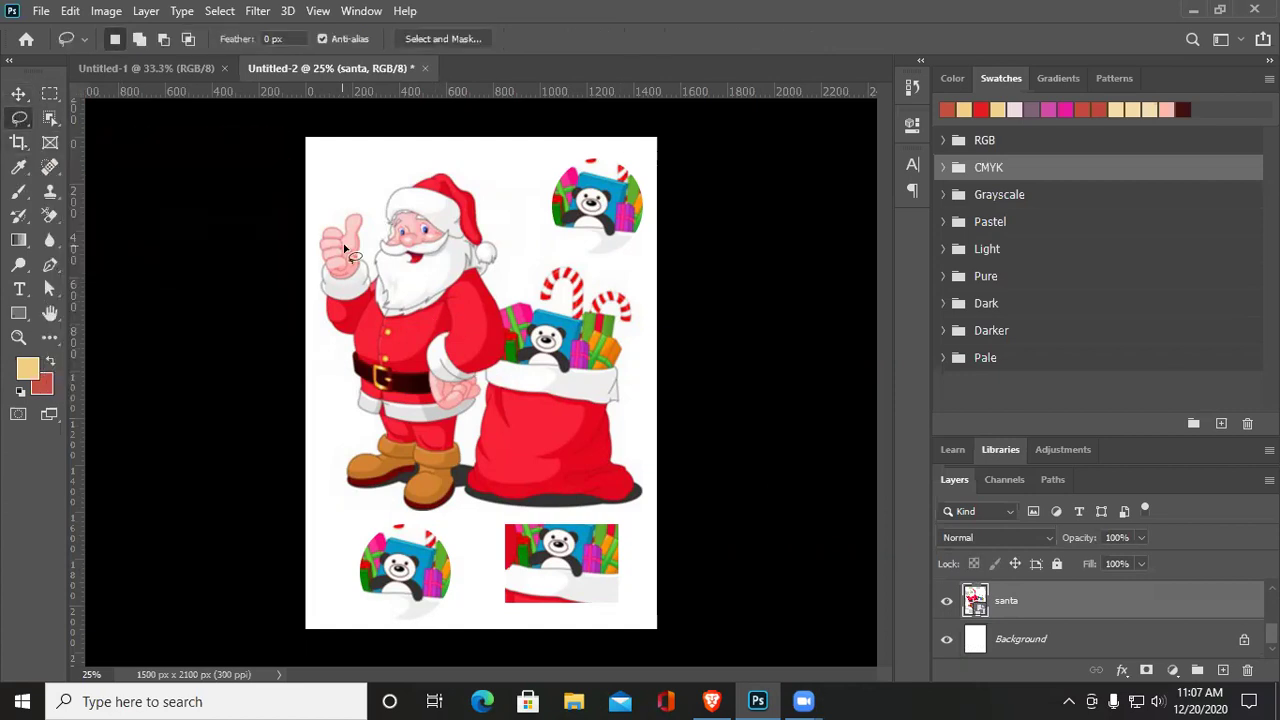
{"action": "mouse_move", "coordinate": [455, 212]}
{"action": "left_mouse_down"}
{"action": "mouse_move", "coordinate": [422, 199]}
{"action": "mouse_move", "coordinate": [354, 240]}
{"action": "mouse_move", "coordinate": [353, 371]}
{"action": "mouse_move", "coordinate": [498, 362]}
{"action": "mouse_move", "coordinate": [495, 270]}
{"action": "mouse_move", "coordinate": [452, 210]}
{"action": "left_mouse_up"}
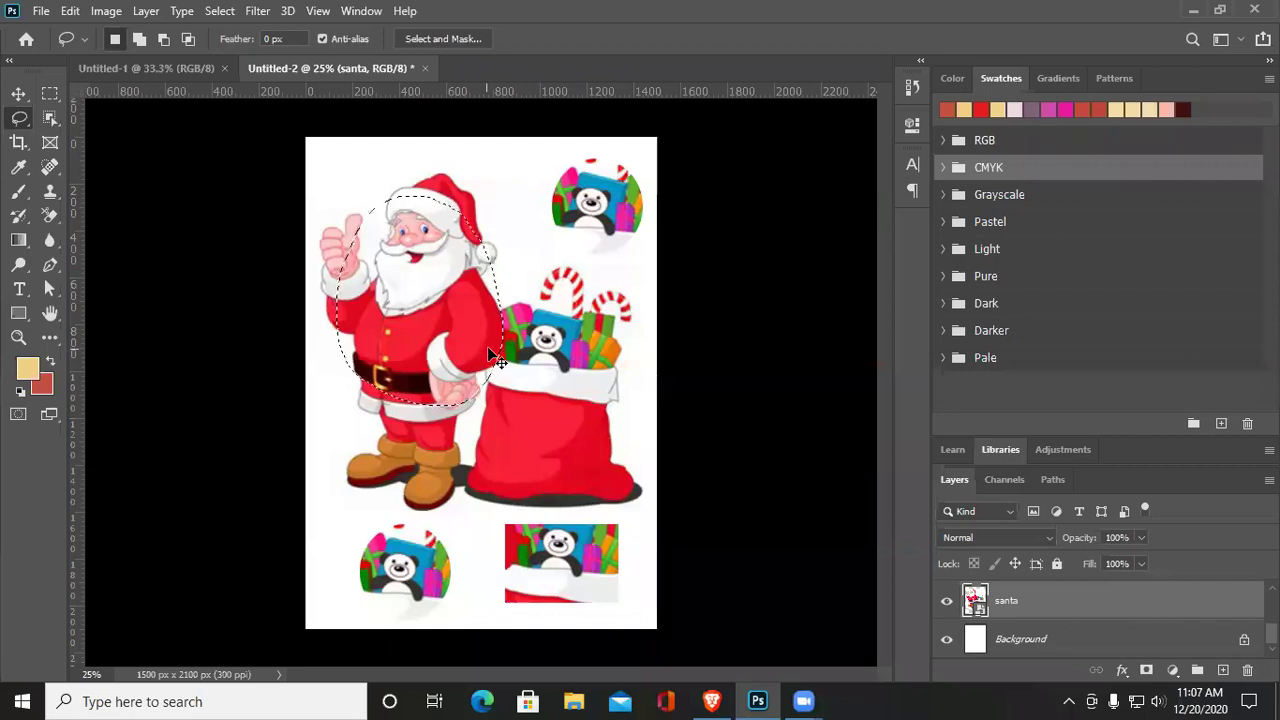
{"action": "key", "text": "ctrl+j"}
{"action": "left_click", "coordinate": [18, 93]}
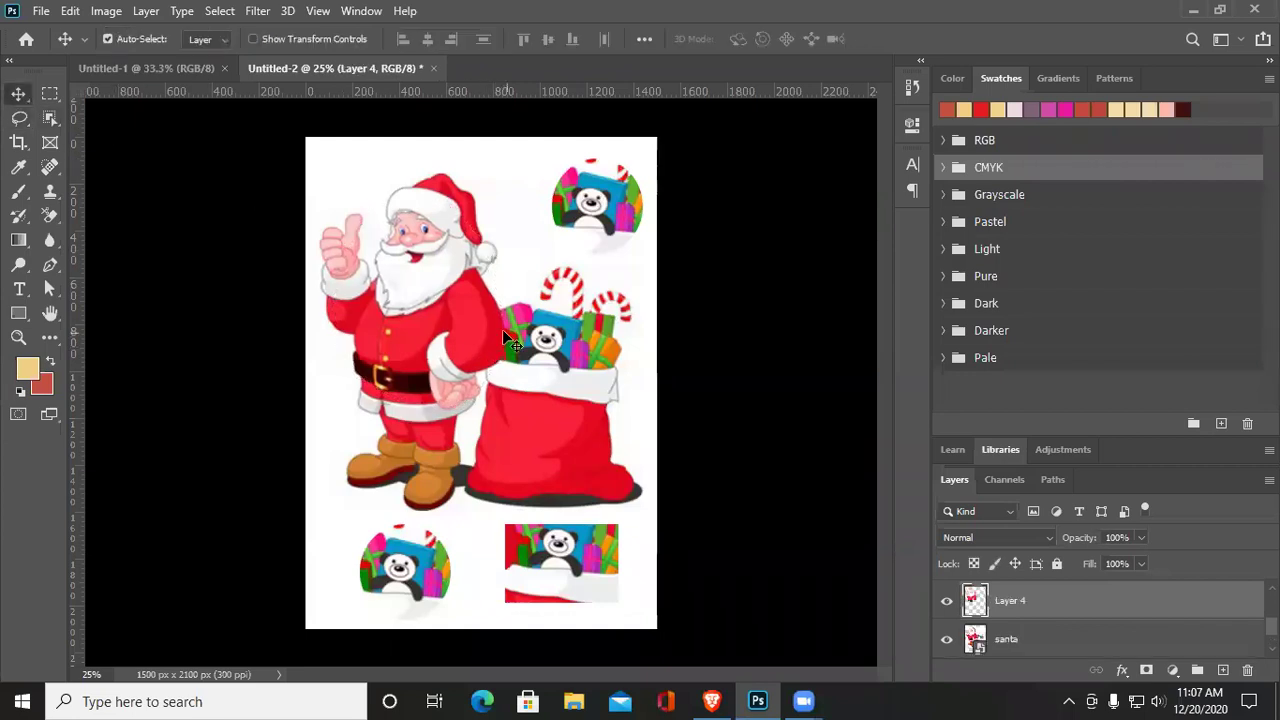
{"action": "left_click_drag", "start_coordinate": [416, 286], "coordinate": [463, 458]}
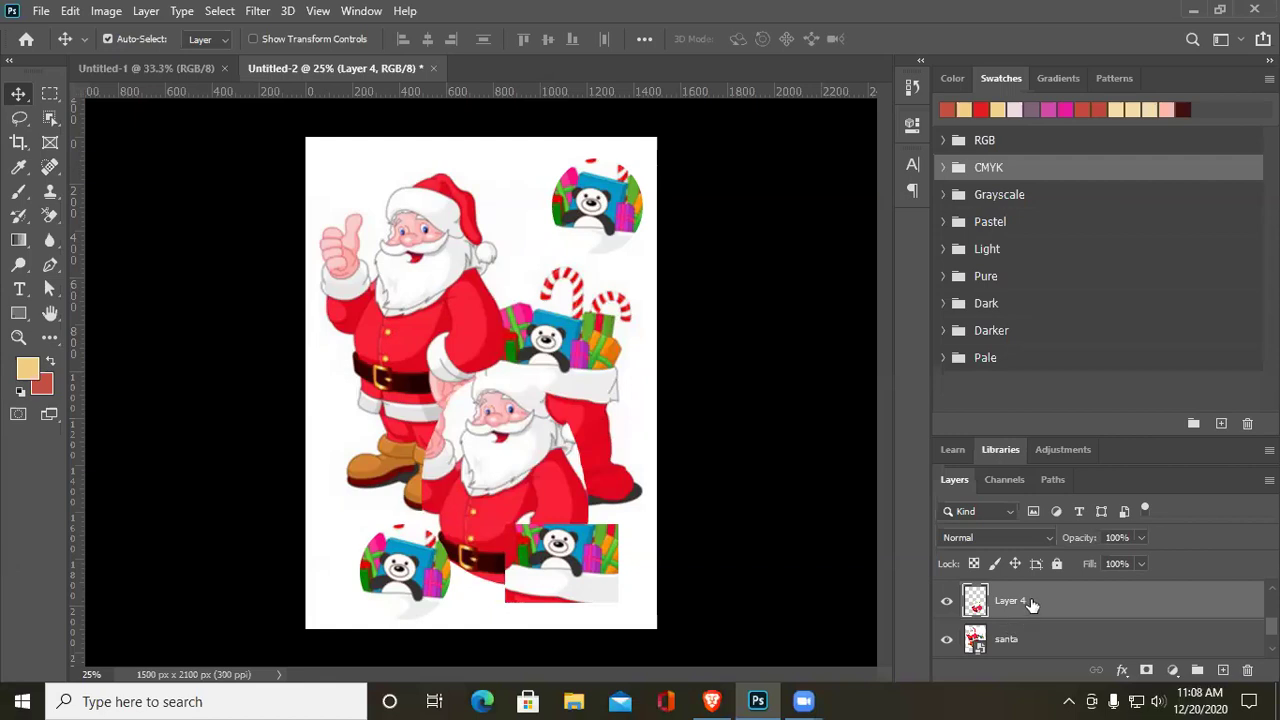
Undo the copying and moving edits until only the original santa layer and the Background layer are left
{"action": "key", "text": "ctrl+z"}
{"action": "key", "text": "ctrl+z"}
{"action": "key", "text": "ctrl+z"}
{"action": "key", "text": "ctrl+z"}
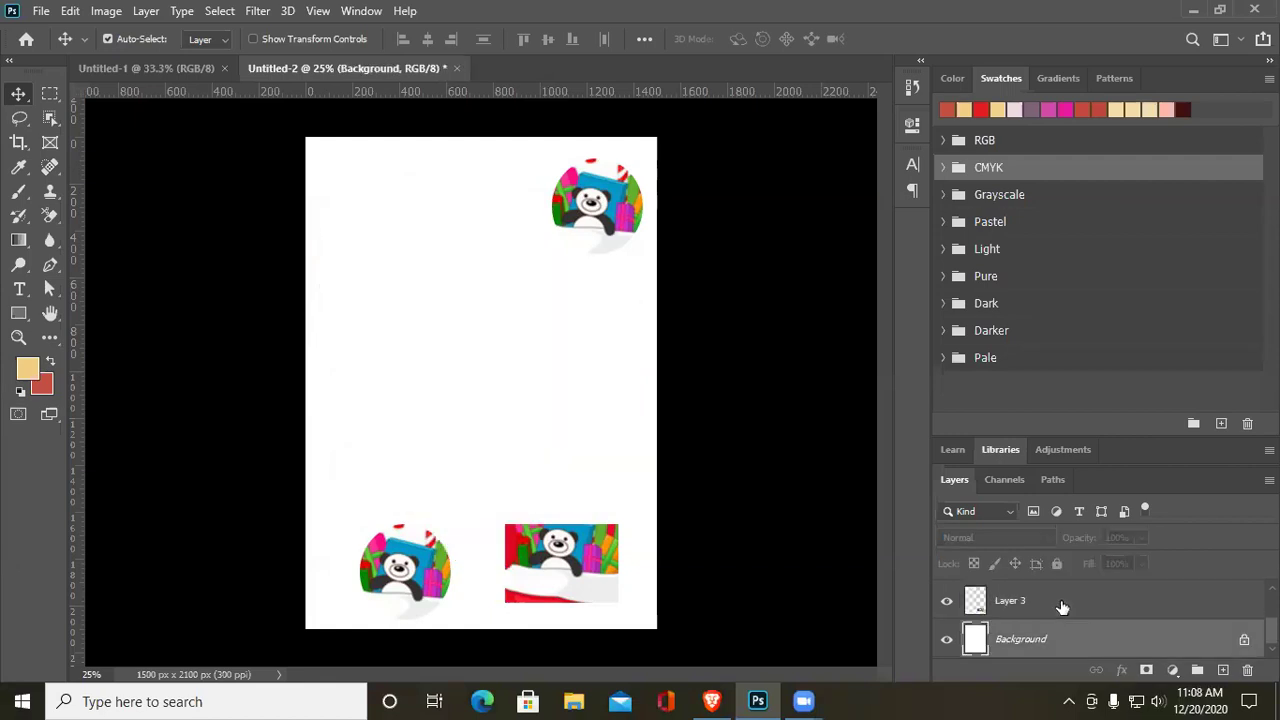
{"action": "key", "text": "ctrl+z"}
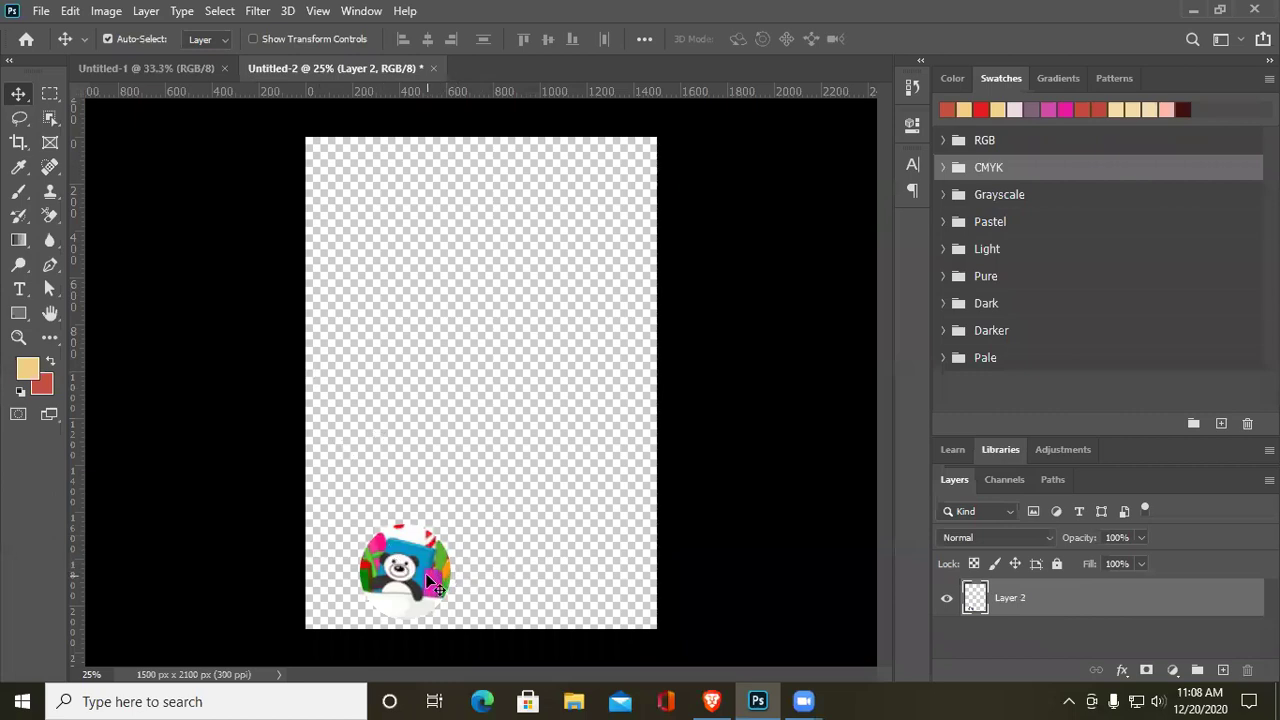
{"action": "key", "text": "ctrl+shift+z"}
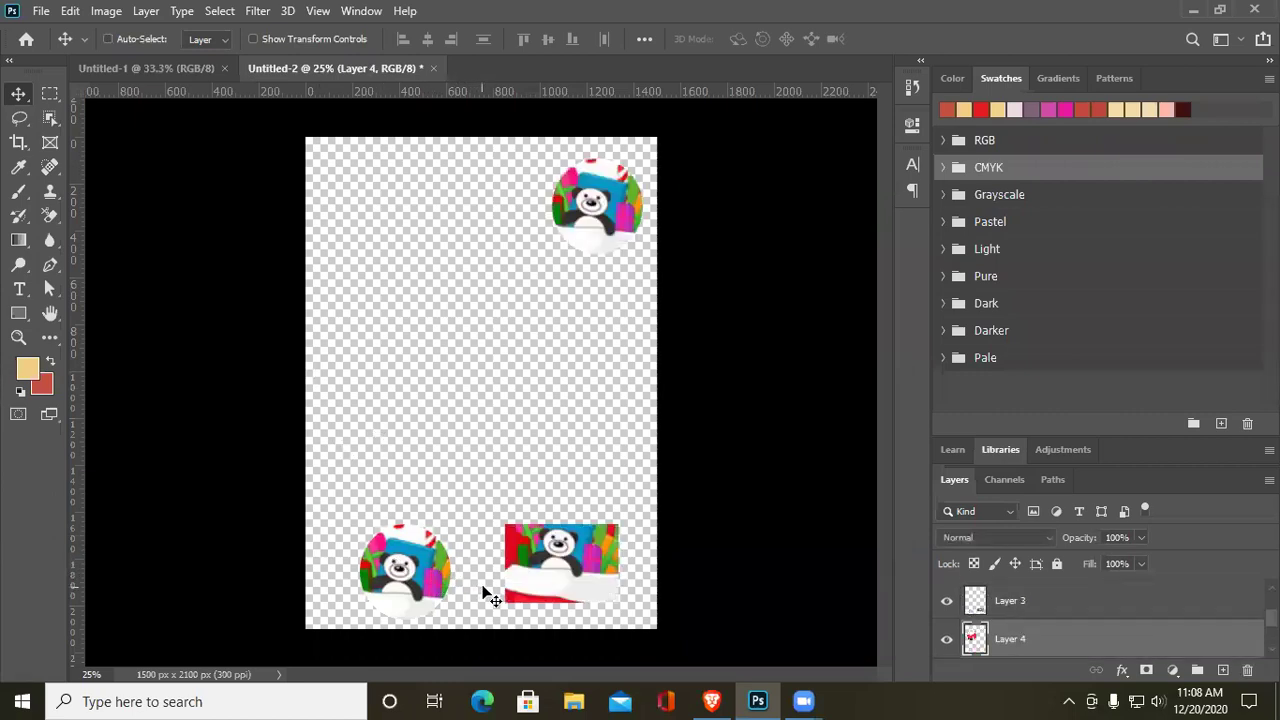
{"action": "key", "text": "ctrl+z"}
{"action": "key", "text": "ctrl+z"}
{"action": "key", "text": "ctrl+z"}
{"action": "key", "text": "ctrl+z"}
{"action": "key", "text": "ctrl+z"}
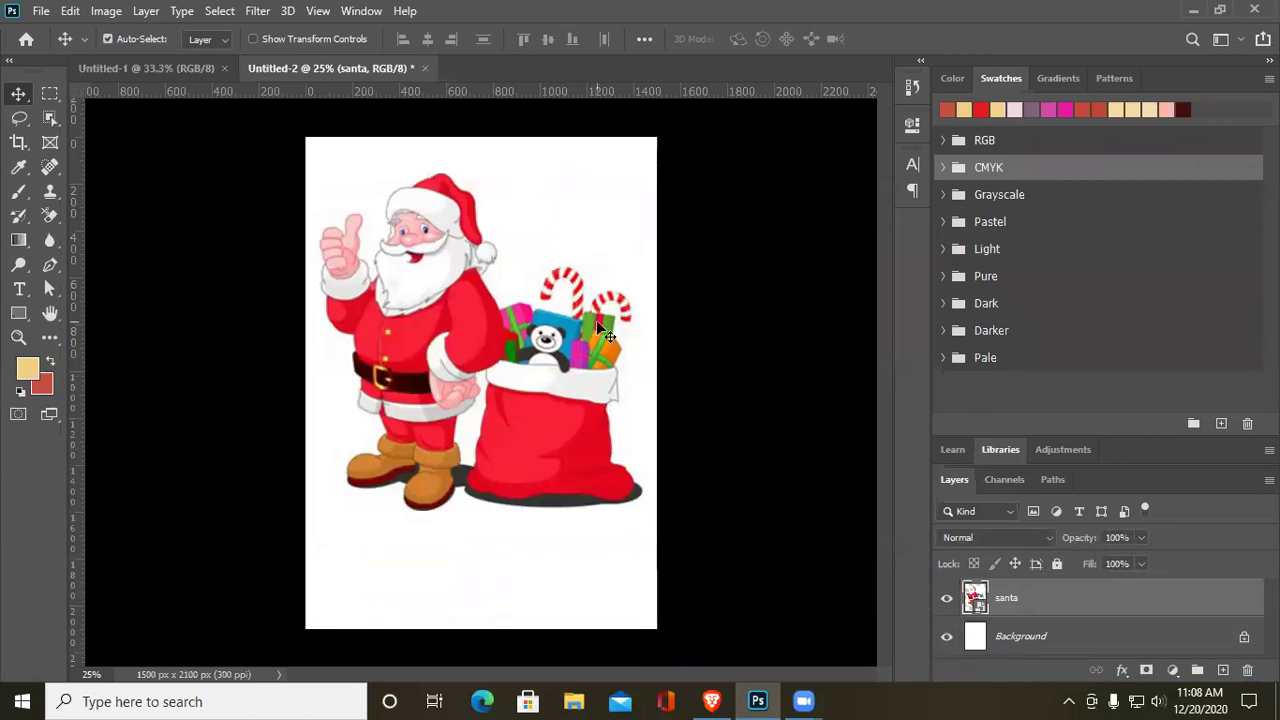
Select Santa together with the gift sack by framing both with the Object Selection tool in Rectangle mode
{"action": "left_click", "coordinate": [49, 119]}
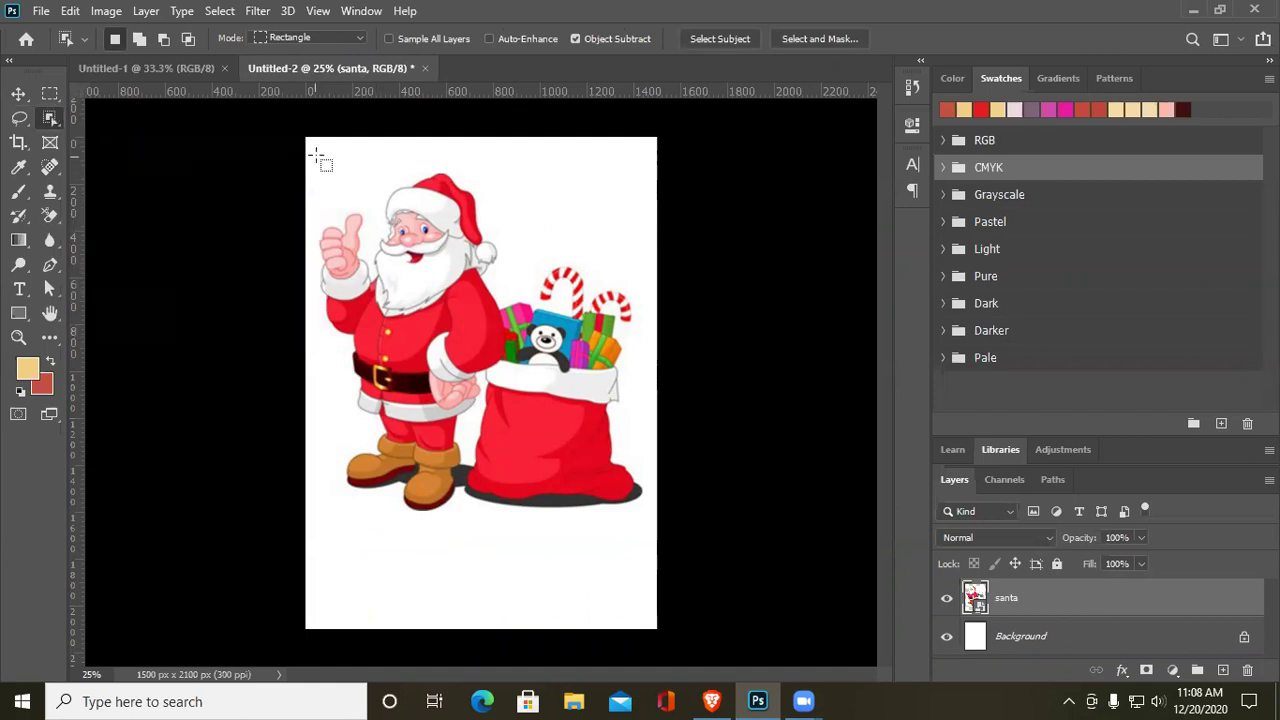
{"action": "left_click_drag", "start_coordinate": [315, 150], "coordinate": [653, 533]}
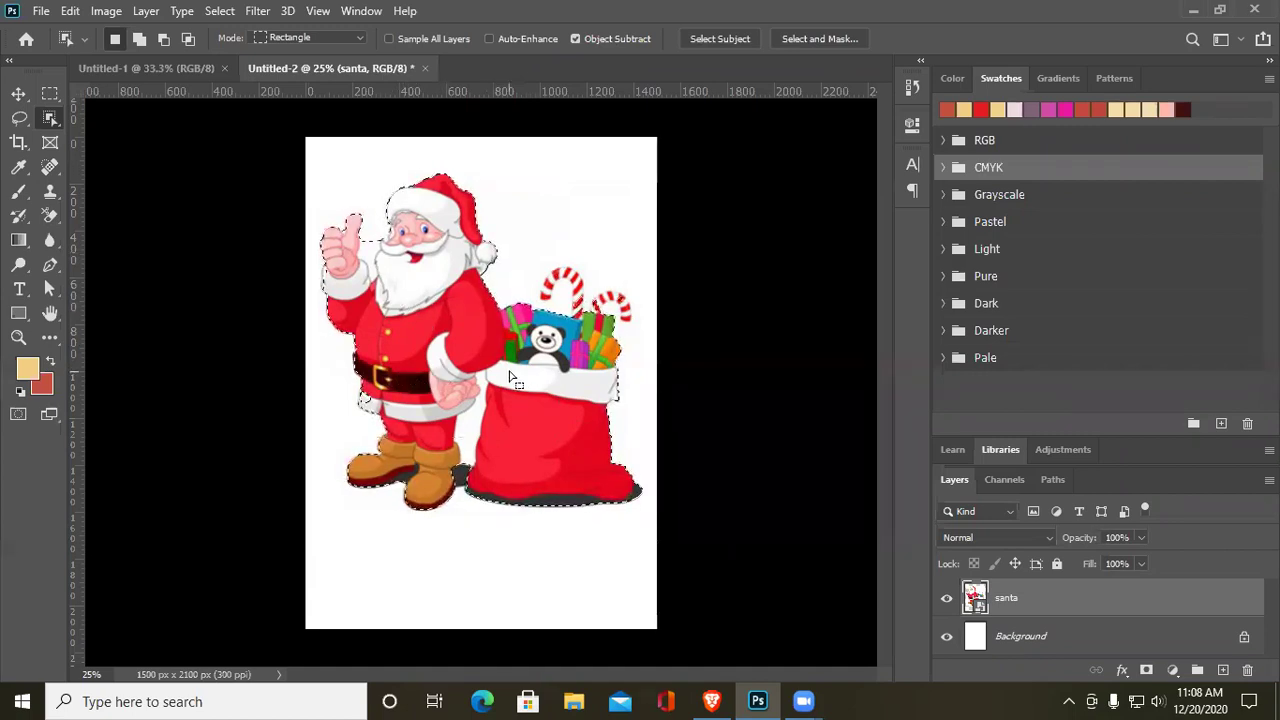
Examine the selection outline around Santa and the gift sack up close, from the hat and thumb down to the boots
{"action": "key", "text": "alt"}
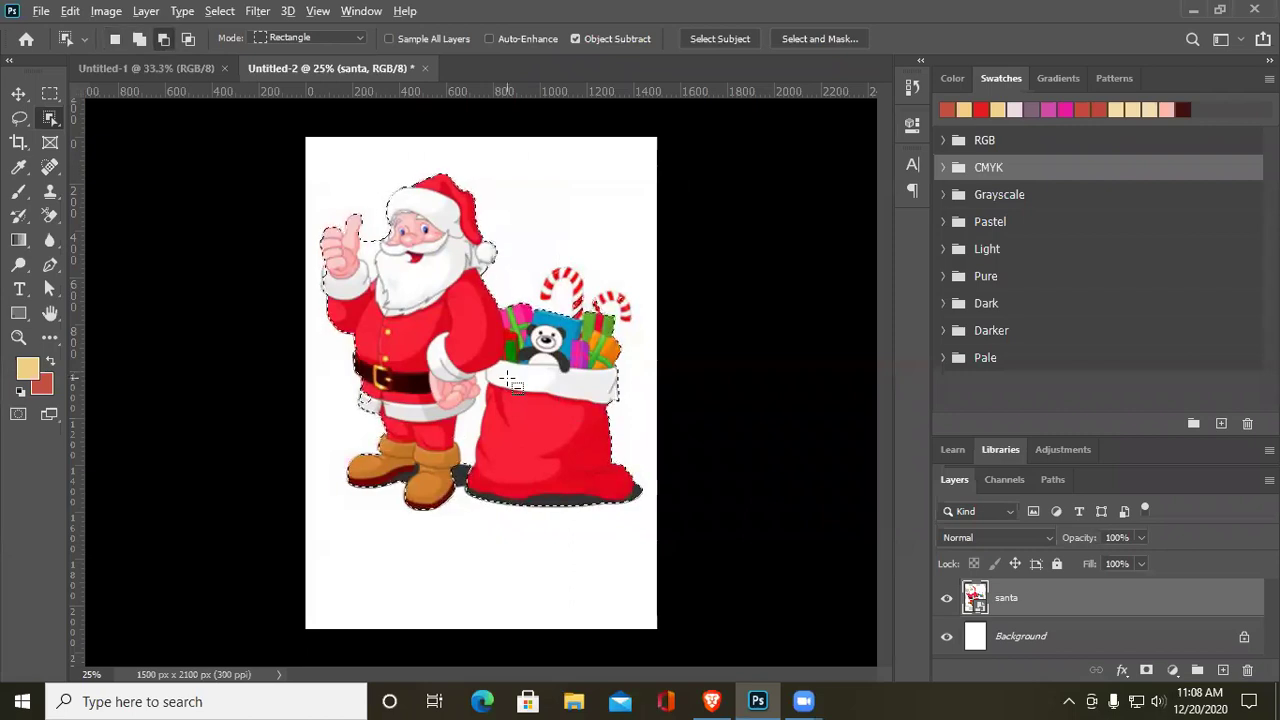
{"action": "key", "text": "ctrl+plus"}
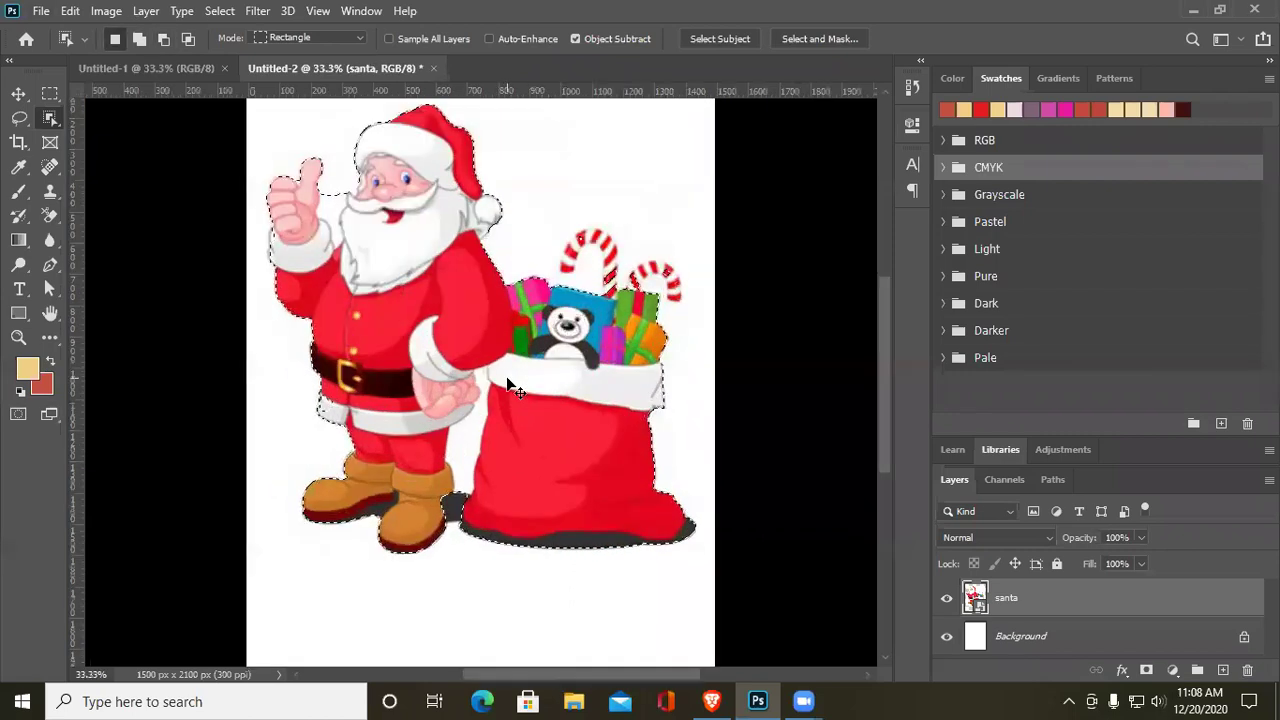
{"action": "key", "text": "ctrl+plus"}
{"action": "scroll", "coordinate": [532, 361], "scroll_direction": "up", "scroll_amount": 3}
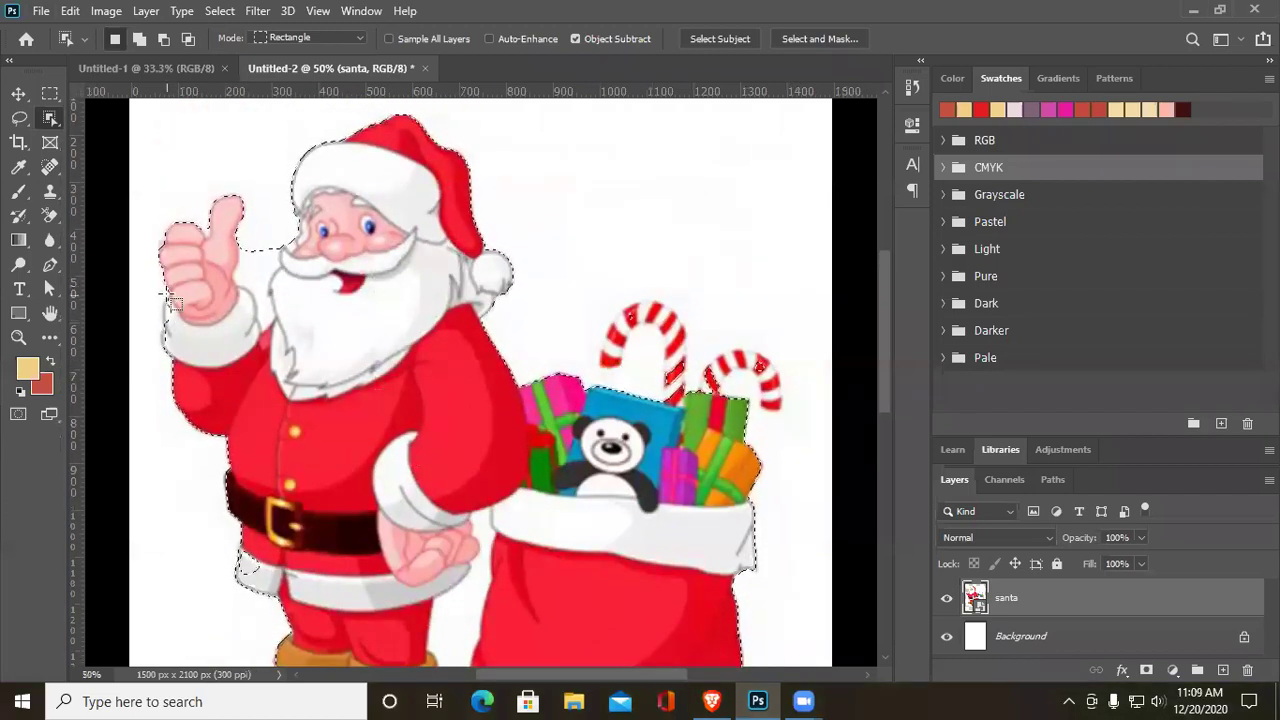
{"action": "scroll", "coordinate": [395, 322], "scroll_direction": "up", "scroll_amount": 1}
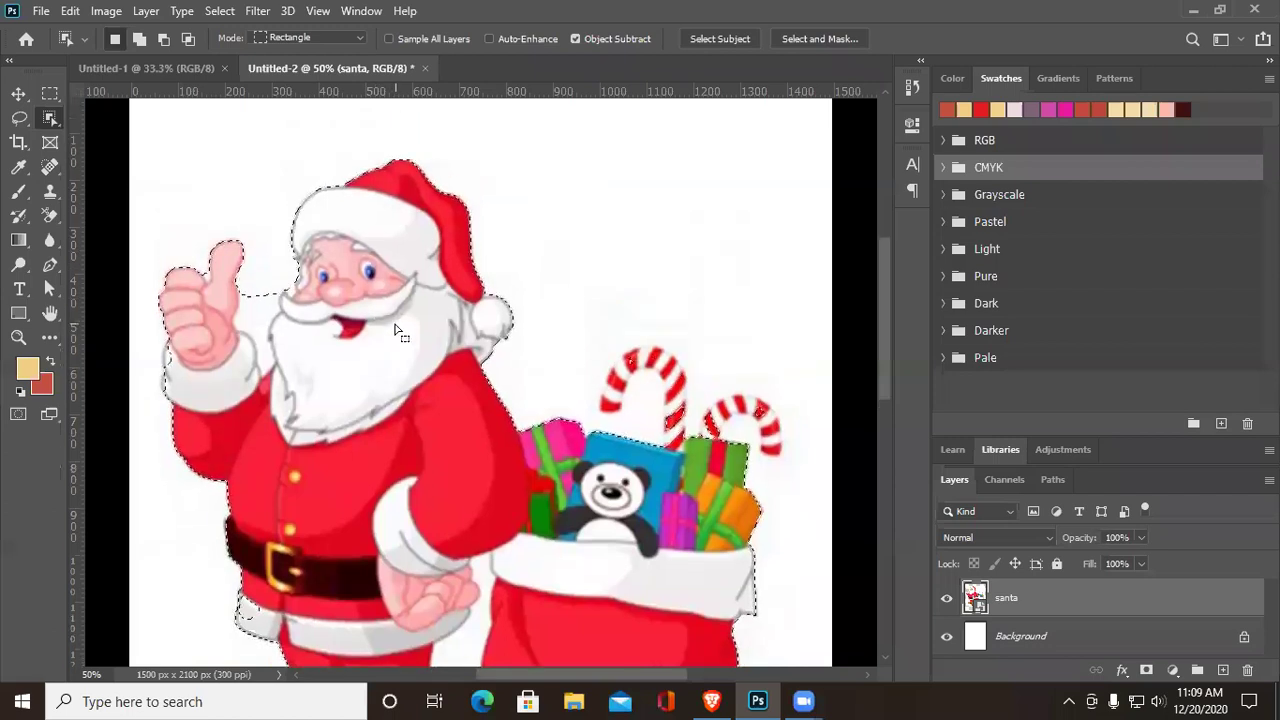
{"action": "scroll", "coordinate": [400, 330], "scroll_direction": "down", "scroll_amount": 4}
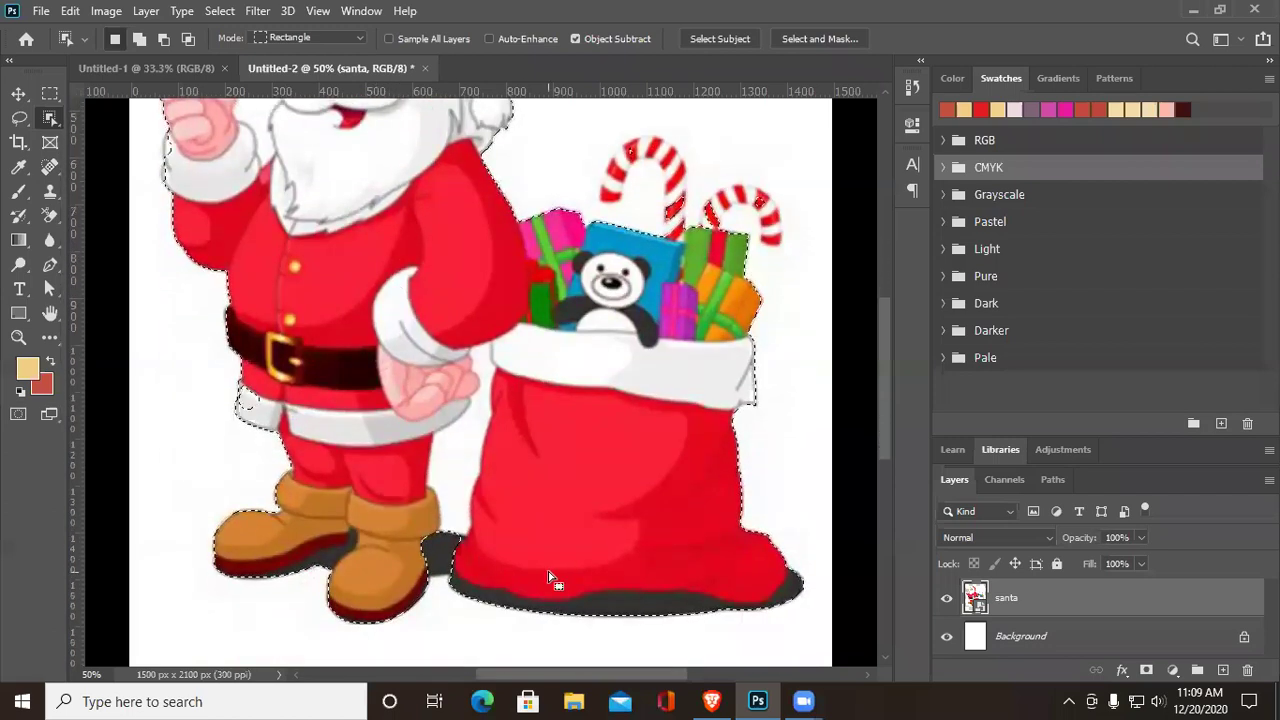
{"action": "scroll", "coordinate": [358, 550], "scroll_direction": "down", "scroll_amount": 1}
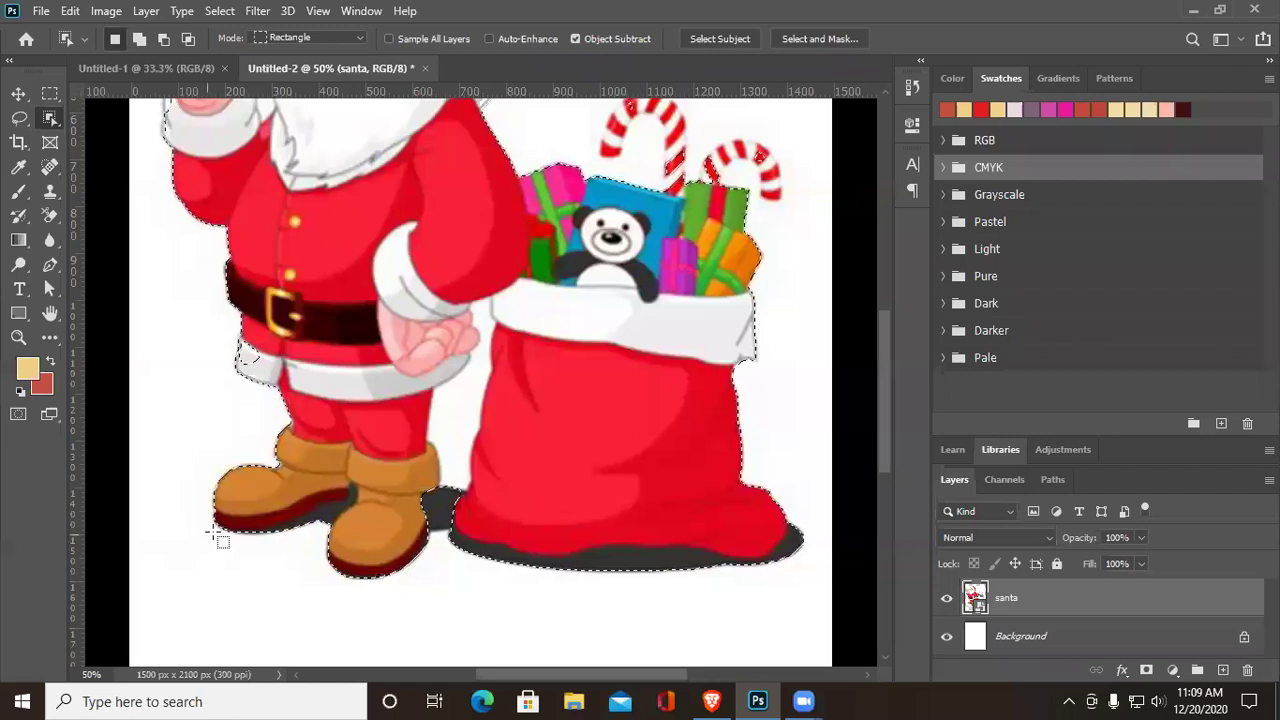
{"action": "scroll", "coordinate": [578, 475], "scroll_direction": "up", "scroll_amount": 2}
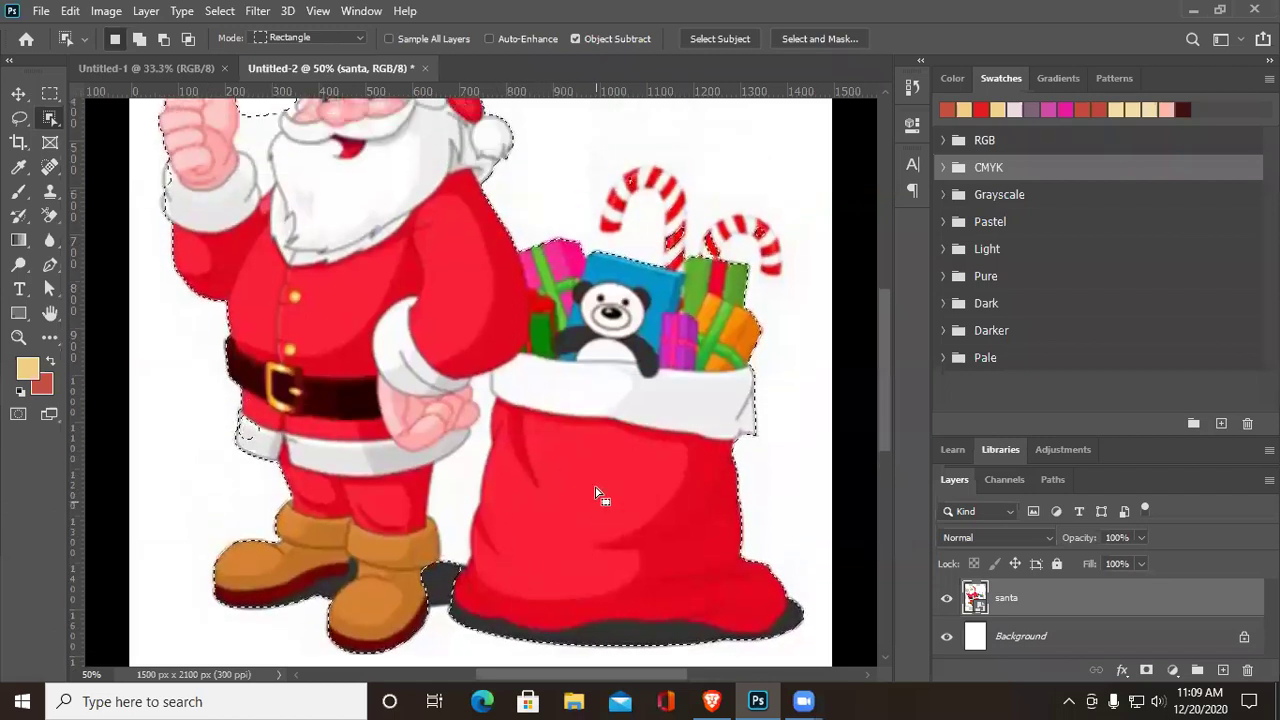
{"action": "scroll", "coordinate": [520, 400], "scroll_direction": "up", "scroll_amount": 2}
{"action": "scroll", "coordinate": [520, 398], "scroll_direction": "up", "scroll_amount": 1}
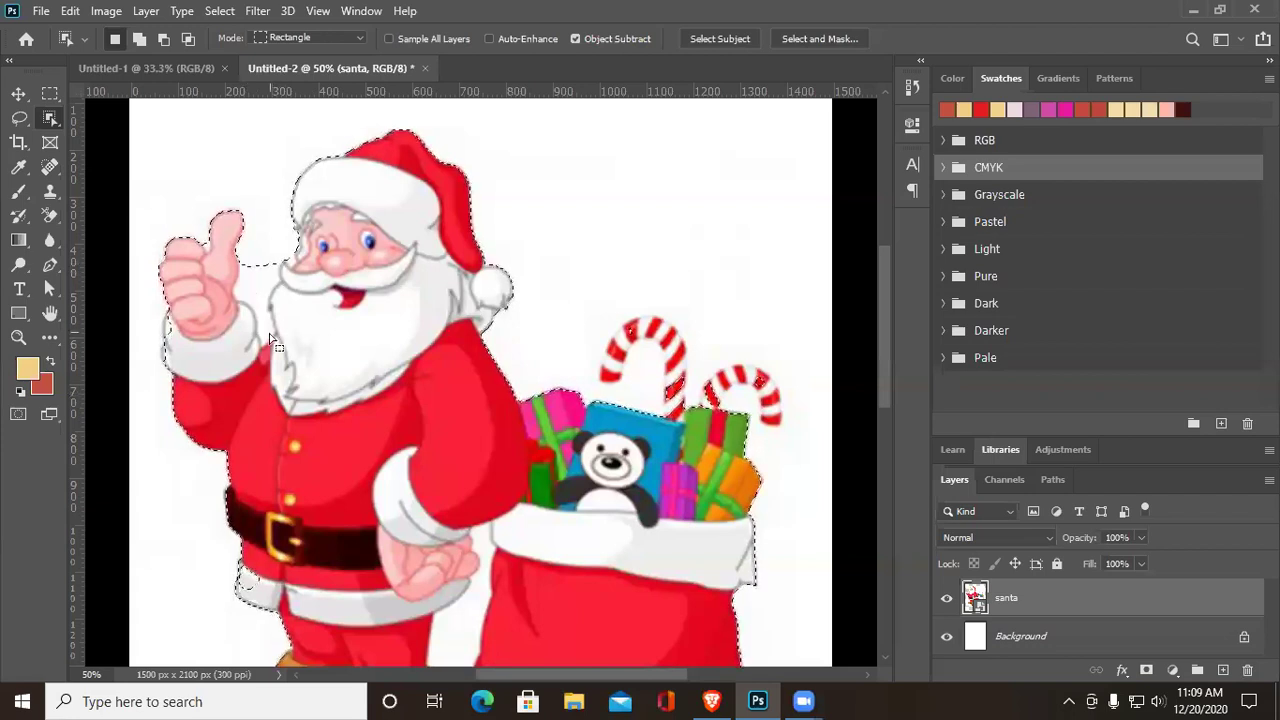
{"action": "scroll", "coordinate": [657, 418], "scroll_direction": "down", "scroll_amount": 1}
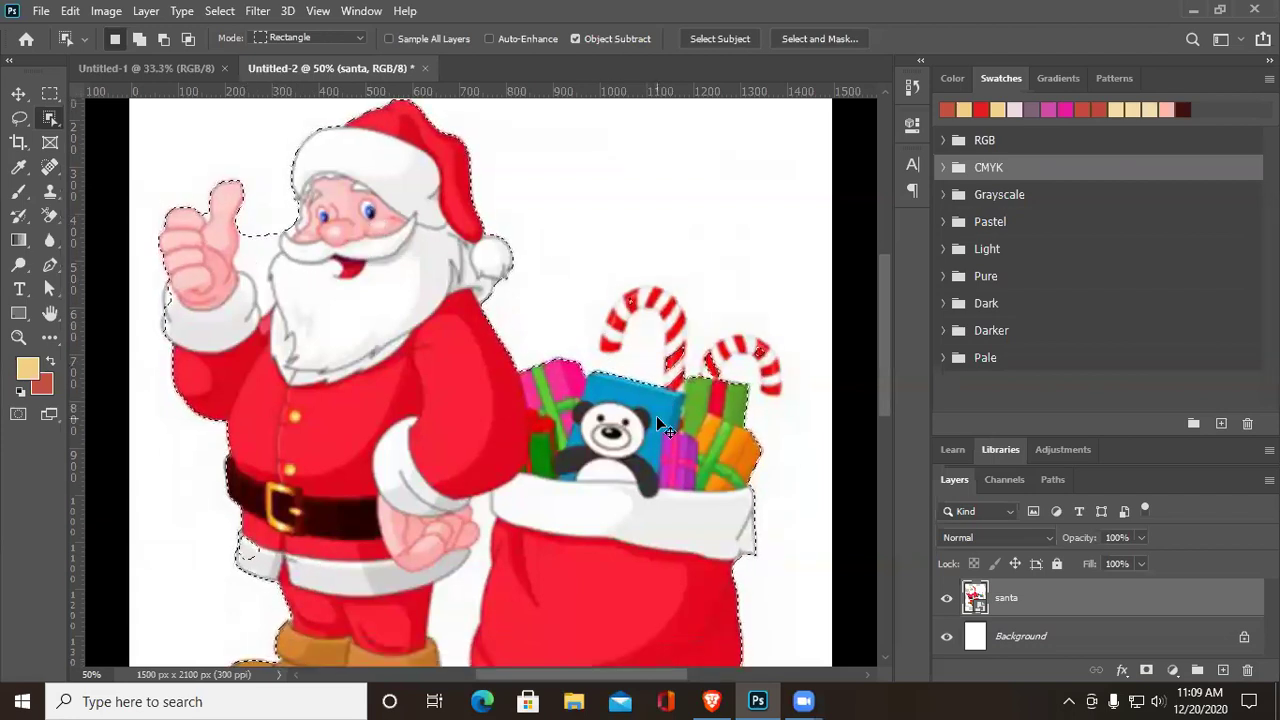
Copy the selected Santa and sack to a new layer and move the copy up and to the right of the original Santa
{"action": "key", "text": "ctrl+j"}
{"action": "left_click", "coordinate": [20, 95]}
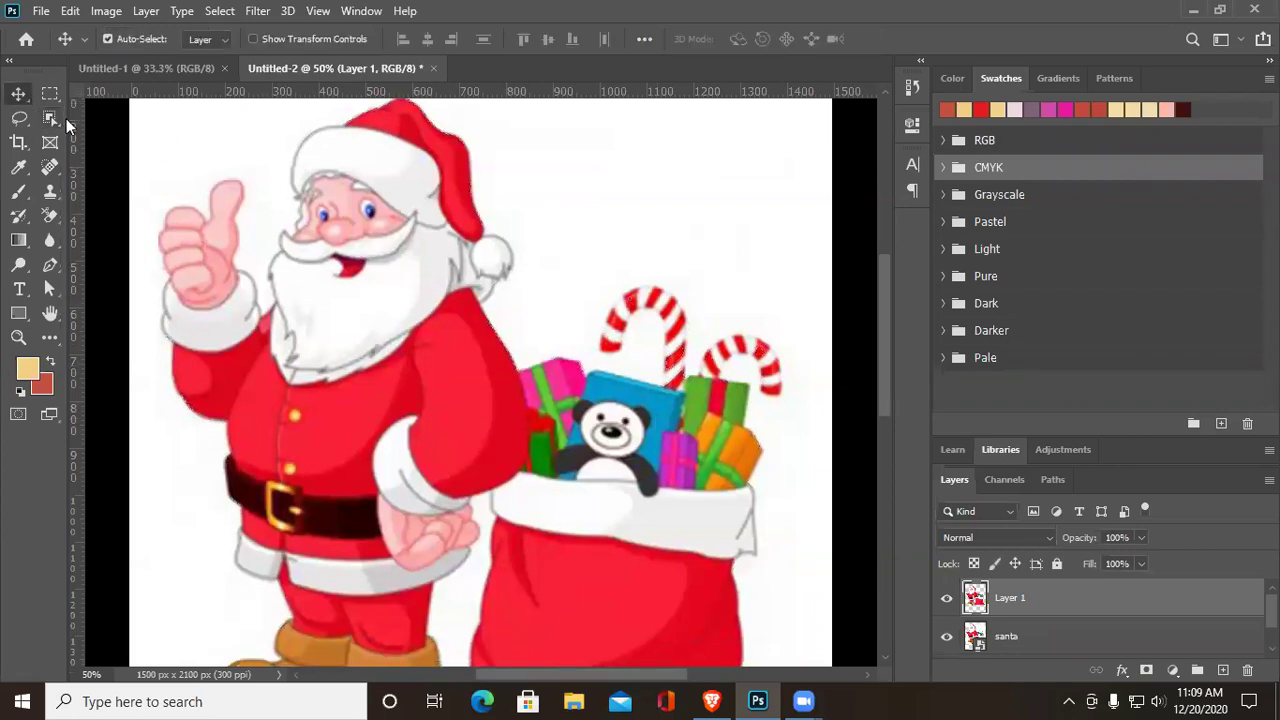
{"action": "left_click_drag", "start_coordinate": [432, 465], "coordinate": [752, 400]}
{"action": "key", "text": "ctrl"}
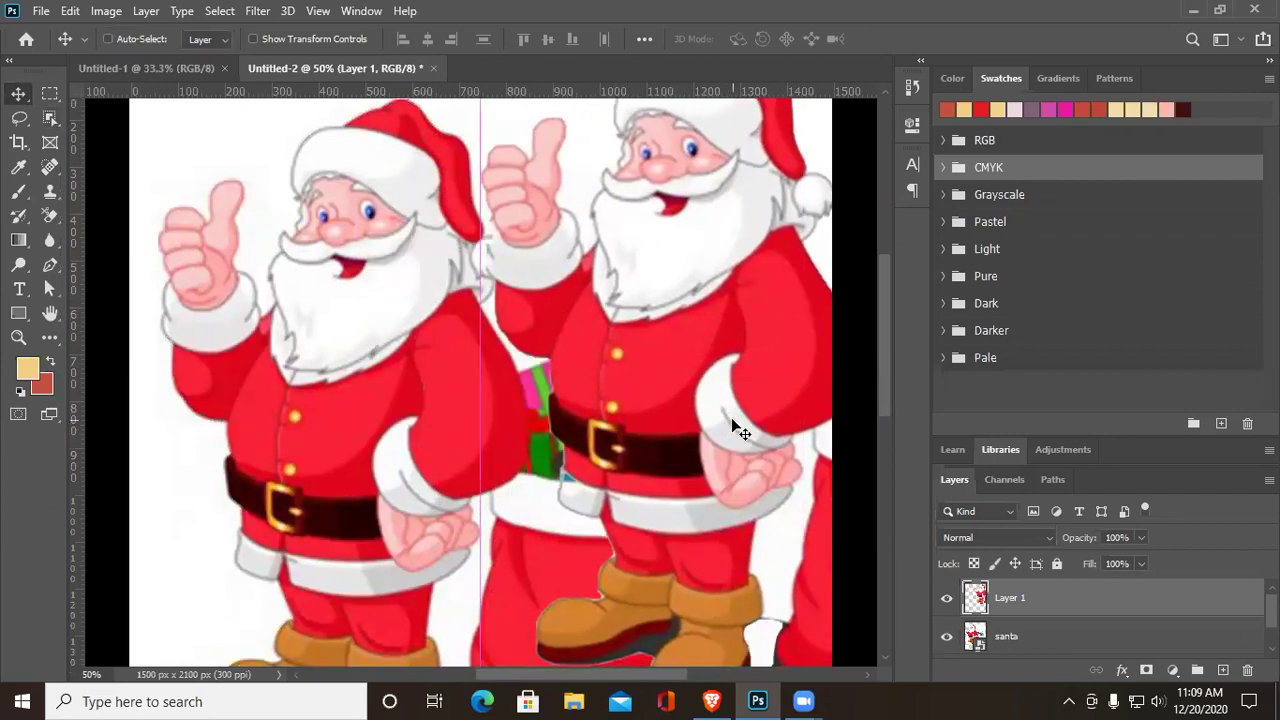
{"action": "scroll", "coordinate": [733, 415], "scroll_direction": "right", "scroll_amount": 1}
{"action": "scroll", "coordinate": [735, 404], "scroll_direction": "down", "scroll_amount": 3}
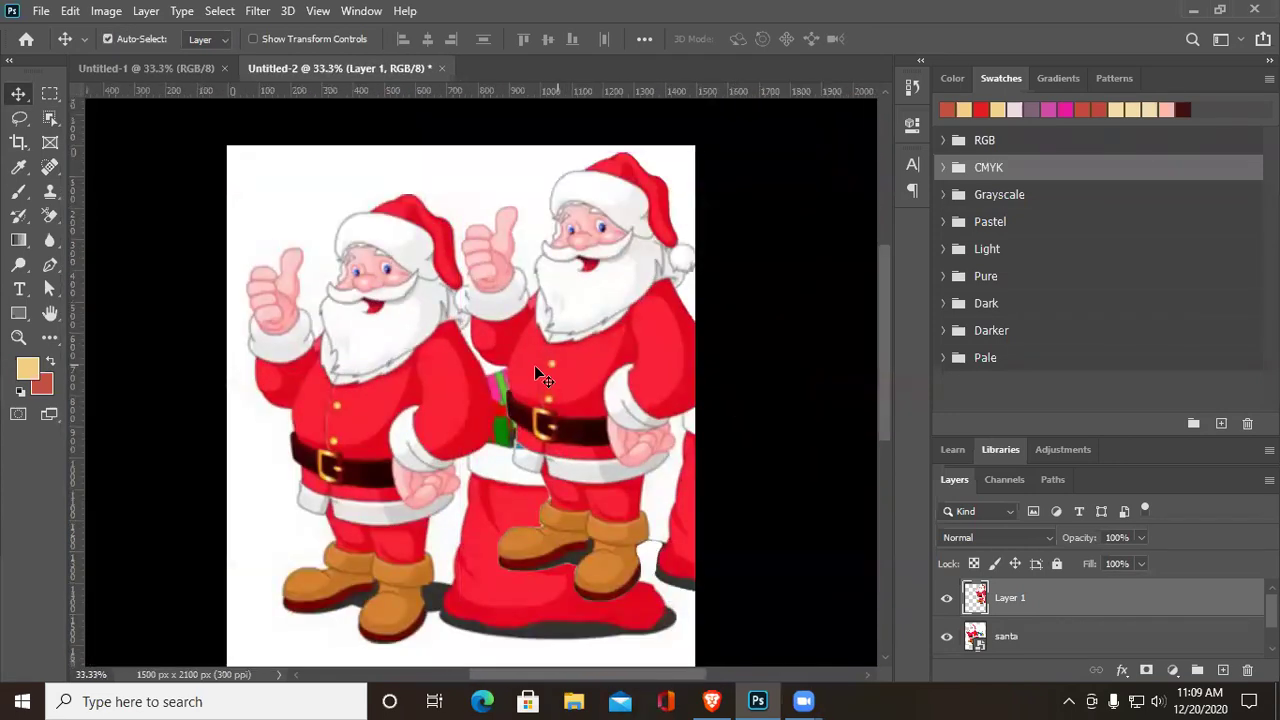
{"action": "left_click_drag", "start_coordinate": [603, 383], "coordinate": [565, 366]}
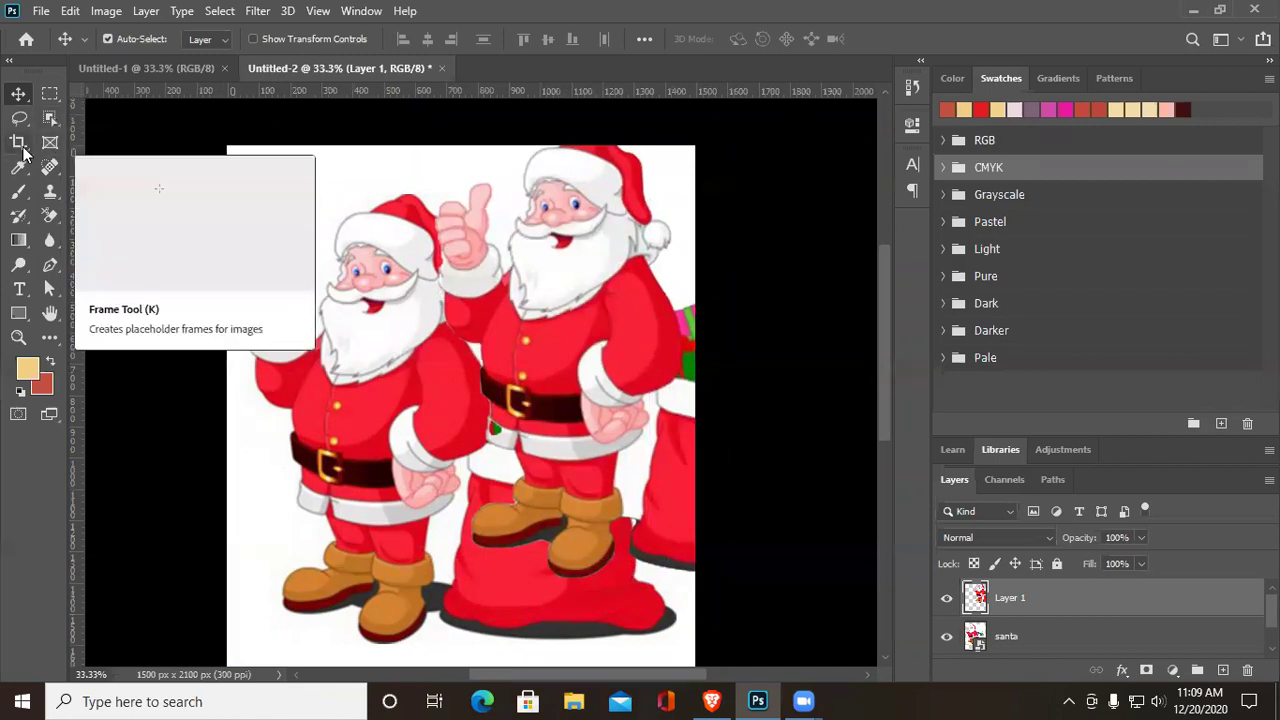
Try to extend the canvas slightly beyond its upper edge with the Crop tool
{"action": "left_click", "coordinate": [19, 143]}
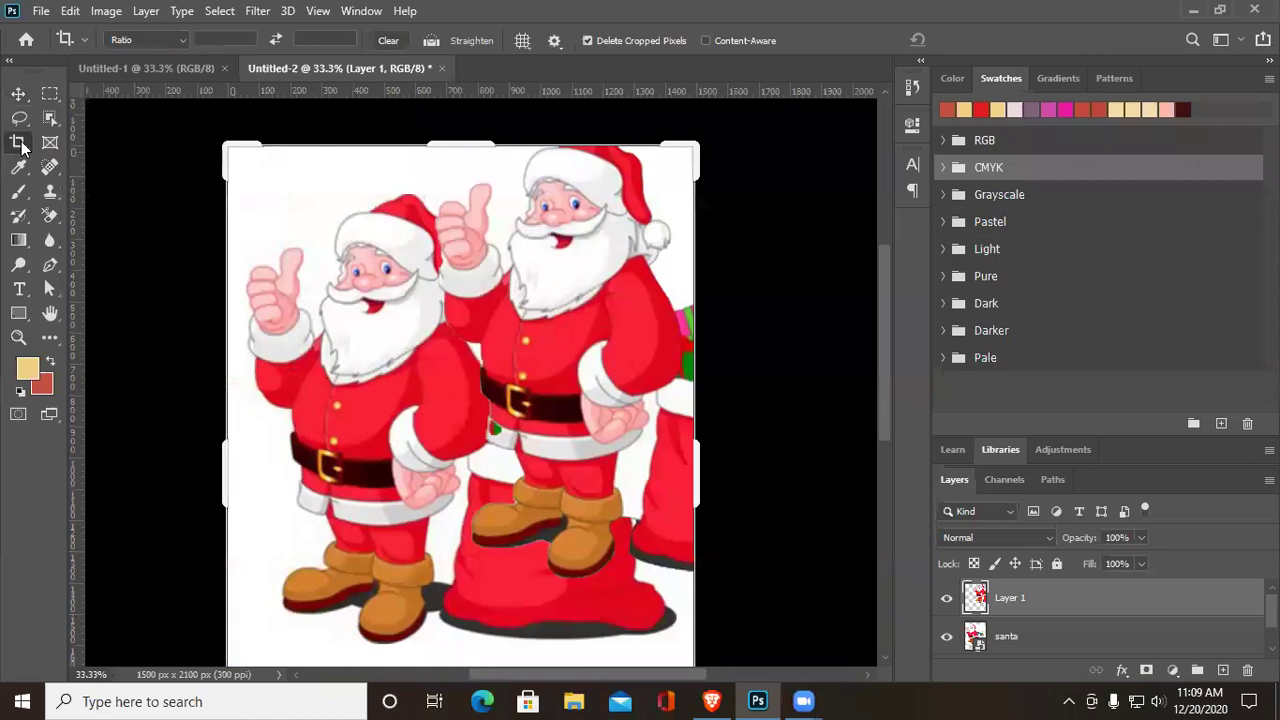
{"action": "mouse_move", "coordinate": [226, 140]}
{"action": "left_mouse_down"}
{"action": "mouse_move", "coordinate": [326, 219]}
{"action": "mouse_move", "coordinate": [244, 138]}
{"action": "mouse_move", "coordinate": [229, 177]}
{"action": "mouse_move", "coordinate": [223, 136]}
{"action": "left_mouse_up"}
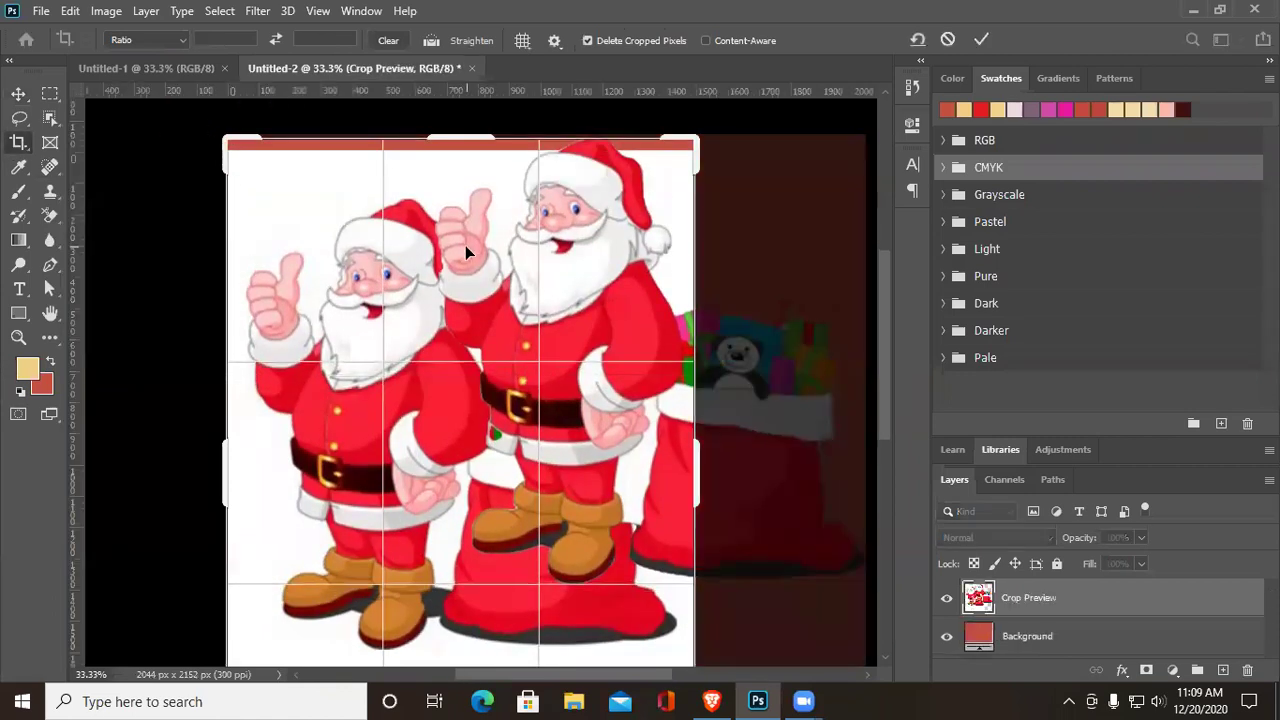
{"action": "key", "text": "Return"}
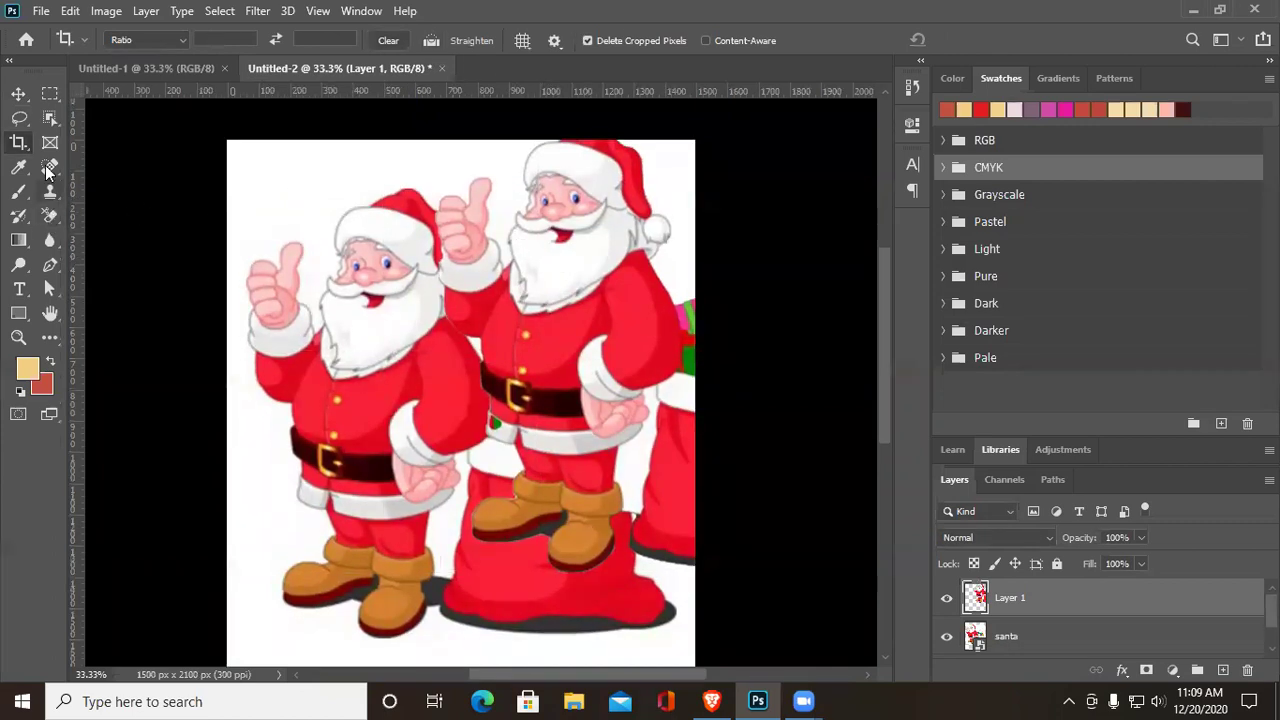
Draw two overlapping slices with the Slice tool, one around the original Santa's upper body and one around the copied Santa's
{"action": "right_click", "coordinate": [19, 145]}
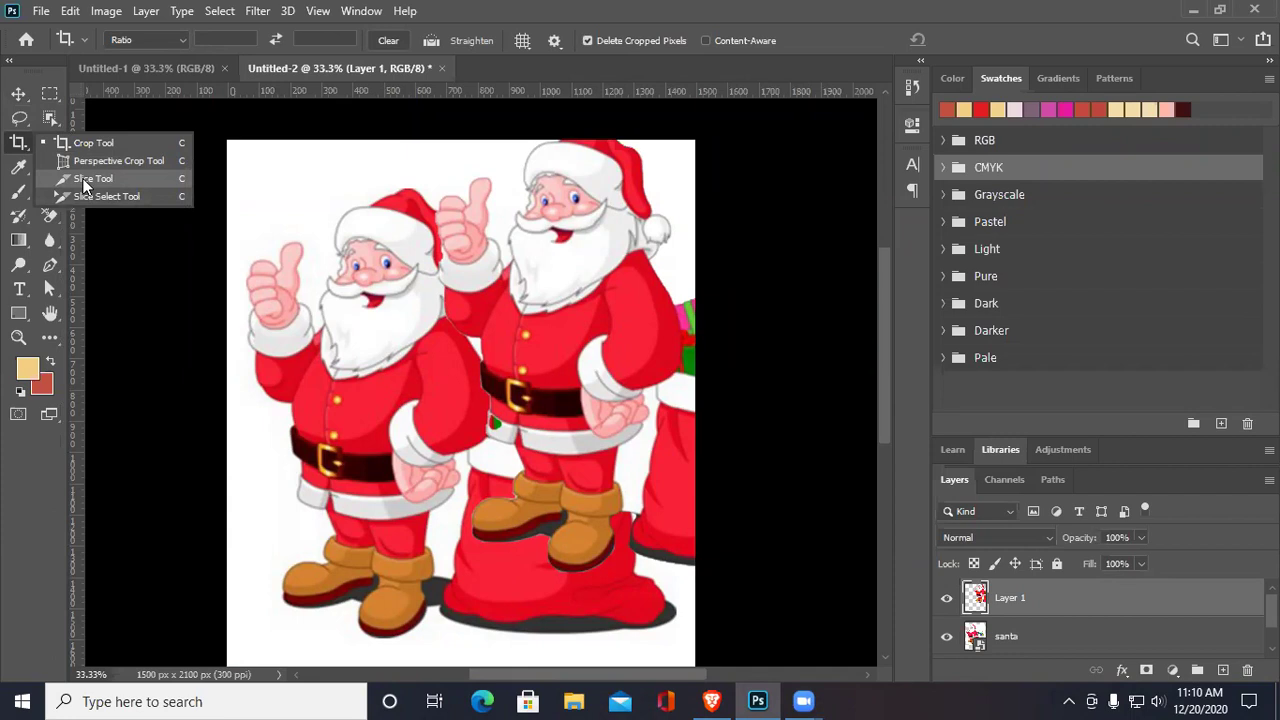
{"action": "key", "text": "Escape"}
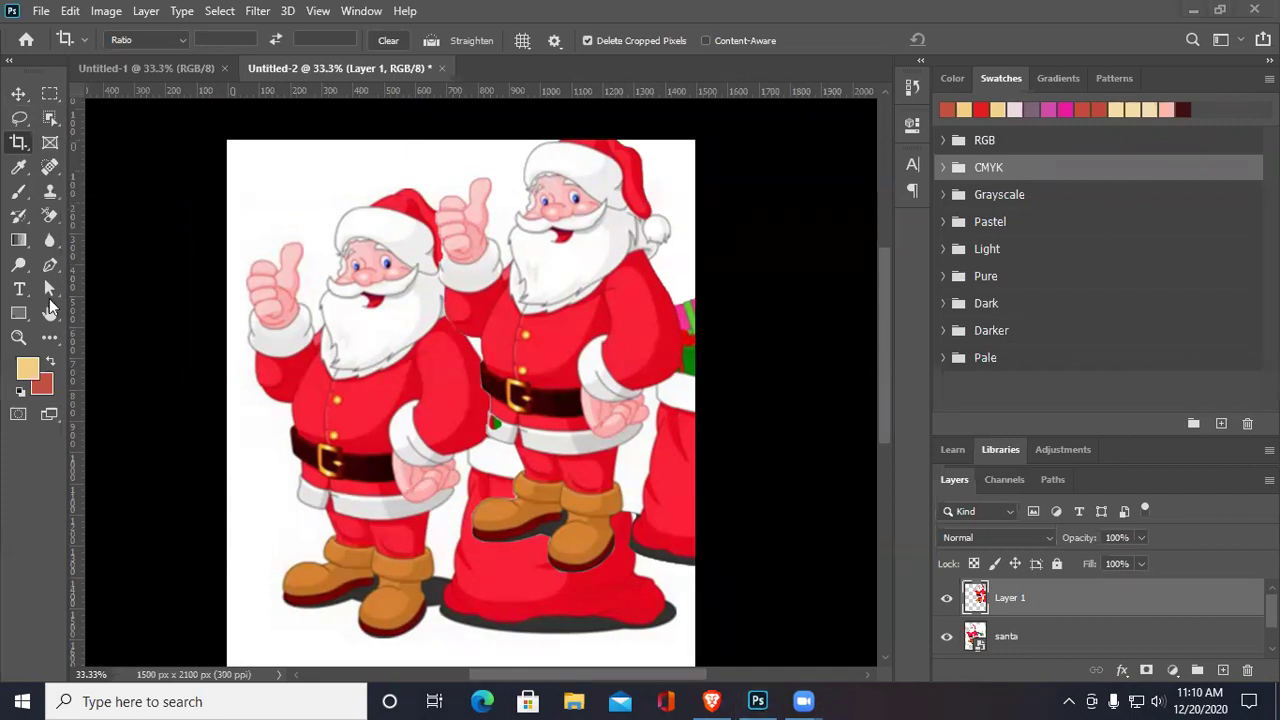
{"action": "right_click", "coordinate": [21, 146]}
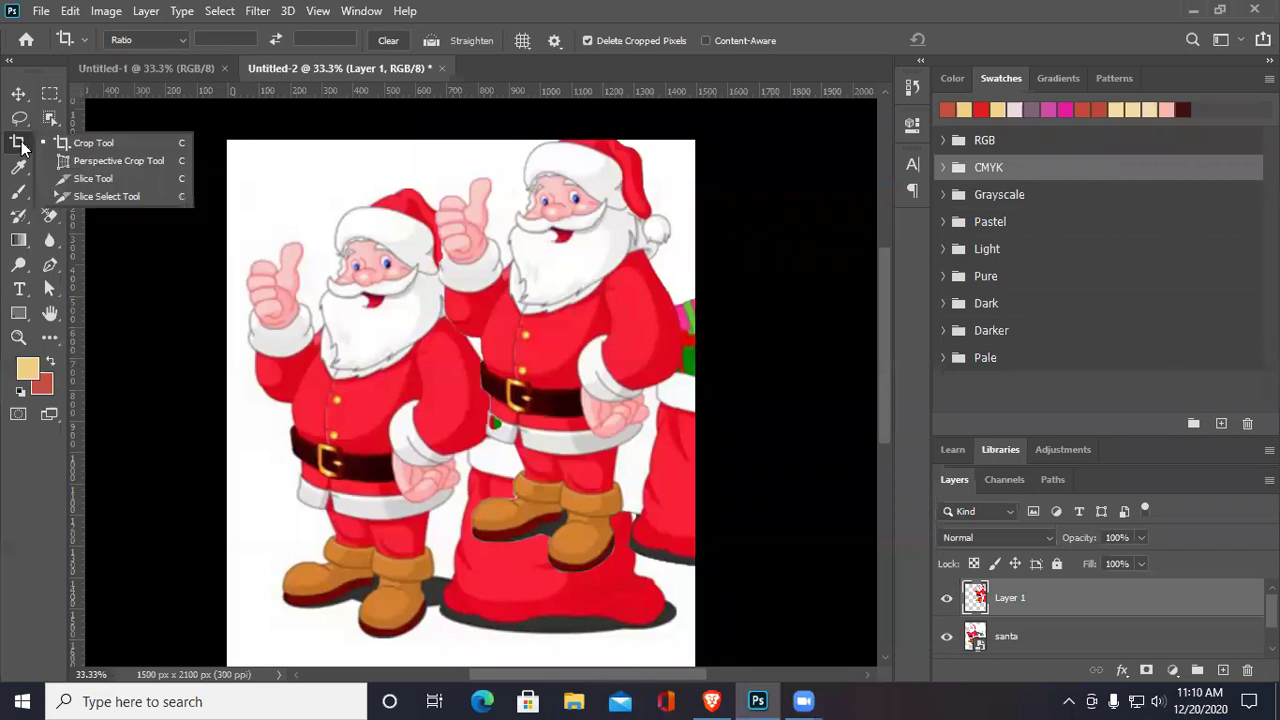
{"action": "left_click", "coordinate": [141, 177]}
{"action": "left_click_drag", "start_coordinate": [246, 173], "coordinate": [535, 440]}
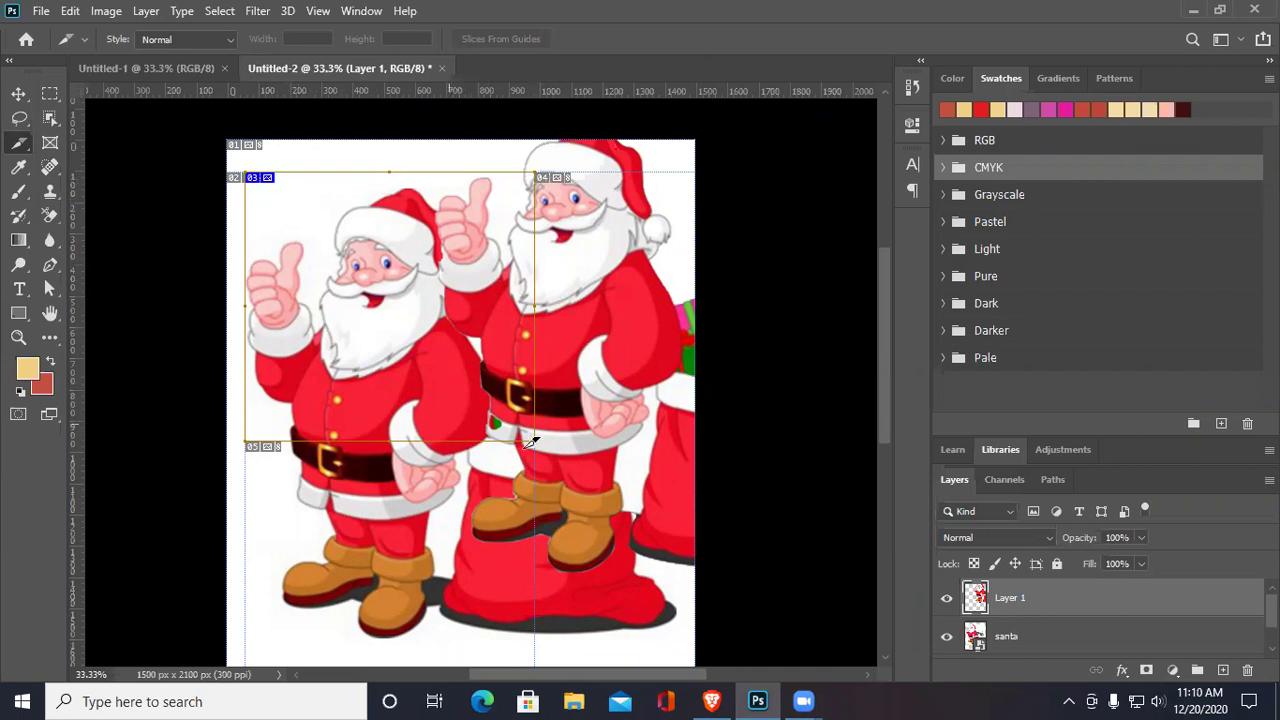
{"action": "mouse_move", "coordinate": [679, 181]}
{"action": "left_mouse_down"}
{"action": "mouse_move", "coordinate": [598, 288]}
{"action": "mouse_move", "coordinate": [615, 345]}
{"action": "mouse_move", "coordinate": [503, 364]}
{"action": "left_mouse_up"}
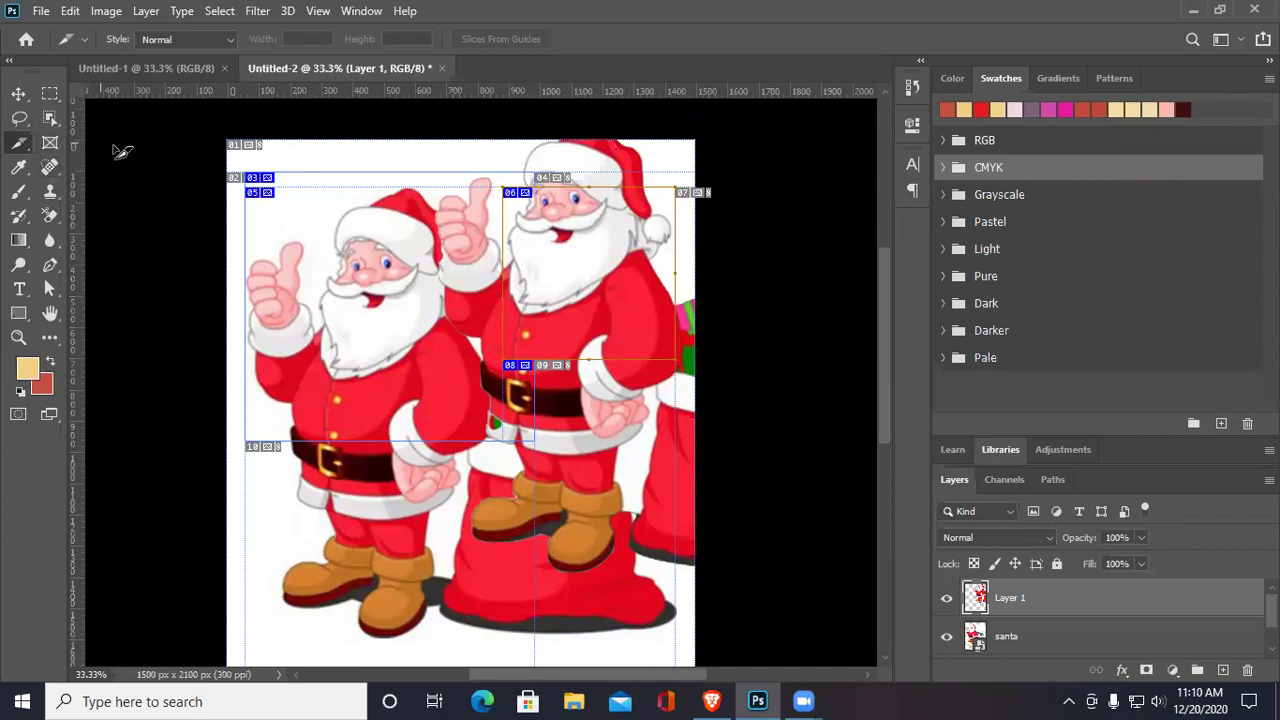
Undo the slices drawn over the two Santas and return to the Crop tool
{"action": "key", "text": "ctrl+z"}
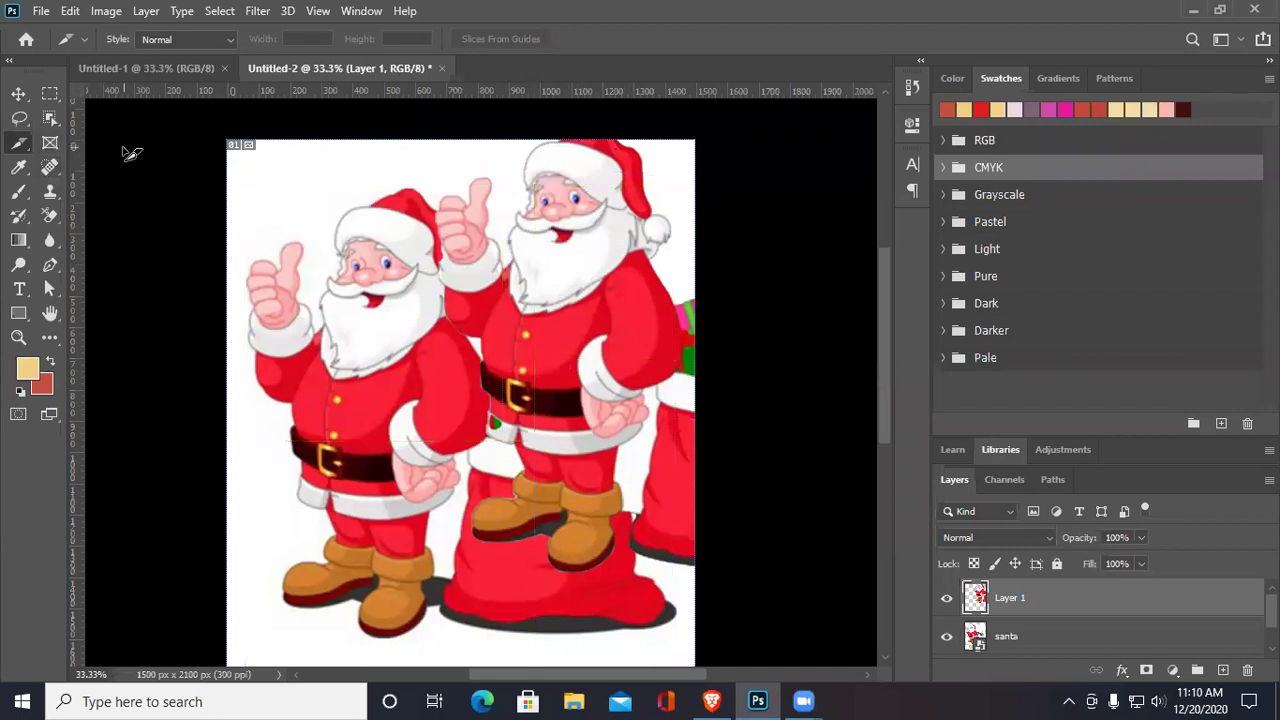
{"action": "right_click", "coordinate": [19, 146]}
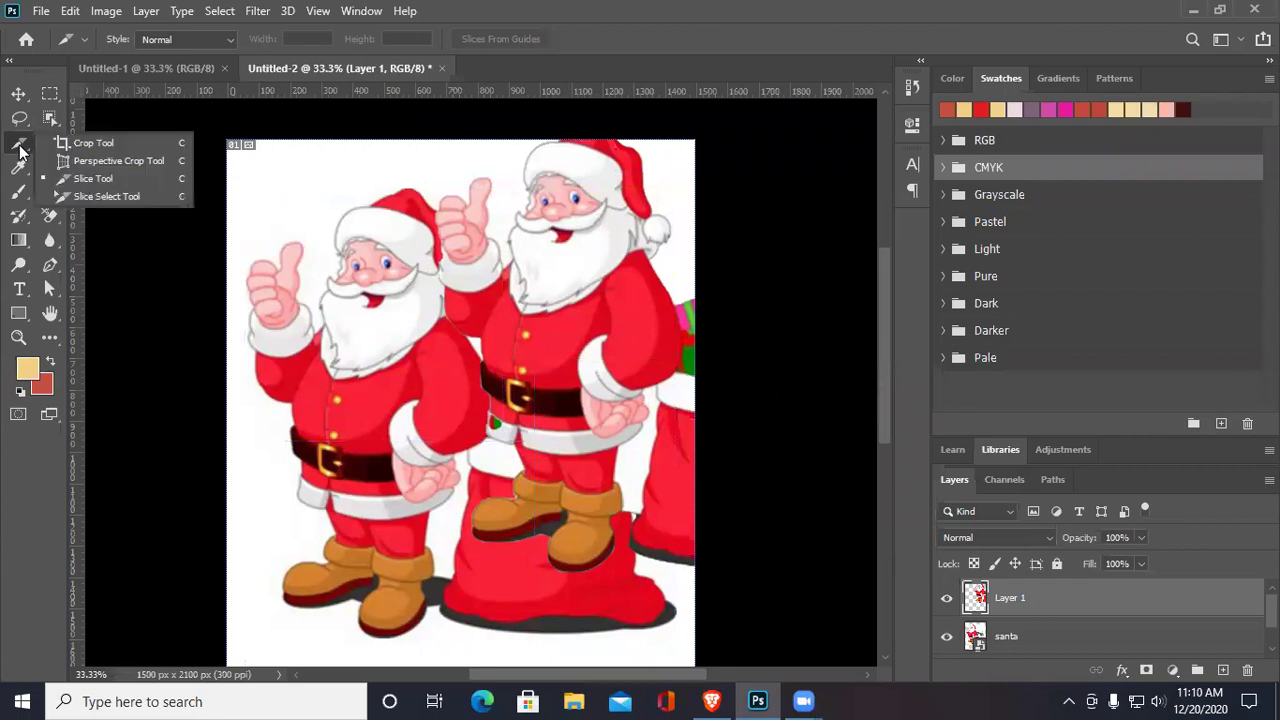
{"action": "left_click", "coordinate": [100, 142]}
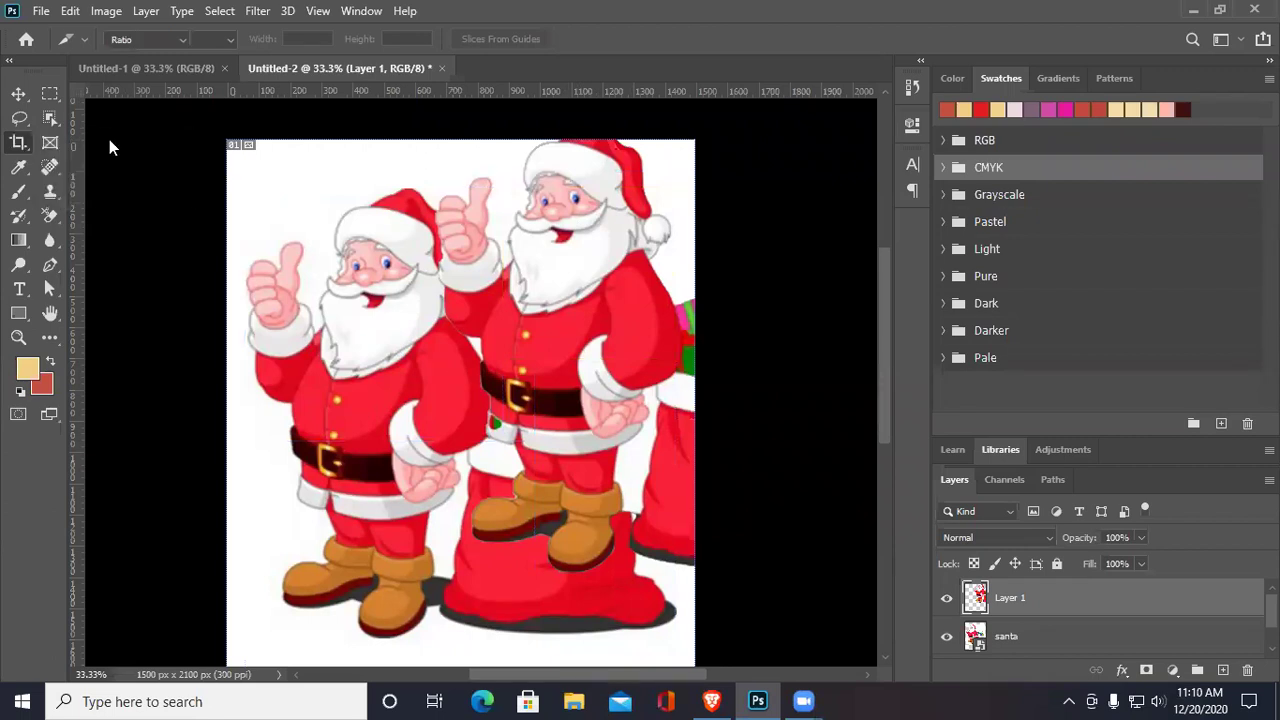
Draw a rectangular placeholder frame across both Santas with the Frame tool and undo it
{"action": "left_click", "coordinate": [52, 146]}
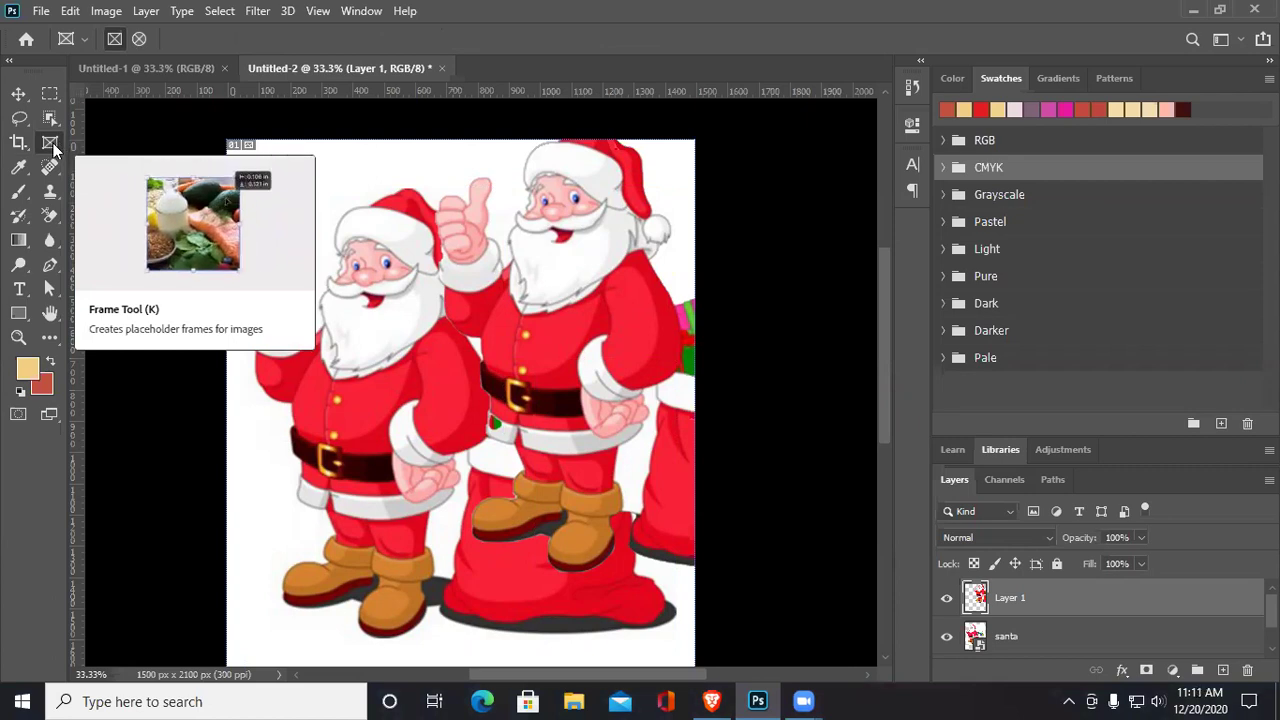
{"action": "left_click", "coordinate": [18, 166]}
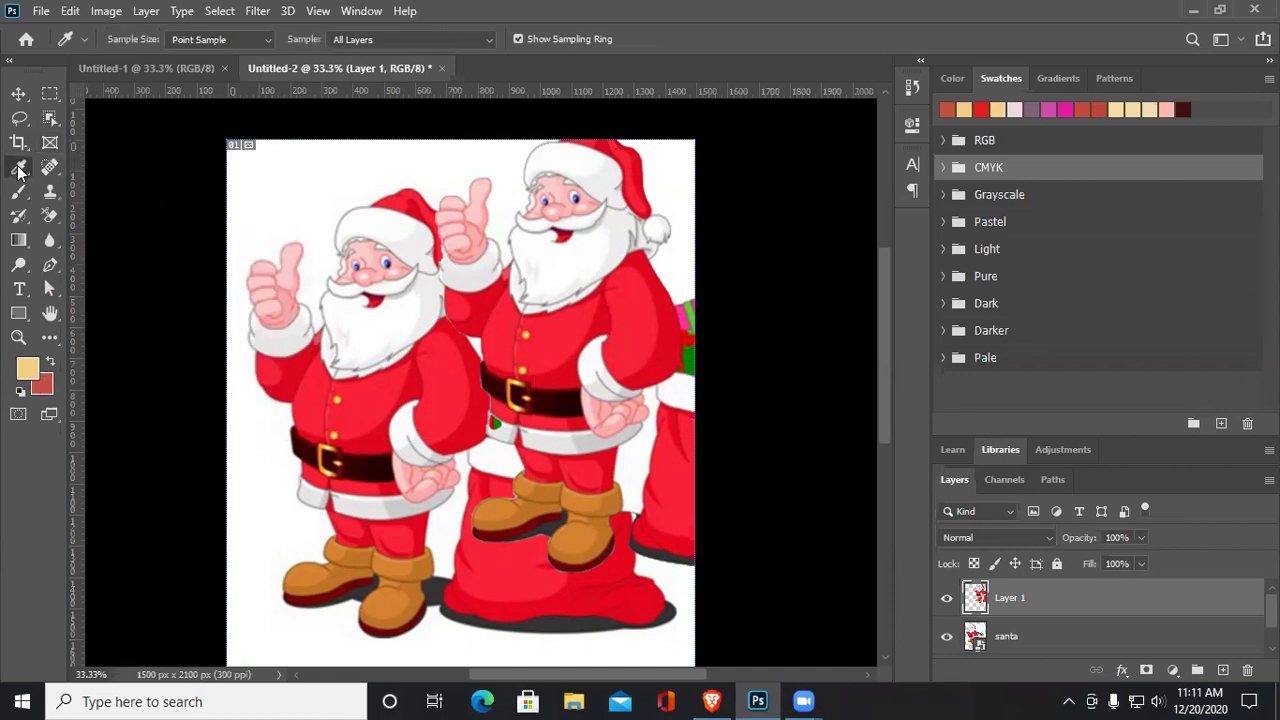
{"action": "left_click", "coordinate": [49, 144]}
{"action": "mouse_move", "coordinate": [294, 196]}
{"action": "left_mouse_down"}
{"action": "mouse_move", "coordinate": [634, 458]}
{"action": "mouse_move", "coordinate": [636, 482]}
{"action": "left_mouse_up"}
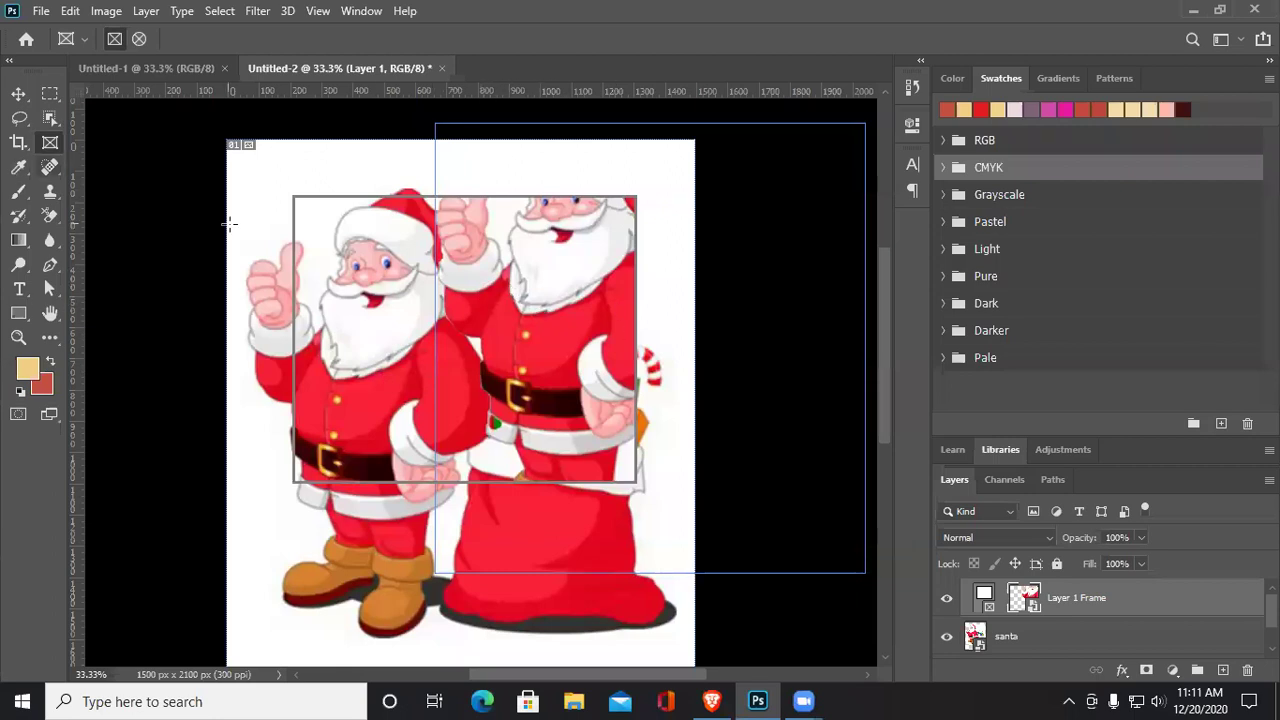
{"action": "key", "text": "ctrl+z"}
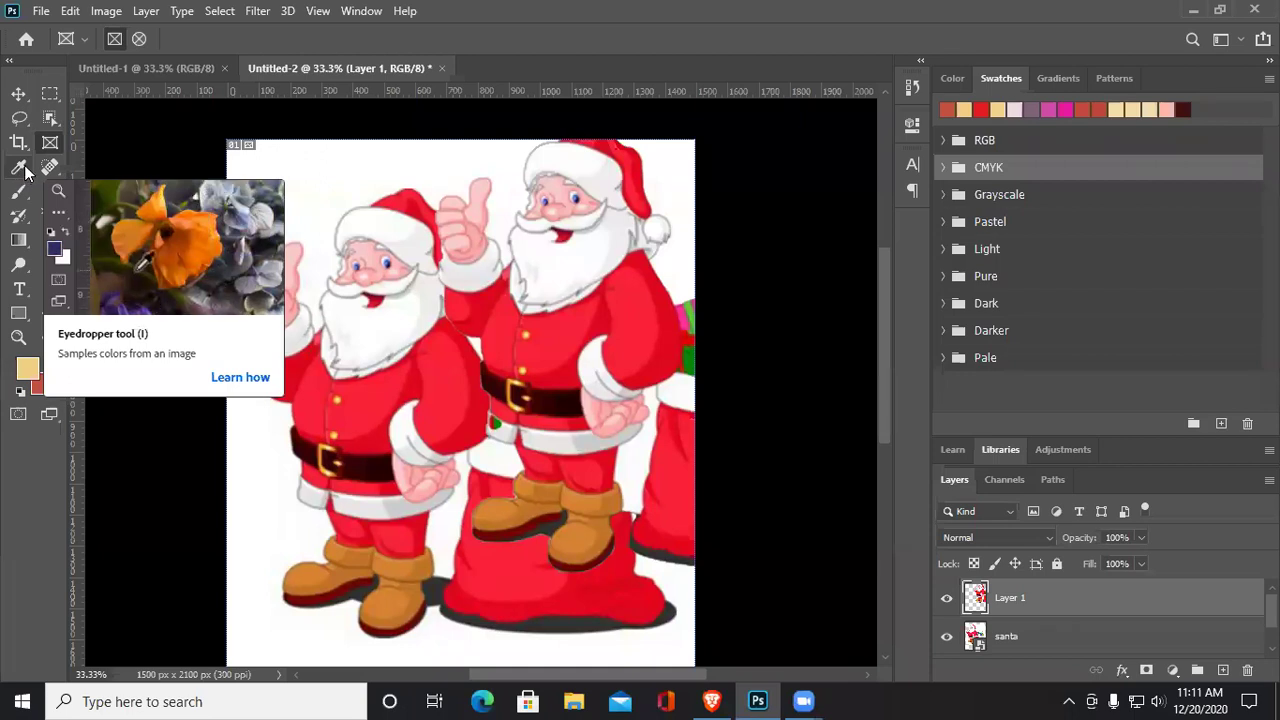
Sample white from the copied Santa's moustache and red from his coat with the Eyedropper, keeping red as the foreground colour
{"action": "left_click", "coordinate": [22, 168]}
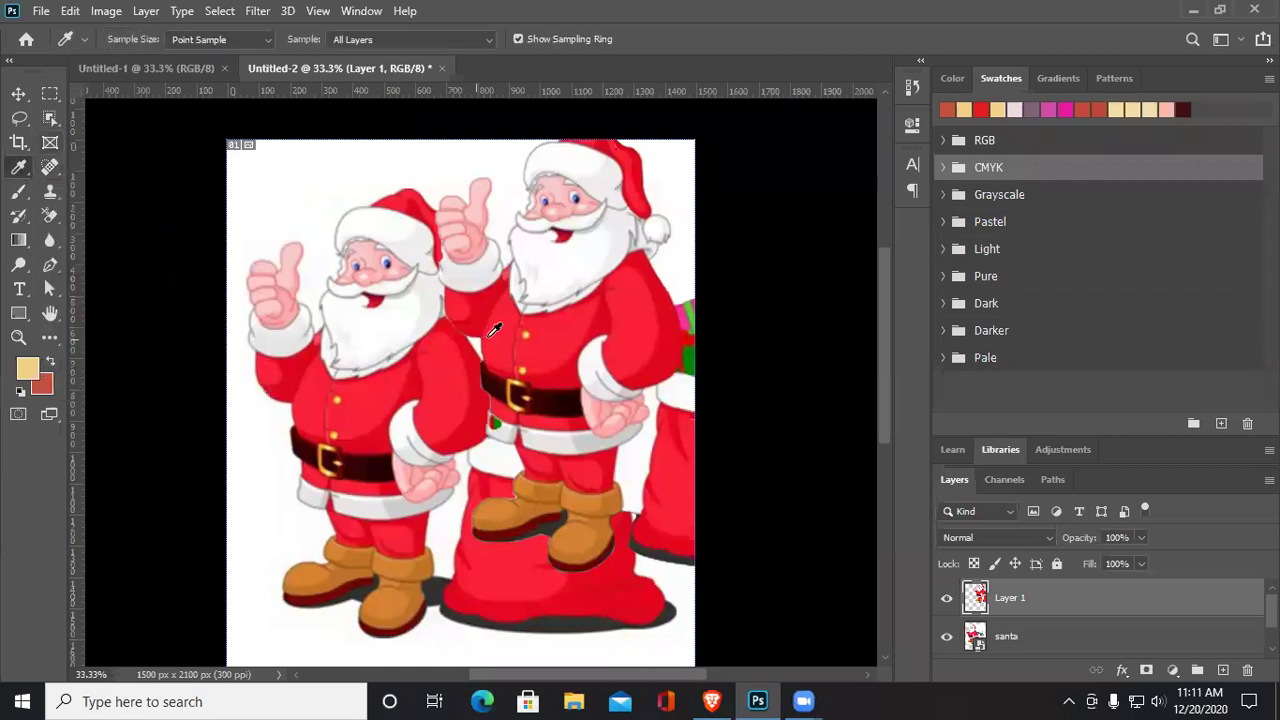
{"action": "left_click", "coordinate": [579, 226]}
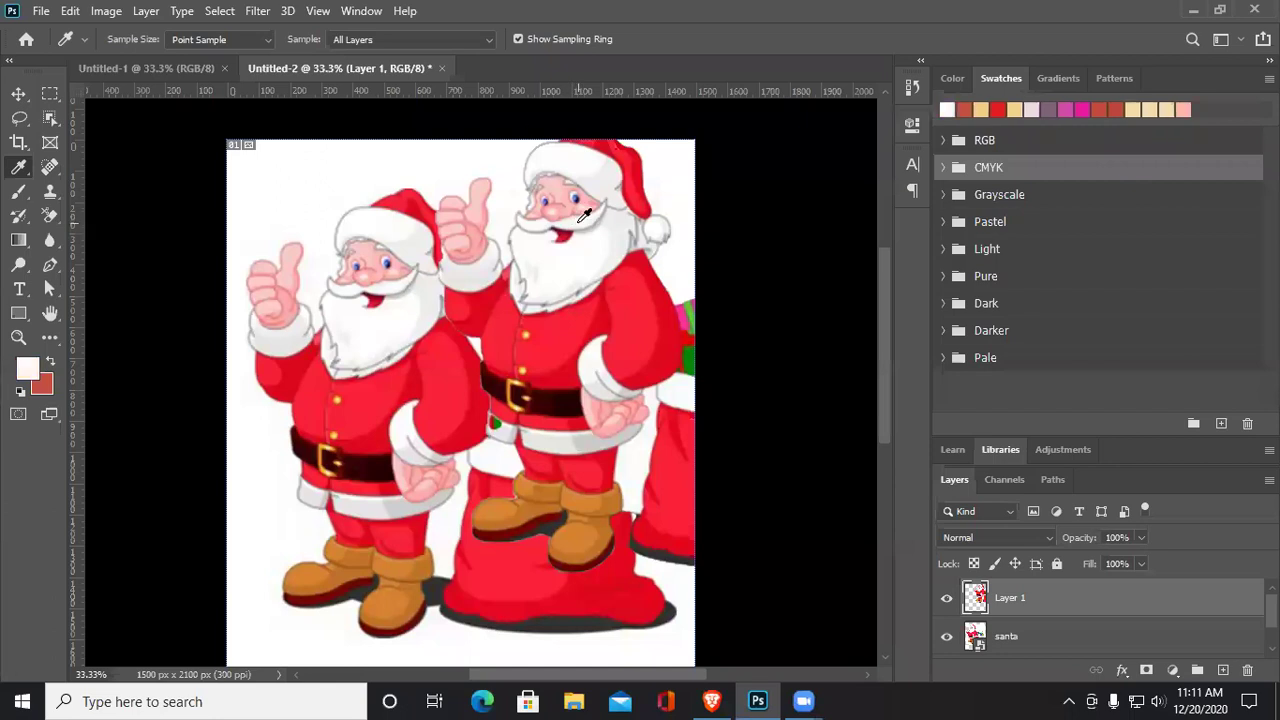
{"action": "left_click", "coordinate": [585, 214]}
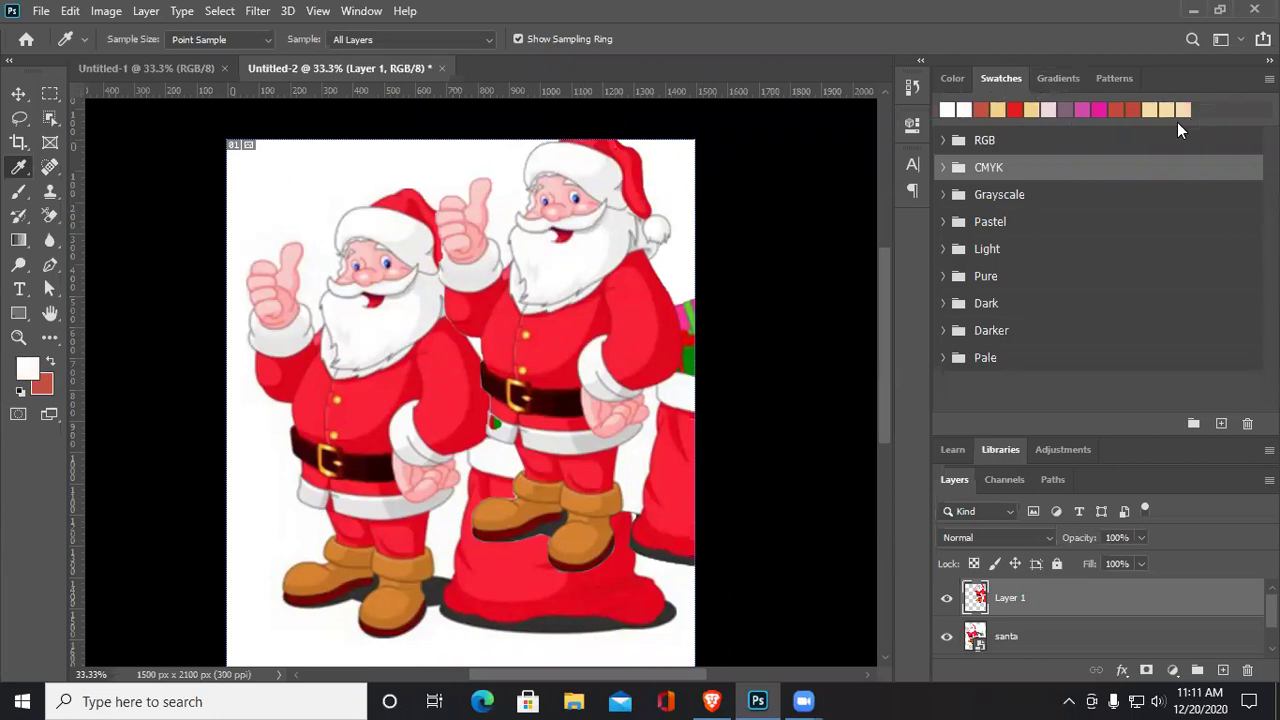
{"action": "left_click", "coordinate": [640, 313]}
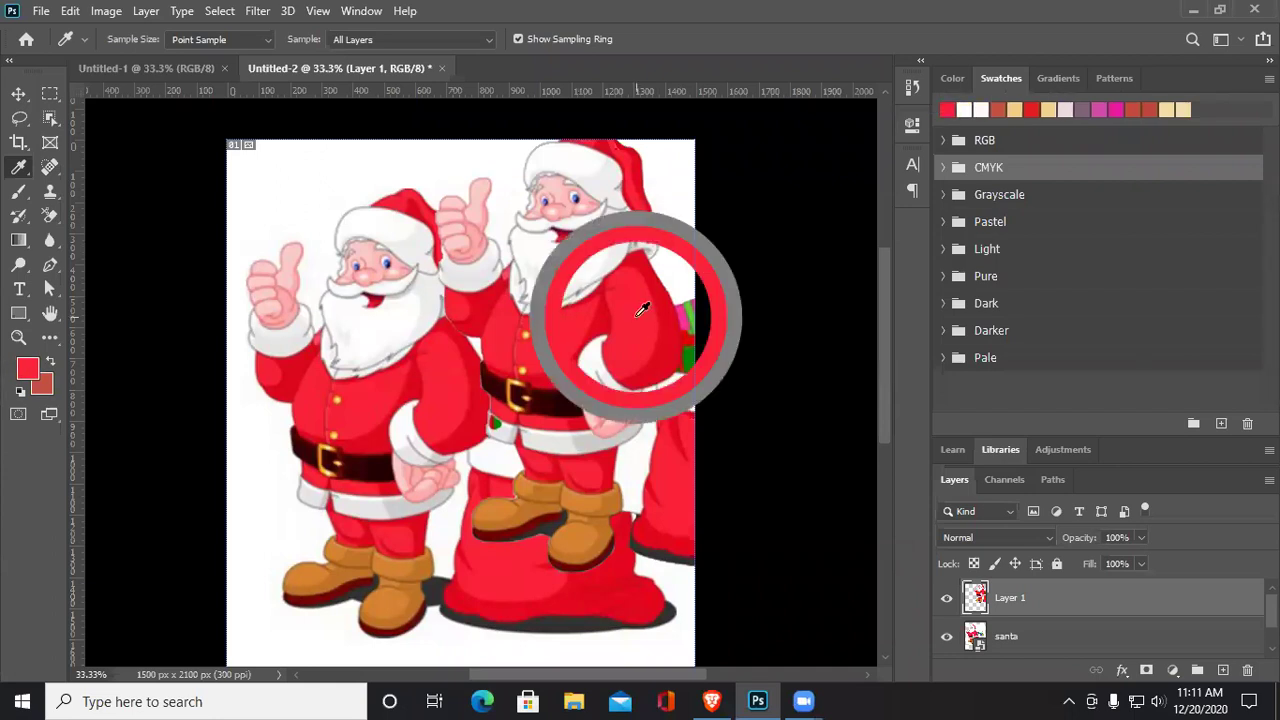
{"action": "left_click", "coordinate": [641, 312]}
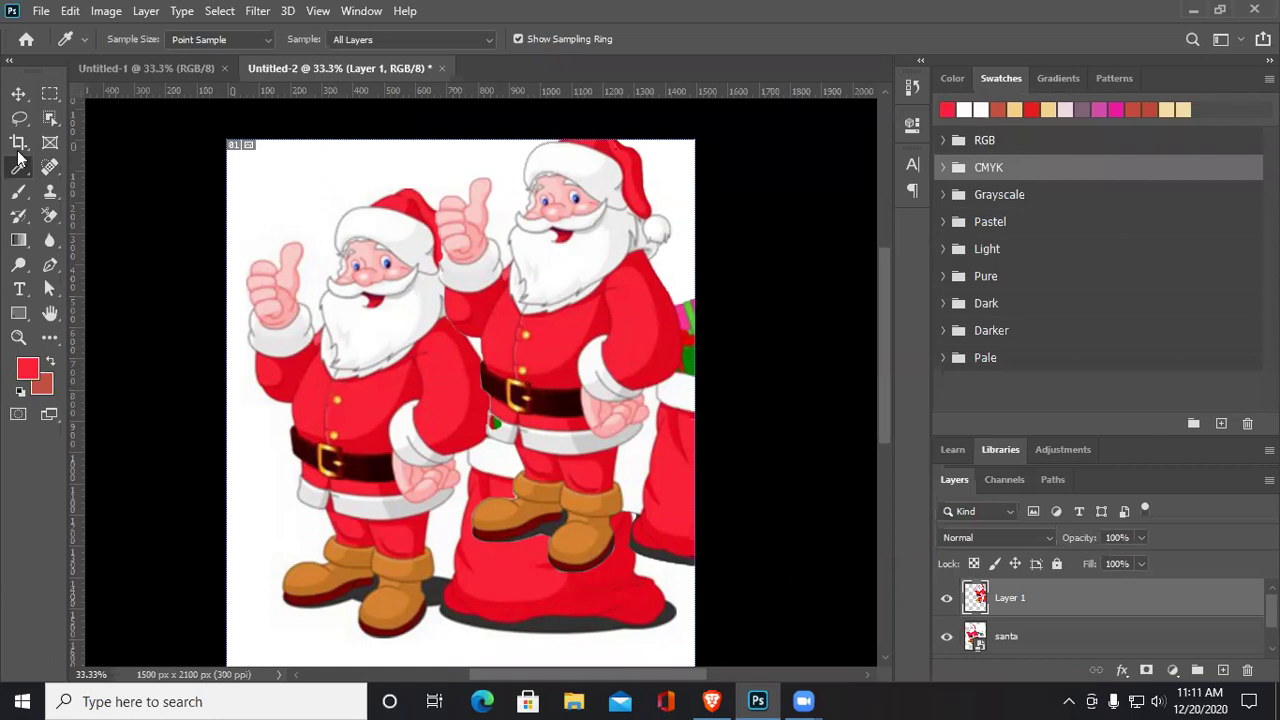
Brush over the lower beard edge and coat of the copied Santa with the Spot Healing Brush in Content-Aware mode
{"action": "left_click", "coordinate": [50, 167]}
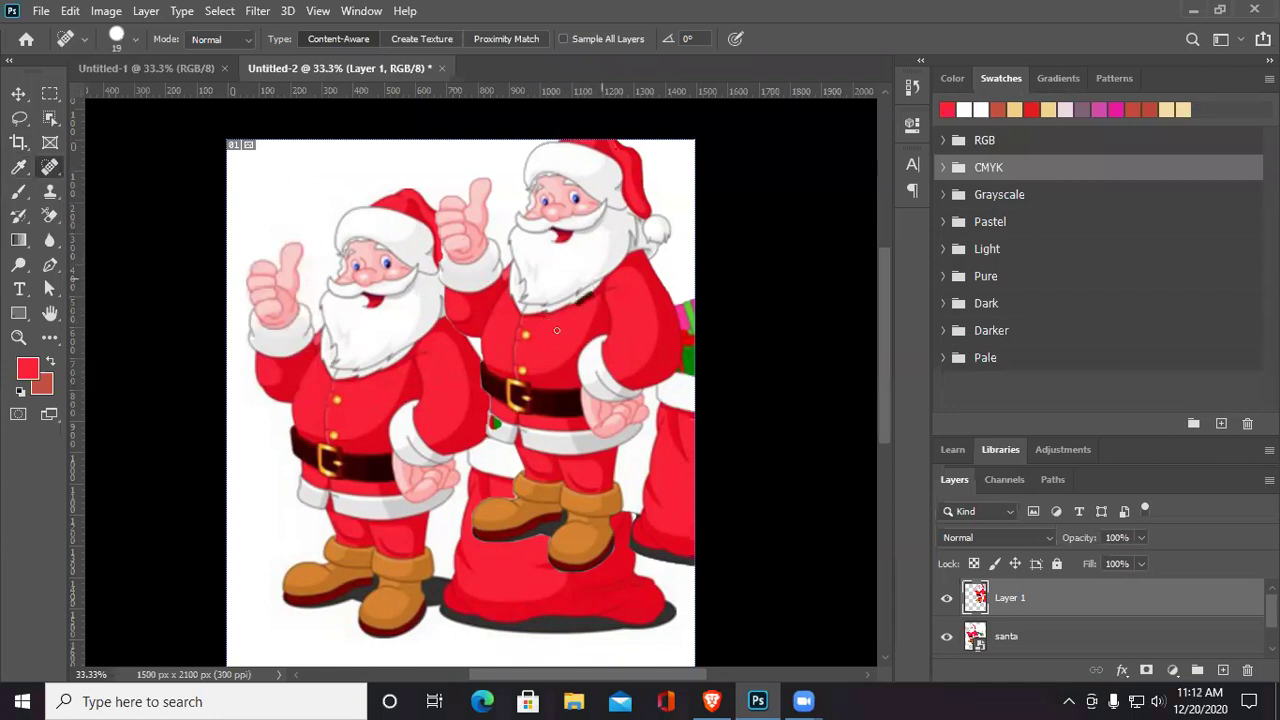
{"action": "left_click_drag", "start_coordinate": [557, 330], "coordinate": [600, 281]}
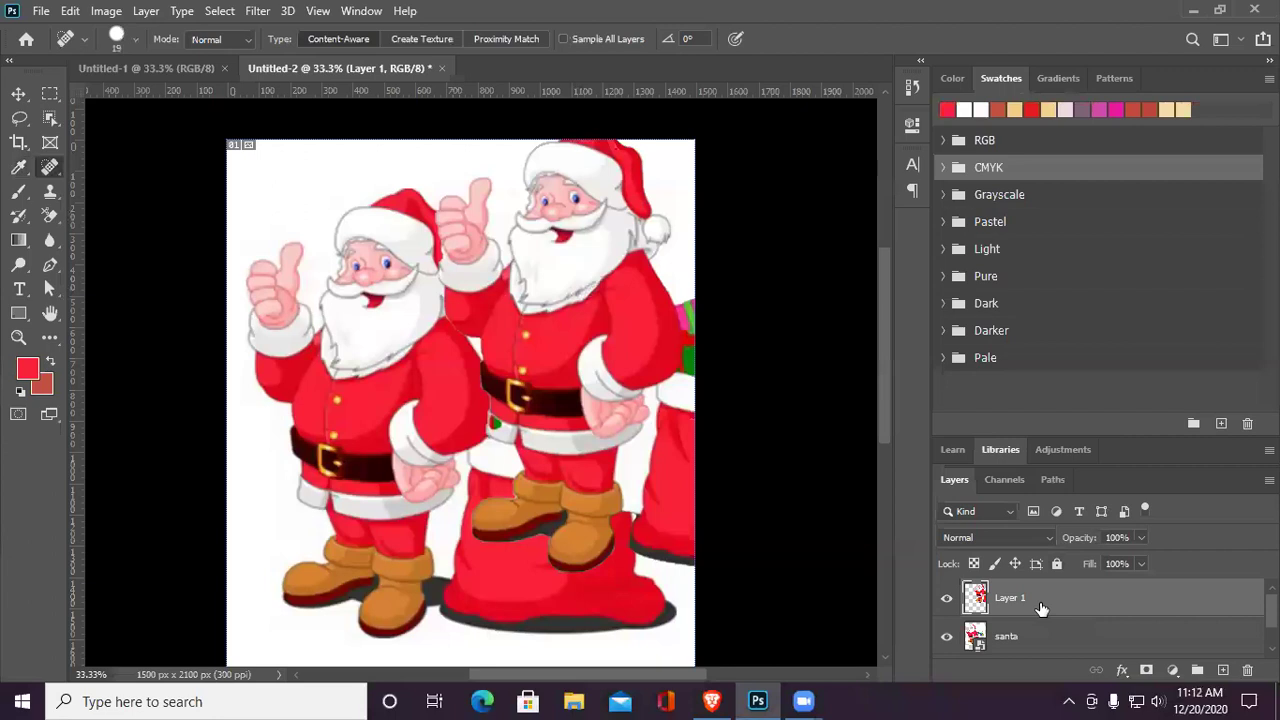
Select the santa layer and rasterize its smart object so the Spot Healing Brush can edit it
{"action": "scroll", "coordinate": [1042, 600], "scroll_direction": "down", "scroll_amount": 1}
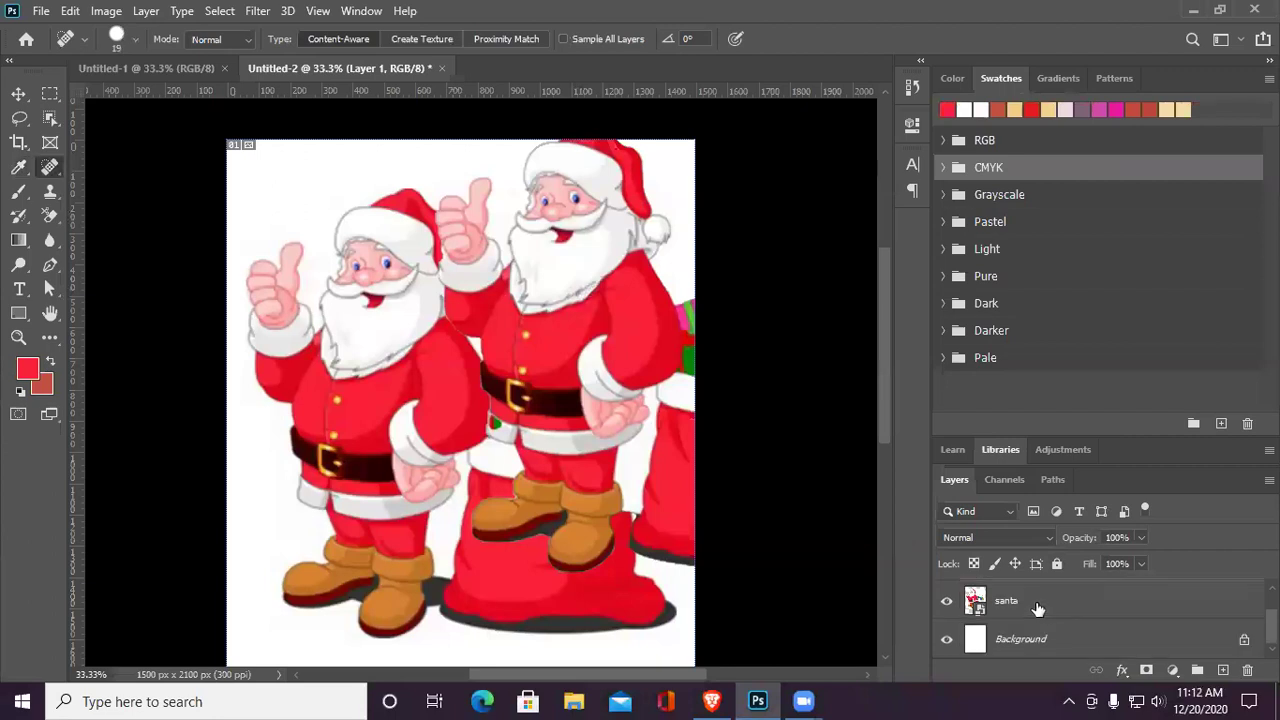
{"action": "left_click", "coordinate": [1006, 603]}
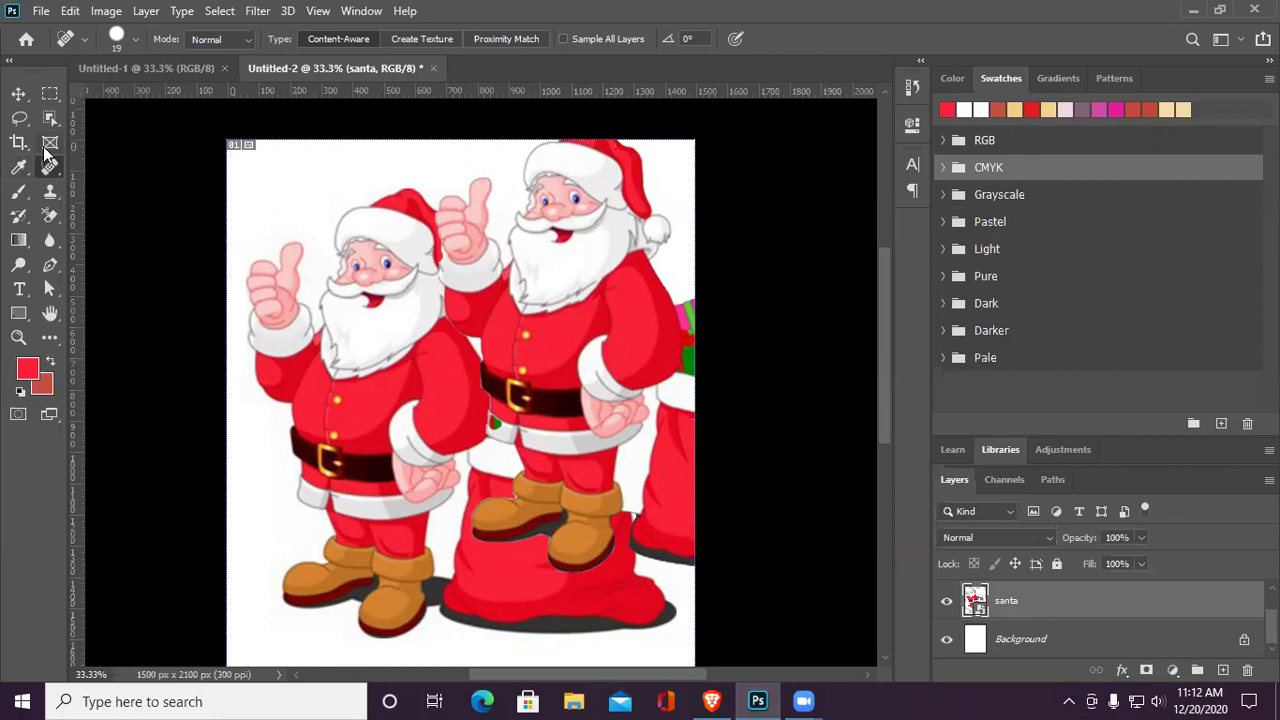
{"action": "left_click", "coordinate": [428, 364]}
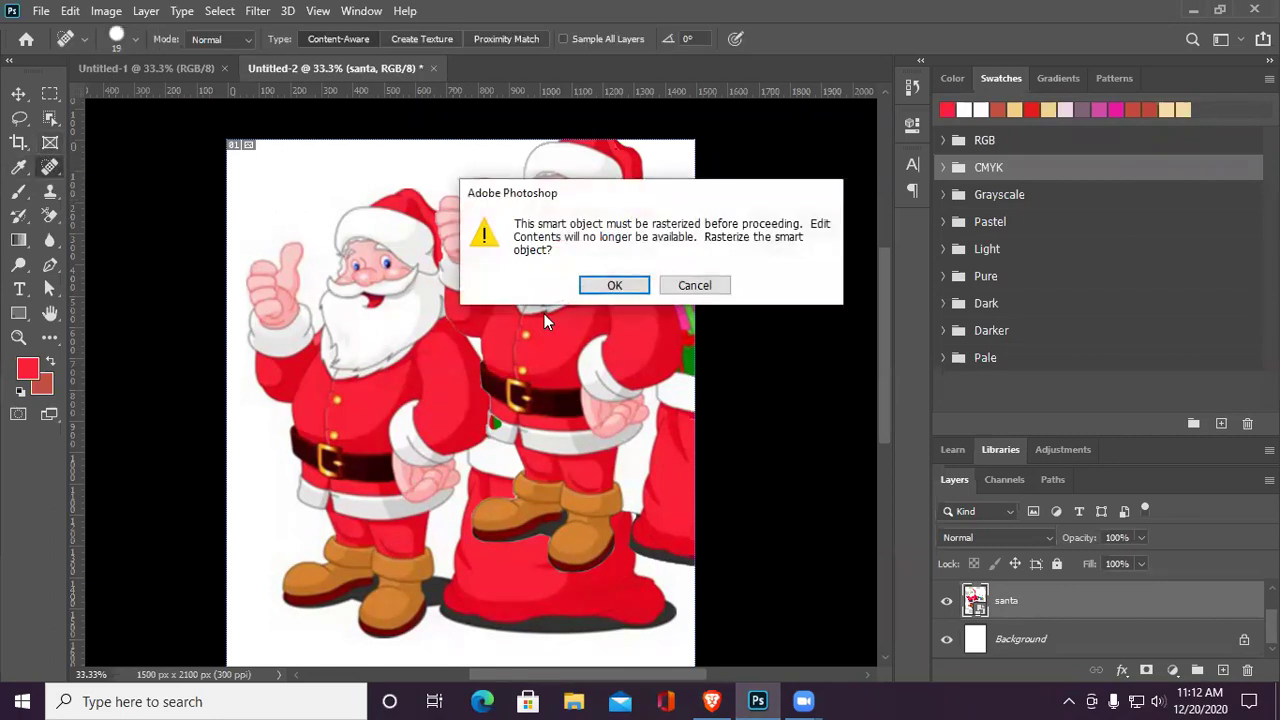
{"action": "left_click", "coordinate": [615, 287]}
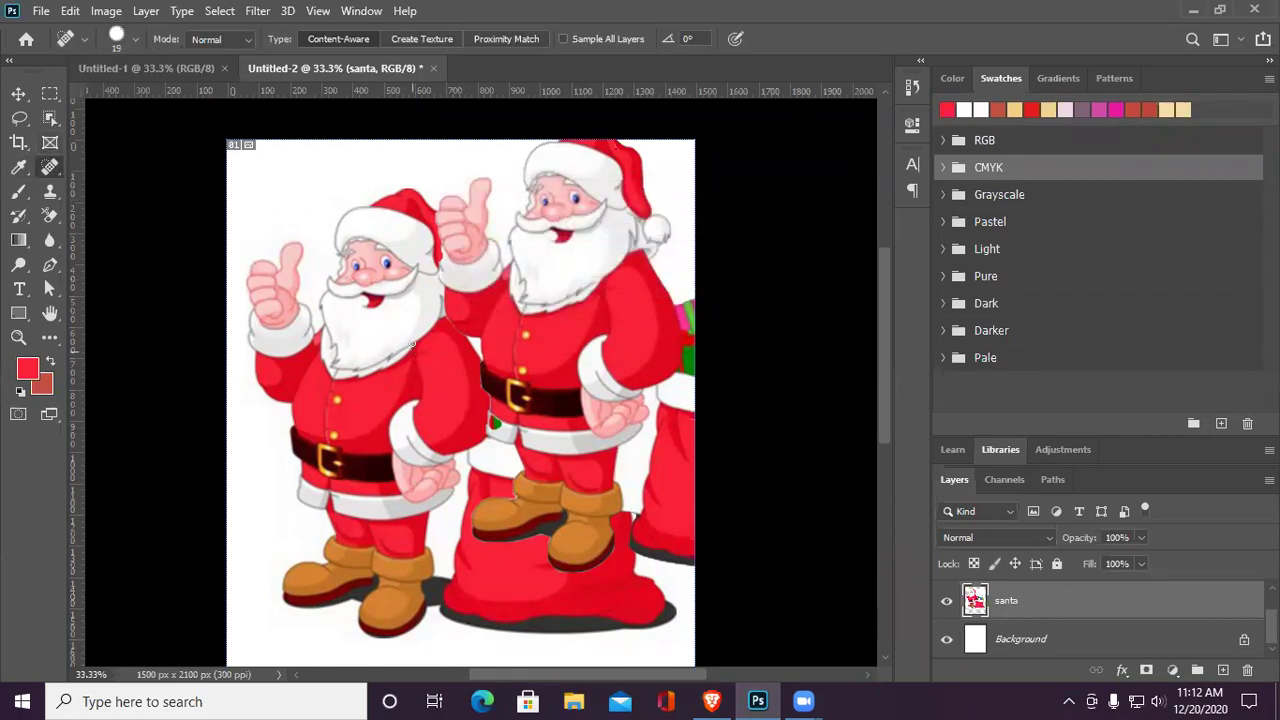
Try healing the lower beard edge of the left Santa with short Spot Healing Brush strokes
{"action": "left_click_drag", "start_coordinate": [413, 354], "coordinate": [432, 336]}
{"action": "left_click_drag", "start_coordinate": [438, 328], "coordinate": [440, 332]}
{"action": "left_click_drag", "start_coordinate": [362, 384], "coordinate": [341, 376]}
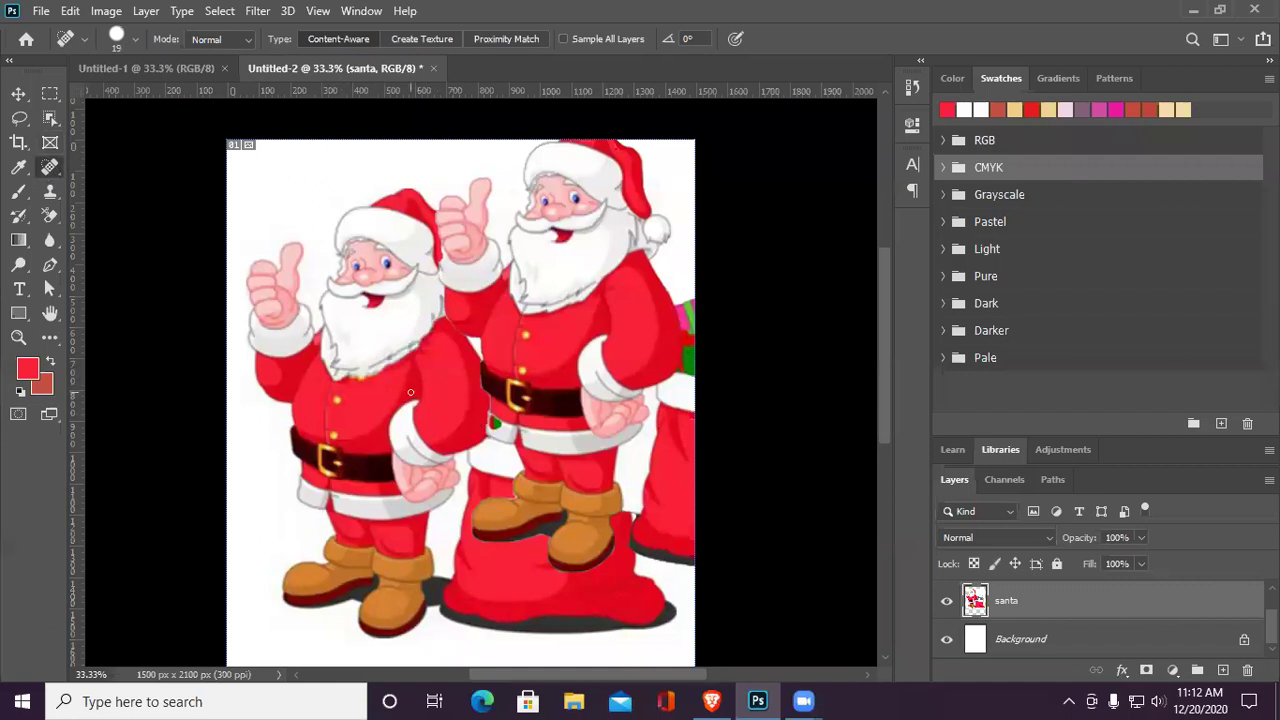
Enlarge the Spot Healing Brush to 122 px
{"action": "right_click", "coordinate": [393, 359]}
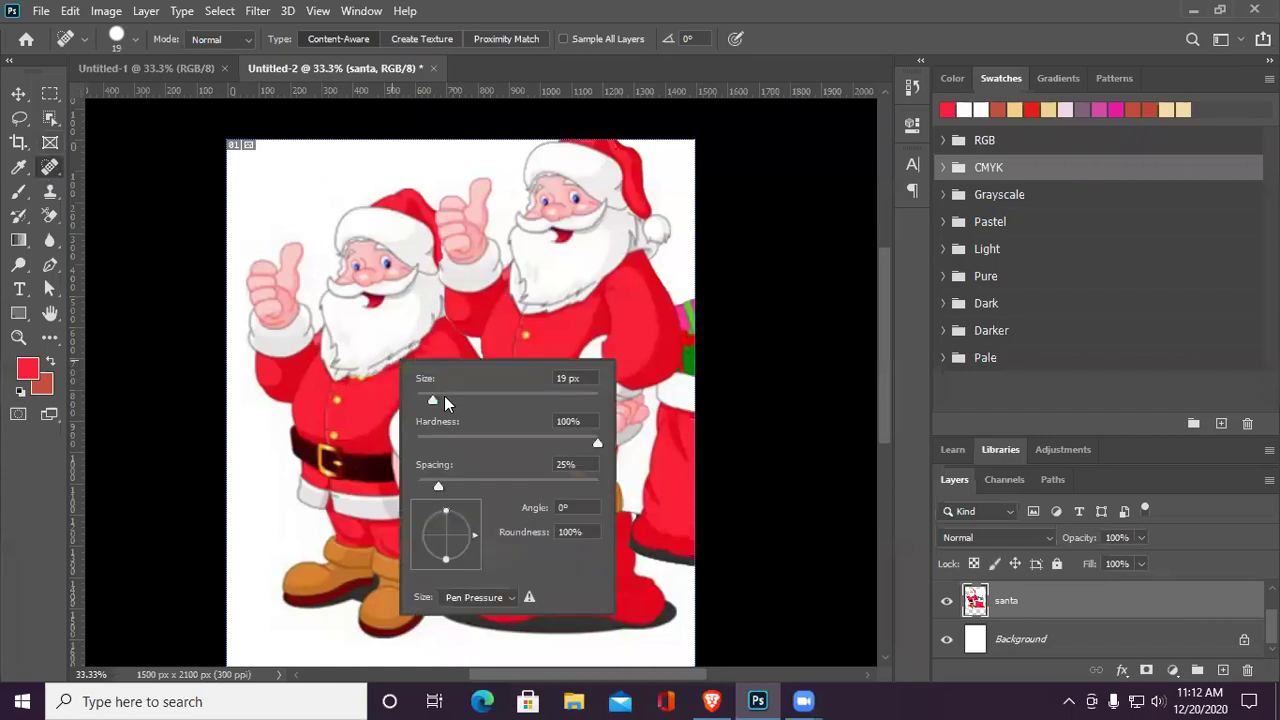
{"action": "left_click_drag", "start_coordinate": [431, 399], "coordinate": [504, 404]}
{"action": "left_click_drag", "start_coordinate": [572, 398], "coordinate": [486, 400]}
Try the enlarged healing brush across the left Santa's beard edge and undo the healing
{"action": "mouse_move", "coordinate": [436, 311]}
{"action": "left_mouse_down"}
{"action": "mouse_move", "coordinate": [404, 372]}
{"action": "mouse_move", "coordinate": [334, 396]}
{"action": "mouse_move", "coordinate": [307, 382]}
{"action": "mouse_move", "coordinate": [313, 334]}
{"action": "mouse_move", "coordinate": [347, 379]}
{"action": "mouse_move", "coordinate": [423, 336]}
{"action": "left_mouse_up"}
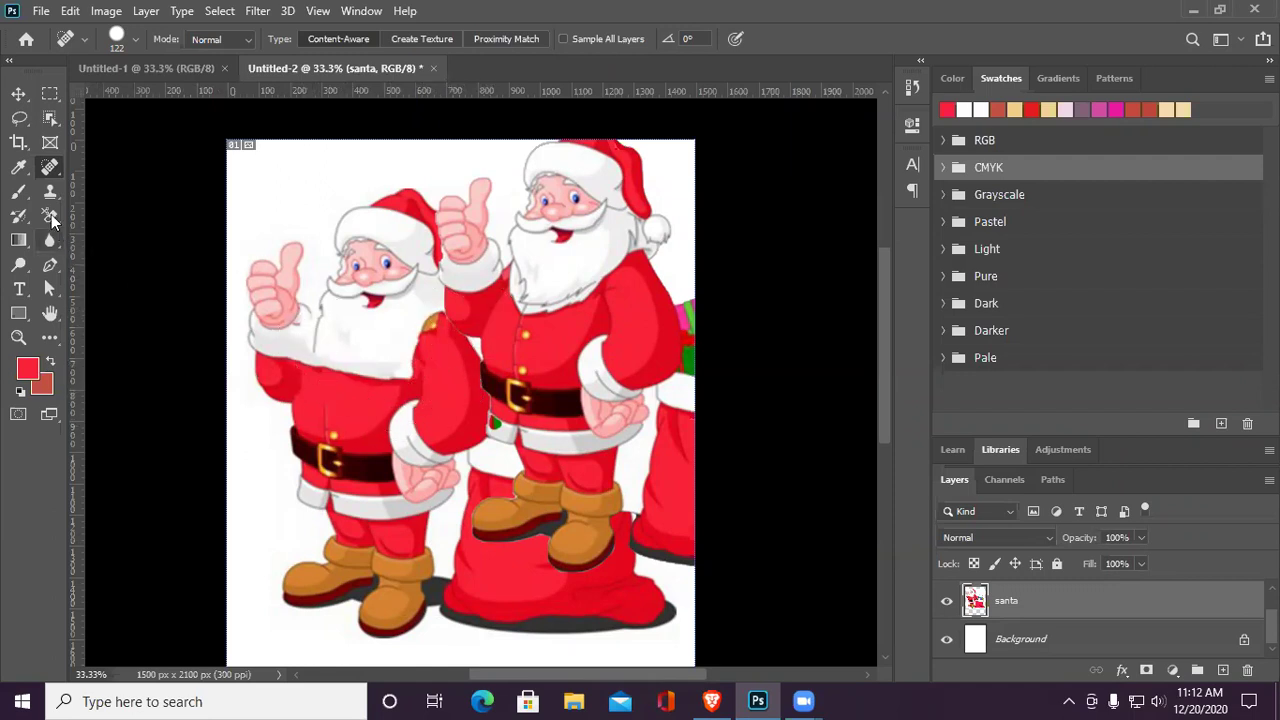
{"action": "right_click", "coordinate": [46, 167]}
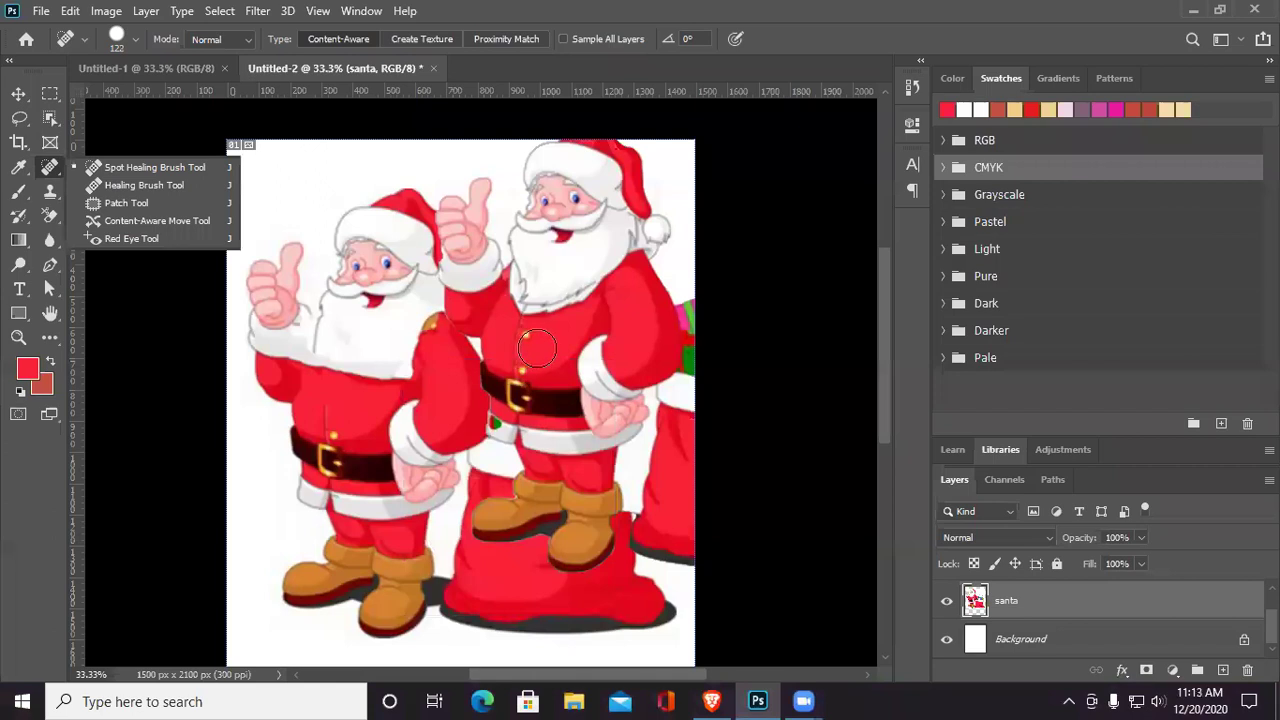
{"action": "left_click", "coordinate": [446, 393]}
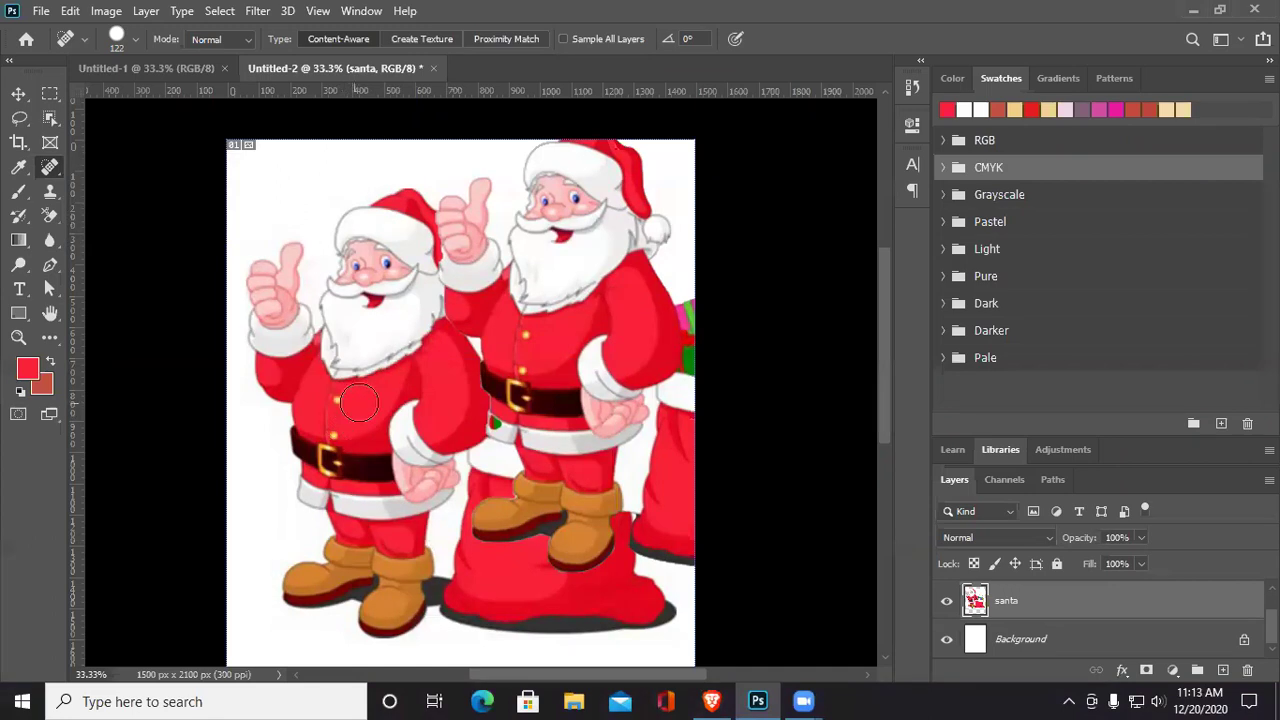
Brush over the two coat buttons of the left Santa with the Spot Healing Brush and undo it
{"action": "mouse_move", "coordinate": [366, 399]}
{"action": "left_mouse_down"}
{"action": "mouse_move", "coordinate": [341, 402]}
{"action": "mouse_move", "coordinate": [338, 434]}
{"action": "left_mouse_up"}
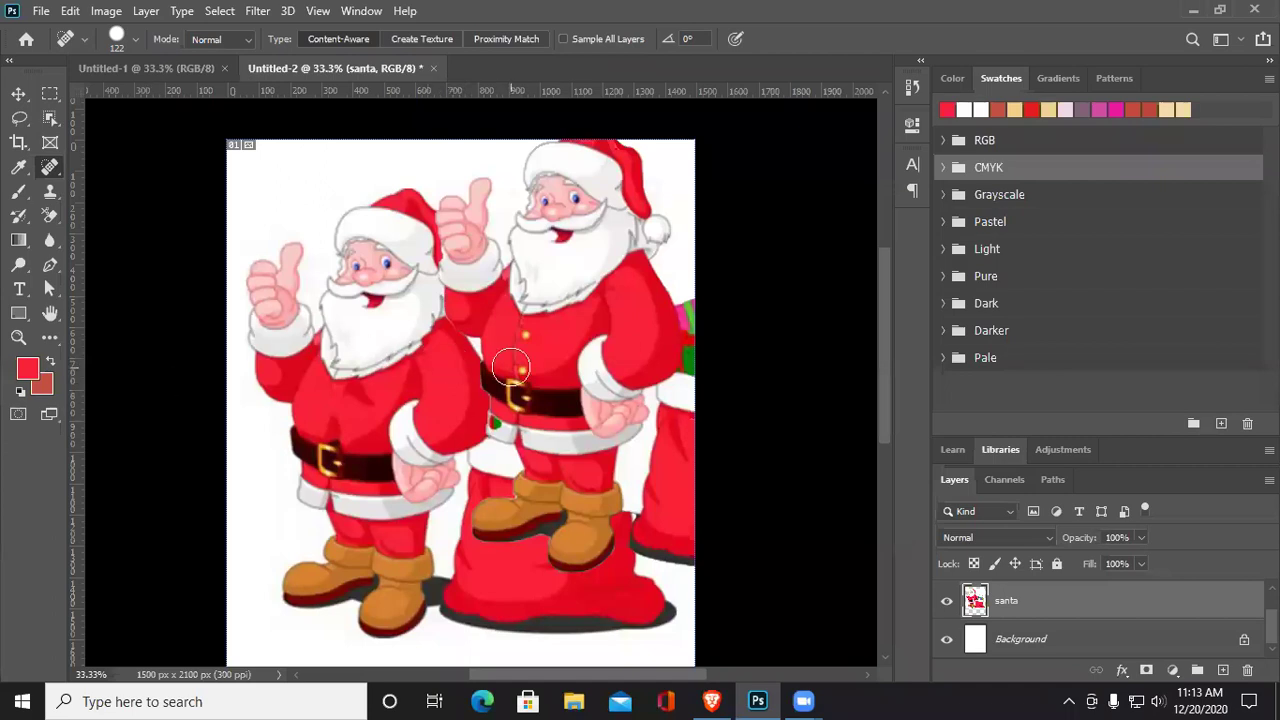
{"action": "key", "text": "ctrl+plus"}
{"action": "key", "text": "ctrl+plus"}
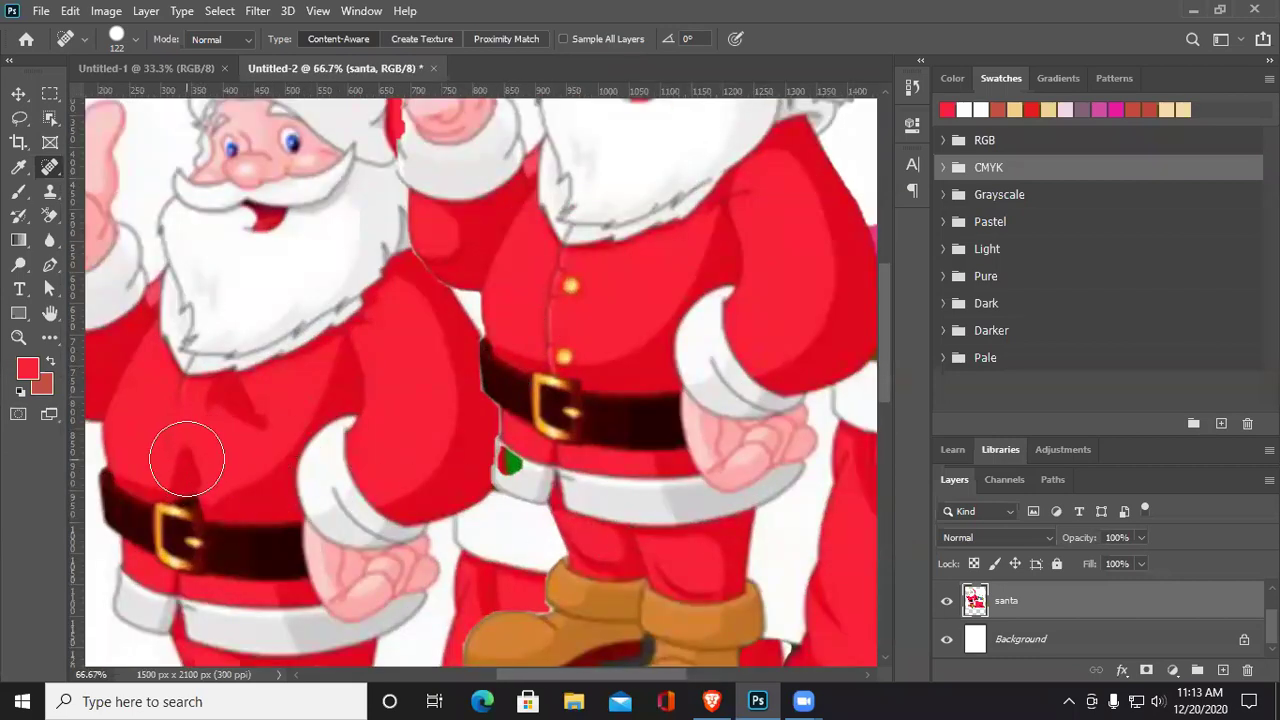
{"action": "key", "text": "ctrl+z"}
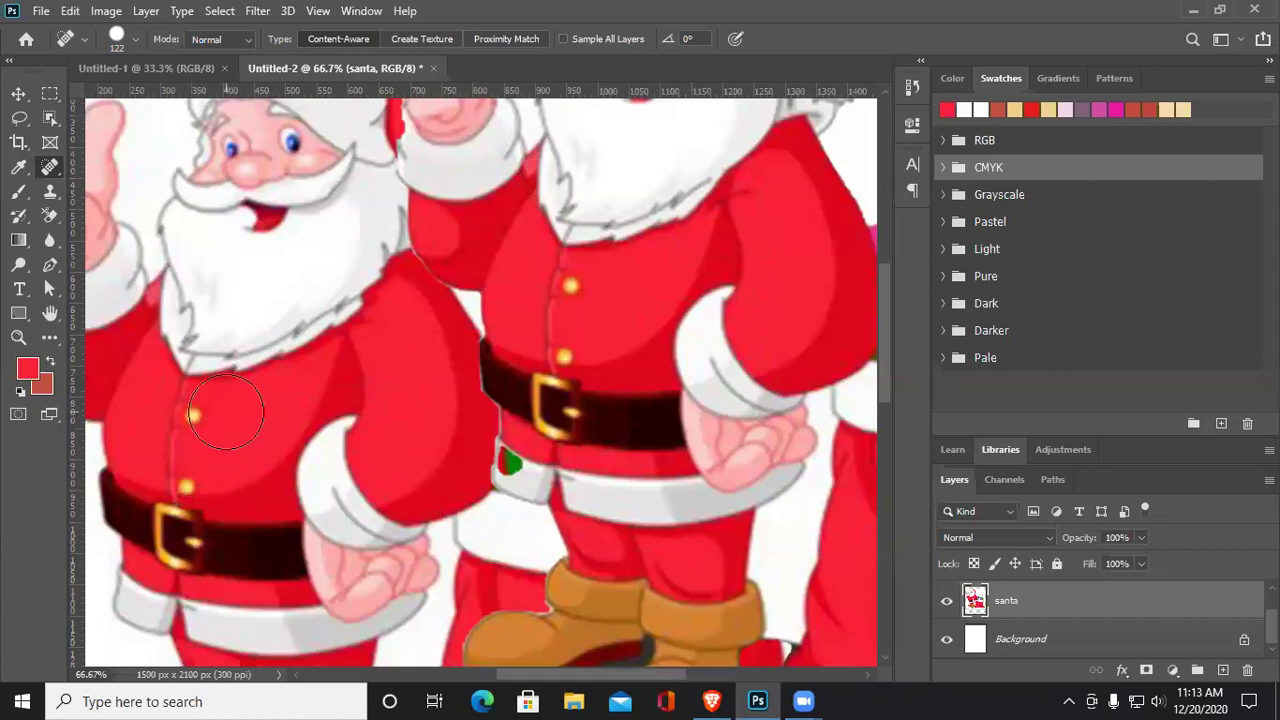
Remove the left Santa's coat buttons, belt buckle and black belt with Content-Aware Spot Healing Brush strokes
{"action": "mouse_move", "coordinate": [262, 417]}
{"action": "left_mouse_down"}
{"action": "mouse_move", "coordinate": [196, 418]}
{"action": "mouse_move", "coordinate": [196, 470]}
{"action": "left_mouse_up"}
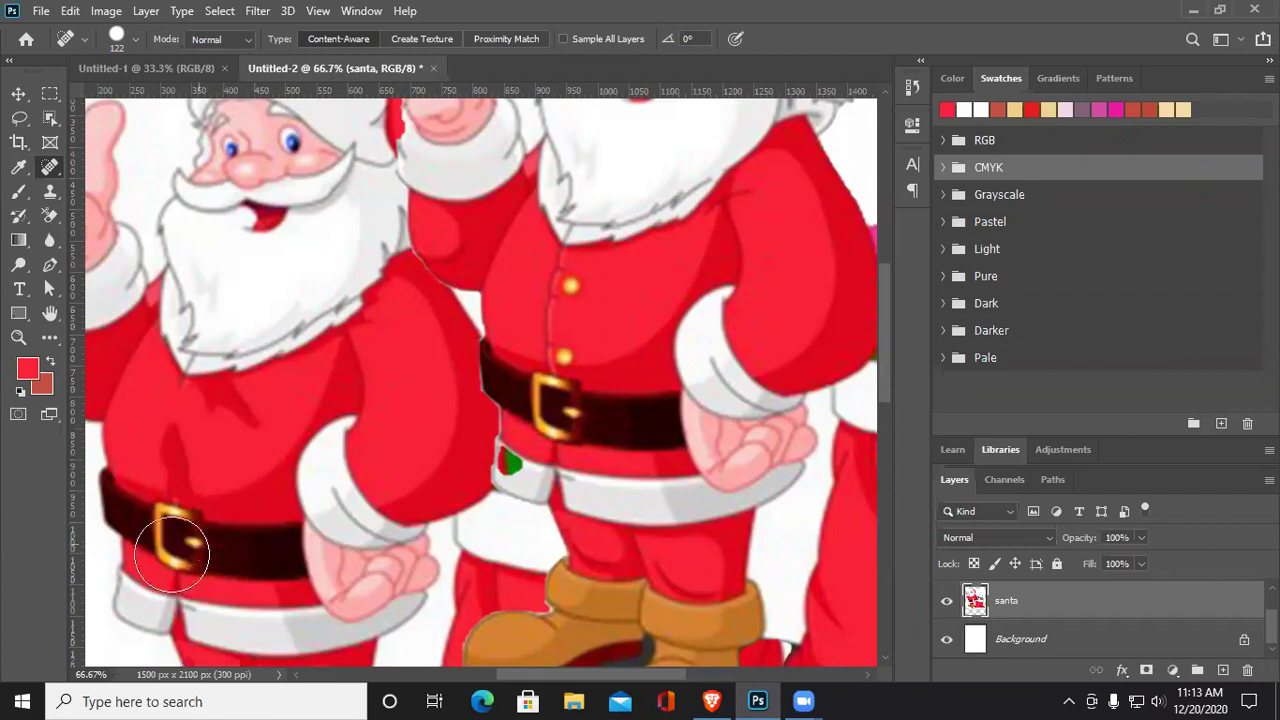
{"action": "mouse_move", "coordinate": [272, 558]}
{"action": "left_mouse_down"}
{"action": "mouse_move", "coordinate": [263, 543]}
{"action": "mouse_move", "coordinate": [143, 523]}
{"action": "left_mouse_up"}
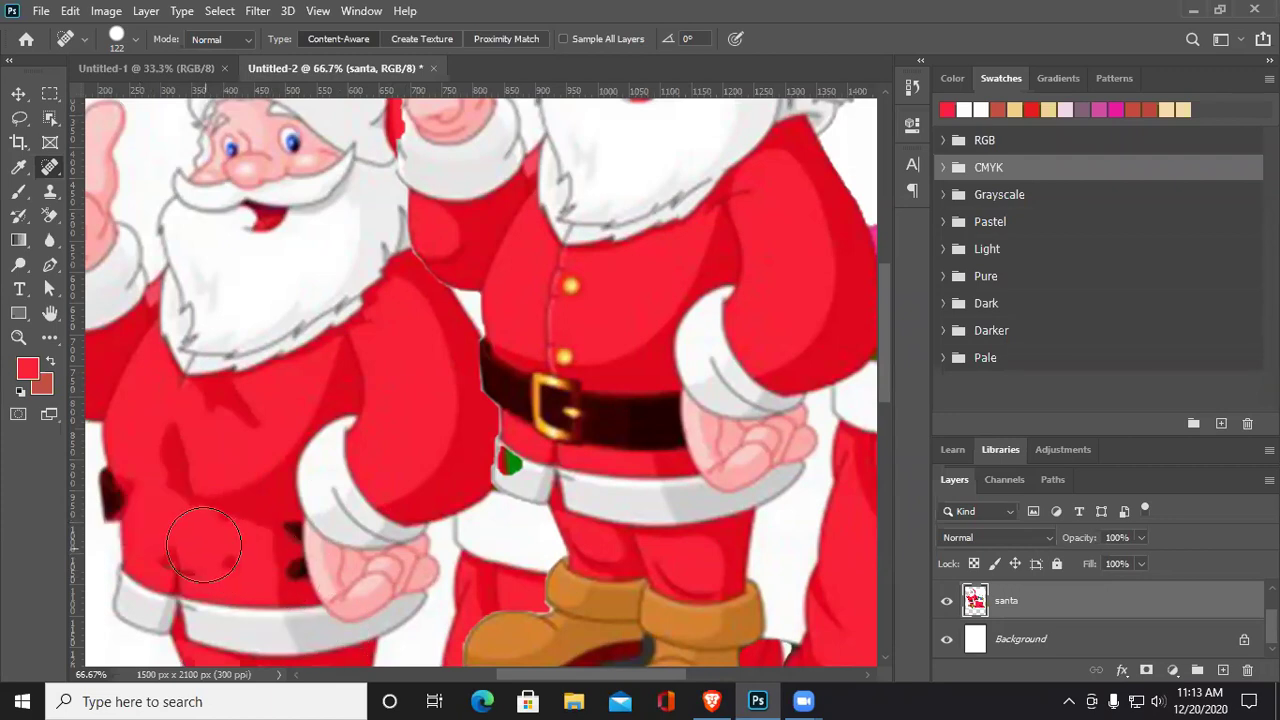
{"action": "left_click_drag", "start_coordinate": [264, 518], "coordinate": [278, 568]}
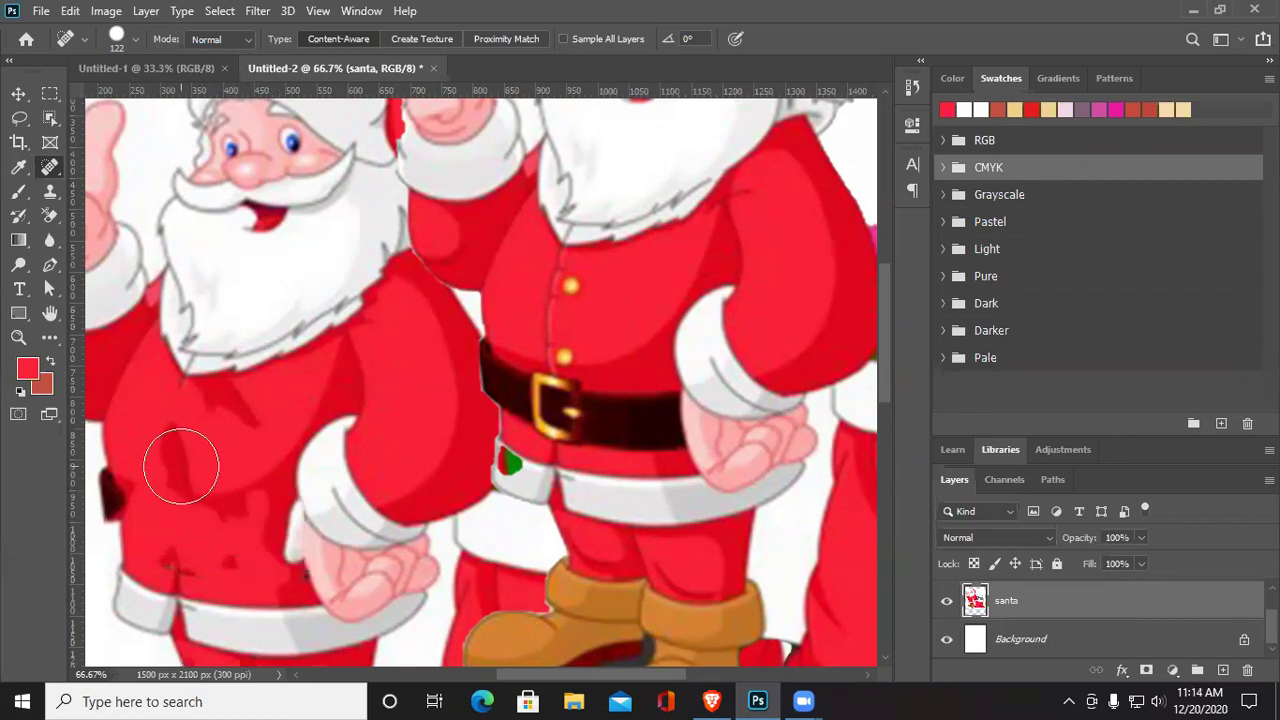
{"action": "mouse_move", "coordinate": [149, 467]}
{"action": "left_mouse_down"}
{"action": "mouse_move", "coordinate": [132, 462]}
{"action": "mouse_move", "coordinate": [130, 484]}
{"action": "mouse_move", "coordinate": [146, 463]}
{"action": "left_mouse_up"}
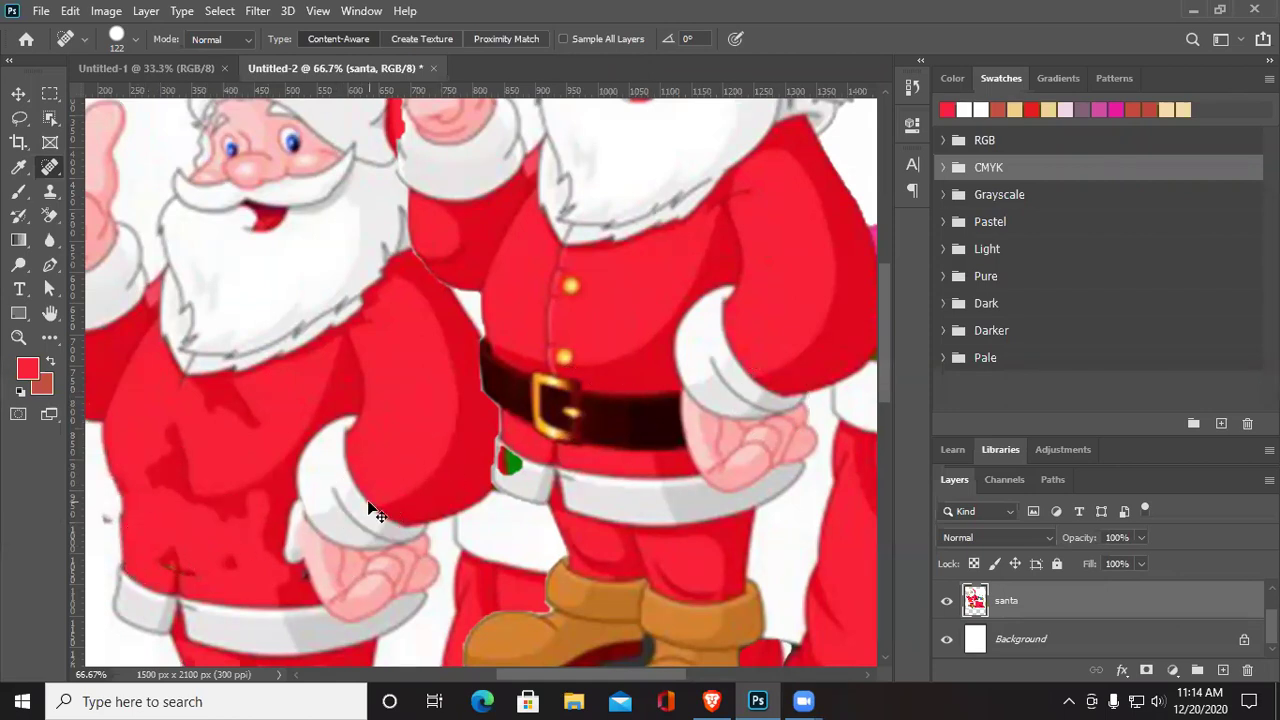
{"action": "key", "text": "ctrl+minus"}
{"action": "key", "text": "ctrl+minus"}
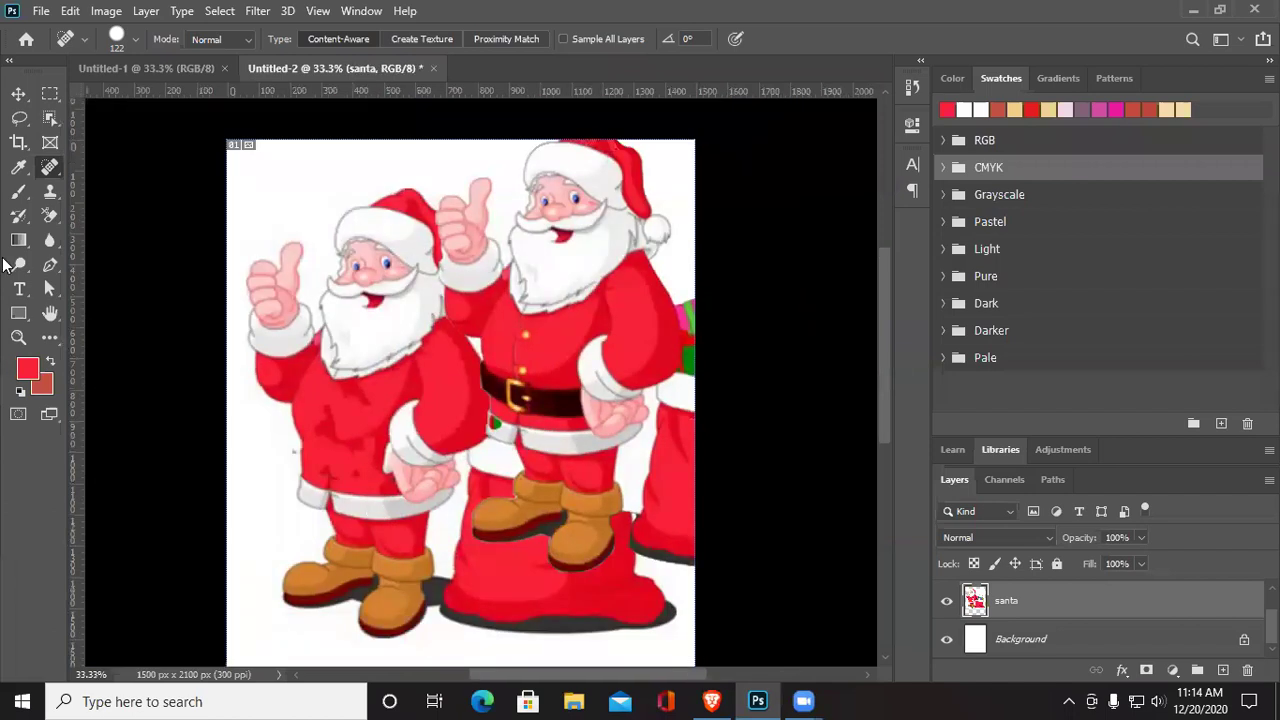
Outline the left Santa's face, beard and chest with the Patch tool in Source mode, undoing the extra selection on the copied Santa
{"action": "right_click", "coordinate": [58, 166]}
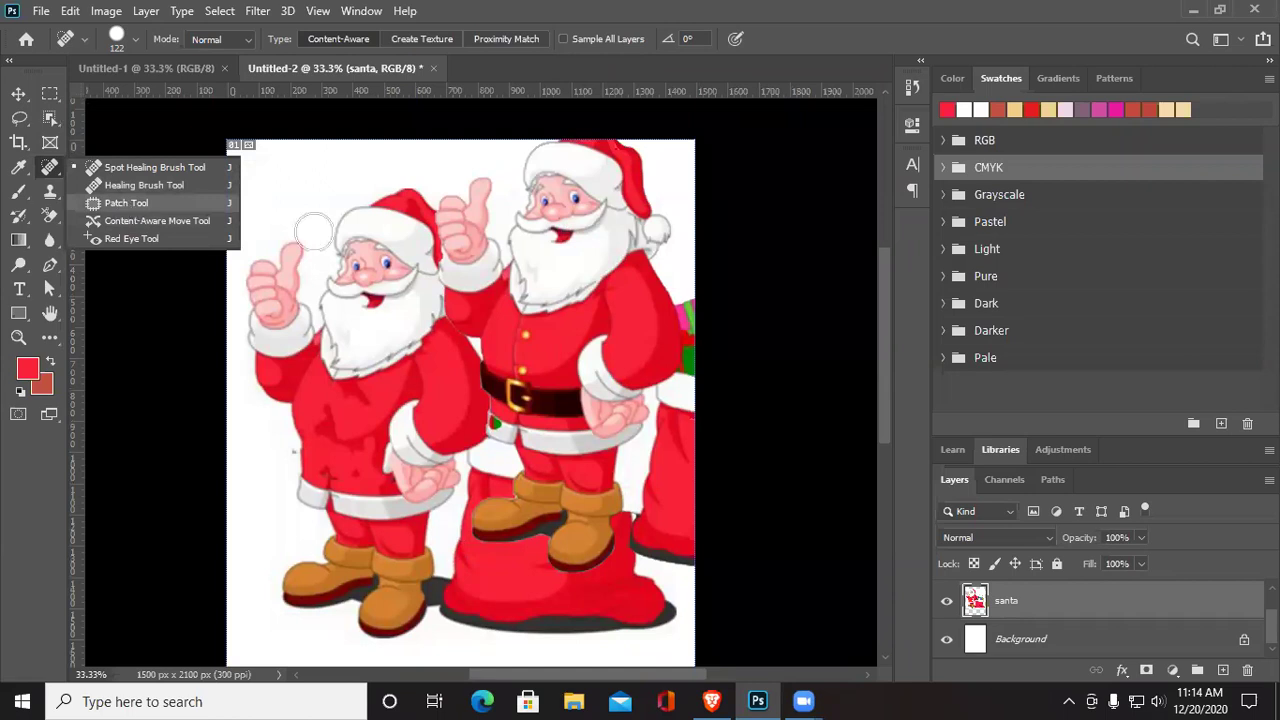
{"action": "left_click", "coordinate": [724, 144]}
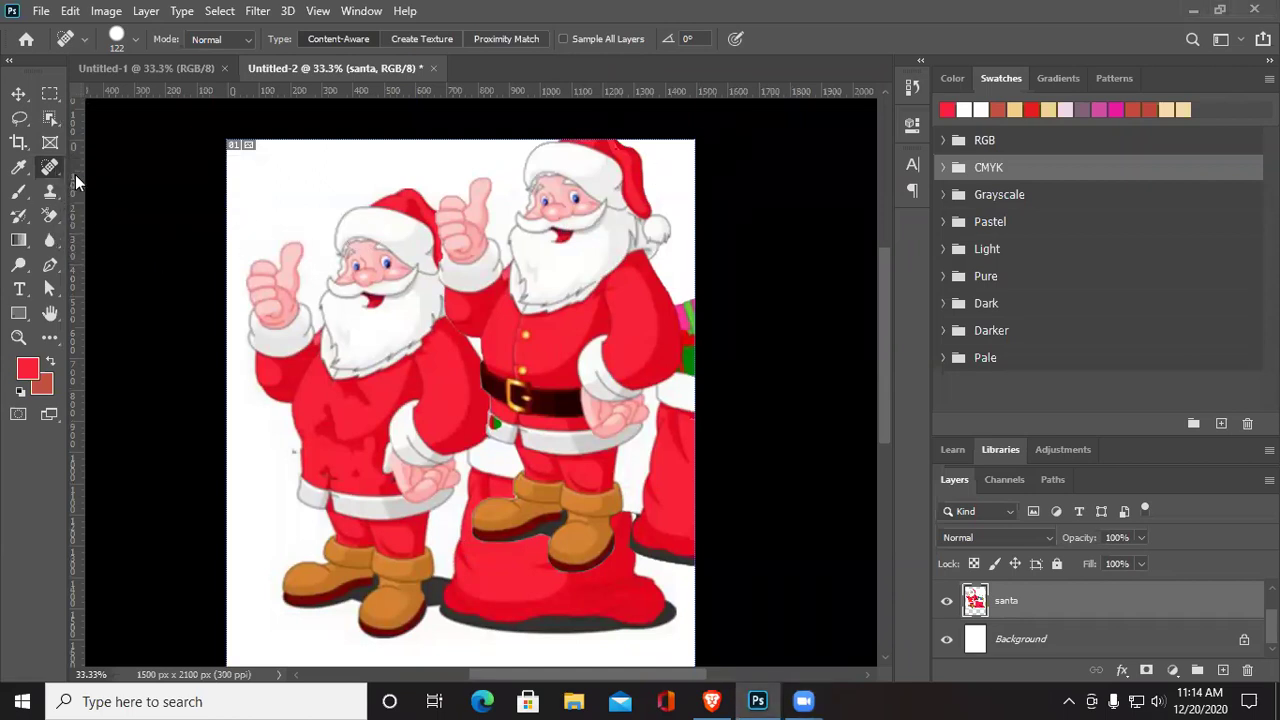
{"action": "right_click", "coordinate": [53, 166]}
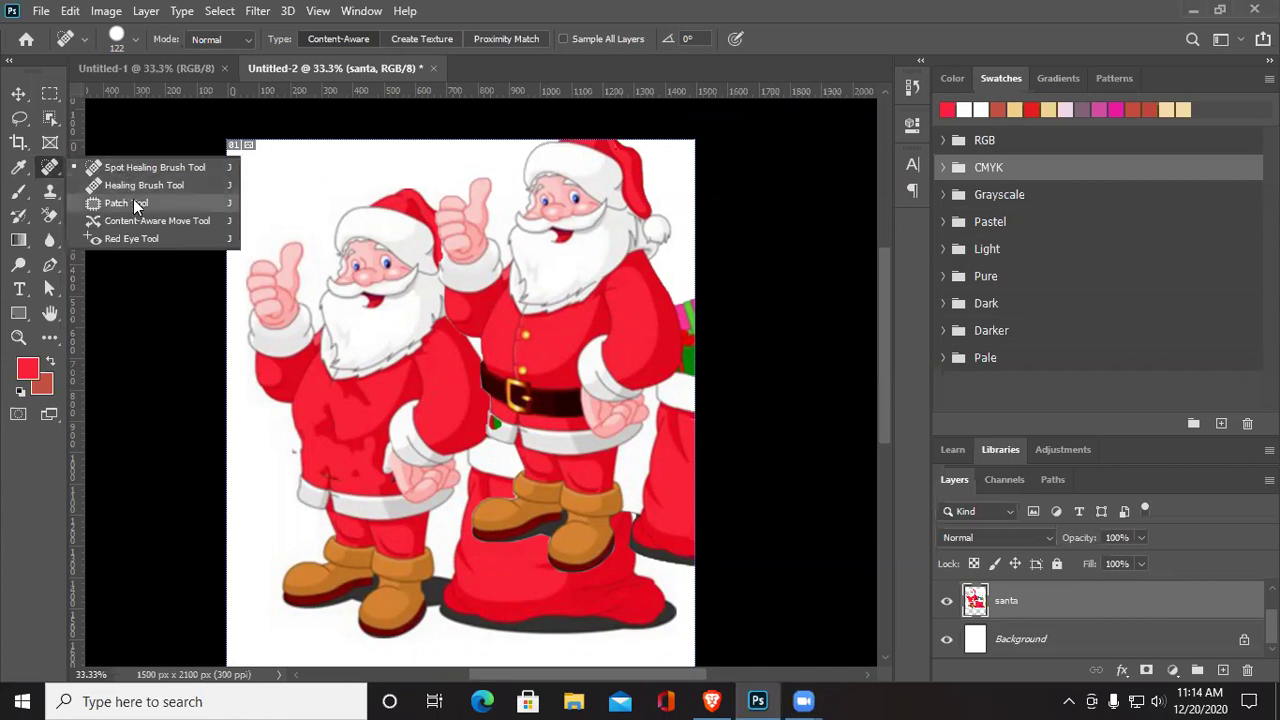
{"action": "left_click", "coordinate": [130, 203]}
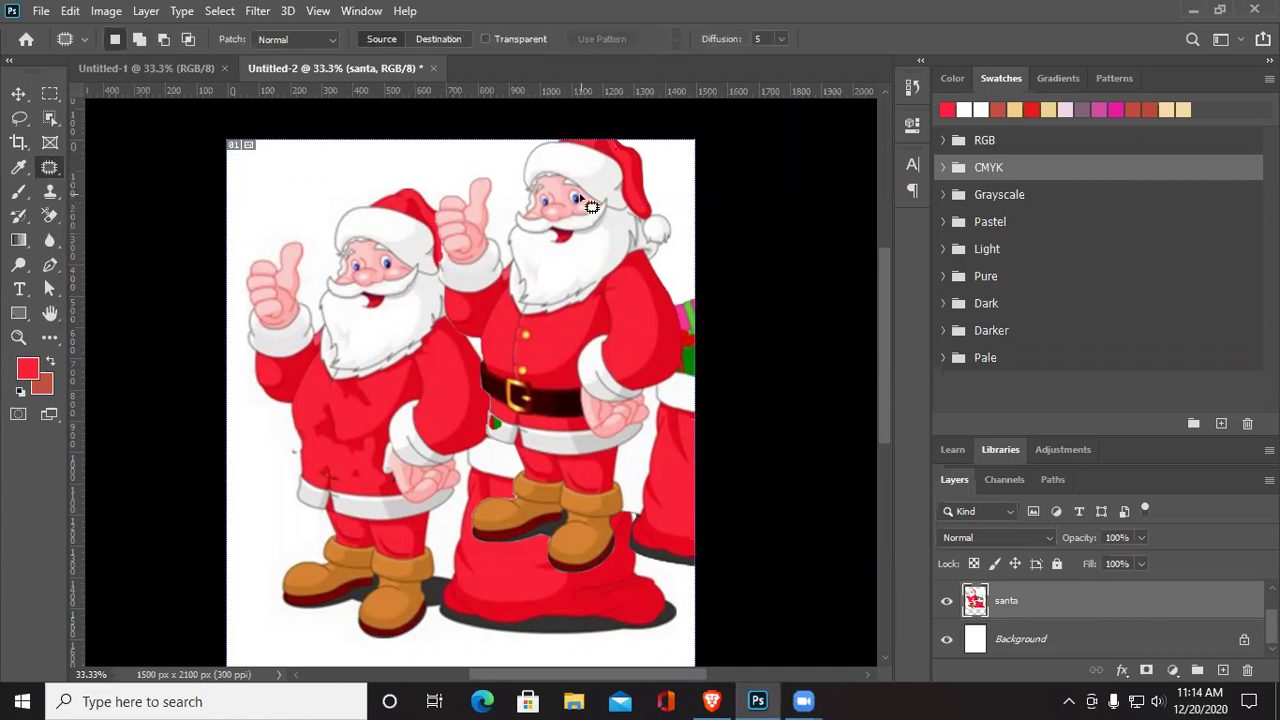
{"action": "mouse_move", "coordinate": [410, 262]}
{"action": "left_mouse_down"}
{"action": "mouse_move", "coordinate": [346, 239]}
{"action": "mouse_move", "coordinate": [300, 272]}
{"action": "mouse_move", "coordinate": [306, 374]}
{"action": "mouse_move", "coordinate": [398, 397]}
{"action": "mouse_move", "coordinate": [455, 286]}
{"action": "mouse_move", "coordinate": [410, 256]}
{"action": "left_mouse_up"}
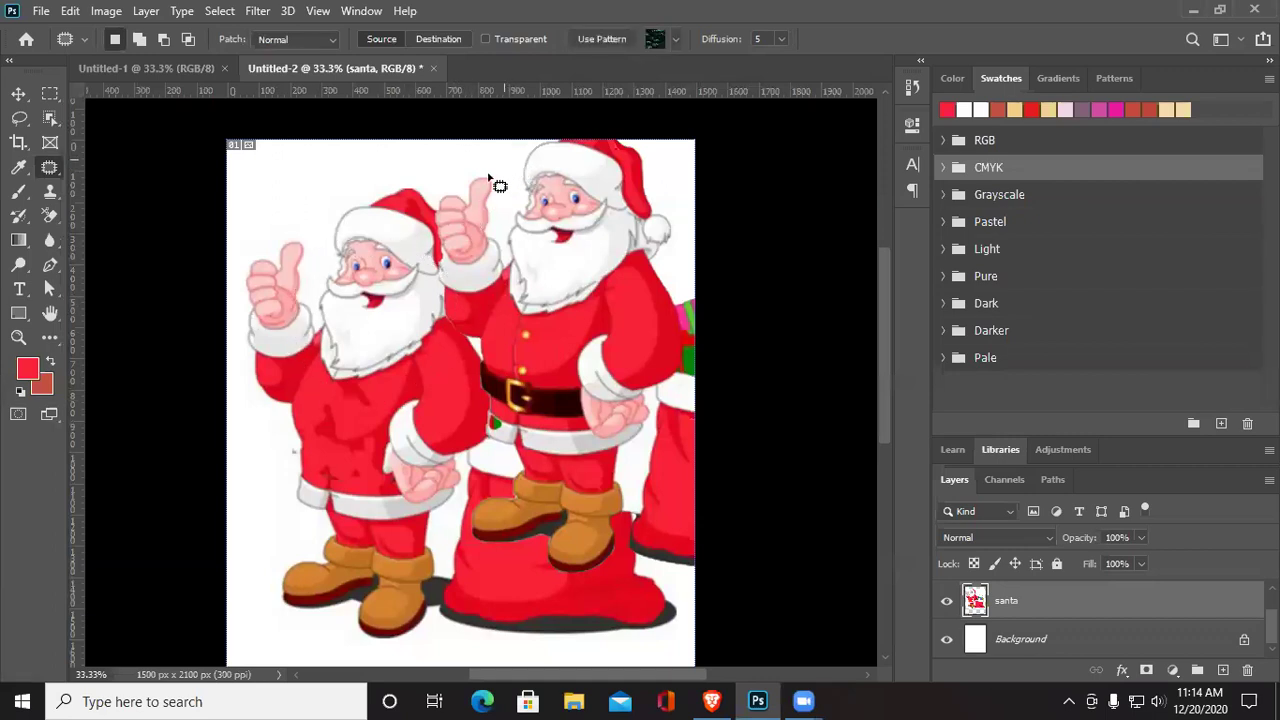
{"action": "mouse_move", "coordinate": [432, 250]}
{"action": "left_mouse_down"}
{"action": "mouse_move", "coordinate": [373, 216]}
{"action": "mouse_move", "coordinate": [296, 287]}
{"action": "mouse_move", "coordinate": [303, 387]}
{"action": "mouse_move", "coordinate": [483, 367]}
{"action": "mouse_move", "coordinate": [420, 242]}
{"action": "left_mouse_up"}
{"action": "left_click_drag", "start_coordinate": [354, 332], "coordinate": [630, 280]}
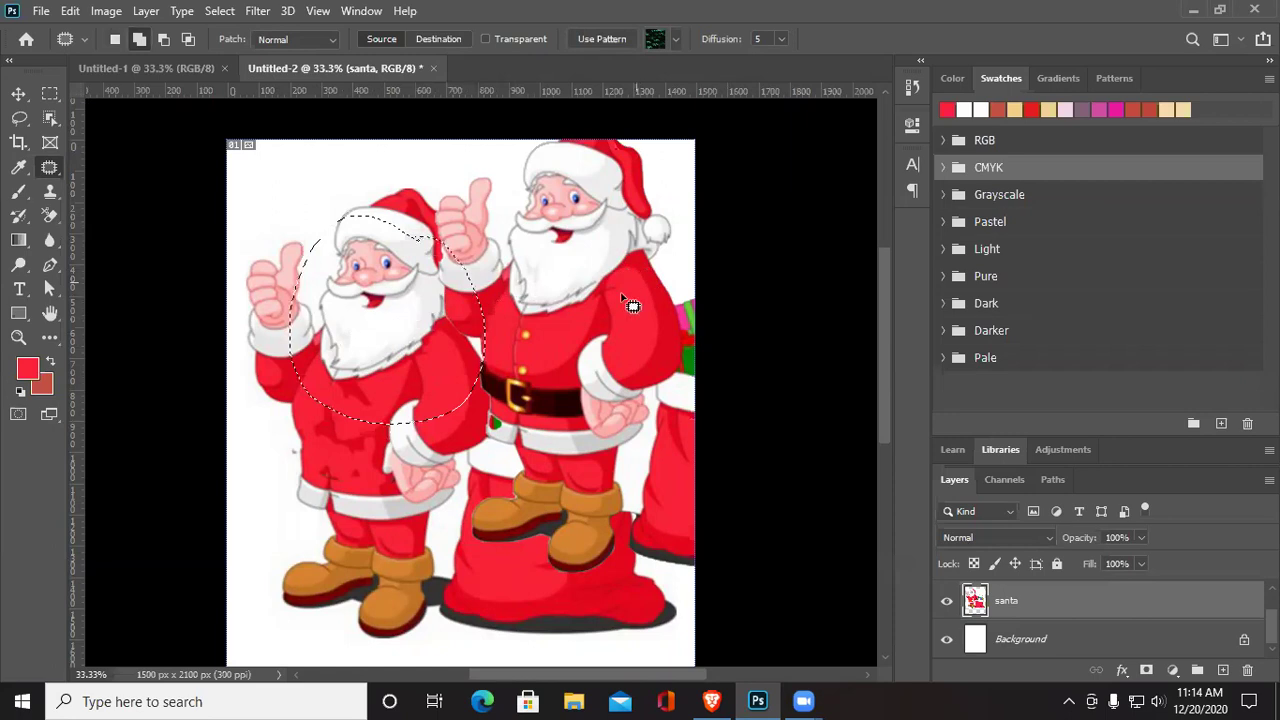
{"action": "key", "text": "ctrl+z"}
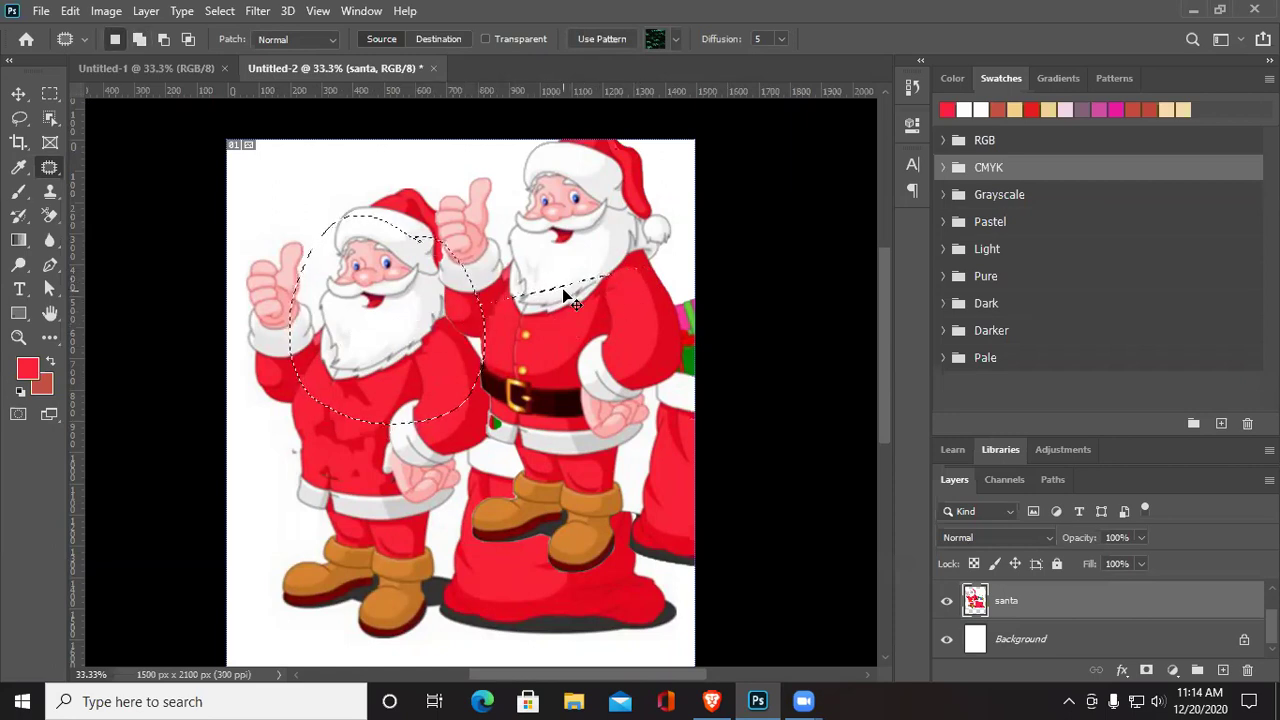
Patch the outlined area with the gift-filled sack as source, undo the patch and clear the selection
{"action": "left_click_drag", "start_coordinate": [435, 320], "coordinate": [610, 416]}
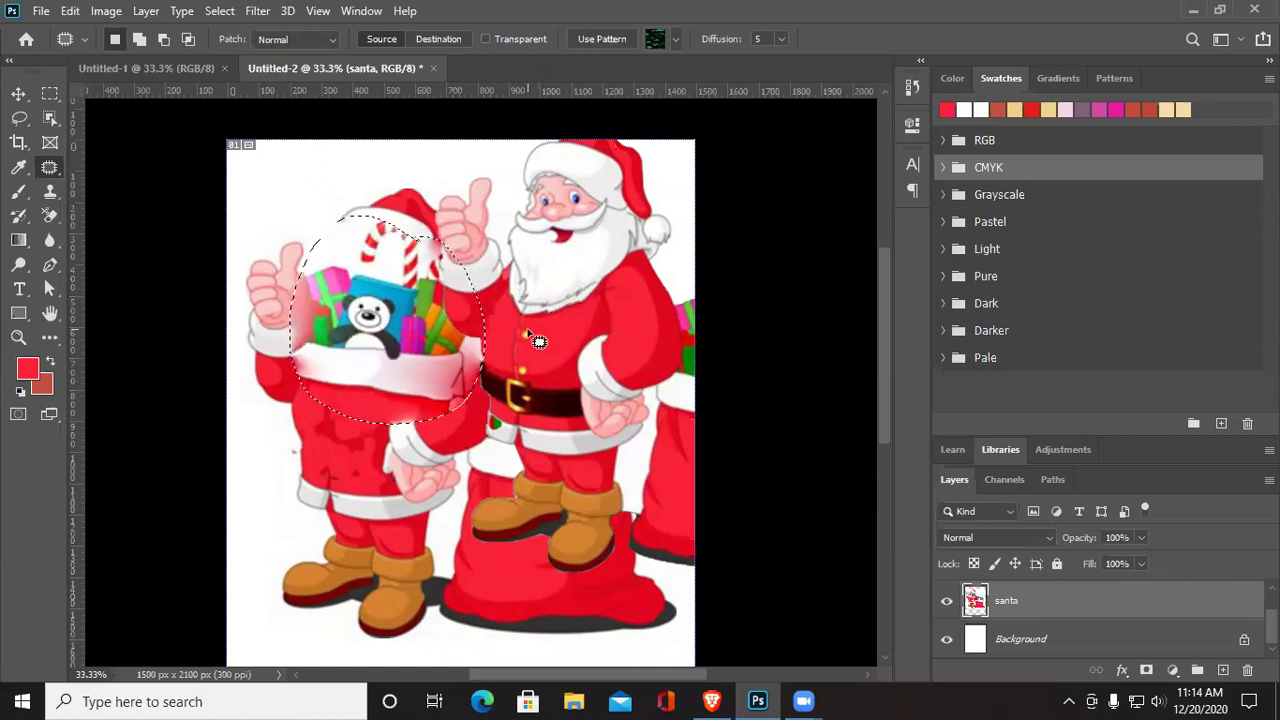
{"action": "key", "text": "ctrl+d"}
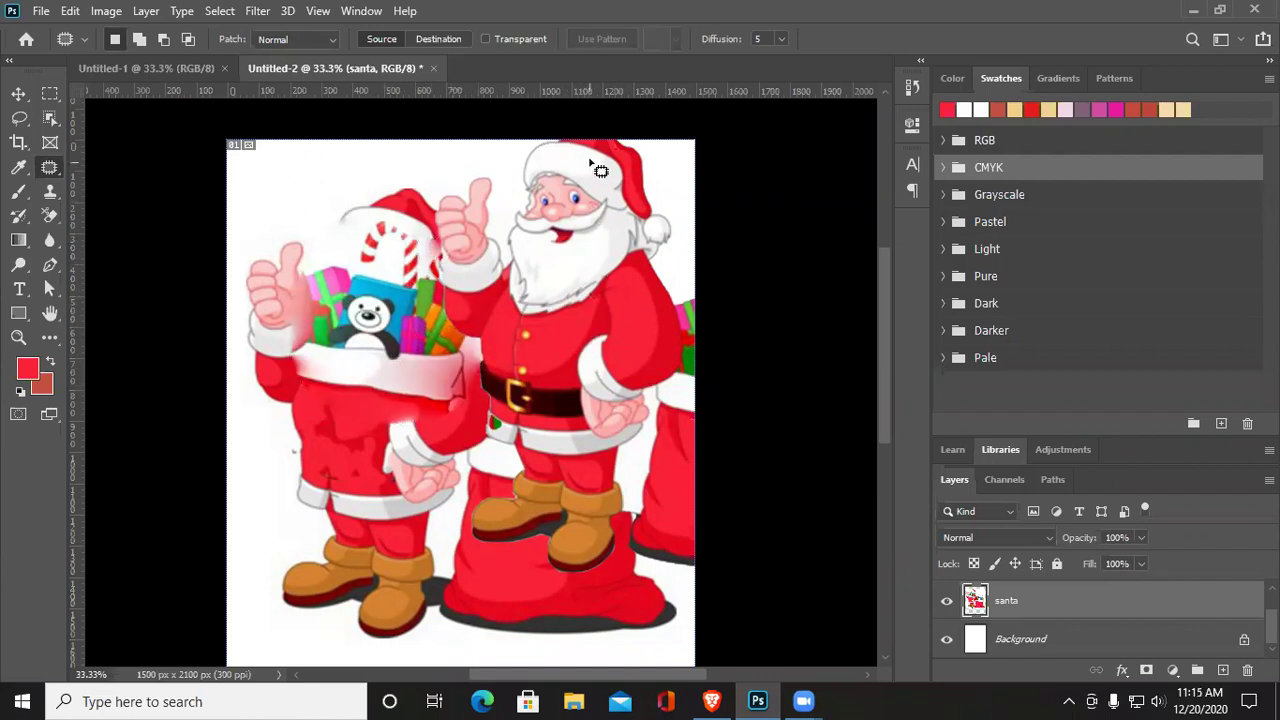
{"action": "key", "text": "ctrl+z"}
{"action": "key", "text": "ctrl+z"}
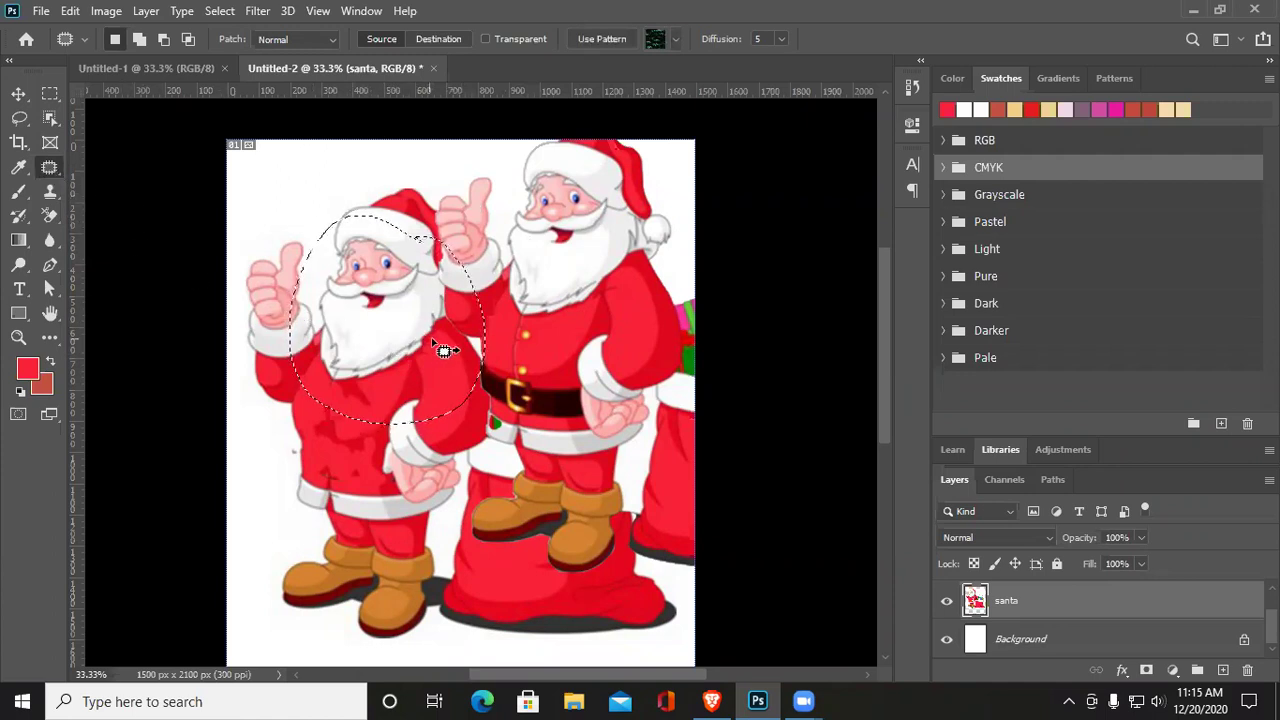
{"action": "left_click", "coordinate": [420, 395]}
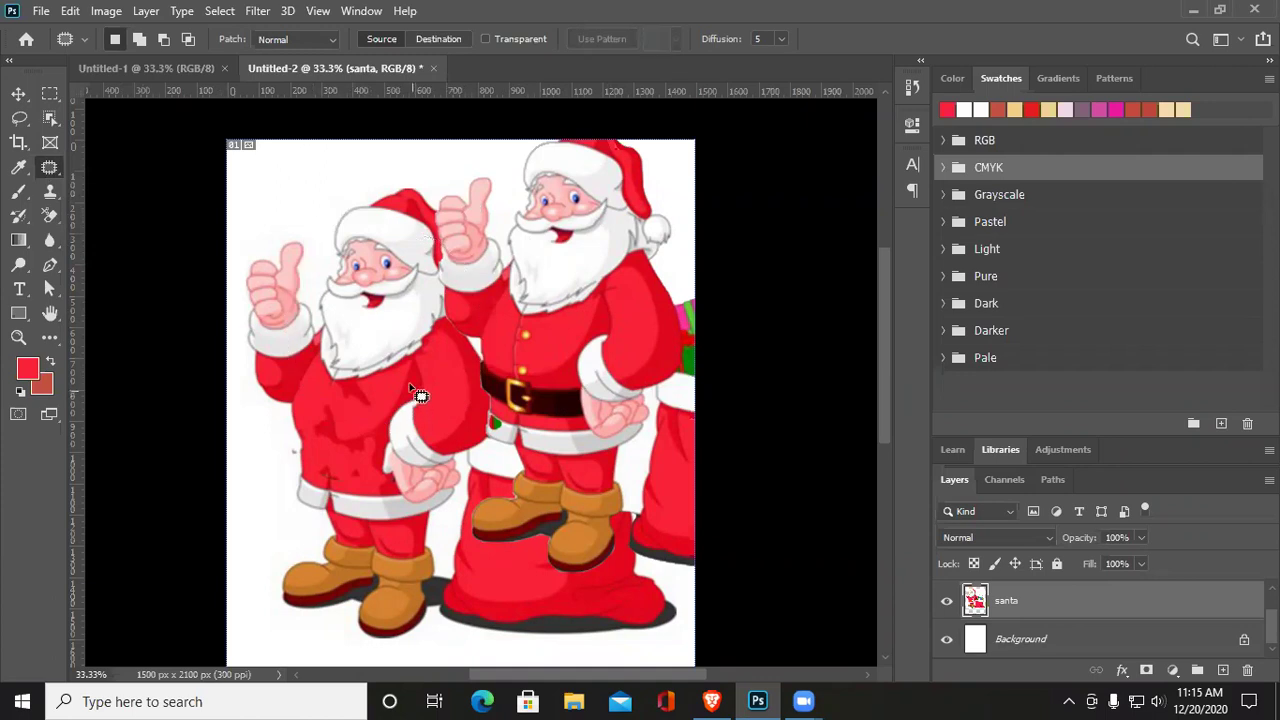
Apply the Red Eye tool to the left Santa's eye with 50% pupil size and 50% darken amount
{"action": "right_click", "coordinate": [50, 168]}
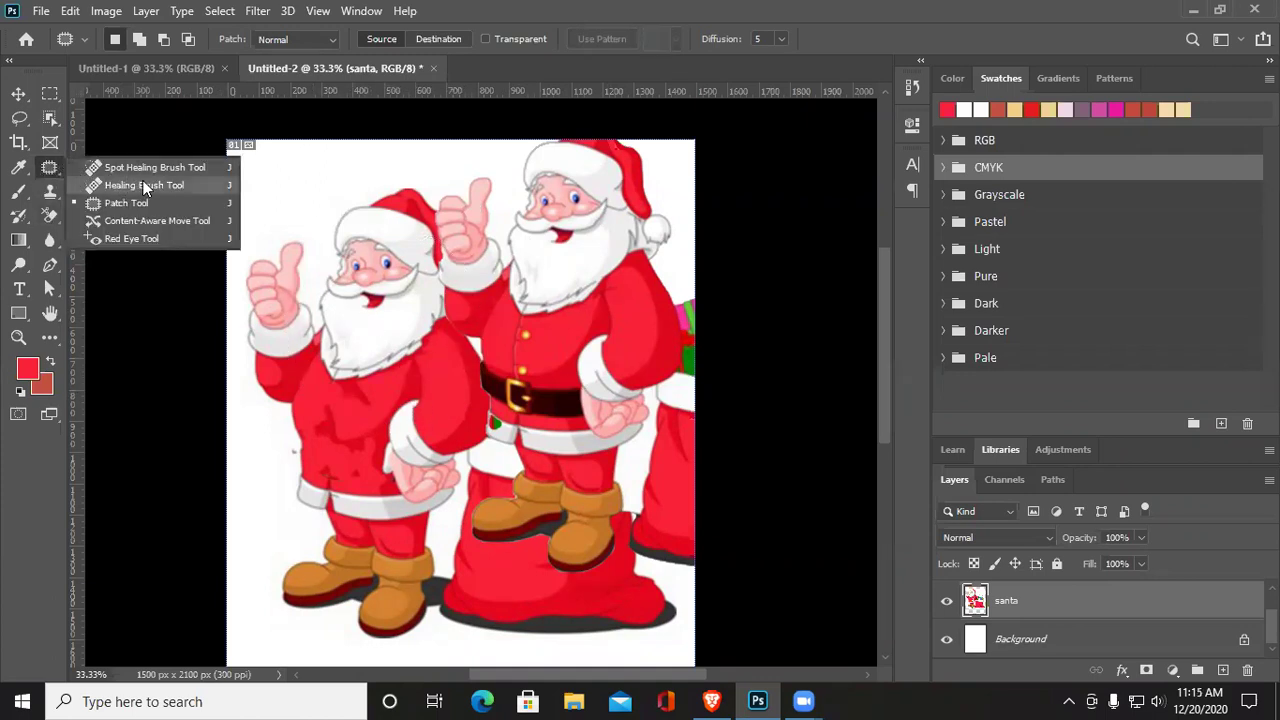
{"action": "left_click", "coordinate": [169, 238]}
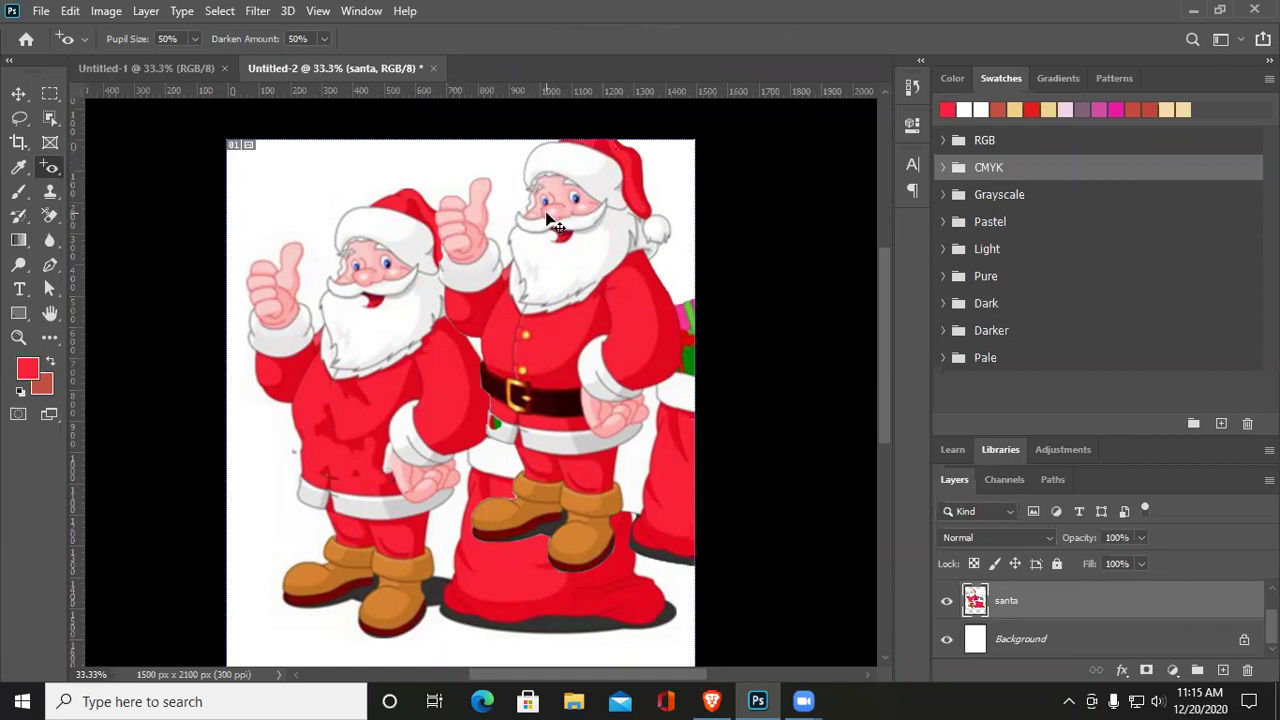
{"action": "key", "text": "ctrl+plus"}
{"action": "key", "text": "ctrl+plus"}
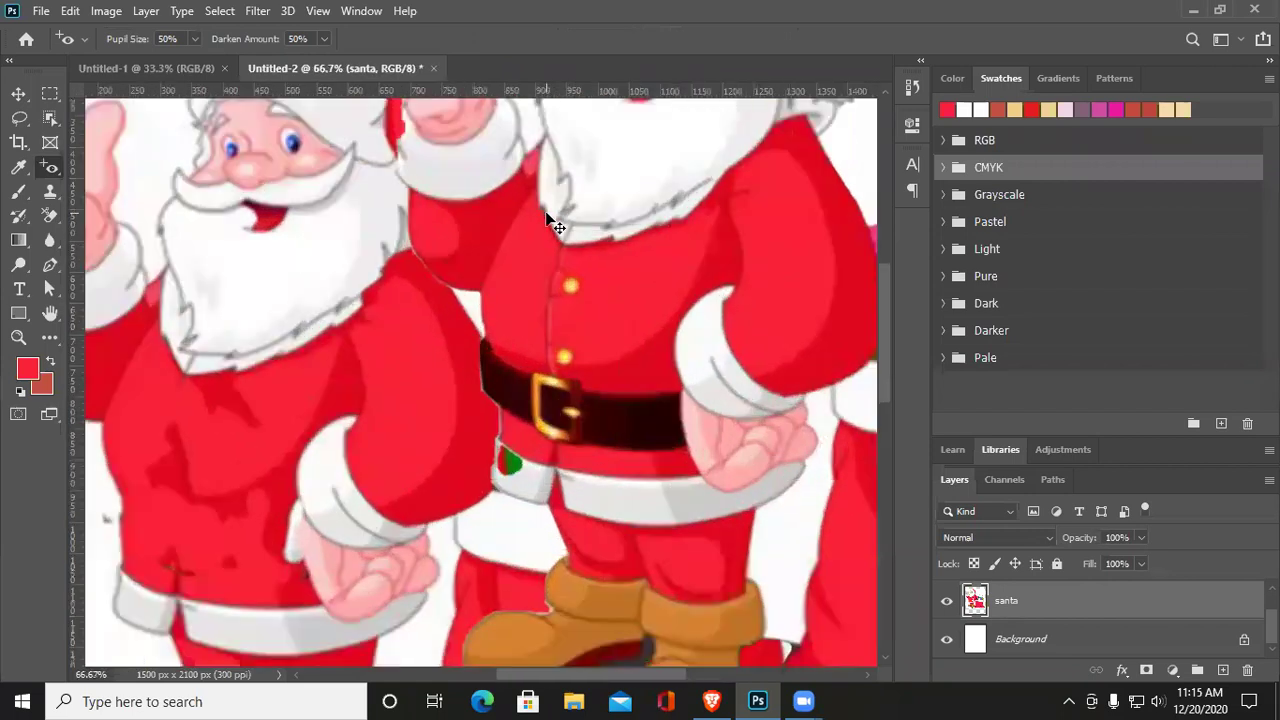
{"action": "left_click_drag", "start_coordinate": [279, 132], "coordinate": [312, 163]}
{"action": "scroll", "coordinate": [583, 326], "scroll_direction": "right", "scroll_amount": 1}
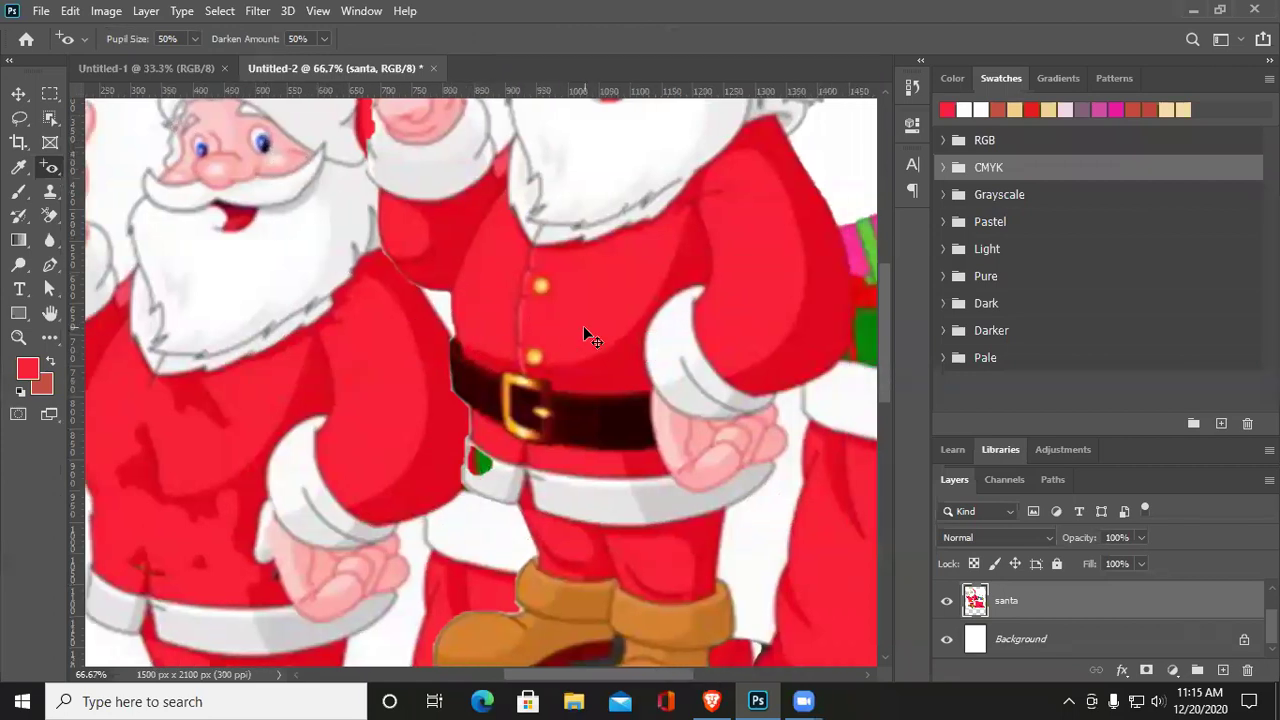
Paint a short red stroke on the left Santa's beard with the Brush tool and undo it
{"action": "left_click", "coordinate": [22, 193]}
{"action": "right_click", "coordinate": [22, 193]}
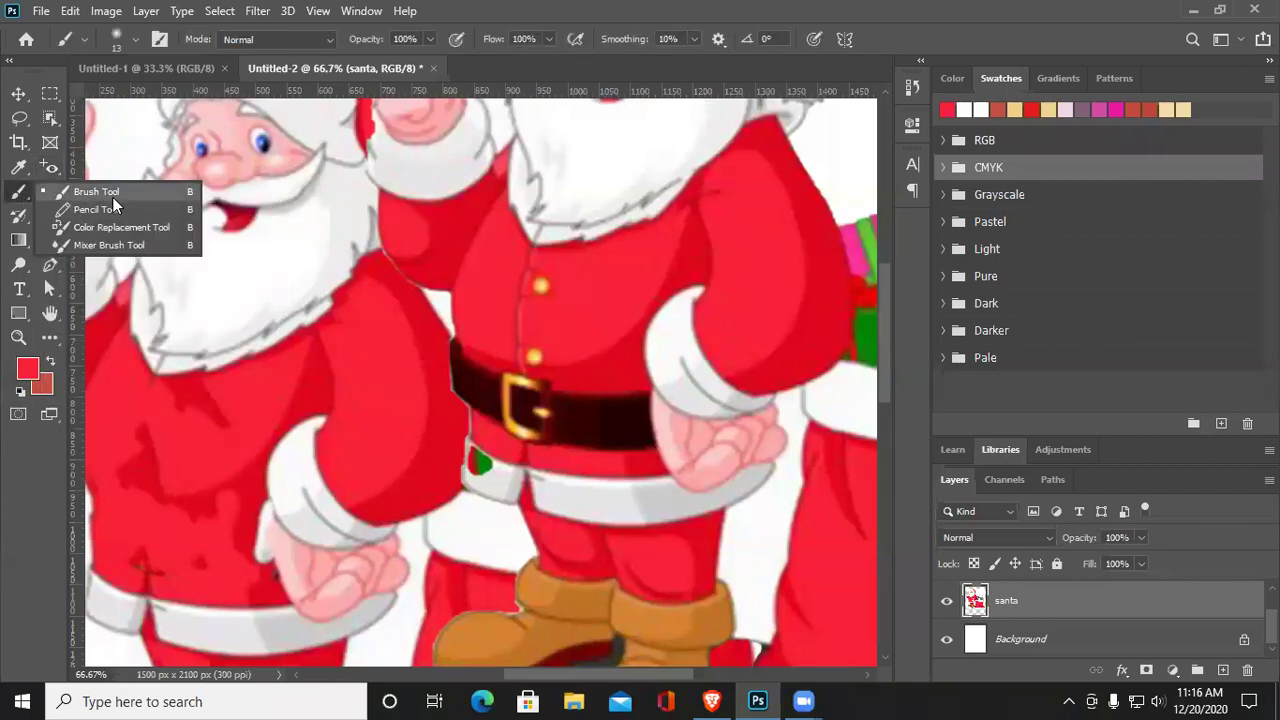
{"action": "left_click", "coordinate": [142, 197]}
{"action": "left_click_drag", "start_coordinate": [220, 294], "coordinate": [288, 262]}
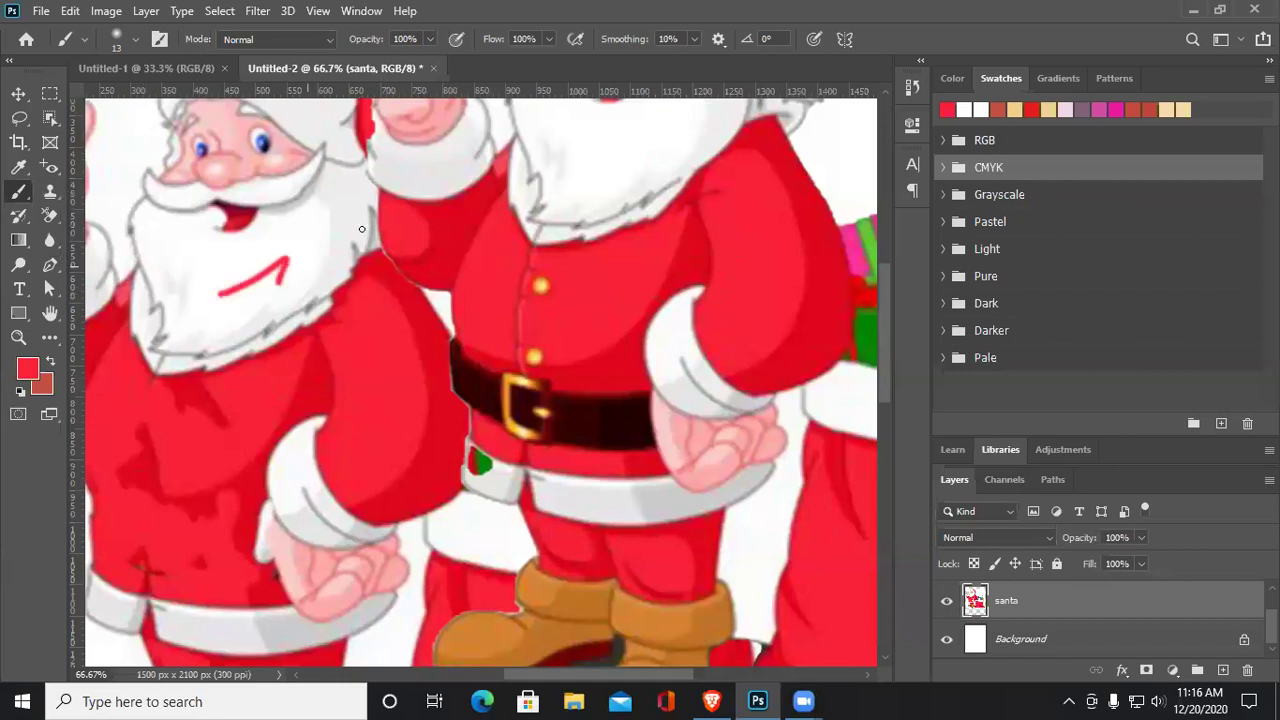
{"action": "left_click_drag", "start_coordinate": [362, 229], "coordinate": [370, 233]}
{"action": "key", "text": "ctrl+z"}
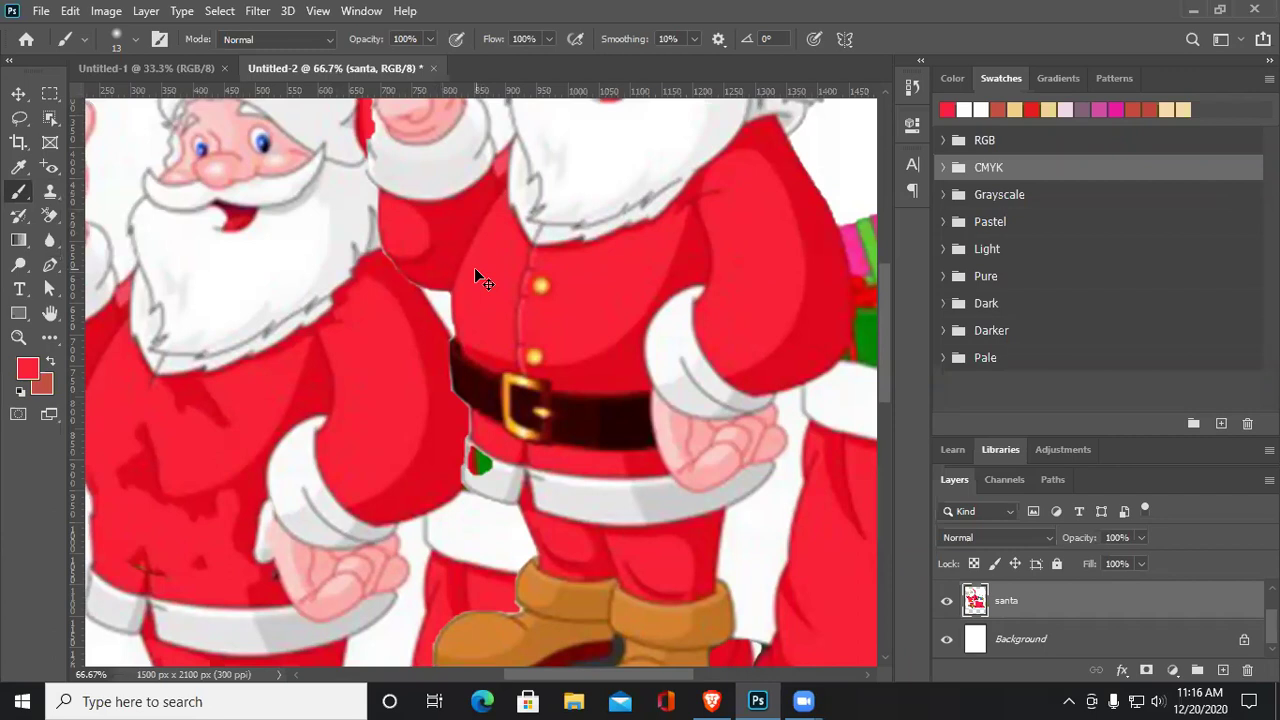
Handwrite a first name with underlines above the left Santa and sketch a snowman beside his legs, using the Brush in red
{"action": "scroll", "coordinate": [475, 270], "scroll_direction": "up", "scroll_amount": 1}
{"action": "scroll", "coordinate": [474, 267], "scroll_direction": "down", "scroll_amount": 3}
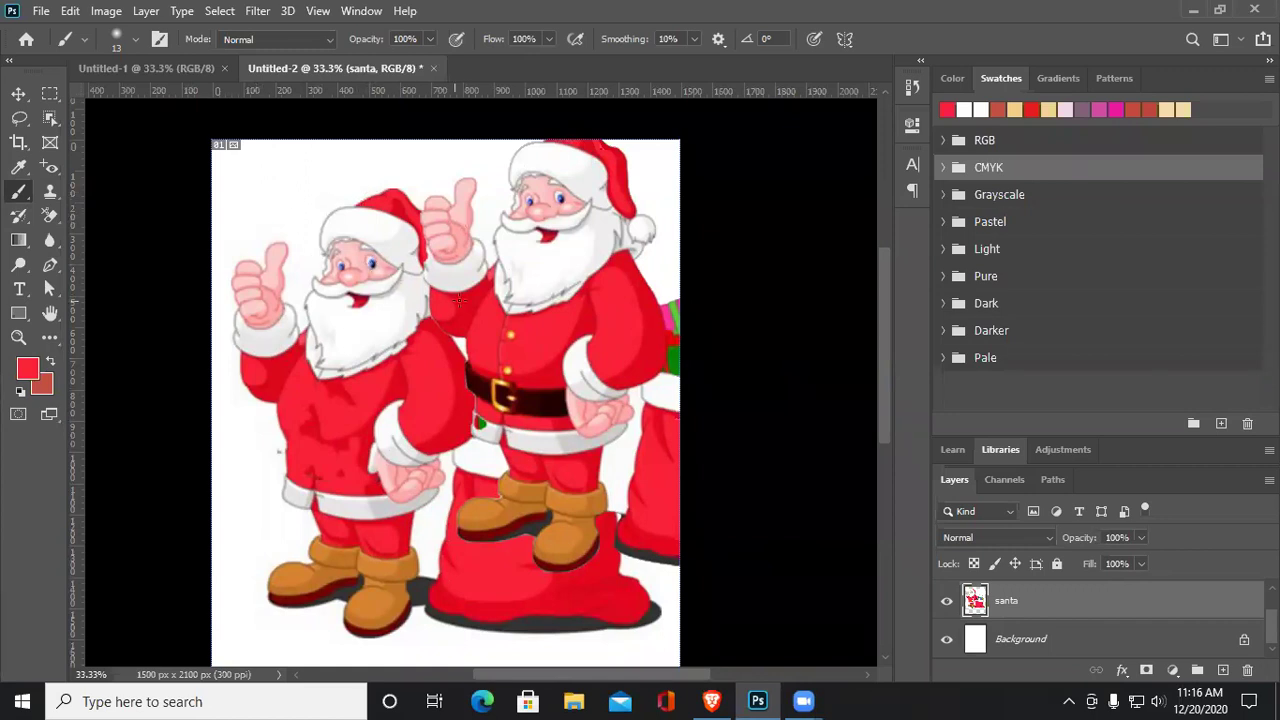
{"action": "mouse_move", "coordinate": [231, 213]}
{"action": "left_mouse_down"}
{"action": "mouse_move", "coordinate": [242, 165]}
{"action": "mouse_move", "coordinate": [232, 190]}
{"action": "mouse_move", "coordinate": [247, 175]}
{"action": "mouse_move", "coordinate": [278, 195]}
{"action": "mouse_move", "coordinate": [308, 178]}
{"action": "mouse_move", "coordinate": [268, 265]}
{"action": "left_mouse_up"}
{"action": "mouse_move", "coordinate": [347, 155]}
{"action": "left_mouse_down"}
{"action": "mouse_move", "coordinate": [346, 172]}
{"action": "mouse_move", "coordinate": [388, 156]}
{"action": "left_mouse_up"}
{"action": "mouse_move", "coordinate": [272, 216]}
{"action": "left_mouse_down"}
{"action": "mouse_move", "coordinate": [311, 219]}
{"action": "mouse_move", "coordinate": [436, 174]}
{"action": "left_mouse_up"}
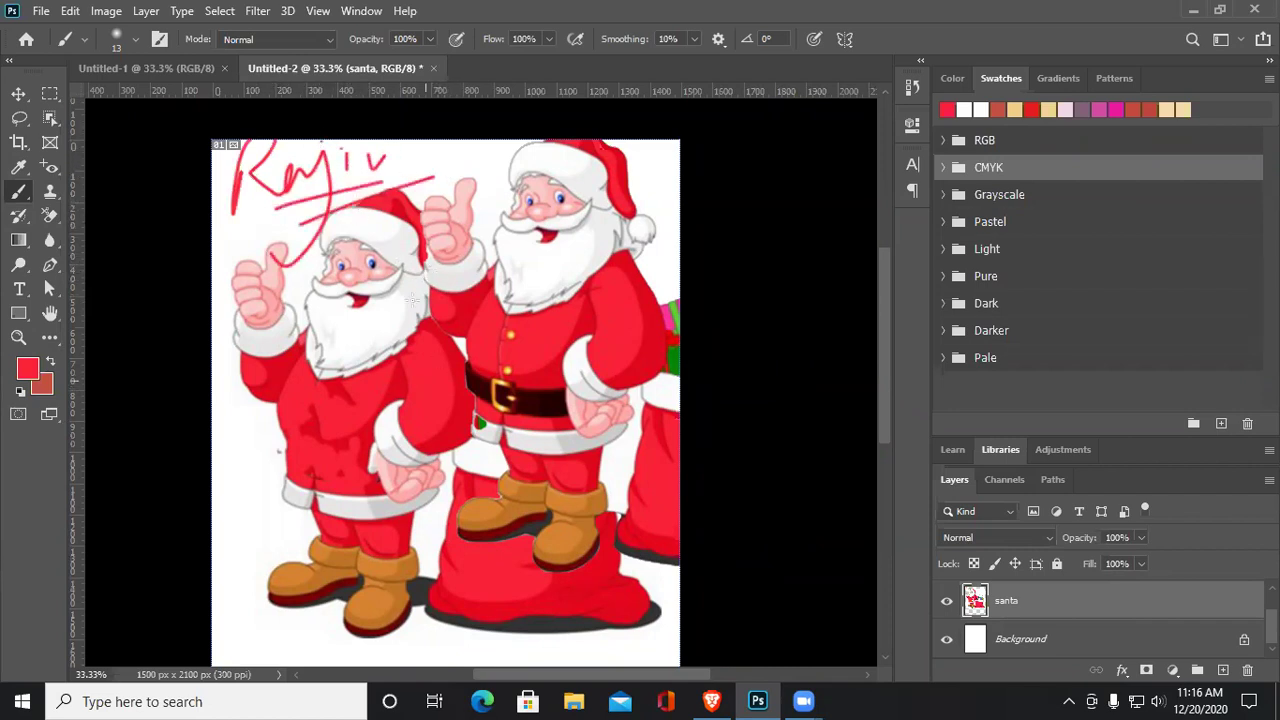
{"action": "mouse_move", "coordinate": [250, 470]}
{"action": "left_mouse_down"}
{"action": "mouse_move", "coordinate": [224, 498]}
{"action": "mouse_move", "coordinate": [300, 538]}
{"action": "mouse_move", "coordinate": [288, 505]}
{"action": "mouse_move", "coordinate": [308, 512]}
{"action": "mouse_move", "coordinate": [306, 537]}
{"action": "mouse_move", "coordinate": [316, 520]}
{"action": "mouse_move", "coordinate": [214, 560]}
{"action": "left_mouse_up"}
{"action": "mouse_move", "coordinate": [228, 503]}
{"action": "left_mouse_down"}
{"action": "mouse_move", "coordinate": [212, 537]}
{"action": "mouse_move", "coordinate": [220, 554]}
{"action": "mouse_move", "coordinate": [292, 562]}
{"action": "mouse_move", "coordinate": [261, 543]}
{"action": "mouse_move", "coordinate": [294, 549]}
{"action": "mouse_move", "coordinate": [255, 561]}
{"action": "mouse_move", "coordinate": [322, 556]}
{"action": "left_mouse_up"}
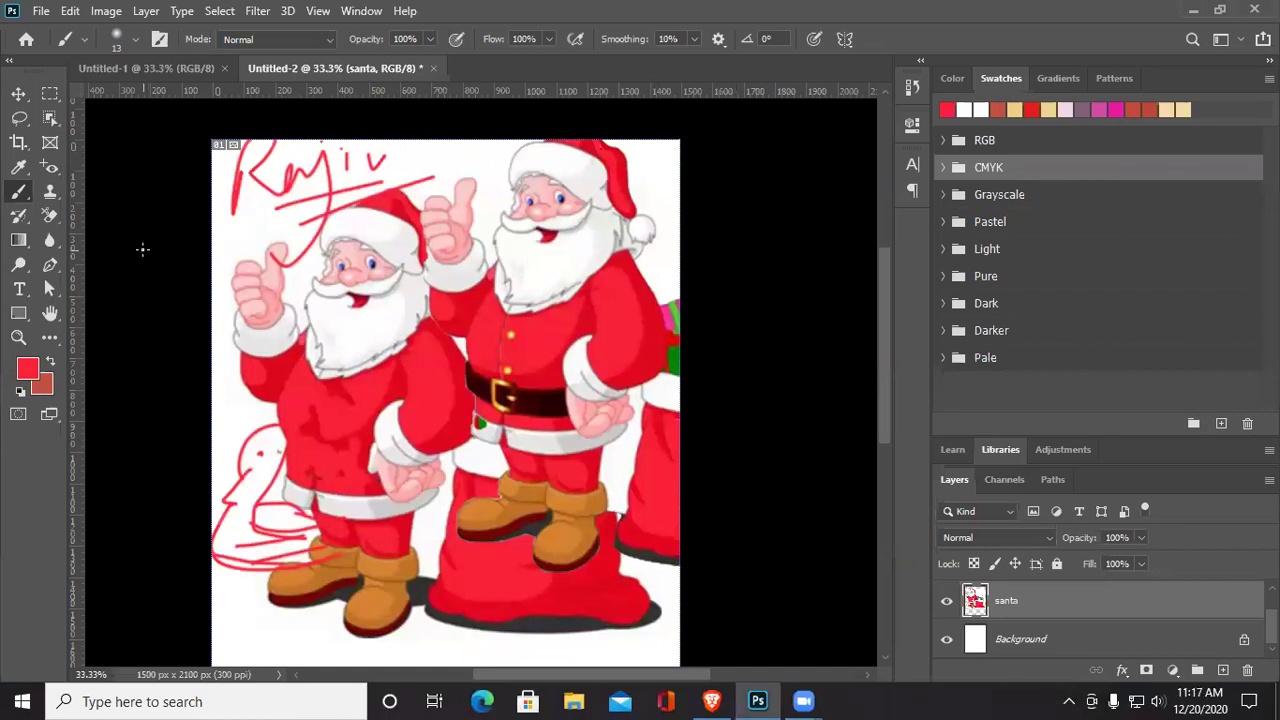
Draw a thin red zigzag between the two Santas' heads with the Pencil tool, then scribble beside the right Santa's shoulder and undo that scribble
{"action": "left_click", "coordinate": [49, 194]}
{"action": "left_click", "coordinate": [19, 192]}
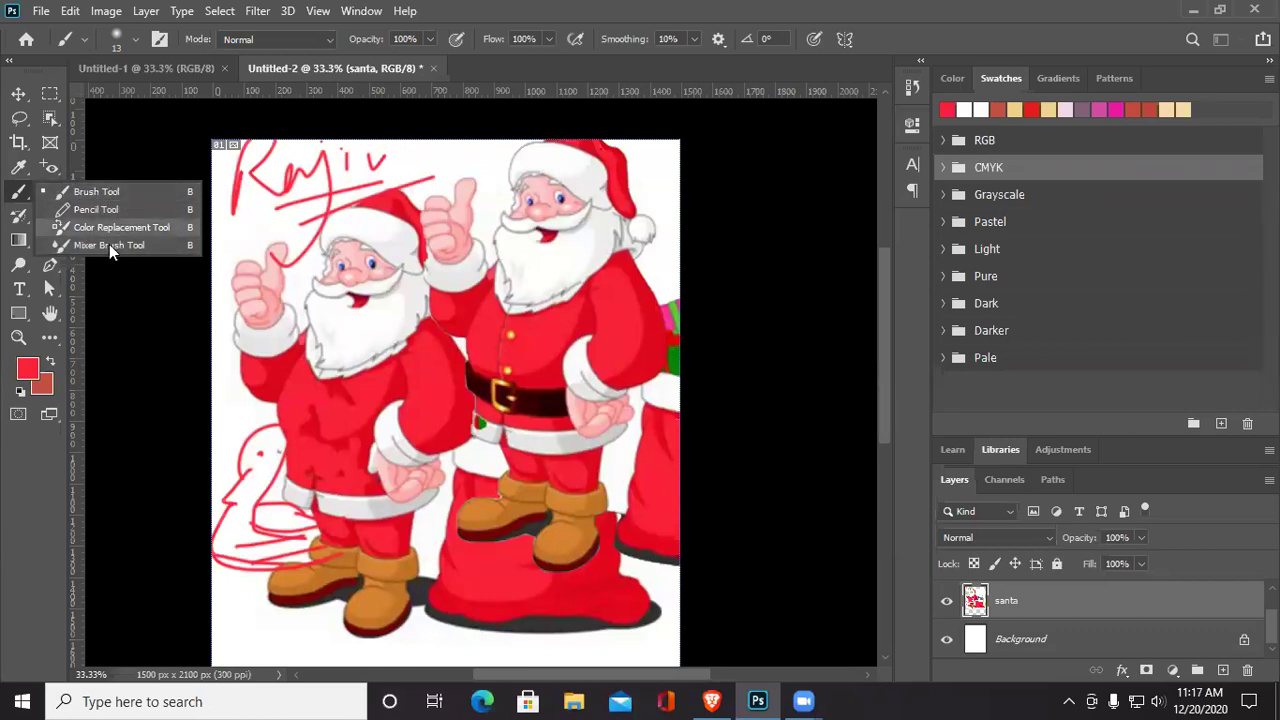
{"action": "left_click", "coordinate": [105, 212]}
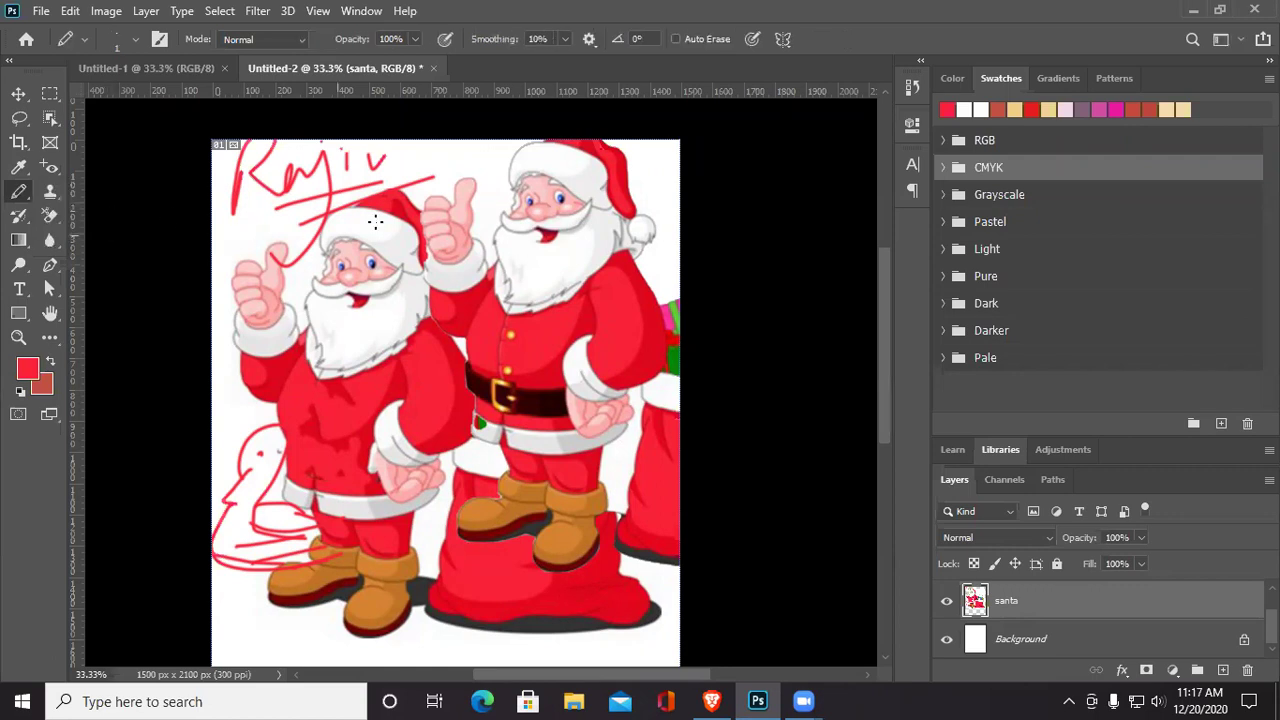
{"action": "mouse_move", "coordinate": [432, 177]}
{"action": "left_mouse_down"}
{"action": "mouse_move", "coordinate": [482, 146]}
{"action": "mouse_move", "coordinate": [502, 170]}
{"action": "left_mouse_up"}
{"action": "key", "text": "ctrl+plus"}
{"action": "key", "text": "ctrl+plus"}
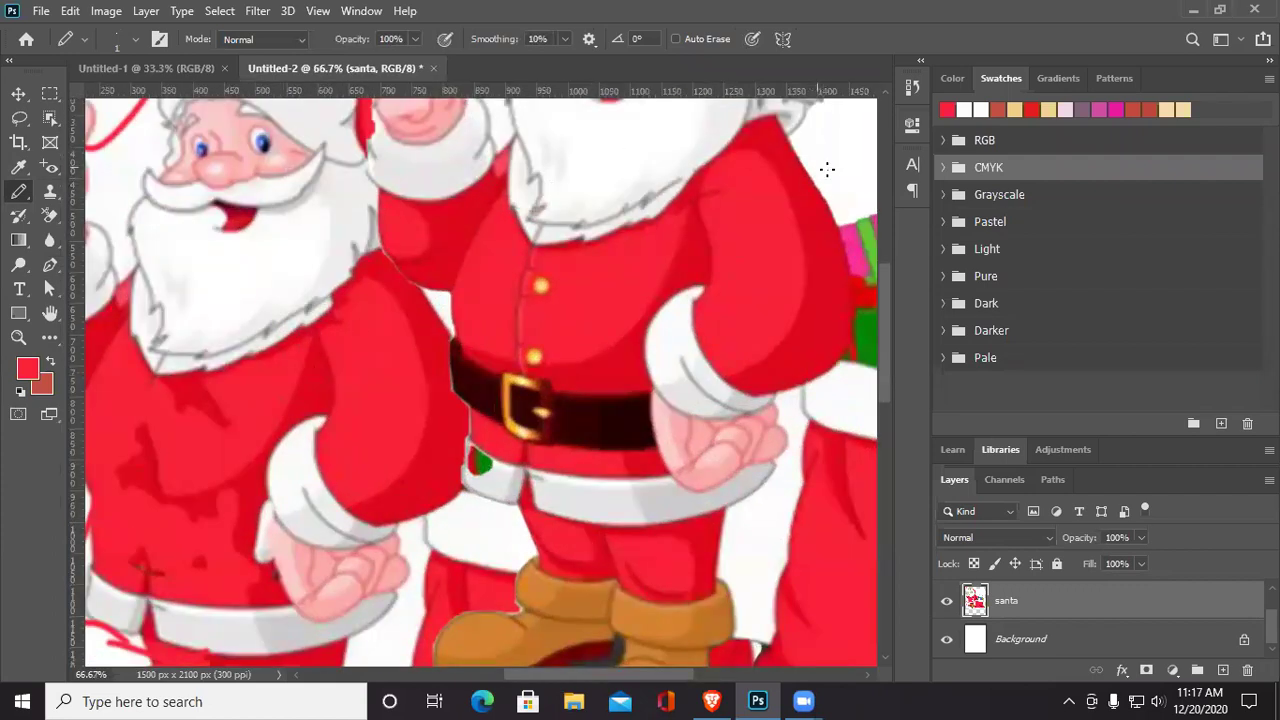
{"action": "mouse_move", "coordinate": [855, 180]}
{"action": "left_mouse_down"}
{"action": "mouse_move", "coordinate": [884, 191]}
{"action": "mouse_move", "coordinate": [838, 170]}
{"action": "mouse_move", "coordinate": [829, 147]}
{"action": "mouse_move", "coordinate": [858, 190]}
{"action": "left_mouse_up"}
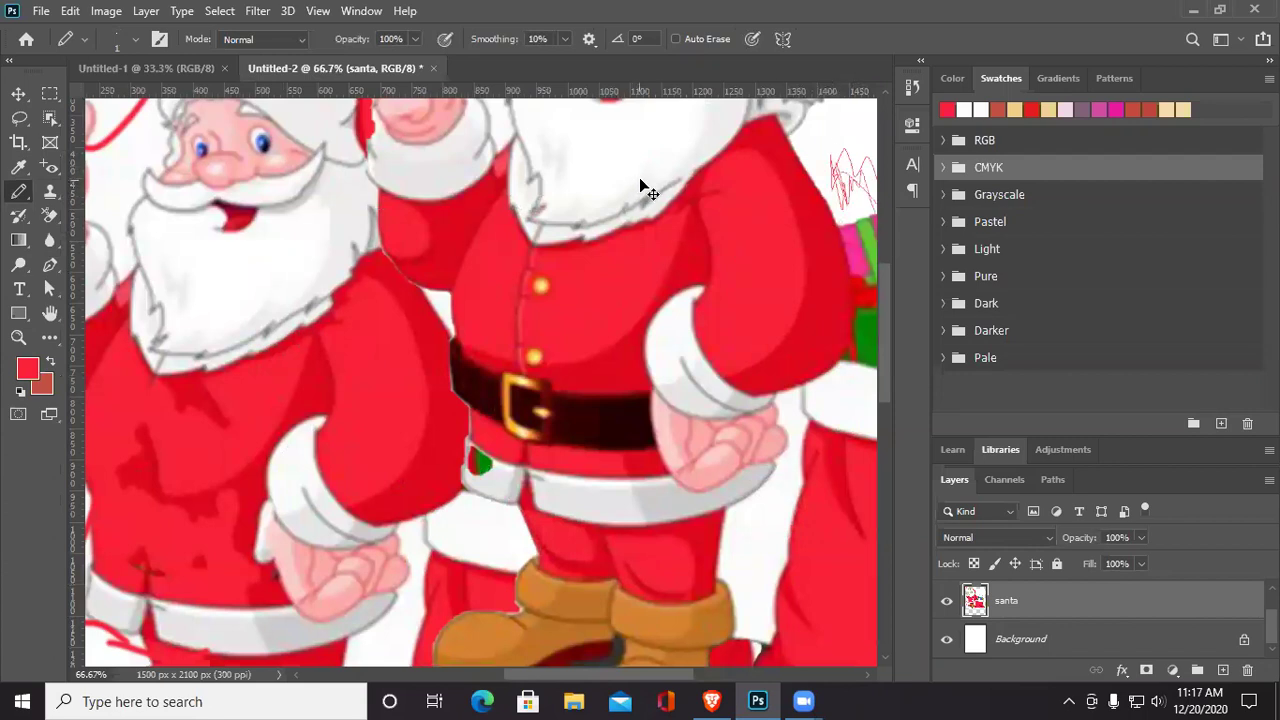
{"action": "key", "text": "ctrl+z"}
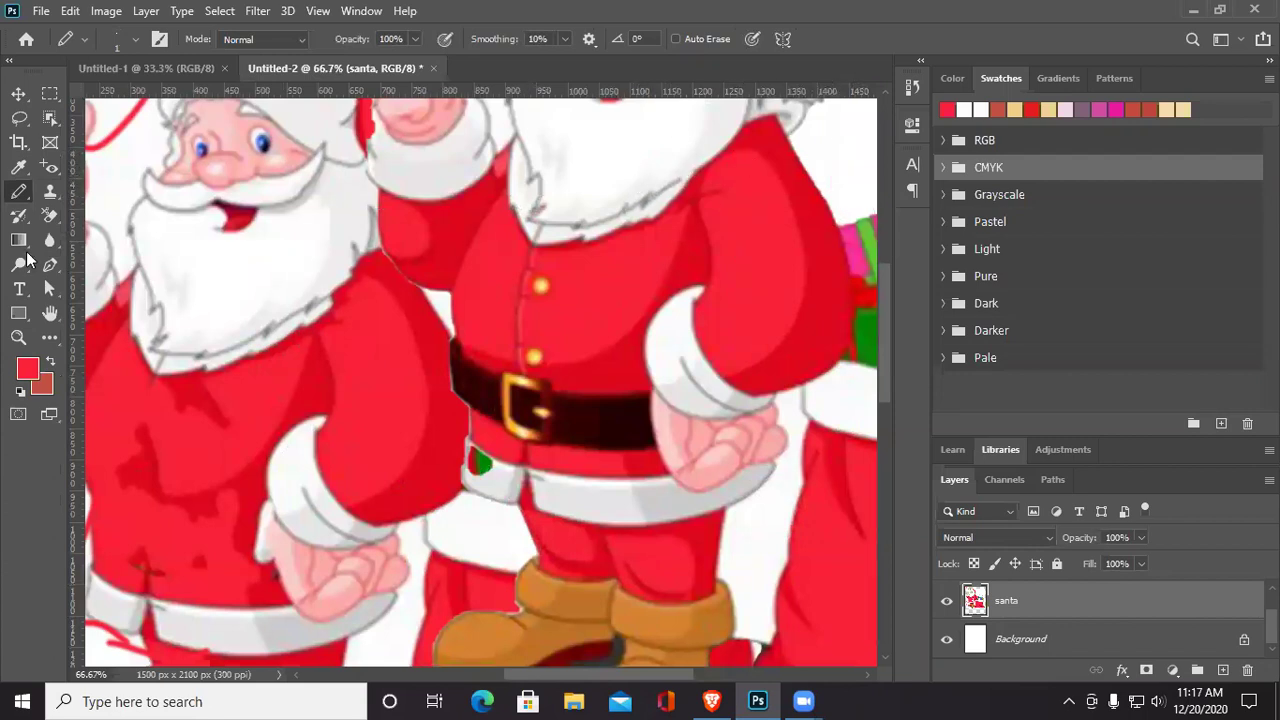
Switch to the Clone Stamp, delete the entire contents of the santa layer, deselect, and make Layer 1 active
{"action": "left_click", "coordinate": [49, 194]}
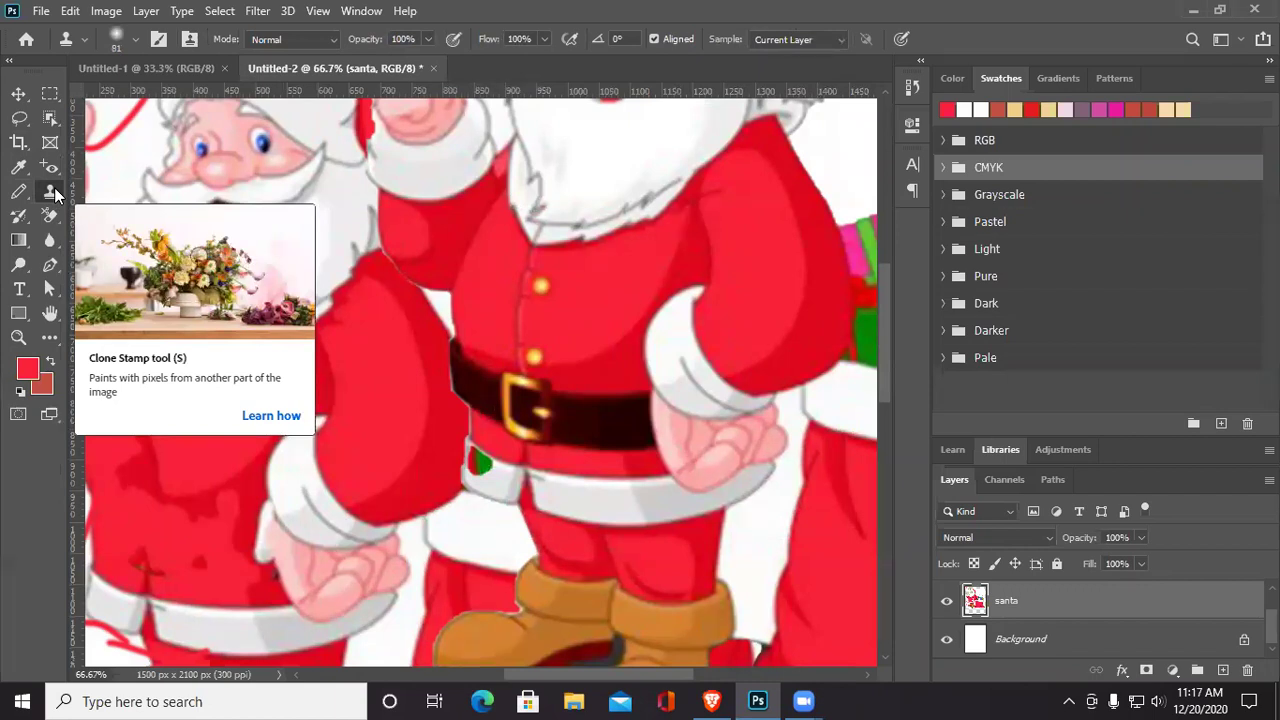
{"action": "scroll", "coordinate": [514, 290], "scroll_direction": "right", "scroll_amount": 1}
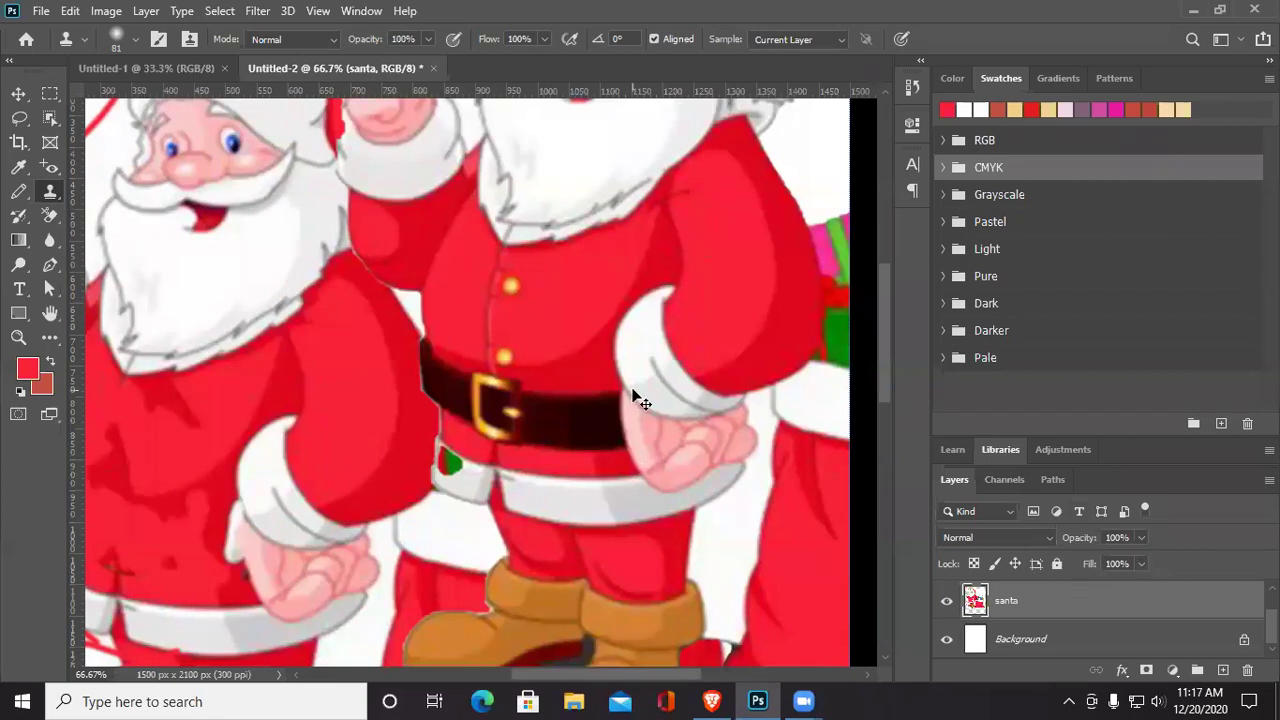
{"action": "scroll", "coordinate": [636, 397], "scroll_direction": "down", "scroll_amount": 2}
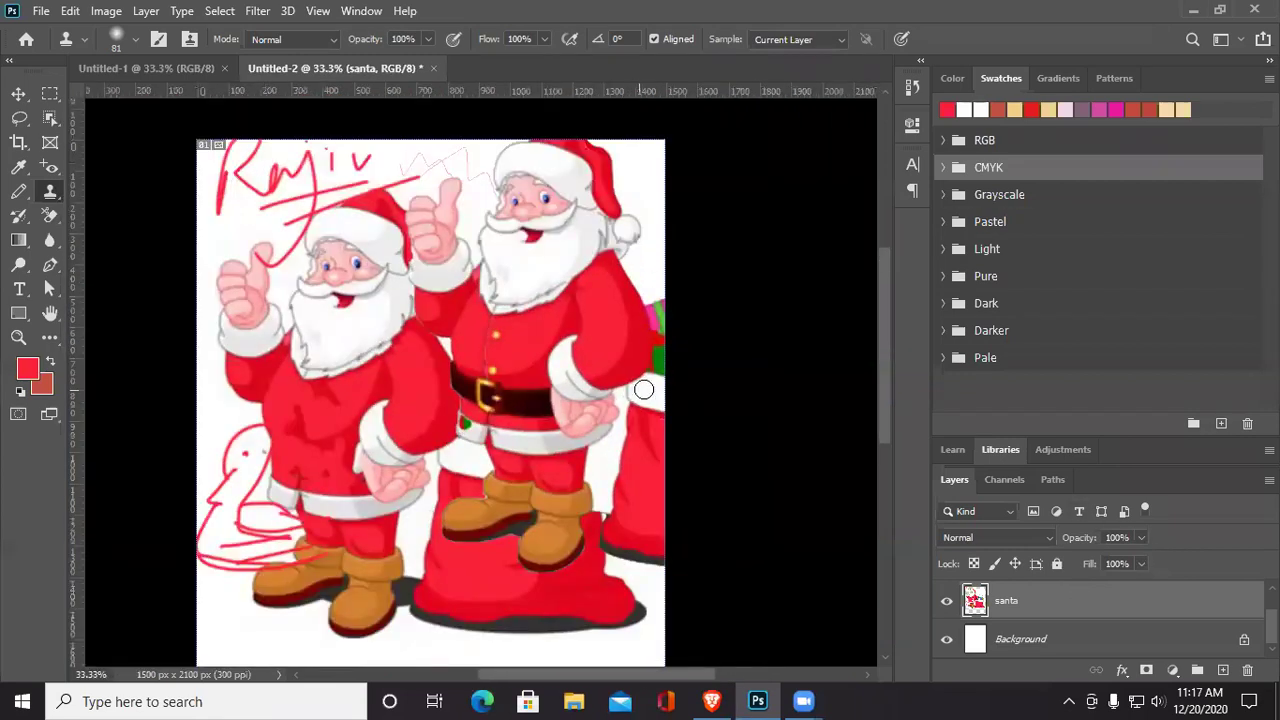
{"action": "key", "text": "ctrl+a"}
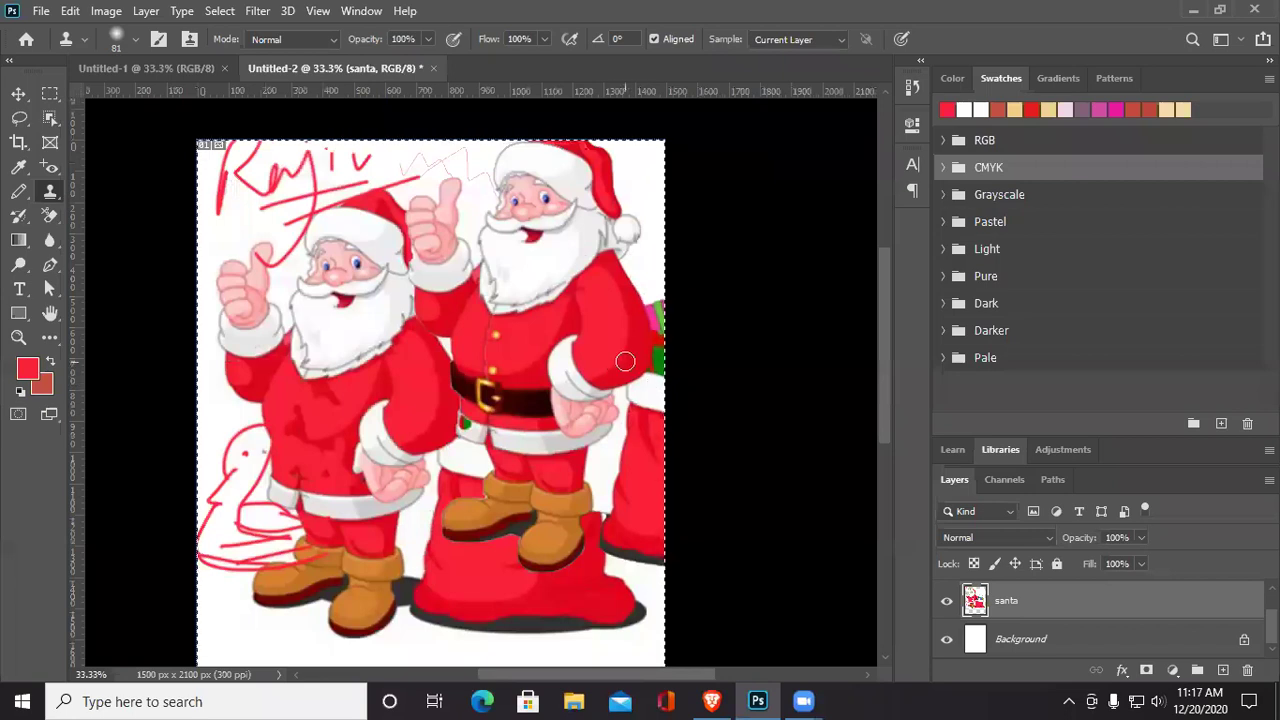
{"action": "key", "text": "Delete"}
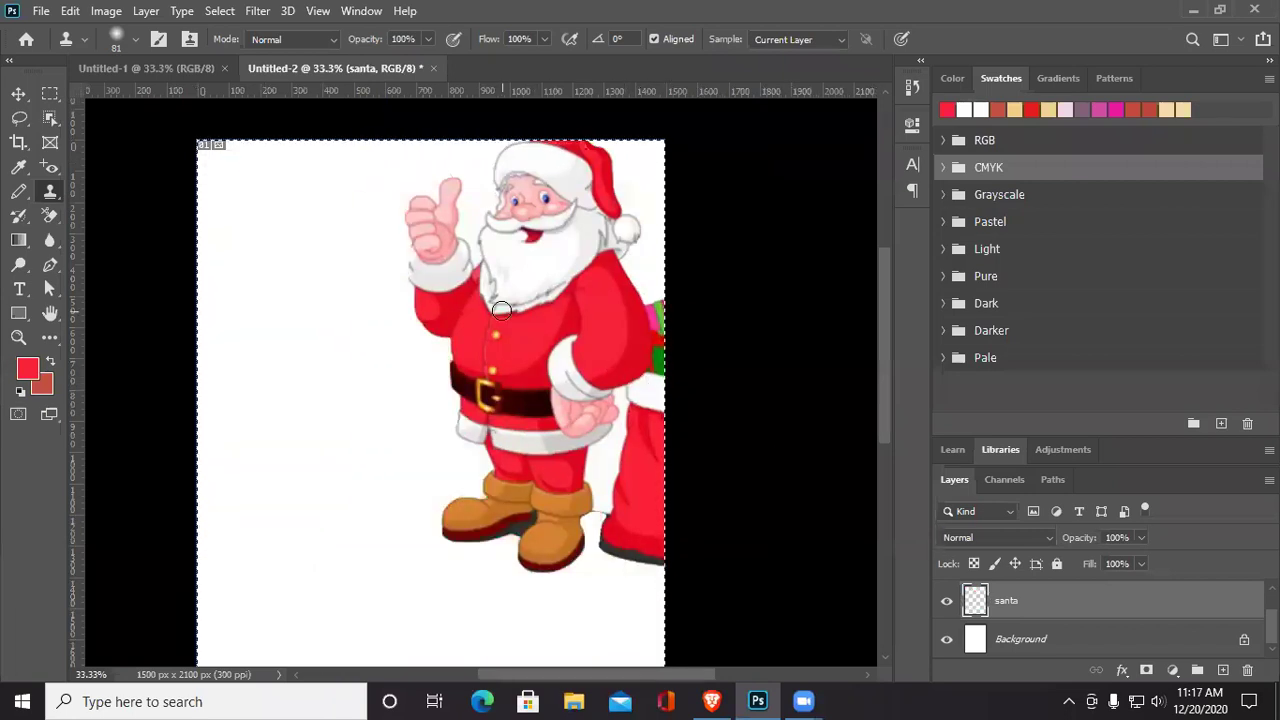
{"action": "key", "text": "ctrl+d"}
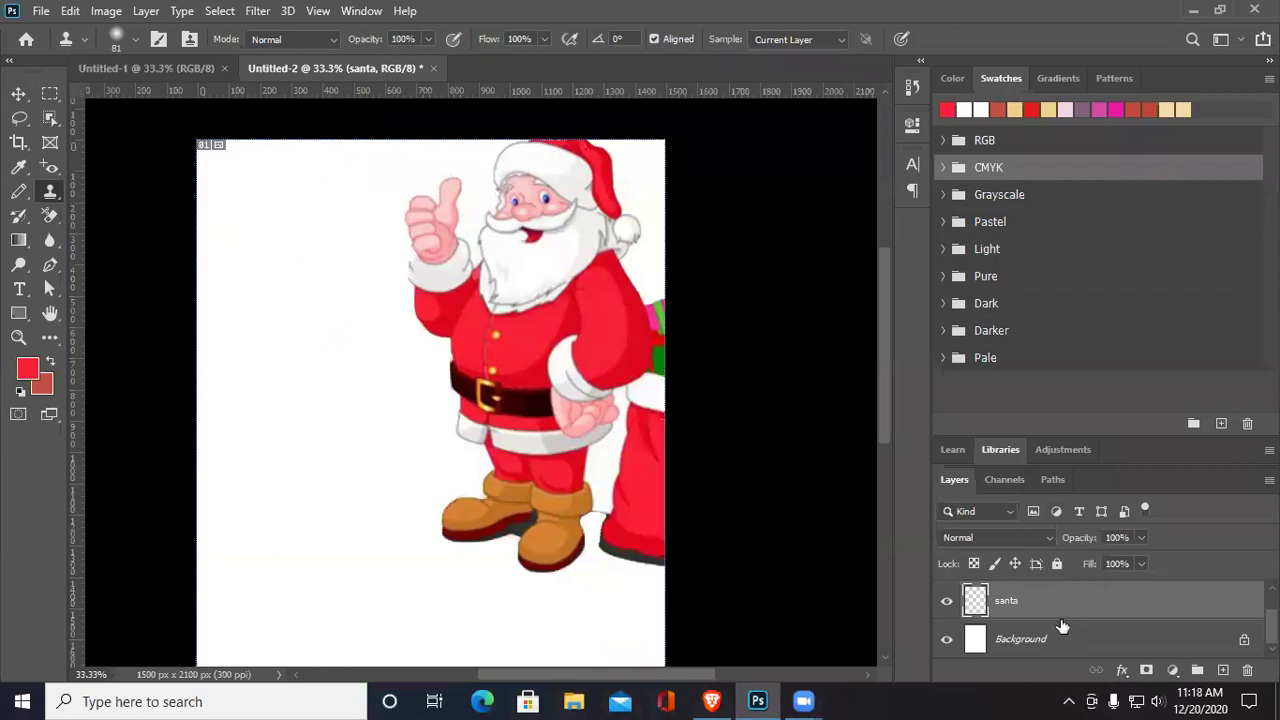
{"action": "key", "text": "ctrl+v"}
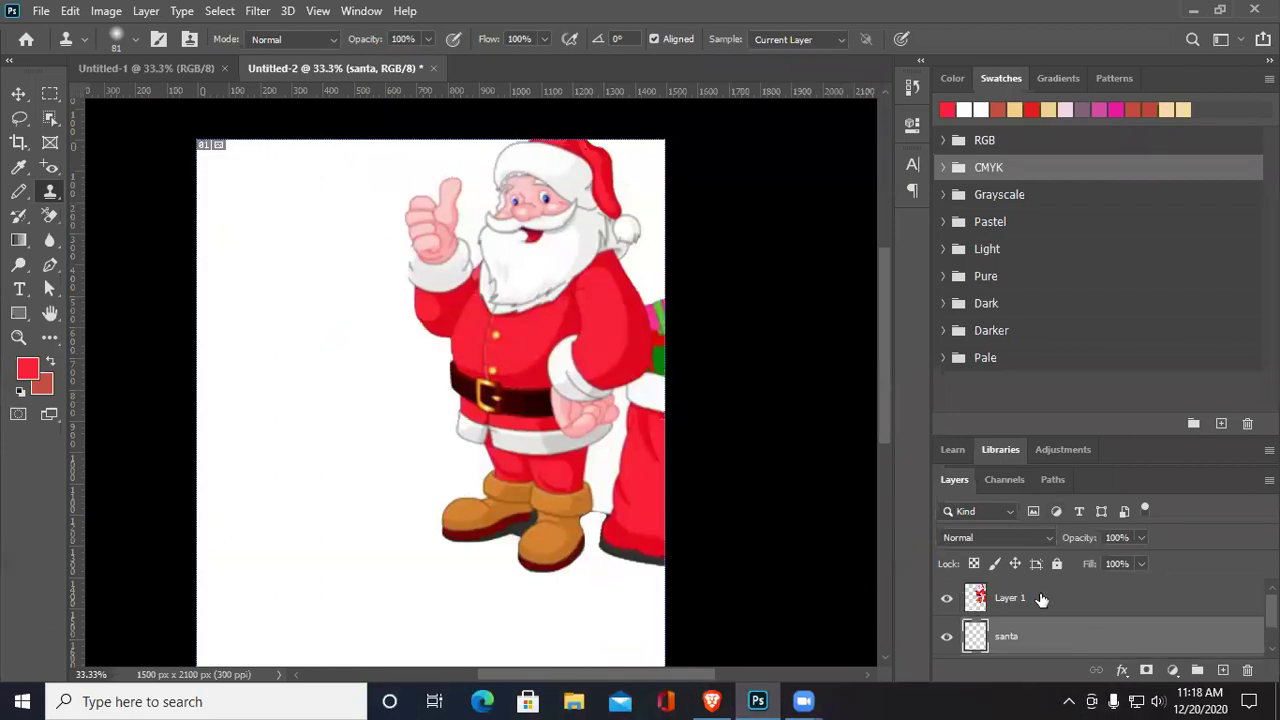
{"action": "left_click", "coordinate": [1040, 600]}
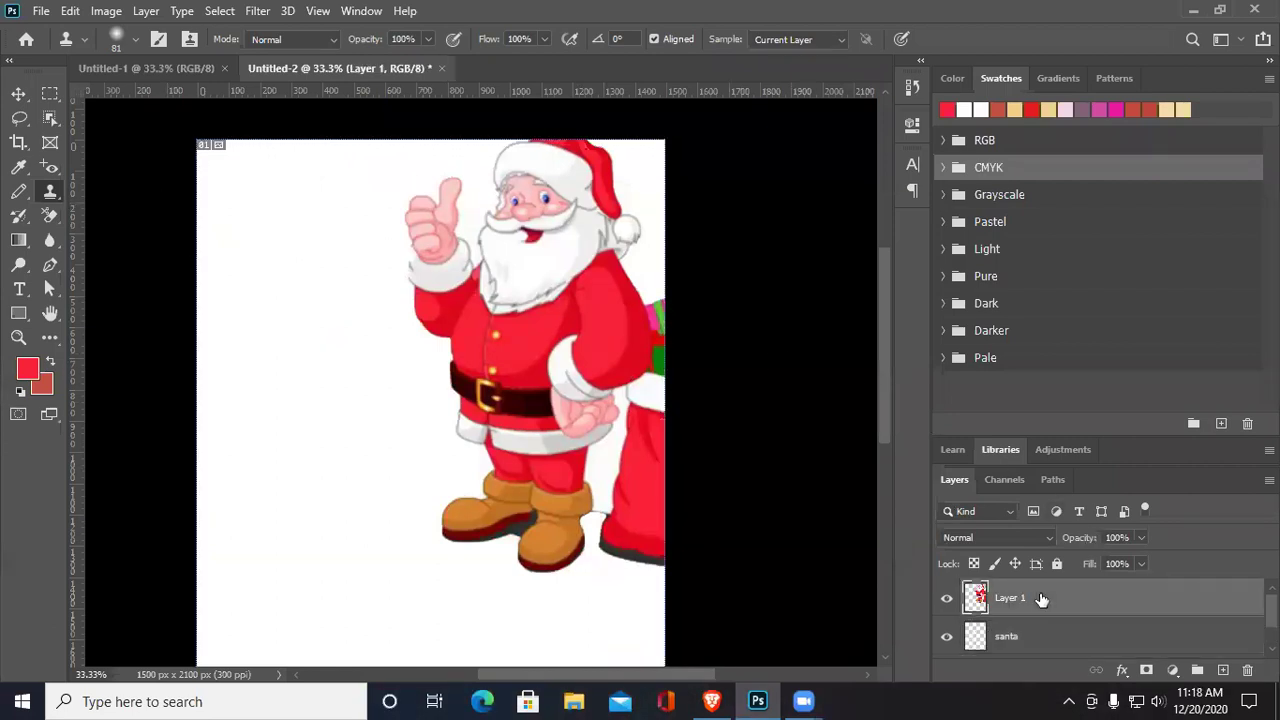
{"action": "left_click", "coordinate": [531, 322]}
{"action": "left_click", "coordinate": [648, 285]}
{"action": "left_click", "coordinate": [533, 272]}
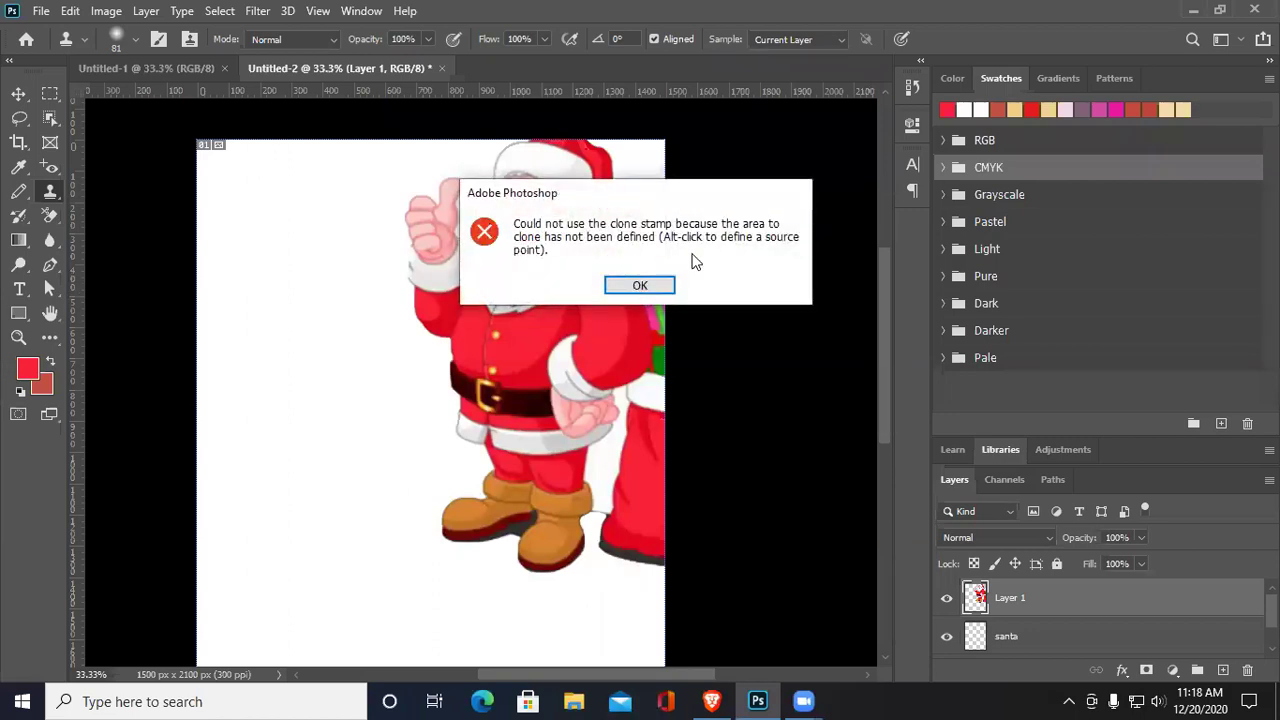
{"action": "left_click", "coordinate": [645, 286]}
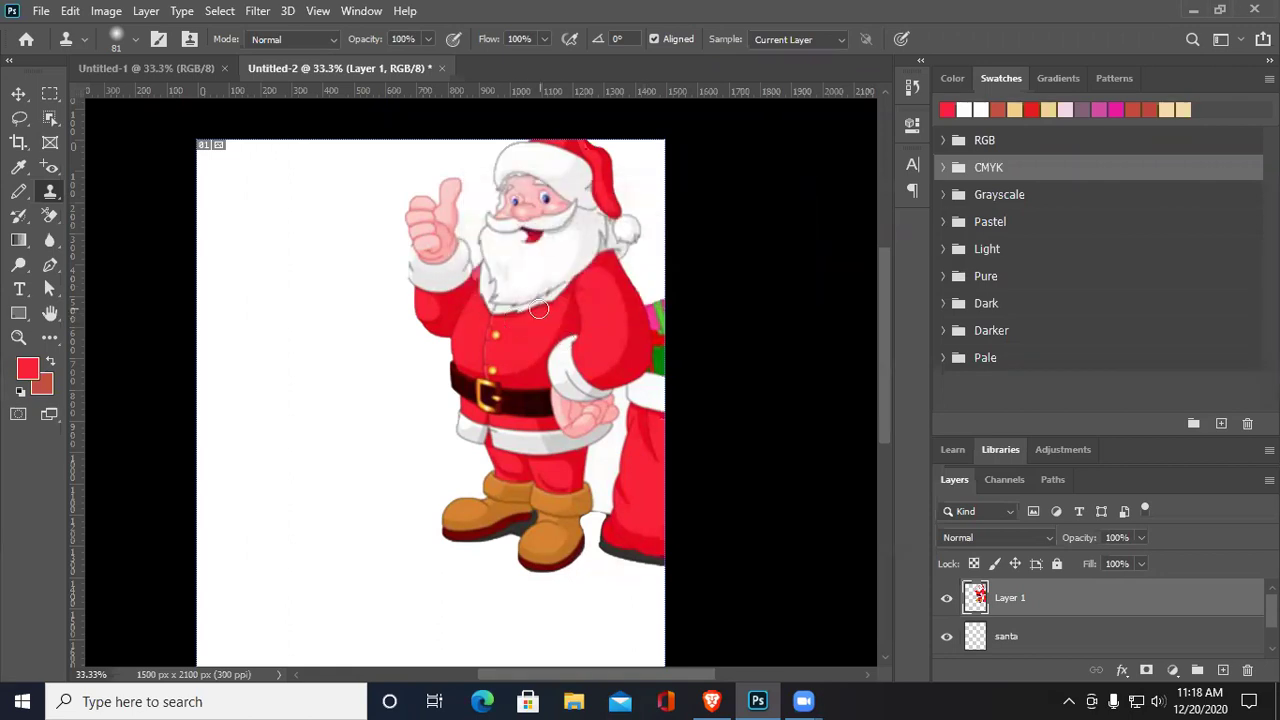
Sample the Santa's face with the Clone Stamp and paint a copy of him, from hat to boots, on the empty area beside him
{"action": "left_click", "coordinate": [534, 200], "text": "alt"}
{"action": "mouse_move", "coordinate": [252, 202]}
{"action": "left_mouse_down"}
{"action": "mouse_move", "coordinate": [286, 190]}
{"action": "mouse_move", "coordinate": [269, 194]}
{"action": "mouse_move", "coordinate": [277, 176]}
{"action": "mouse_move", "coordinate": [243, 194]}
{"action": "mouse_move", "coordinate": [252, 180]}
{"action": "mouse_move", "coordinate": [239, 160]}
{"action": "mouse_move", "coordinate": [323, 158]}
{"action": "mouse_move", "coordinate": [334, 215]}
{"action": "mouse_move", "coordinate": [328, 196]}
{"action": "mouse_move", "coordinate": [287, 232]}
{"action": "mouse_move", "coordinate": [254, 225]}
{"action": "mouse_move", "coordinate": [238, 198]}
{"action": "mouse_move", "coordinate": [256, 241]}
{"action": "mouse_move", "coordinate": [228, 274]}
{"action": "mouse_move", "coordinate": [263, 290]}
{"action": "mouse_move", "coordinate": [312, 224]}
{"action": "mouse_move", "coordinate": [342, 276]}
{"action": "mouse_move", "coordinate": [343, 255]}
{"action": "mouse_move", "coordinate": [254, 272]}
{"action": "mouse_move", "coordinate": [224, 307]}
{"action": "mouse_move", "coordinate": [262, 294]}
{"action": "mouse_move", "coordinate": [275, 343]}
{"action": "mouse_move", "coordinate": [305, 287]}
{"action": "mouse_move", "coordinate": [326, 281]}
{"action": "mouse_move", "coordinate": [342, 307]}
{"action": "mouse_move", "coordinate": [349, 237]}
{"action": "mouse_move", "coordinate": [378, 281]}
{"action": "mouse_move", "coordinate": [383, 341]}
{"action": "mouse_move", "coordinate": [389, 313]}
{"action": "mouse_move", "coordinate": [406, 335]}
{"action": "mouse_move", "coordinate": [415, 307]}
{"action": "mouse_move", "coordinate": [442, 332]}
{"action": "left_mouse_up"}
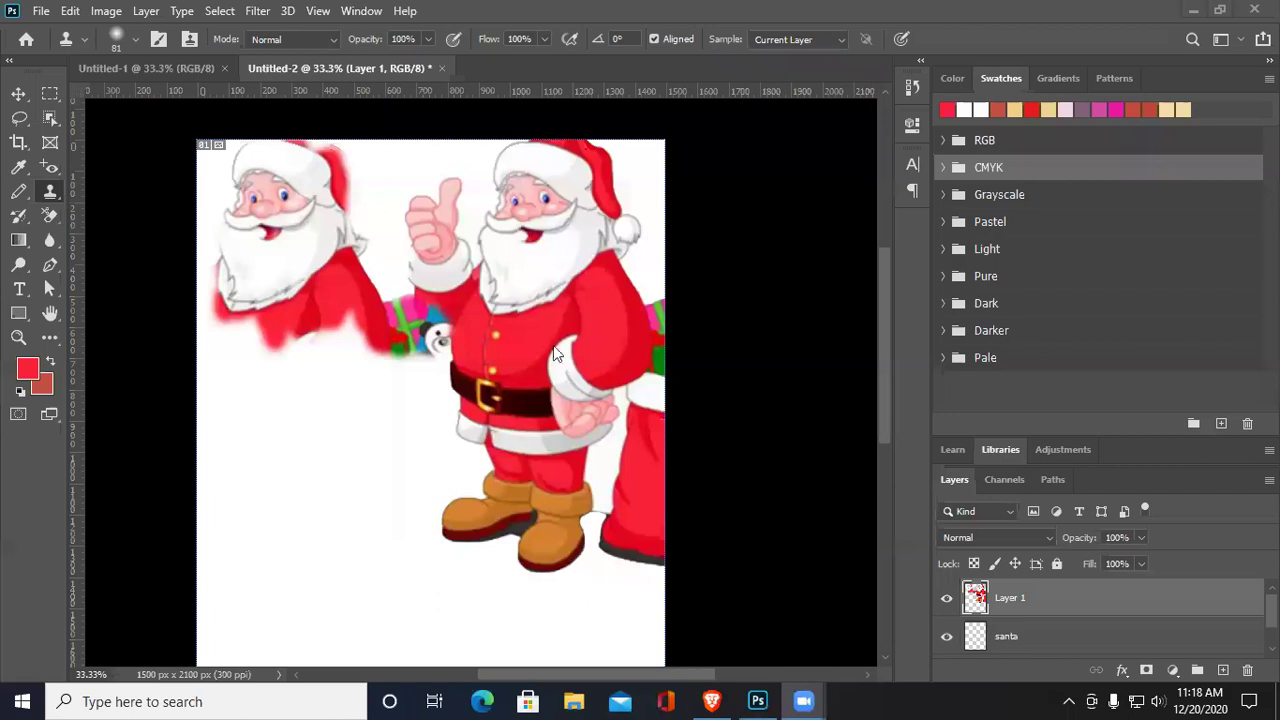
{"action": "mouse_move", "coordinate": [297, 311]}
{"action": "left_mouse_down"}
{"action": "mouse_move", "coordinate": [265, 400]}
{"action": "mouse_move", "coordinate": [225, 316]}
{"action": "mouse_move", "coordinate": [248, 382]}
{"action": "mouse_move", "coordinate": [261, 315]}
{"action": "mouse_move", "coordinate": [312, 376]}
{"action": "mouse_move", "coordinate": [357, 374]}
{"action": "mouse_move", "coordinate": [314, 354]}
{"action": "mouse_move", "coordinate": [357, 359]}
{"action": "mouse_move", "coordinate": [389, 389]}
{"action": "mouse_move", "coordinate": [407, 352]}
{"action": "mouse_move", "coordinate": [426, 397]}
{"action": "mouse_move", "coordinate": [425, 372]}
{"action": "mouse_move", "coordinate": [428, 399]}
{"action": "mouse_move", "coordinate": [449, 409]}
{"action": "mouse_move", "coordinate": [411, 421]}
{"action": "mouse_move", "coordinate": [353, 397]}
{"action": "mouse_move", "coordinate": [314, 451]}
{"action": "mouse_move", "coordinate": [306, 415]}
{"action": "mouse_move", "coordinate": [293, 455]}
{"action": "mouse_move", "coordinate": [289, 419]}
{"action": "mouse_move", "coordinate": [267, 473]}
{"action": "left_mouse_up"}
{"action": "mouse_move", "coordinate": [257, 408]}
{"action": "left_mouse_down"}
{"action": "mouse_move", "coordinate": [224, 470]}
{"action": "mouse_move", "coordinate": [207, 290]}
{"action": "mouse_move", "coordinate": [244, 224]}
{"action": "mouse_move", "coordinate": [194, 273]}
{"action": "mouse_move", "coordinate": [237, 224]}
{"action": "mouse_move", "coordinate": [179, 247]}
{"action": "mouse_move", "coordinate": [204, 234]}
{"action": "mouse_move", "coordinate": [256, 239]}
{"action": "left_mouse_up"}
{"action": "mouse_move", "coordinate": [315, 458]}
{"action": "left_mouse_down"}
{"action": "mouse_move", "coordinate": [303, 497]}
{"action": "mouse_move", "coordinate": [225, 461]}
{"action": "mouse_move", "coordinate": [229, 509]}
{"action": "mouse_move", "coordinate": [282, 505]}
{"action": "mouse_move", "coordinate": [250, 515]}
{"action": "mouse_move", "coordinate": [175, 500]}
{"action": "mouse_move", "coordinate": [190, 530]}
{"action": "mouse_move", "coordinate": [240, 511]}
{"action": "mouse_move", "coordinate": [218, 534]}
{"action": "mouse_move", "coordinate": [361, 523]}
{"action": "left_mouse_up"}
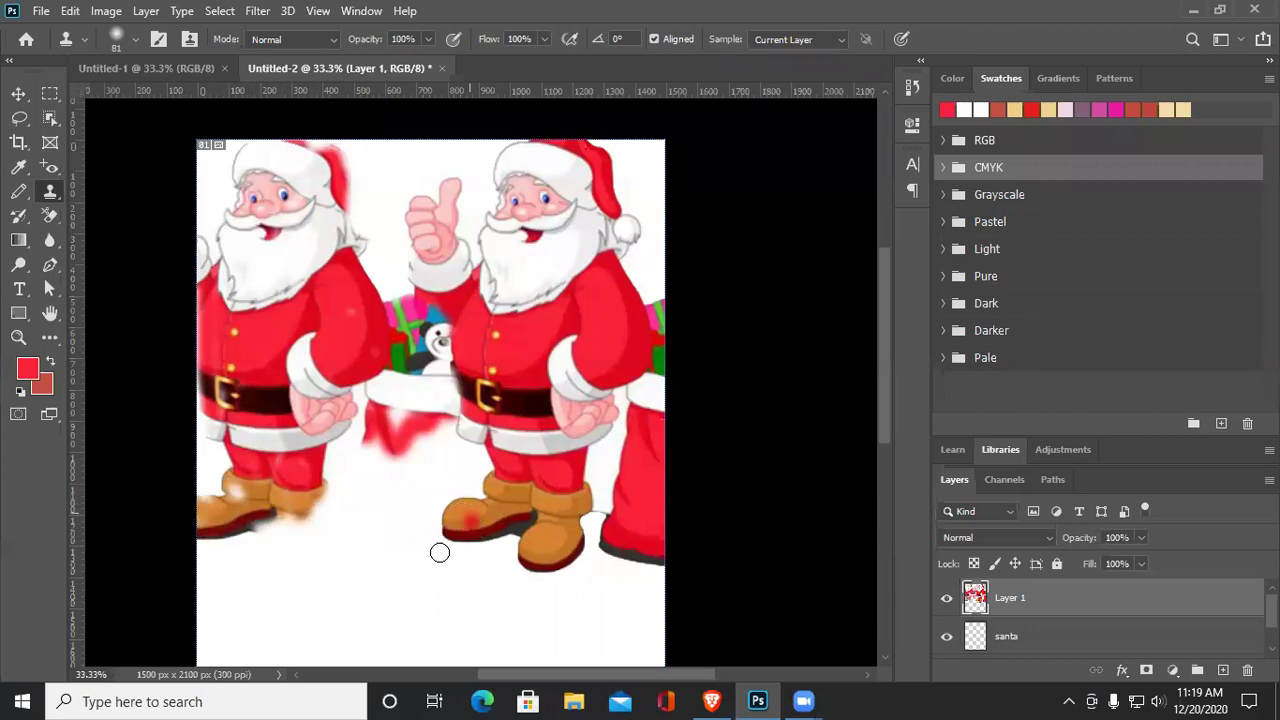
{"action": "mouse_move", "coordinate": [263, 494]}
{"action": "left_mouse_down"}
{"action": "mouse_move", "coordinate": [180, 501]}
{"action": "mouse_move", "coordinate": [239, 494]}
{"action": "mouse_move", "coordinate": [220, 531]}
{"action": "mouse_move", "coordinate": [319, 524]}
{"action": "mouse_move", "coordinate": [289, 533]}
{"action": "mouse_move", "coordinate": [288, 554]}
{"action": "mouse_move", "coordinate": [259, 545]}
{"action": "mouse_move", "coordinate": [312, 543]}
{"action": "mouse_move", "coordinate": [284, 563]}
{"action": "mouse_move", "coordinate": [306, 496]}
{"action": "mouse_move", "coordinate": [312, 511]}
{"action": "mouse_move", "coordinate": [321, 498]}
{"action": "mouse_move", "coordinate": [300, 539]}
{"action": "mouse_move", "coordinate": [301, 496]}
{"action": "mouse_move", "coordinate": [345, 500]}
{"action": "left_mouse_up"}
{"action": "mouse_move", "coordinate": [363, 442]}
{"action": "left_mouse_down"}
{"action": "mouse_move", "coordinate": [345, 537]}
{"action": "mouse_move", "coordinate": [405, 430]}
{"action": "mouse_move", "coordinate": [365, 465]}
{"action": "left_mouse_up"}
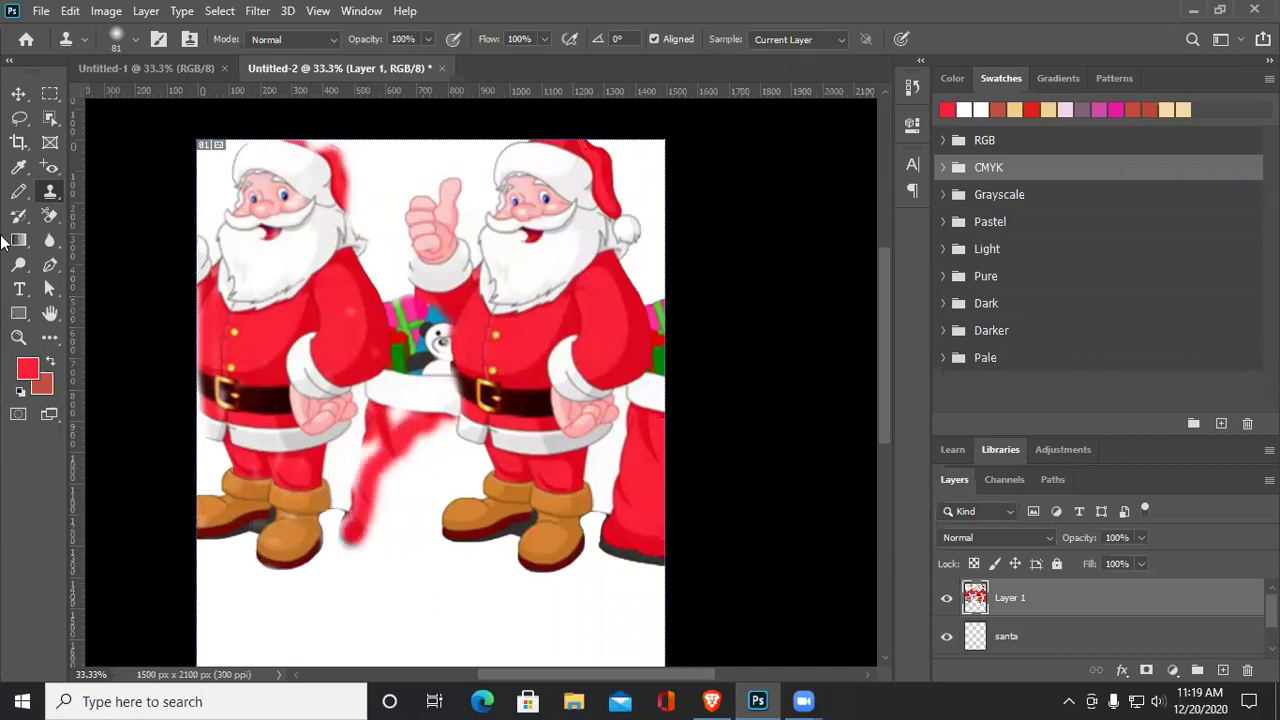
Paint a thin wavy stroke between the two Santas' heads with the Pattern Stamp tool
{"action": "right_click", "coordinate": [50, 193]}
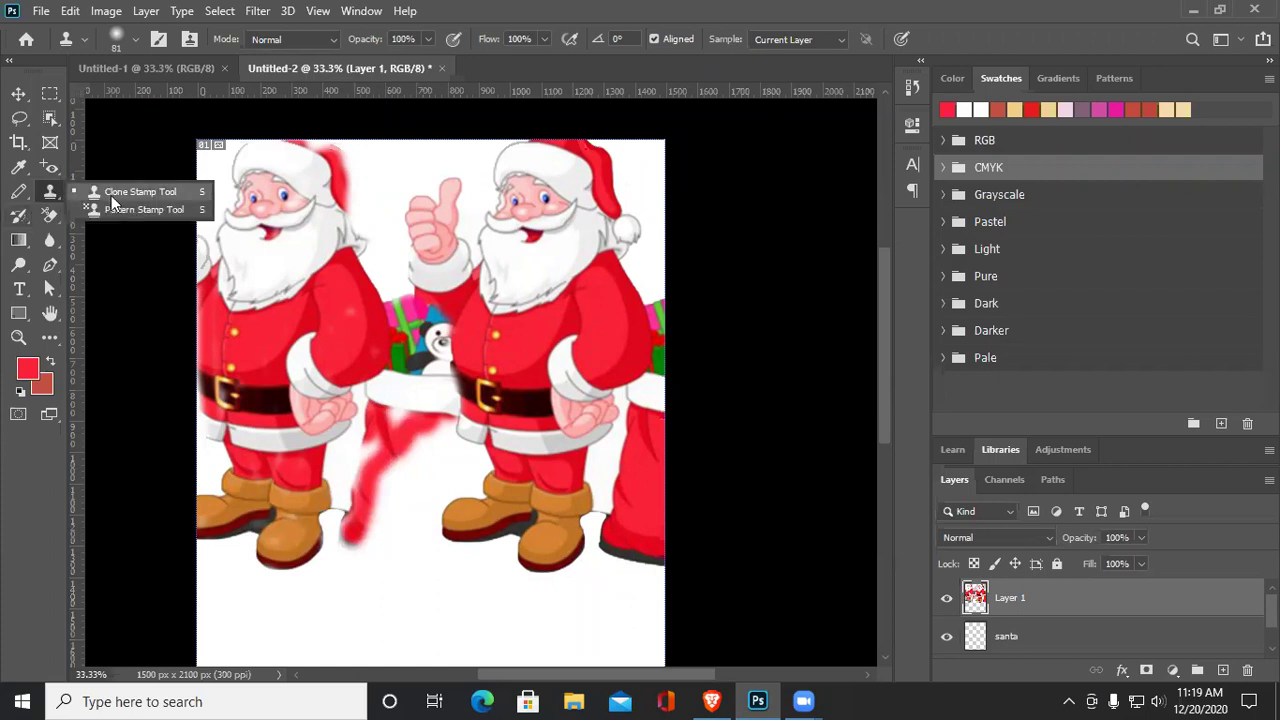
{"action": "left_click", "coordinate": [143, 211]}
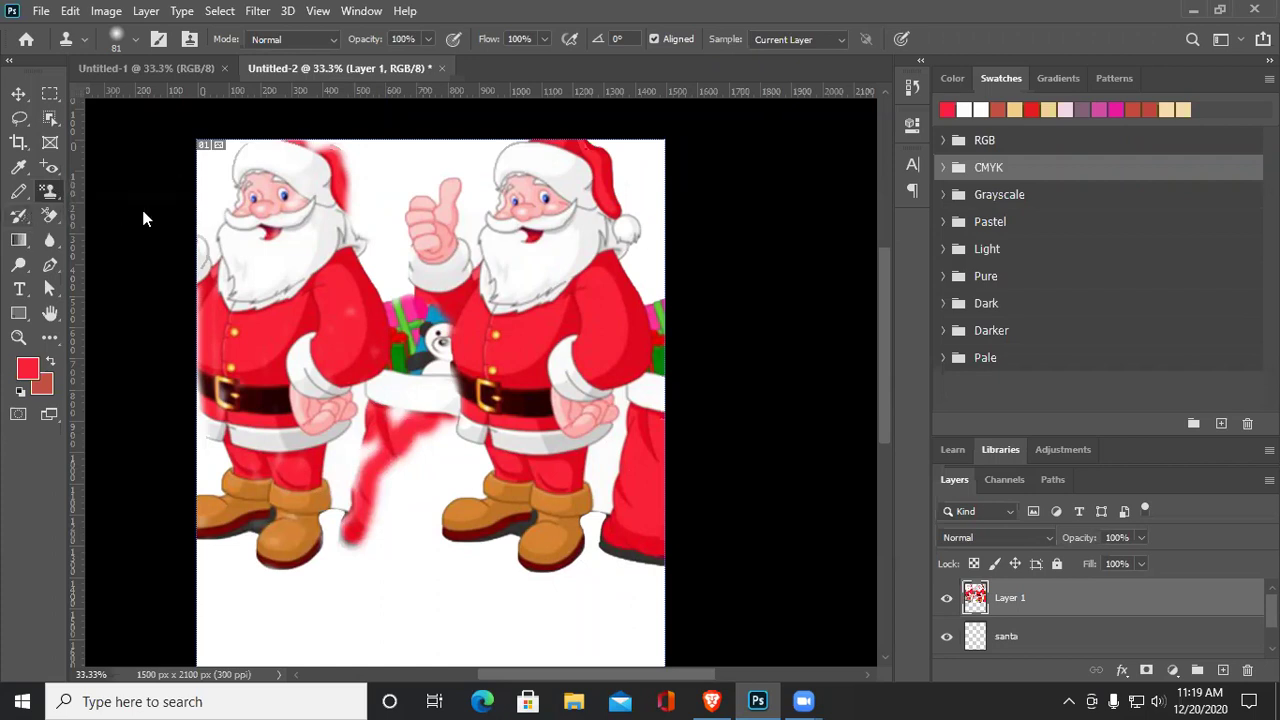
{"action": "mouse_move", "coordinate": [392, 206]}
{"action": "left_mouse_down"}
{"action": "mouse_move", "coordinate": [424, 180]}
{"action": "mouse_move", "coordinate": [490, 164]}
{"action": "left_mouse_up"}
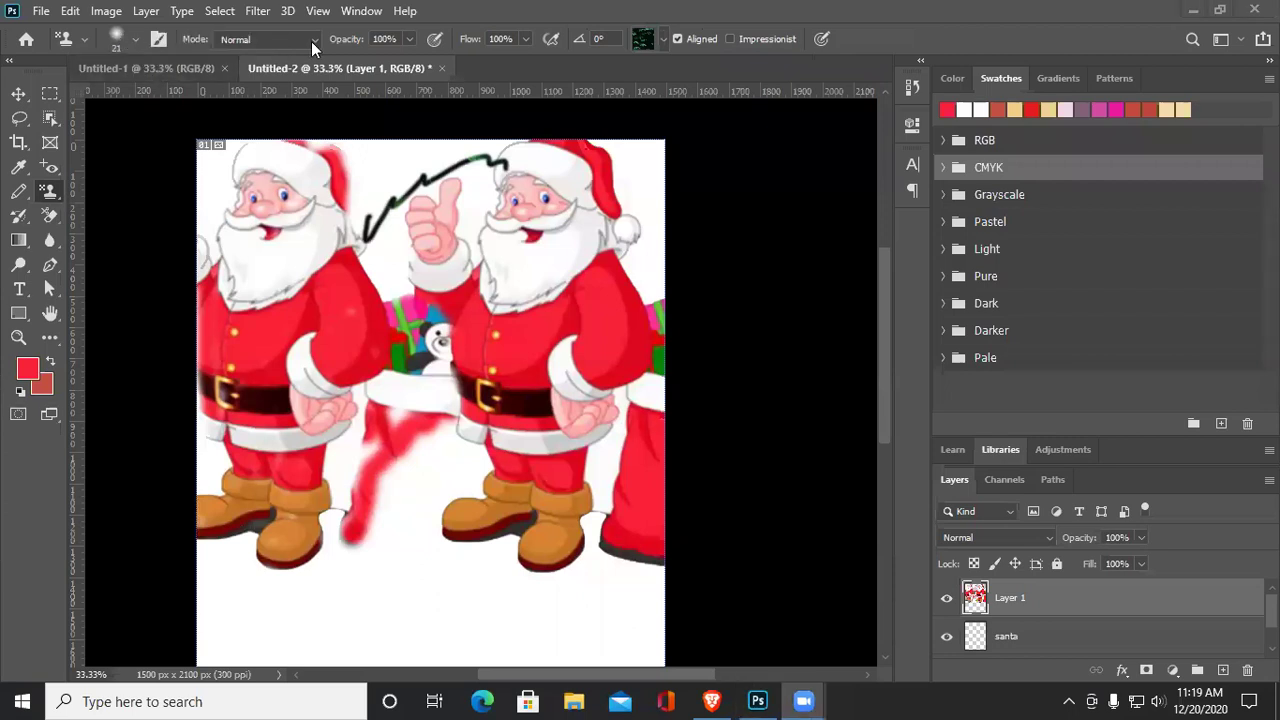
Expand the Trees pattern group and choose its first pattern, the green leaves, for the Pattern Stamp
{"action": "left_click", "coordinate": [662, 42]}
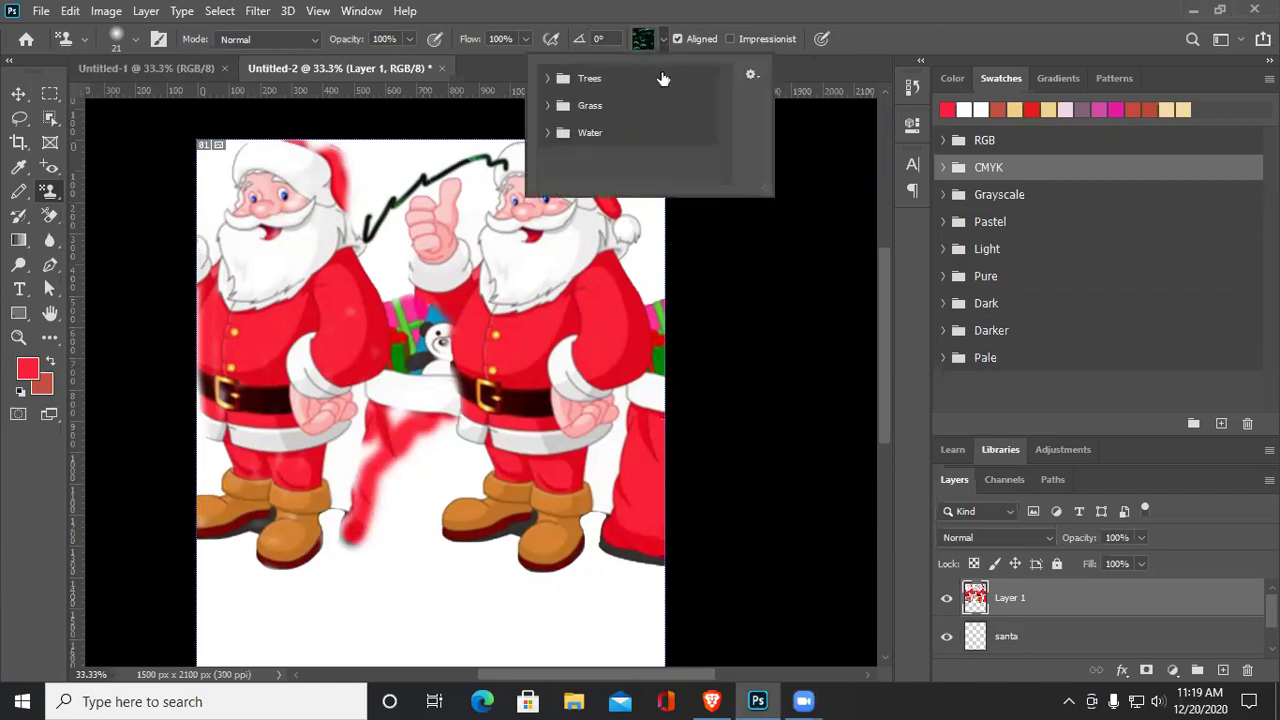
{"action": "key", "text": "Escape"}
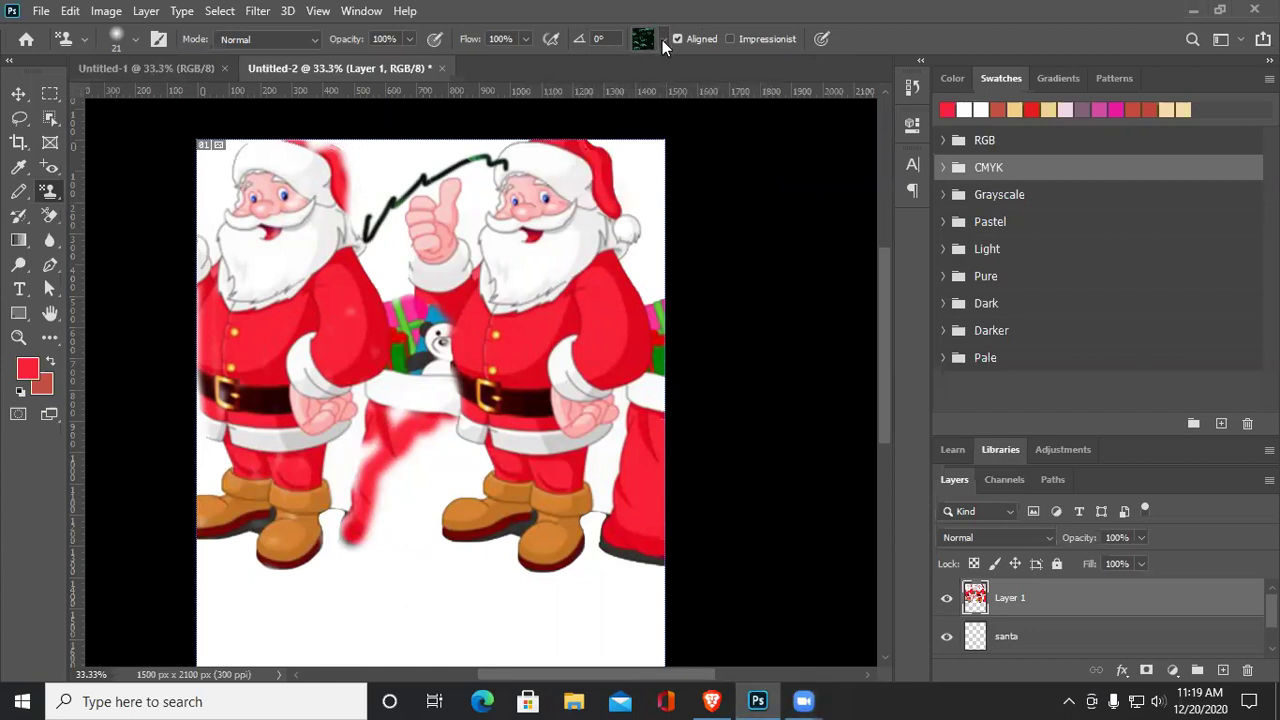
{"action": "left_click", "coordinate": [662, 40]}
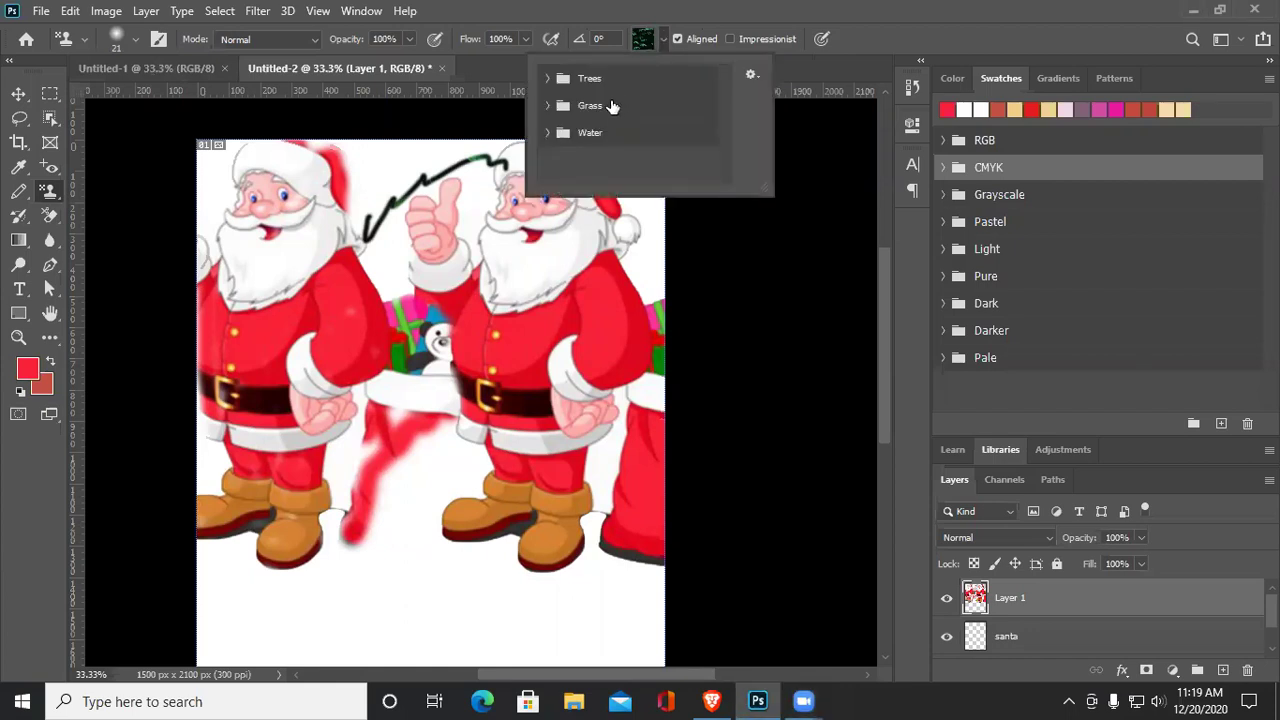
{"action": "scroll", "coordinate": [620, 108], "scroll_direction": "down", "scroll_amount": 1}
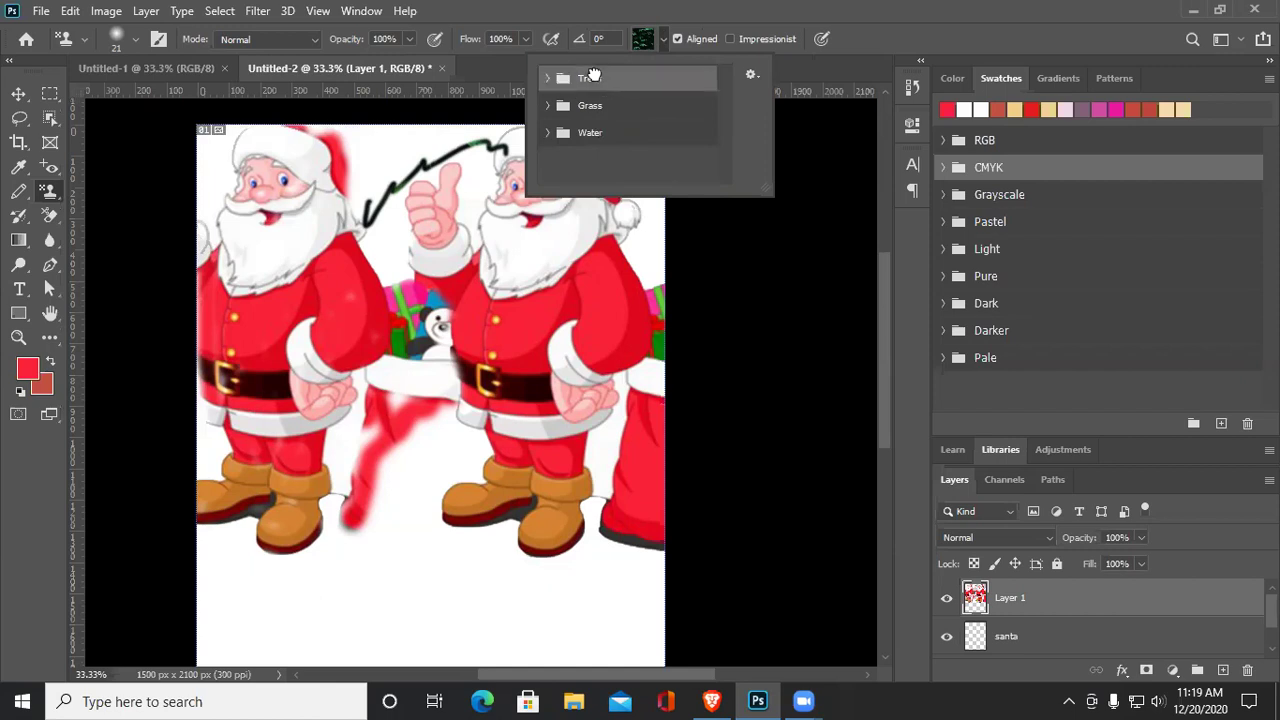
{"action": "key", "text": "Escape"}
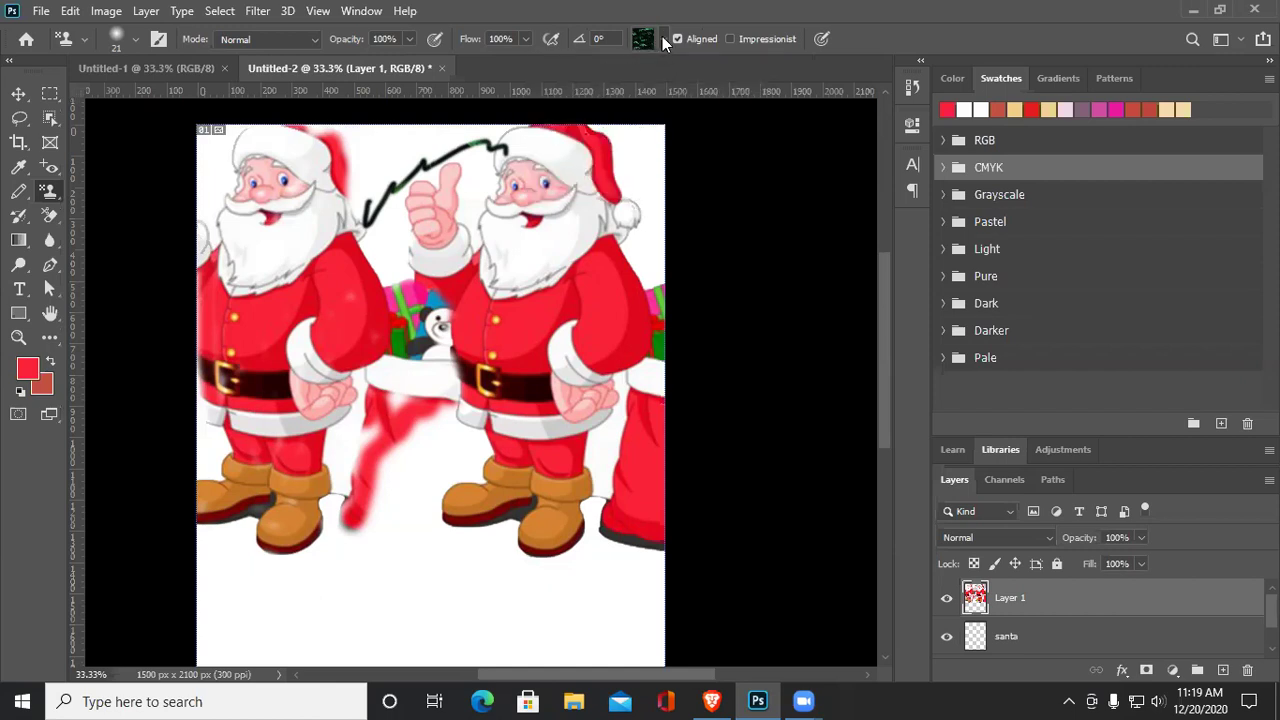
{"action": "left_click", "coordinate": [662, 38]}
{"action": "left_click", "coordinate": [548, 78]}
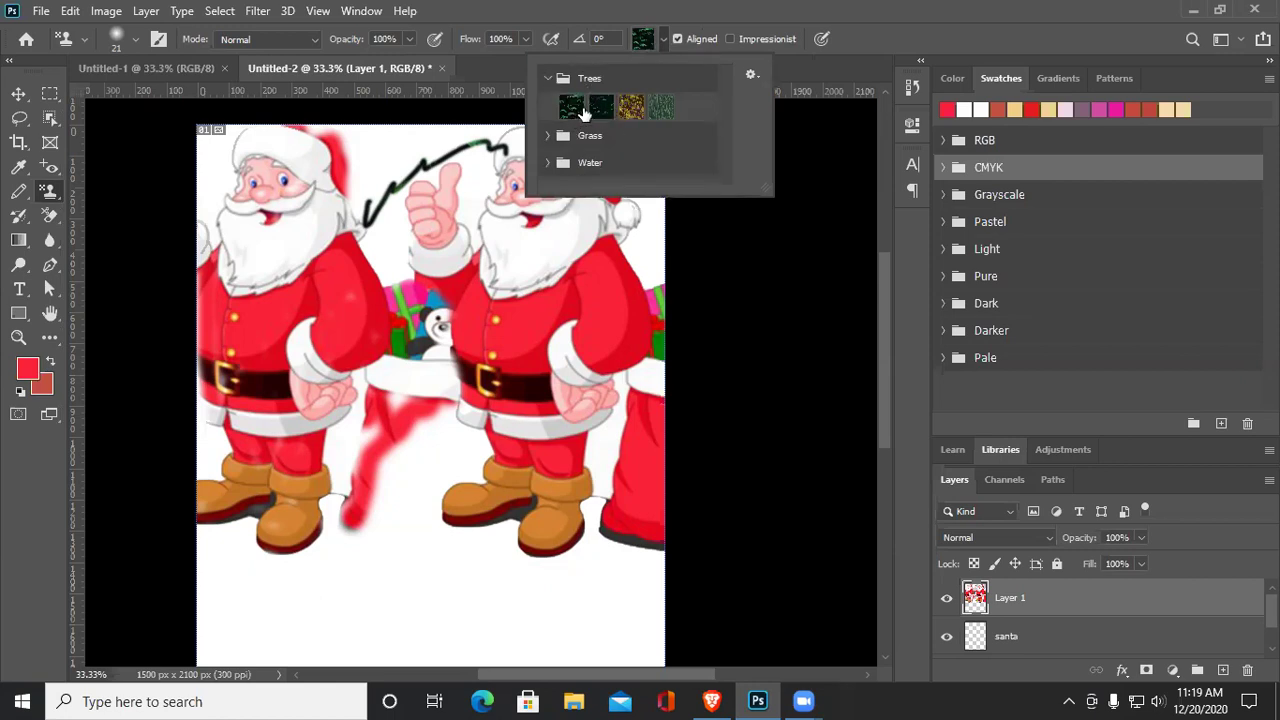
{"action": "left_click", "coordinate": [572, 110]}
{"action": "left_click", "coordinate": [649, 38]}
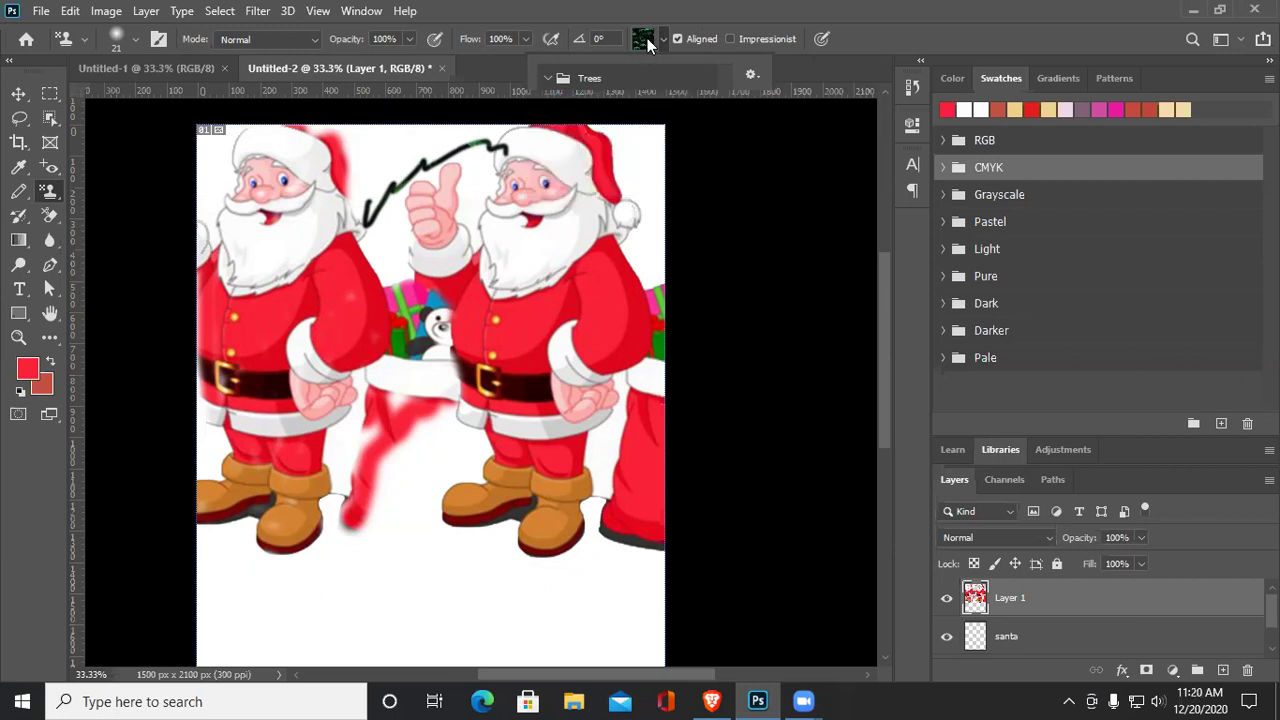
Set the brush size to 259 px and paint the leaf pattern over the cloned Santa's body and the area below
{"action": "right_click", "coordinate": [400, 535]}
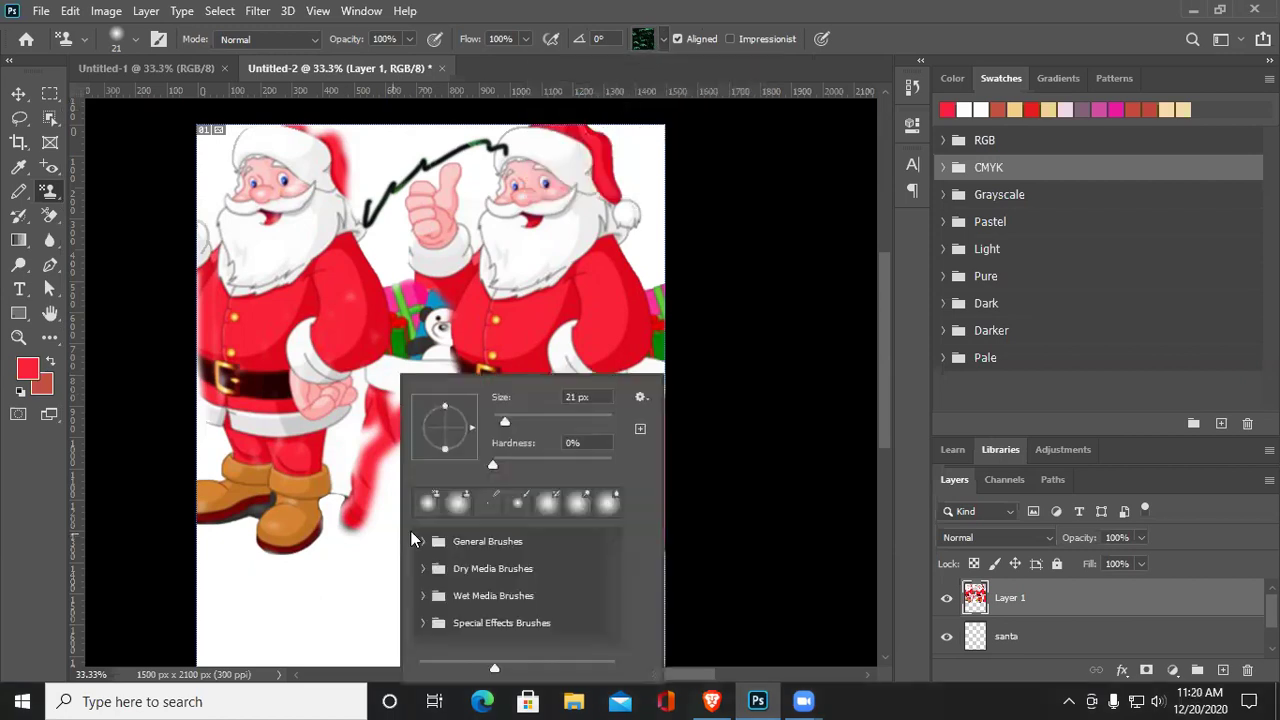
{"action": "left_click_drag", "start_coordinate": [504, 421], "coordinate": [585, 421]}
{"action": "mouse_move", "coordinate": [358, 549]}
{"action": "left_mouse_down"}
{"action": "mouse_move", "coordinate": [420, 543]}
{"action": "mouse_move", "coordinate": [383, 465]}
{"action": "mouse_move", "coordinate": [346, 483]}
{"action": "mouse_move", "coordinate": [330, 520]}
{"action": "mouse_move", "coordinate": [290, 500]}
{"action": "mouse_move", "coordinate": [270, 440]}
{"action": "mouse_move", "coordinate": [377, 400]}
{"action": "mouse_move", "coordinate": [240, 450]}
{"action": "mouse_move", "coordinate": [350, 370]}
{"action": "mouse_move", "coordinate": [230, 400]}
{"action": "mouse_move", "coordinate": [313, 347]}
{"action": "mouse_move", "coordinate": [430, 470]}
{"action": "mouse_move", "coordinate": [434, 400]}
{"action": "mouse_move", "coordinate": [400, 320]}
{"action": "mouse_move", "coordinate": [442, 292]}
{"action": "mouse_move", "coordinate": [269, 271]}
{"action": "mouse_move", "coordinate": [251, 434]}
{"action": "mouse_move", "coordinate": [351, 509]}
{"action": "mouse_move", "coordinate": [199, 523]}
{"action": "mouse_move", "coordinate": [226, 283]}
{"action": "mouse_move", "coordinate": [360, 480]}
{"action": "mouse_move", "coordinate": [211, 563]}
{"action": "mouse_move", "coordinate": [380, 560]}
{"action": "mouse_move", "coordinate": [471, 423]}
{"action": "mouse_move", "coordinate": [423, 623]}
{"action": "mouse_move", "coordinate": [311, 622]}
{"action": "left_mouse_up"}
Choose the yellow forest pattern, third in the Trees group, and paint it over the leaf-covered area
{"action": "left_click", "coordinate": [663, 43]}
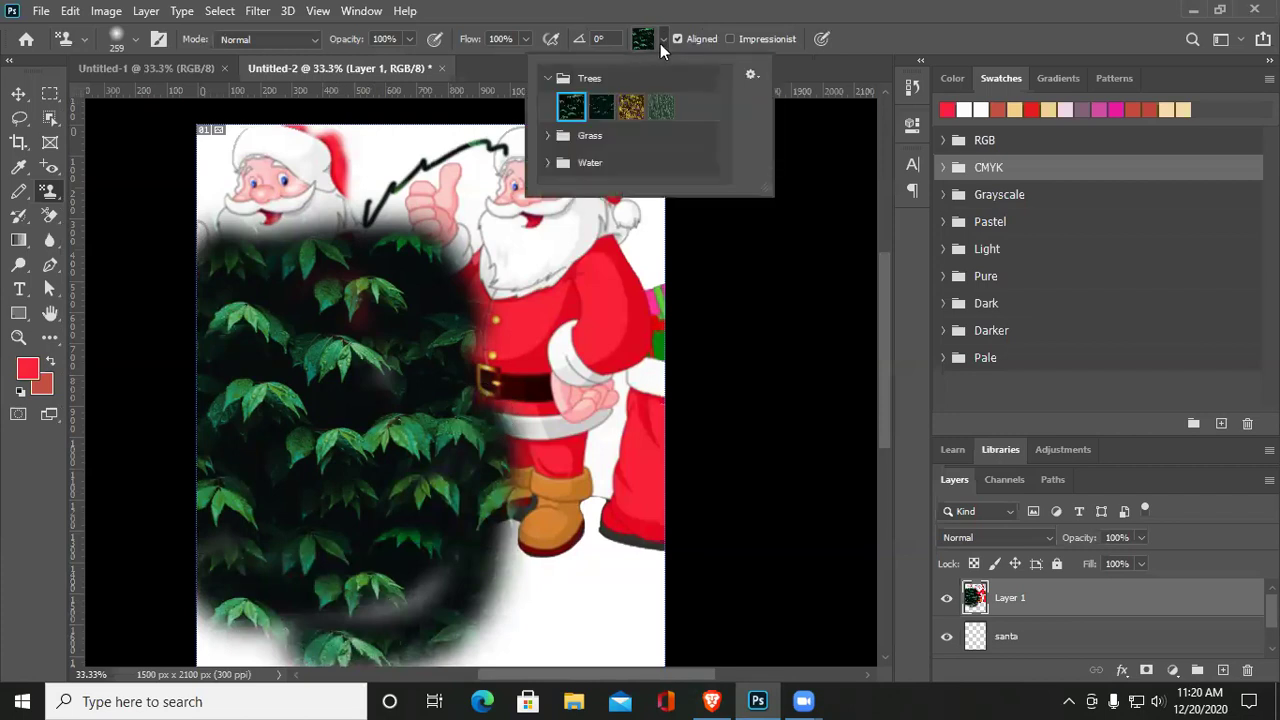
{"action": "left_click", "coordinate": [634, 108]}
{"action": "mouse_move", "coordinate": [320, 363]}
{"action": "left_mouse_down"}
{"action": "mouse_move", "coordinate": [251, 349]}
{"action": "mouse_move", "coordinate": [262, 380]}
{"action": "mouse_move", "coordinate": [424, 360]}
{"action": "mouse_move", "coordinate": [217, 529]}
{"action": "mouse_move", "coordinate": [251, 409]}
{"action": "mouse_move", "coordinate": [414, 571]}
{"action": "mouse_move", "coordinate": [258, 598]}
{"action": "mouse_move", "coordinate": [418, 554]}
{"action": "mouse_move", "coordinate": [340, 640]}
{"action": "mouse_move", "coordinate": [251, 634]}
{"action": "mouse_move", "coordinate": [450, 585]}
{"action": "mouse_move", "coordinate": [477, 423]}
{"action": "mouse_move", "coordinate": [423, 300]}
{"action": "mouse_move", "coordinate": [415, 503]}
{"action": "mouse_move", "coordinate": [405, 293]}
{"action": "mouse_move", "coordinate": [286, 271]}
{"action": "mouse_move", "coordinate": [214, 277]}
{"action": "mouse_move", "coordinate": [285, 240]}
{"action": "left_mouse_up"}
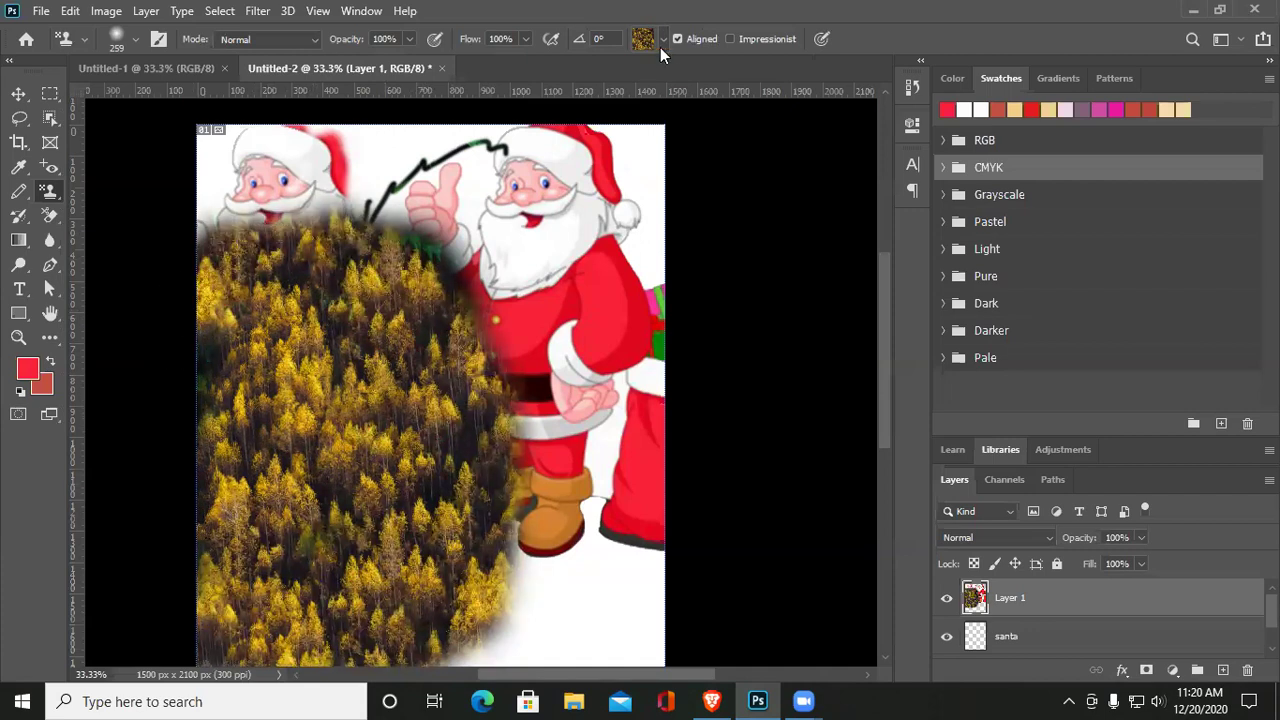
Choose the light blue pattern, third in the Water group, and paint it over the forest-covered area with the Pattern Stamp
{"action": "left_click", "coordinate": [663, 41]}
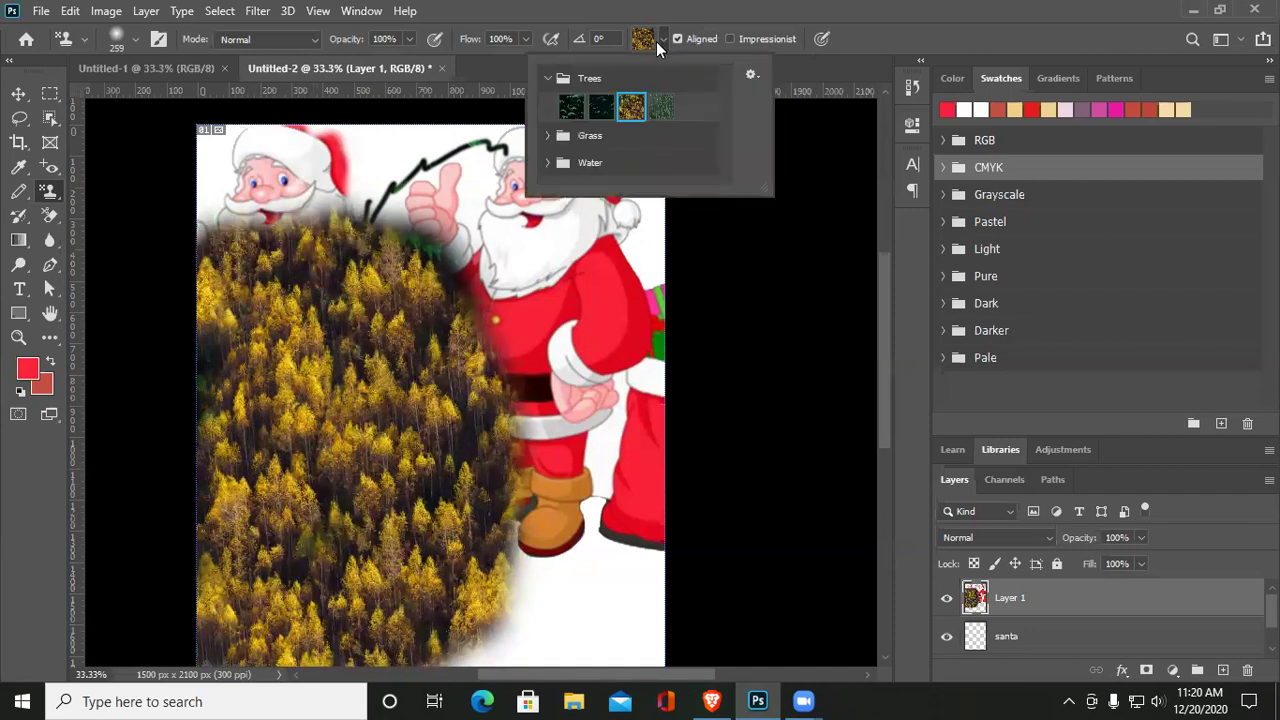
{"action": "left_click", "coordinate": [598, 136]}
{"action": "left_click", "coordinate": [607, 162]}
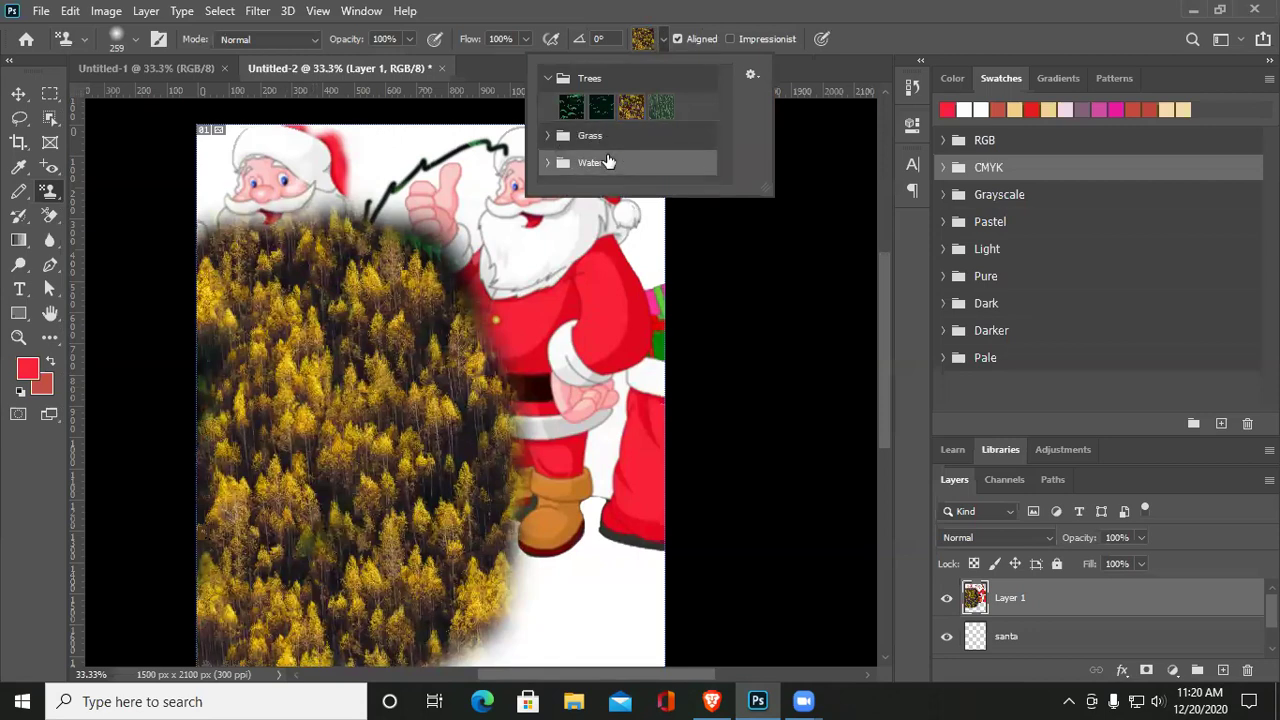
{"action": "left_click", "coordinate": [607, 162]}
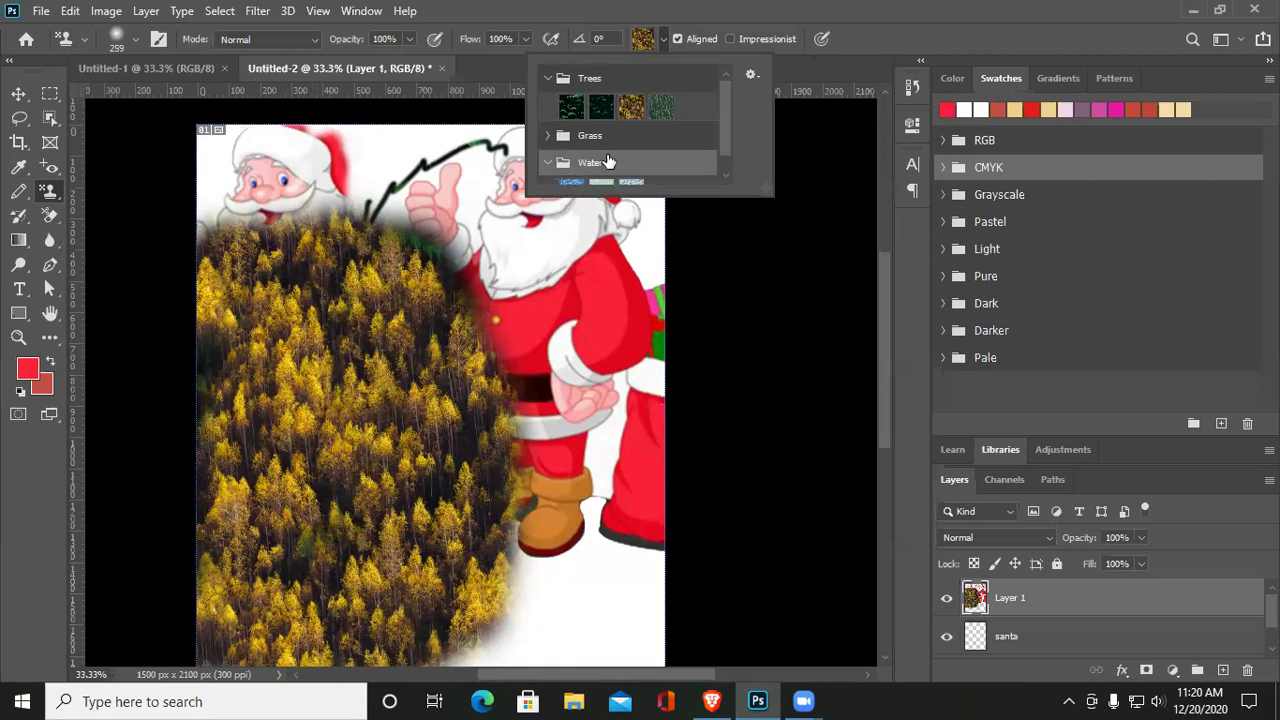
{"action": "scroll", "coordinate": [710, 140], "scroll_direction": "down", "scroll_amount": 1}
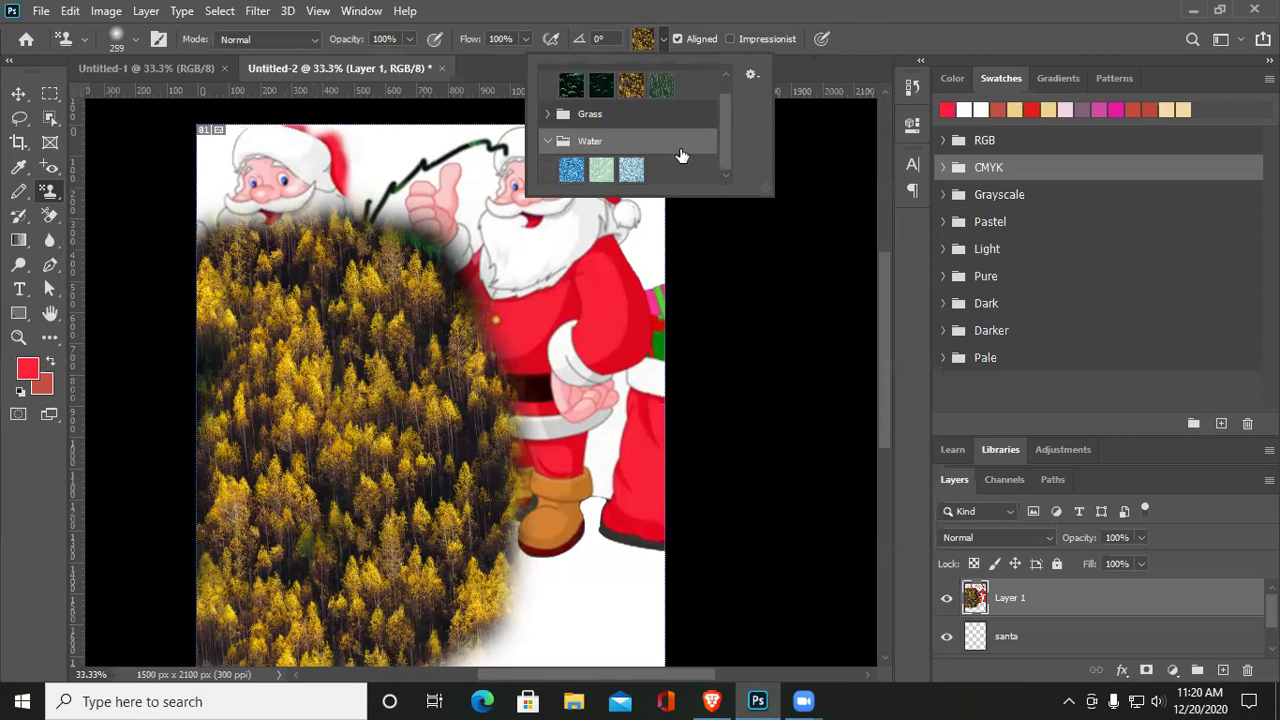
{"action": "key", "text": "Escape"}
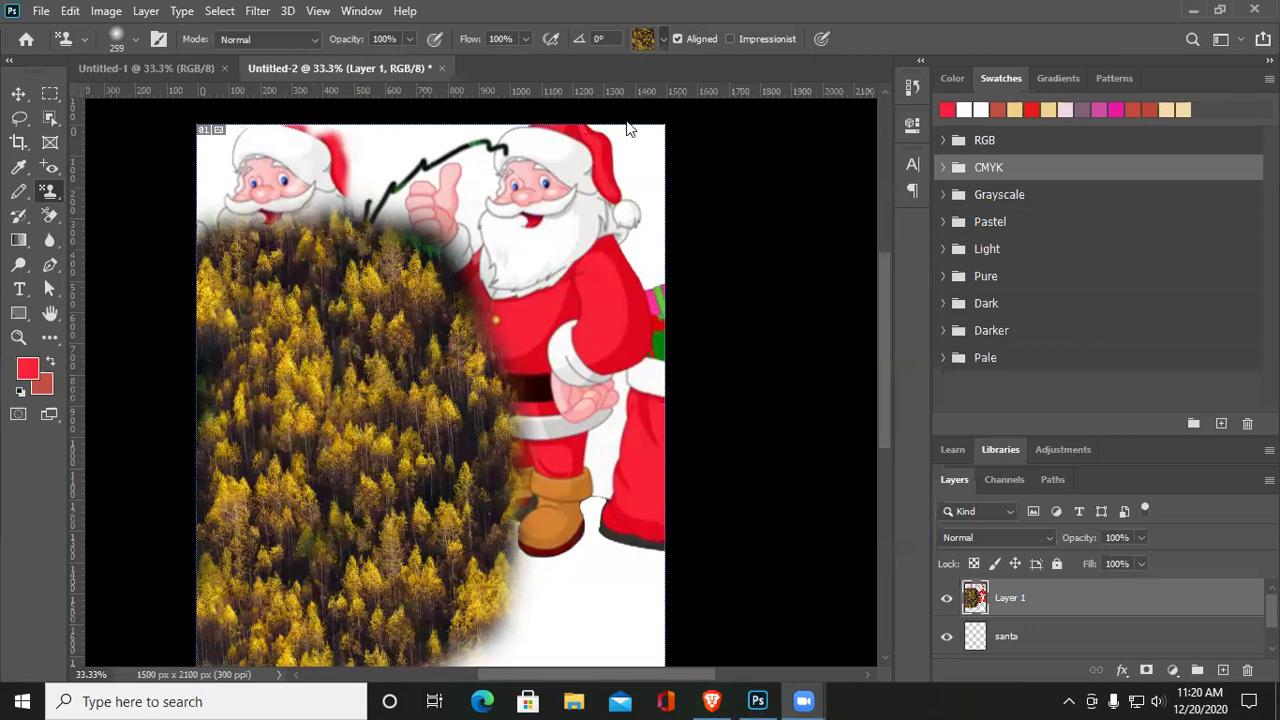
{"action": "left_click", "coordinate": [665, 41]}
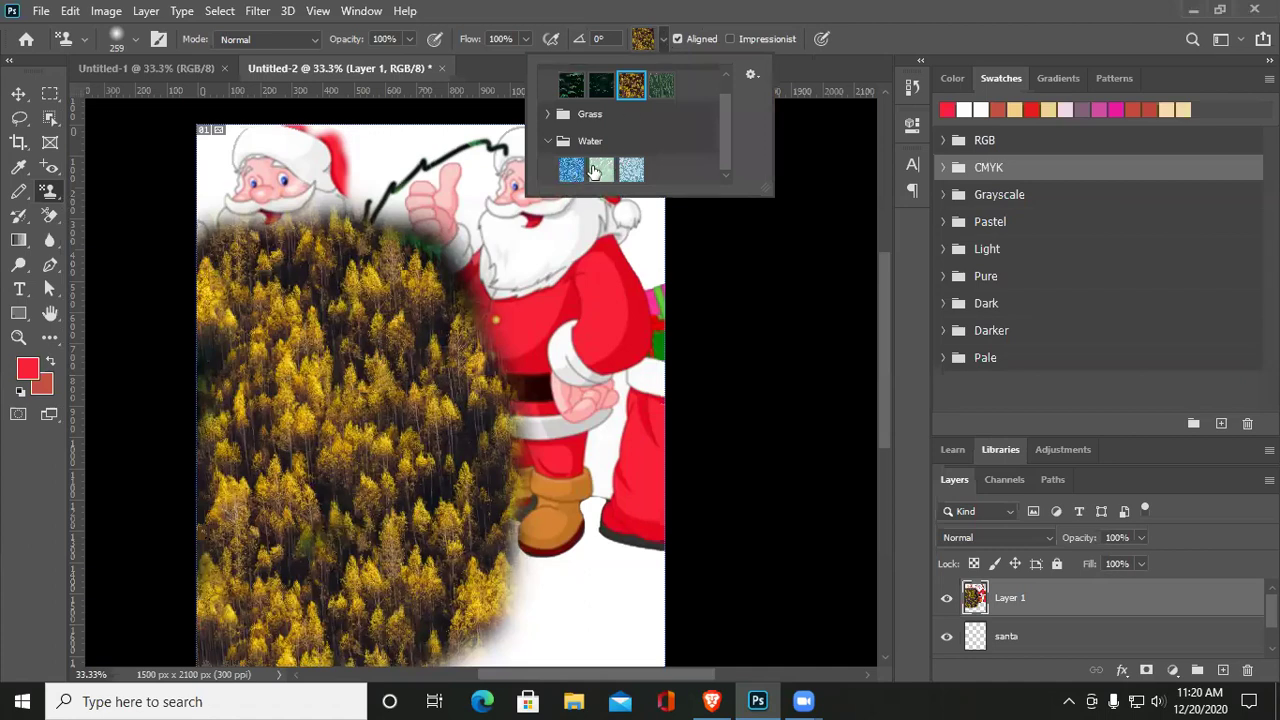
{"action": "left_click", "coordinate": [632, 169]}
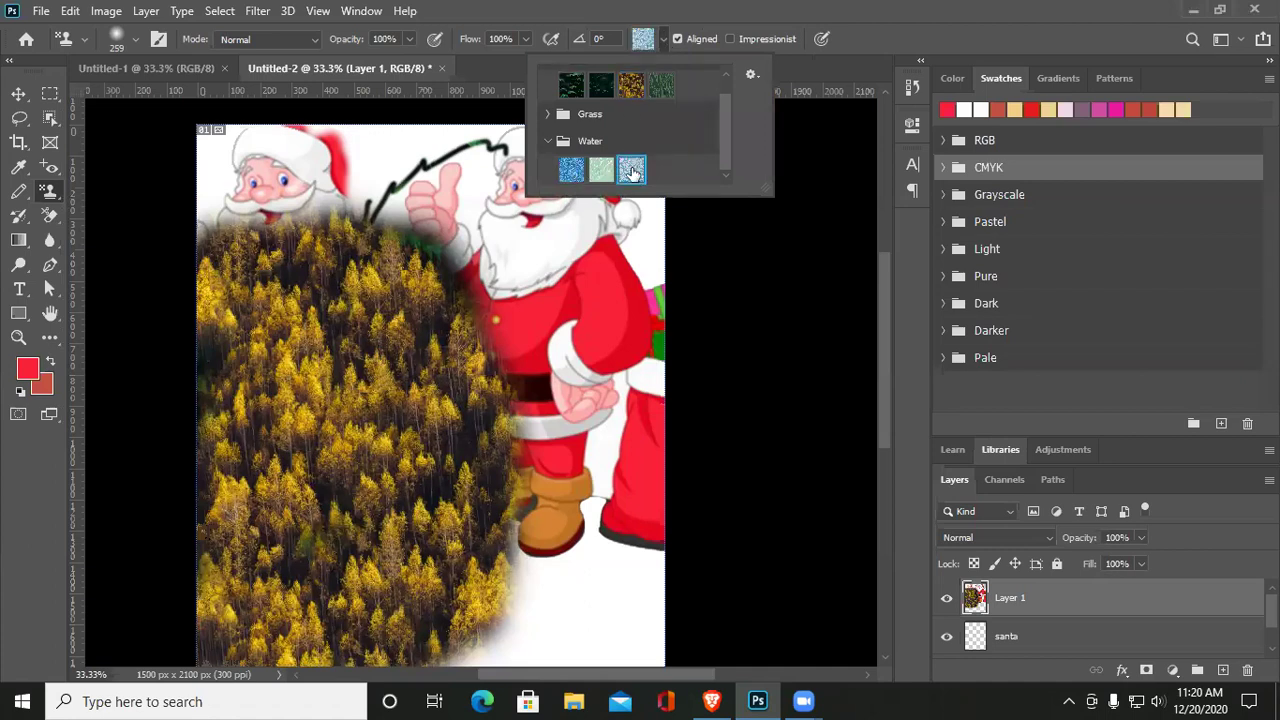
{"action": "mouse_move", "coordinate": [390, 430]}
{"action": "left_mouse_down"}
{"action": "mouse_move", "coordinate": [300, 400]}
{"action": "mouse_move", "coordinate": [280, 340]}
{"action": "mouse_move", "coordinate": [360, 340]}
{"action": "mouse_move", "coordinate": [345, 500]}
{"action": "mouse_move", "coordinate": [270, 510]}
{"action": "mouse_move", "coordinate": [214, 457]}
{"action": "mouse_move", "coordinate": [398, 356]}
{"action": "mouse_move", "coordinate": [380, 470]}
{"action": "mouse_move", "coordinate": [240, 330]}
{"action": "mouse_move", "coordinate": [300, 287]}
{"action": "mouse_move", "coordinate": [380, 280]}
{"action": "mouse_move", "coordinate": [450, 360]}
{"action": "mouse_move", "coordinate": [300, 580]}
{"action": "mouse_move", "coordinate": [400, 540]}
{"action": "mouse_move", "coordinate": [200, 557]}
{"action": "mouse_move", "coordinate": [260, 640]}
{"action": "mouse_move", "coordinate": [420, 604]}
{"action": "mouse_move", "coordinate": [441, 433]}
{"action": "left_mouse_up"}
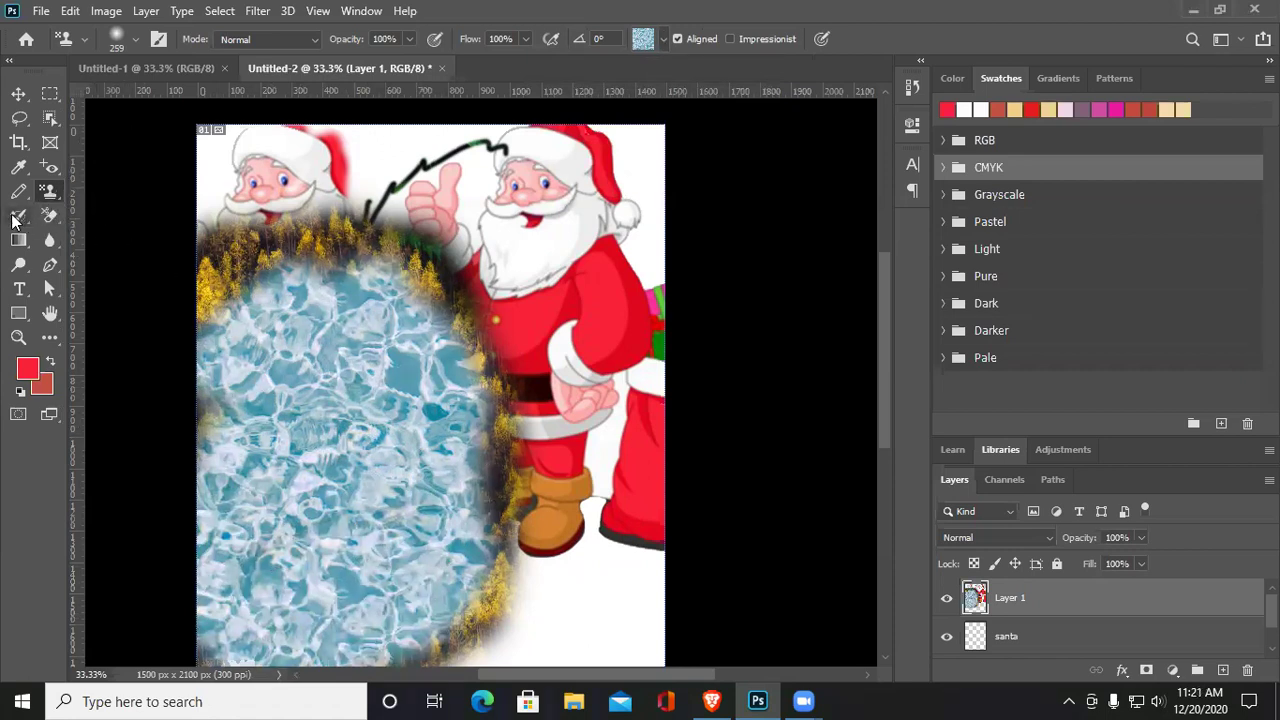
Paint over the whole canvas with the History Brush, enlarging the brush to 338 px, to restore the layer to white
{"action": "left_click", "coordinate": [17, 219]}
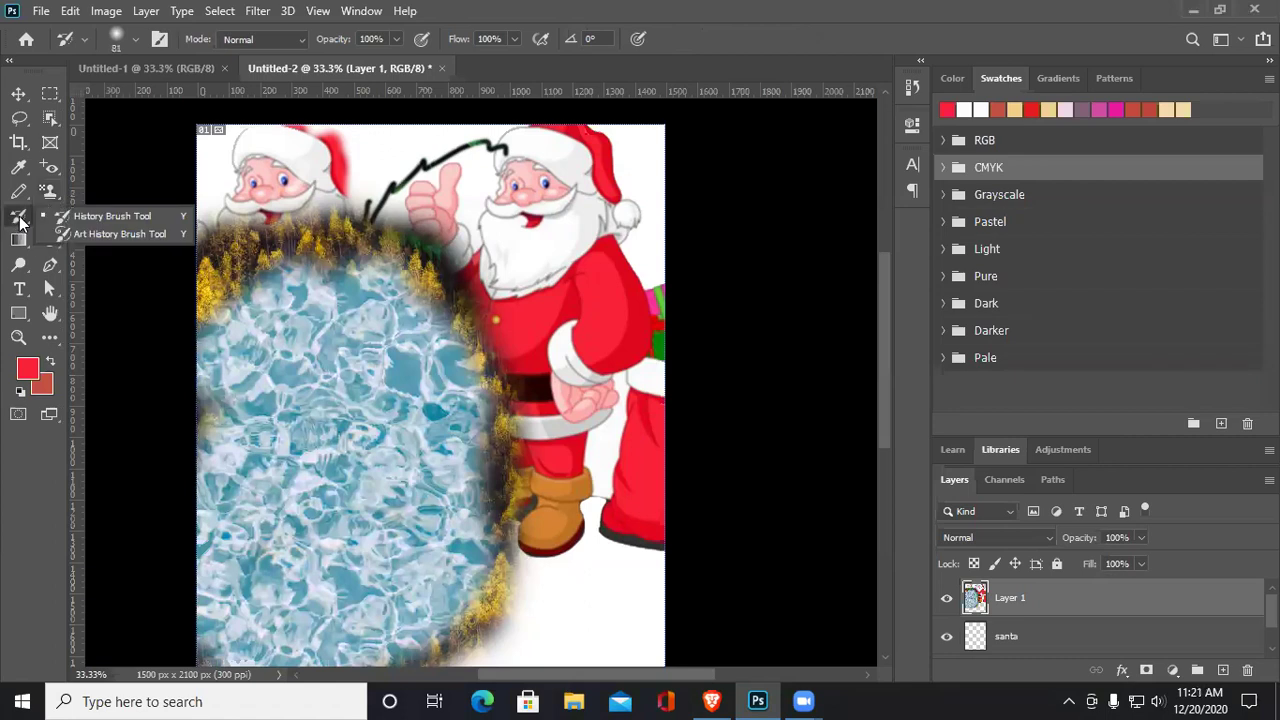
{"action": "left_click", "coordinate": [109, 216]}
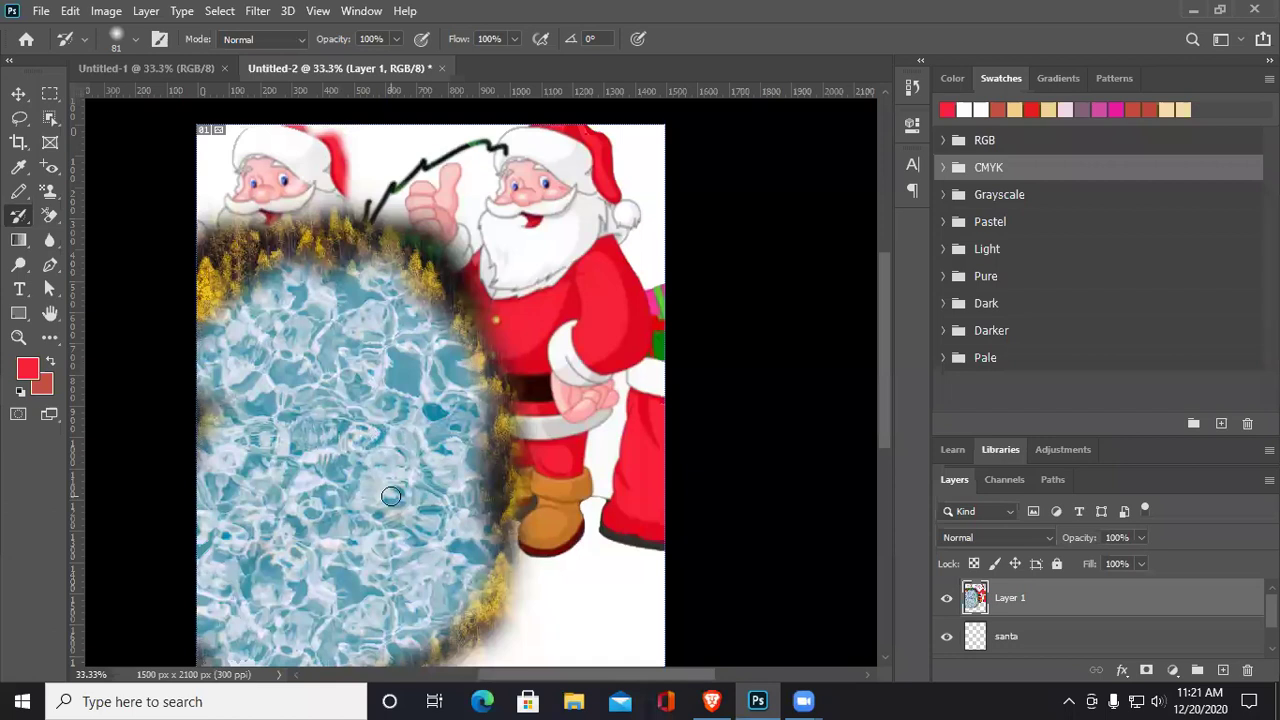
{"action": "mouse_move", "coordinate": [390, 495]}
{"action": "left_mouse_down"}
{"action": "mouse_move", "coordinate": [385, 526]}
{"action": "mouse_move", "coordinate": [458, 519]}
{"action": "mouse_move", "coordinate": [392, 547]}
{"action": "mouse_move", "coordinate": [409, 549]}
{"action": "mouse_move", "coordinate": [428, 588]}
{"action": "mouse_move", "coordinate": [366, 586]}
{"action": "mouse_move", "coordinate": [267, 633]}
{"action": "mouse_move", "coordinate": [400, 627]}
{"action": "mouse_move", "coordinate": [400, 574]}
{"action": "left_mouse_up"}
{"action": "right_click", "coordinate": [400, 574]}
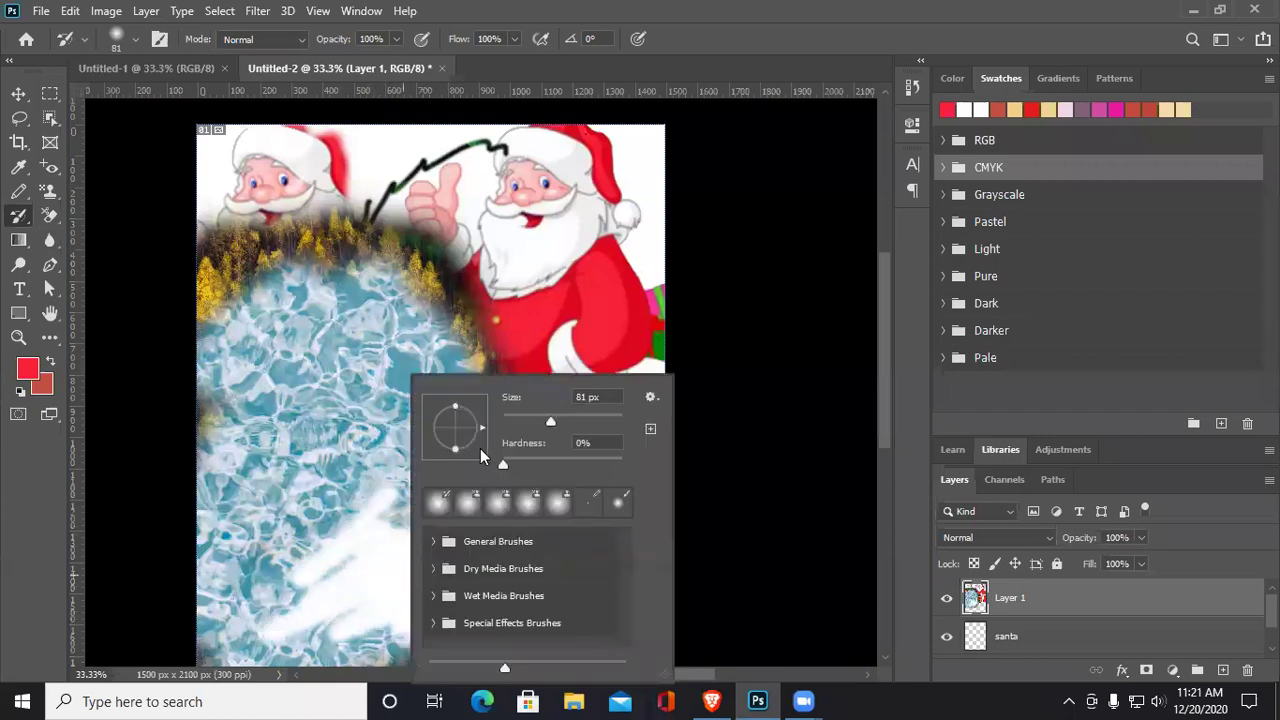
{"action": "left_click", "coordinate": [598, 421]}
{"action": "mouse_move", "coordinate": [330, 470]}
{"action": "left_mouse_down"}
{"action": "mouse_move", "coordinate": [371, 437]}
{"action": "mouse_move", "coordinate": [457, 443]}
{"action": "mouse_move", "coordinate": [531, 385]}
{"action": "mouse_move", "coordinate": [421, 609]}
{"action": "mouse_move", "coordinate": [466, 543]}
{"action": "mouse_move", "coordinate": [394, 343]}
{"action": "mouse_move", "coordinate": [306, 505]}
{"action": "mouse_move", "coordinate": [343, 377]}
{"action": "mouse_move", "coordinate": [274, 320]}
{"action": "mouse_move", "coordinate": [254, 190]}
{"action": "mouse_move", "coordinate": [320, 129]}
{"action": "mouse_move", "coordinate": [206, 360]}
{"action": "mouse_move", "coordinate": [206, 391]}
{"action": "mouse_move", "coordinate": [278, 477]}
{"action": "mouse_move", "coordinate": [246, 529]}
{"action": "mouse_move", "coordinate": [377, 609]}
{"action": "mouse_move", "coordinate": [537, 580]}
{"action": "mouse_move", "coordinate": [550, 625]}
{"action": "mouse_move", "coordinate": [557, 563]}
{"action": "mouse_move", "coordinate": [637, 509]}
{"action": "mouse_move", "coordinate": [631, 560]}
{"action": "mouse_move", "coordinate": [649, 449]}
{"action": "mouse_move", "coordinate": [509, 403]}
{"action": "mouse_move", "coordinate": [503, 289]}
{"action": "mouse_move", "coordinate": [469, 346]}
{"action": "mouse_move", "coordinate": [437, 156]}
{"action": "mouse_move", "coordinate": [398, 160]}
{"action": "left_mouse_up"}
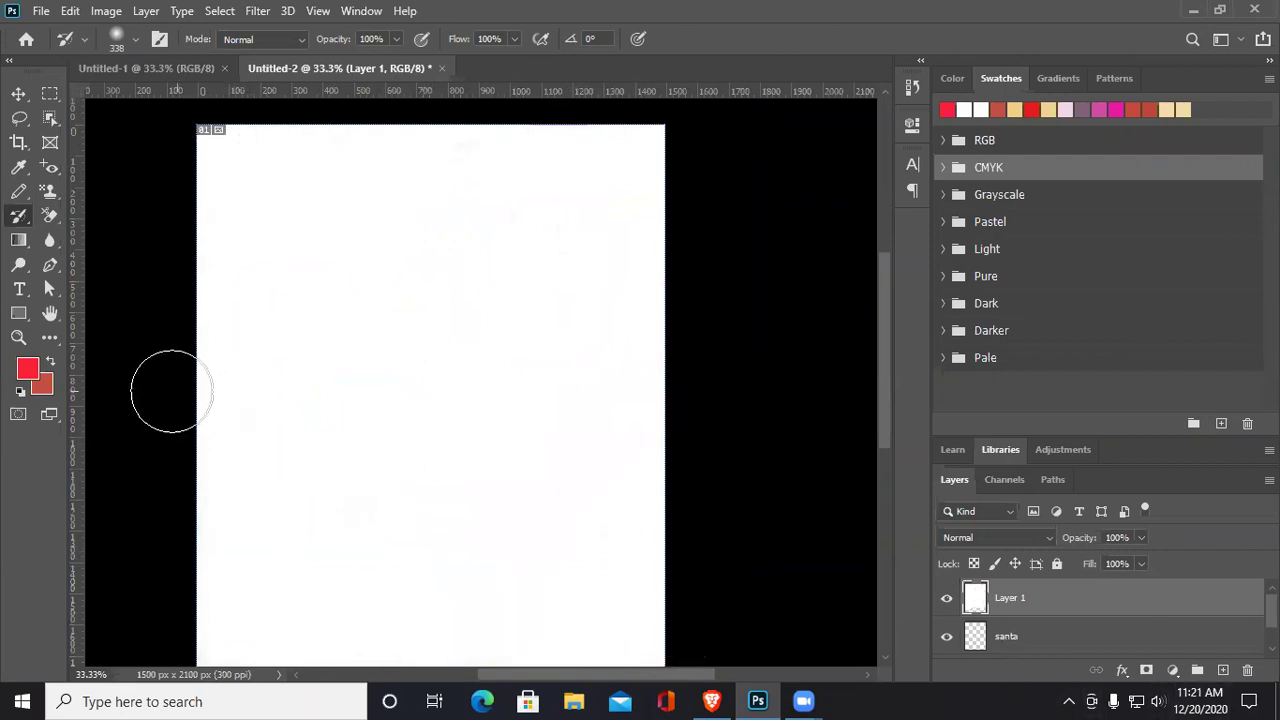
Switch from the History Brush to the Art History Brush tool
{"action": "right_click", "coordinate": [30, 220]}
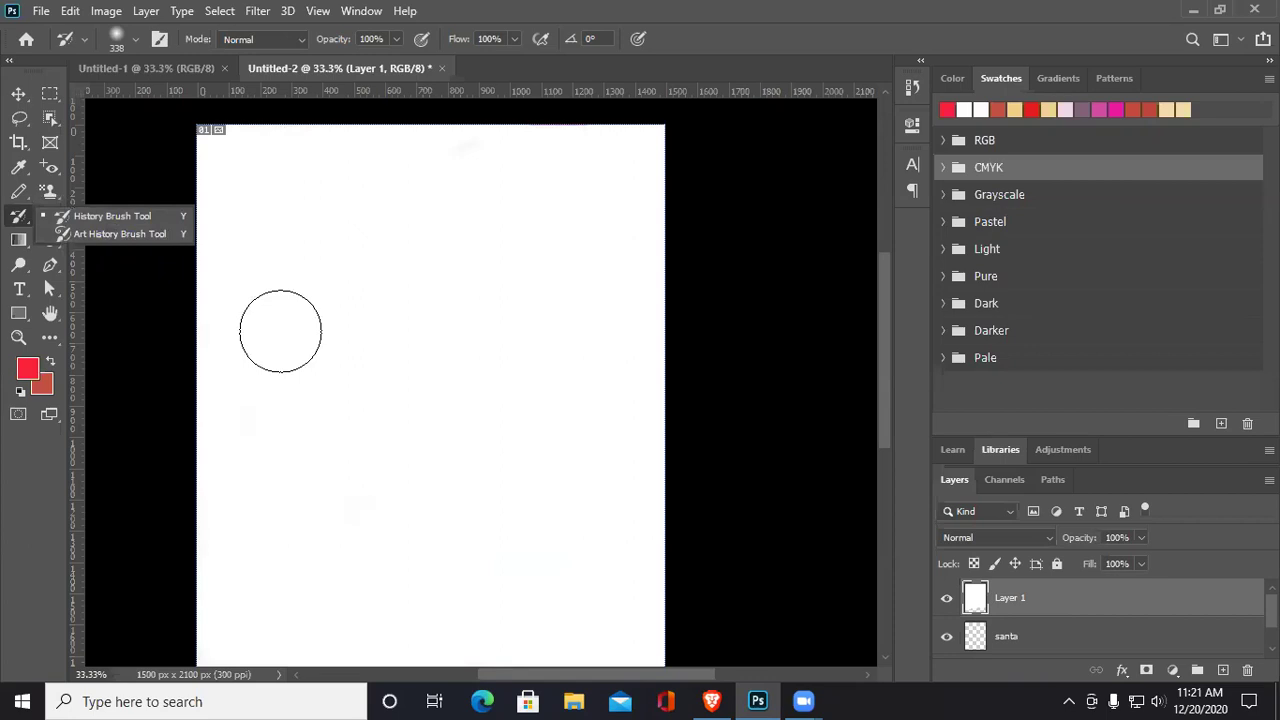
{"action": "left_click", "coordinate": [306, 386]}
{"action": "right_click", "coordinate": [20, 215]}
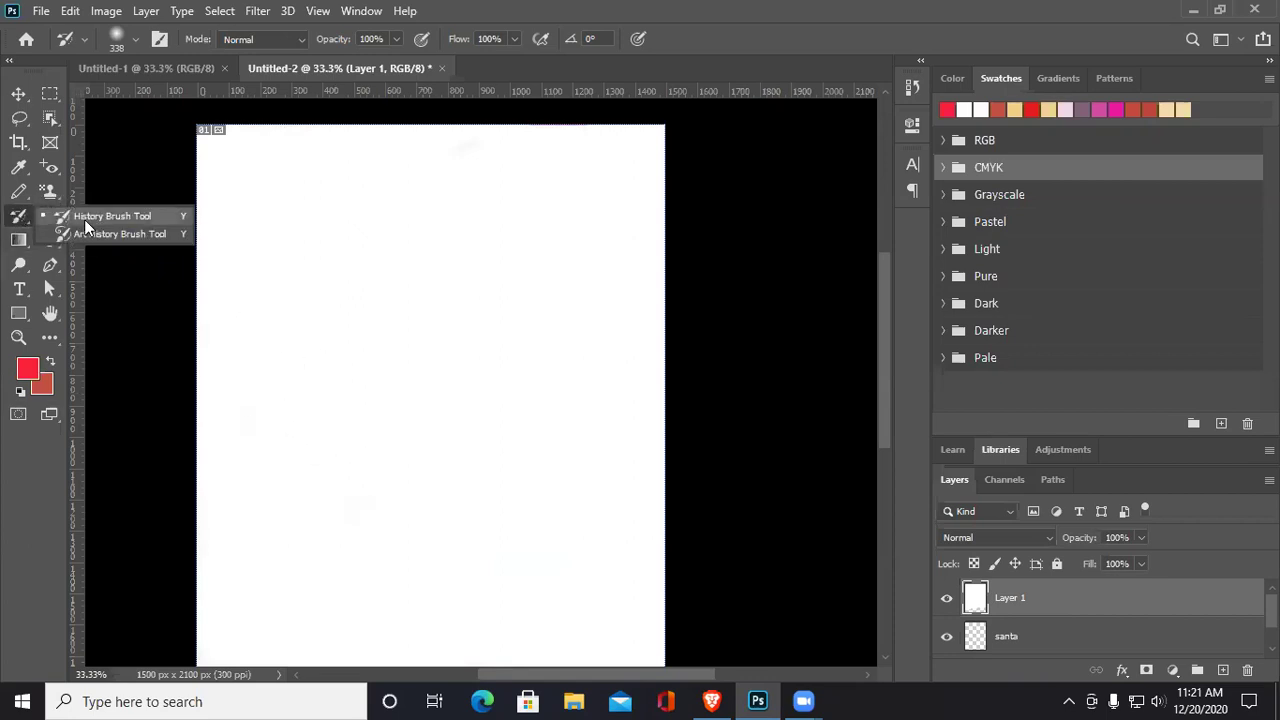
{"action": "left_click", "coordinate": [114, 232]}
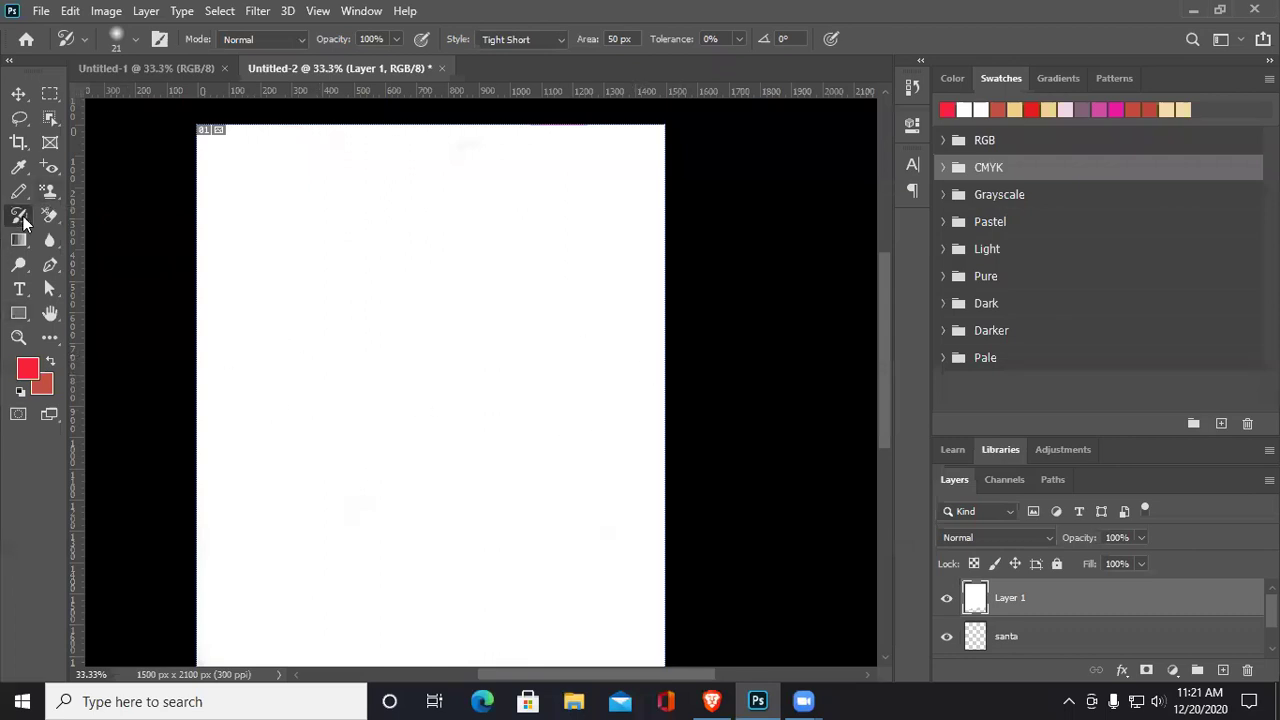
Go through the eraser tool variants, including the Magic Eraser, and select the regular Eraser tool
{"action": "left_click", "coordinate": [50, 215]}
{"action": "right_click", "coordinate": [50, 215]}
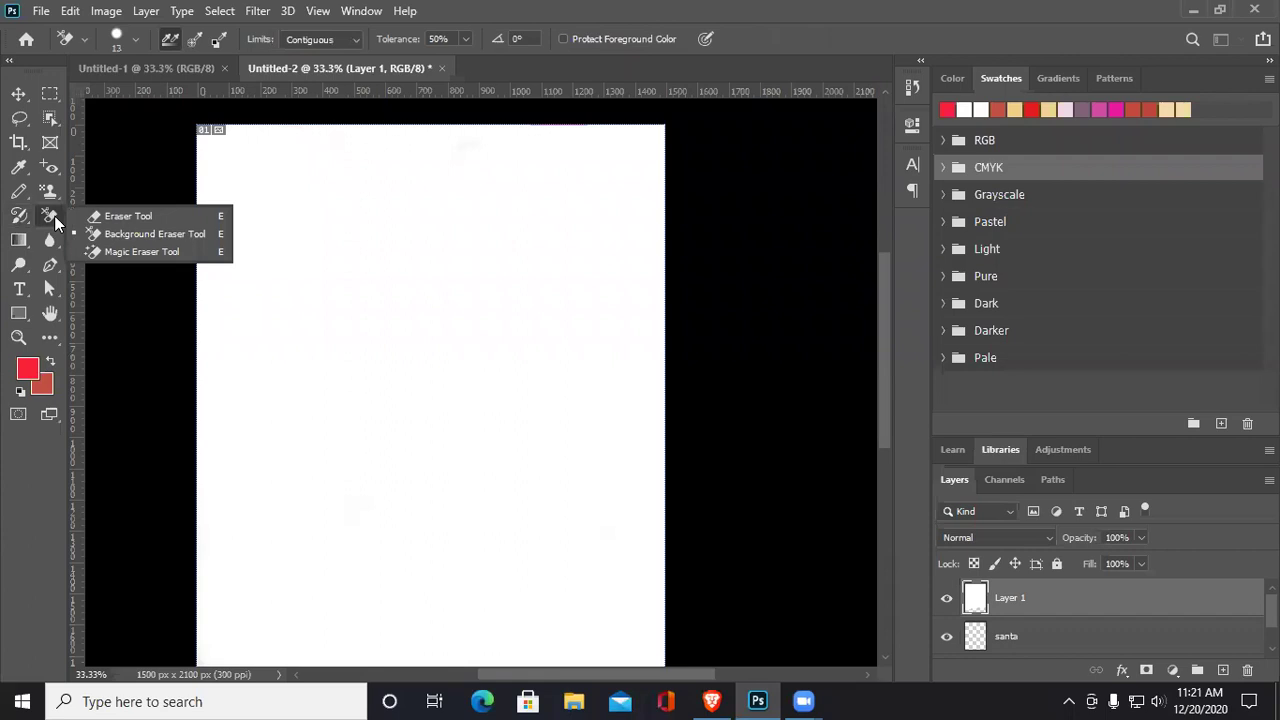
{"action": "left_click", "coordinate": [127, 217]}
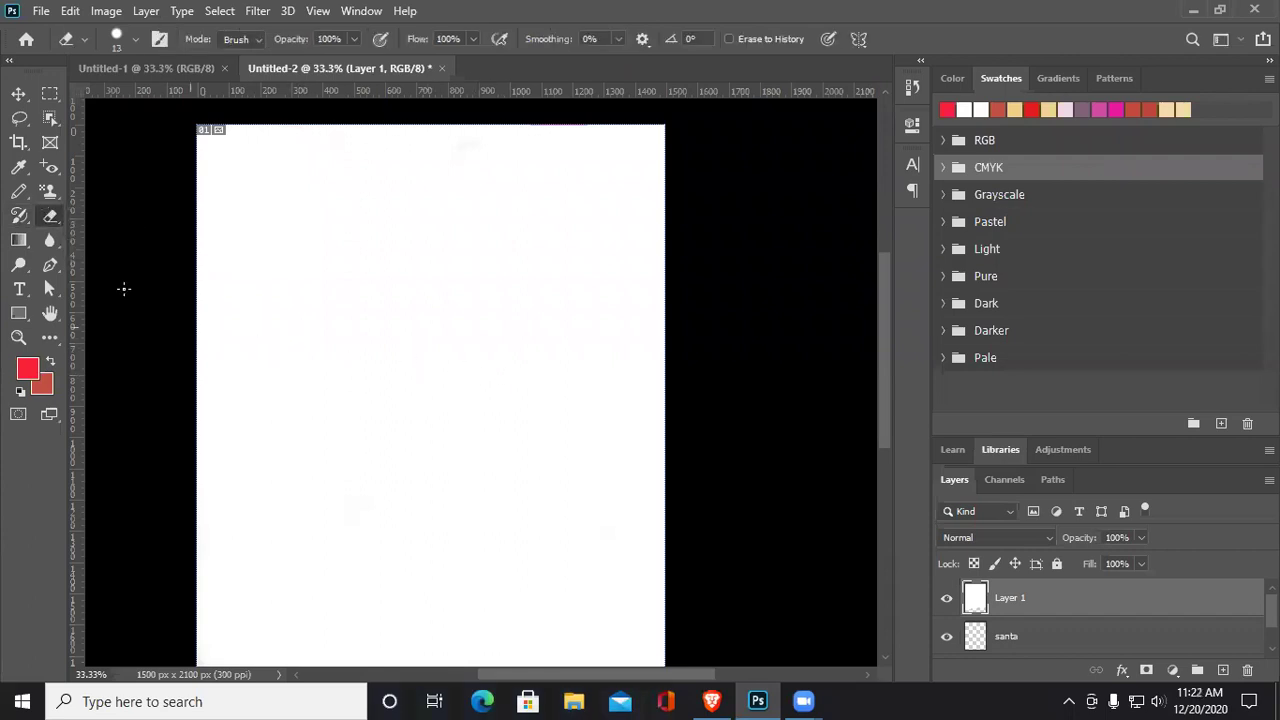
{"action": "right_click", "coordinate": [55, 215]}
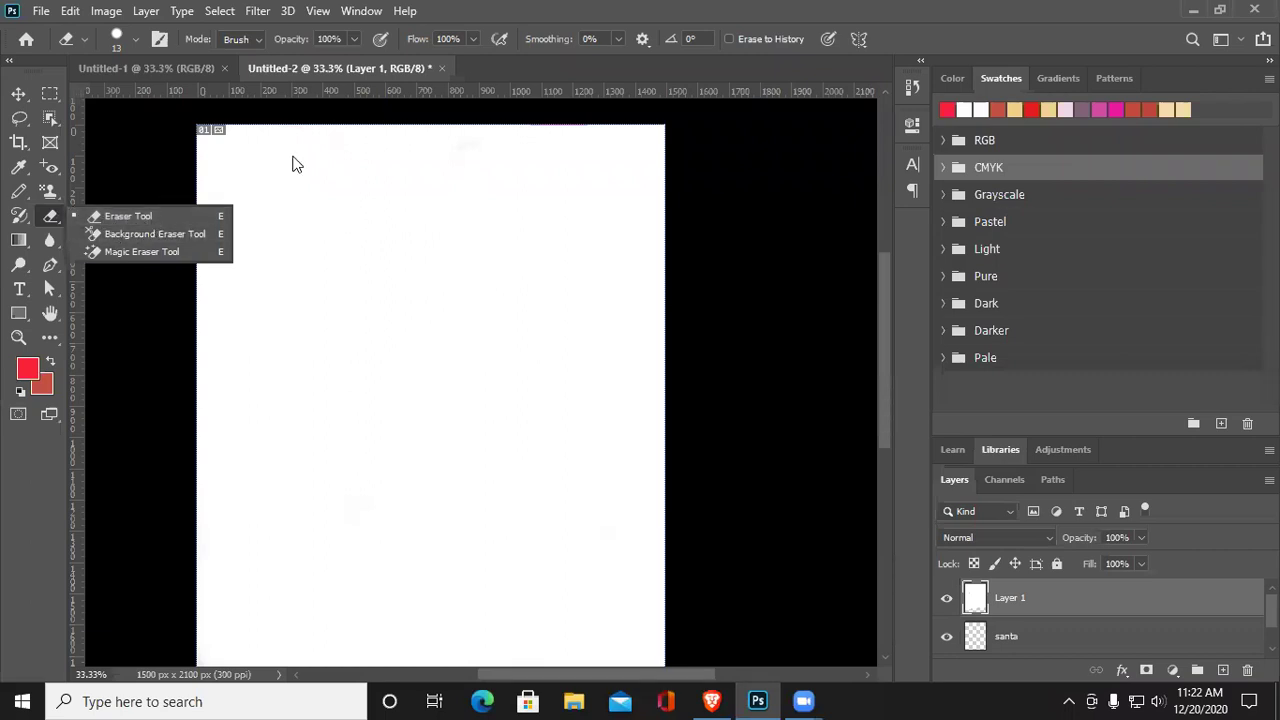
{"action": "left_click", "coordinate": [48, 214]}
{"action": "right_click", "coordinate": [52, 214]}
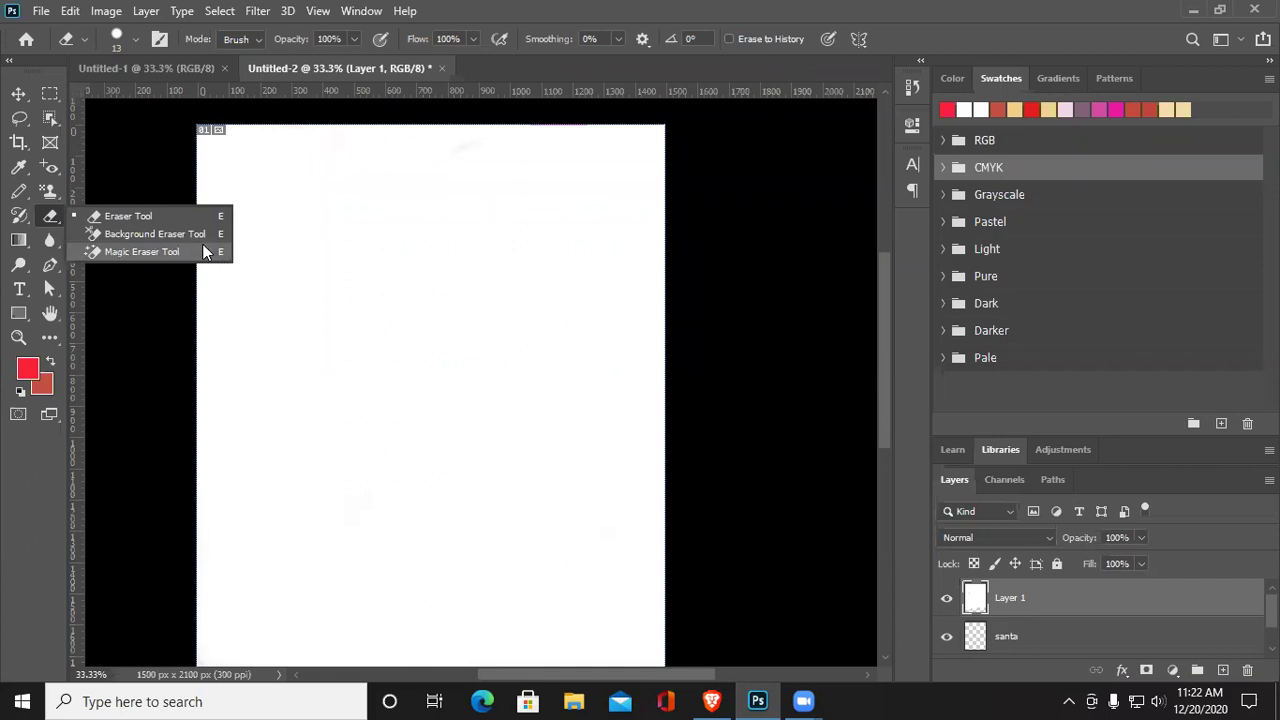
{"action": "left_click", "coordinate": [169, 251]}
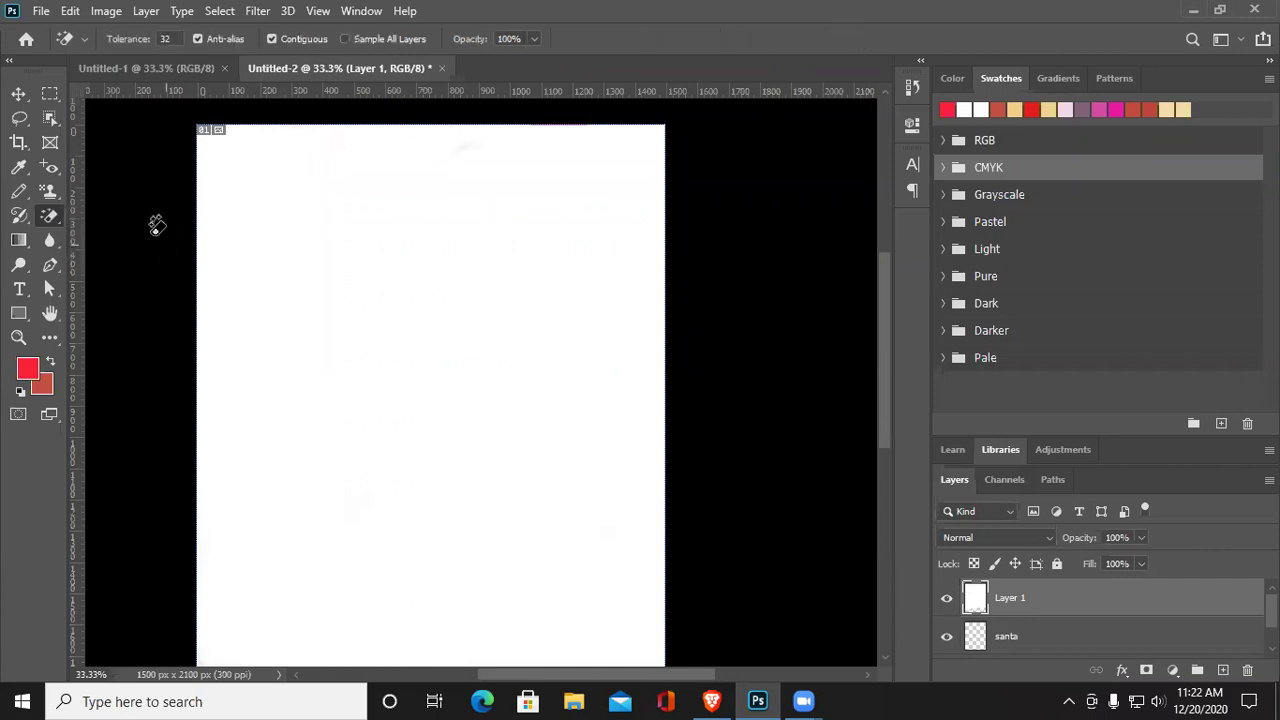
{"action": "right_click", "coordinate": [51, 215]}
{"action": "left_click", "coordinate": [126, 215]}
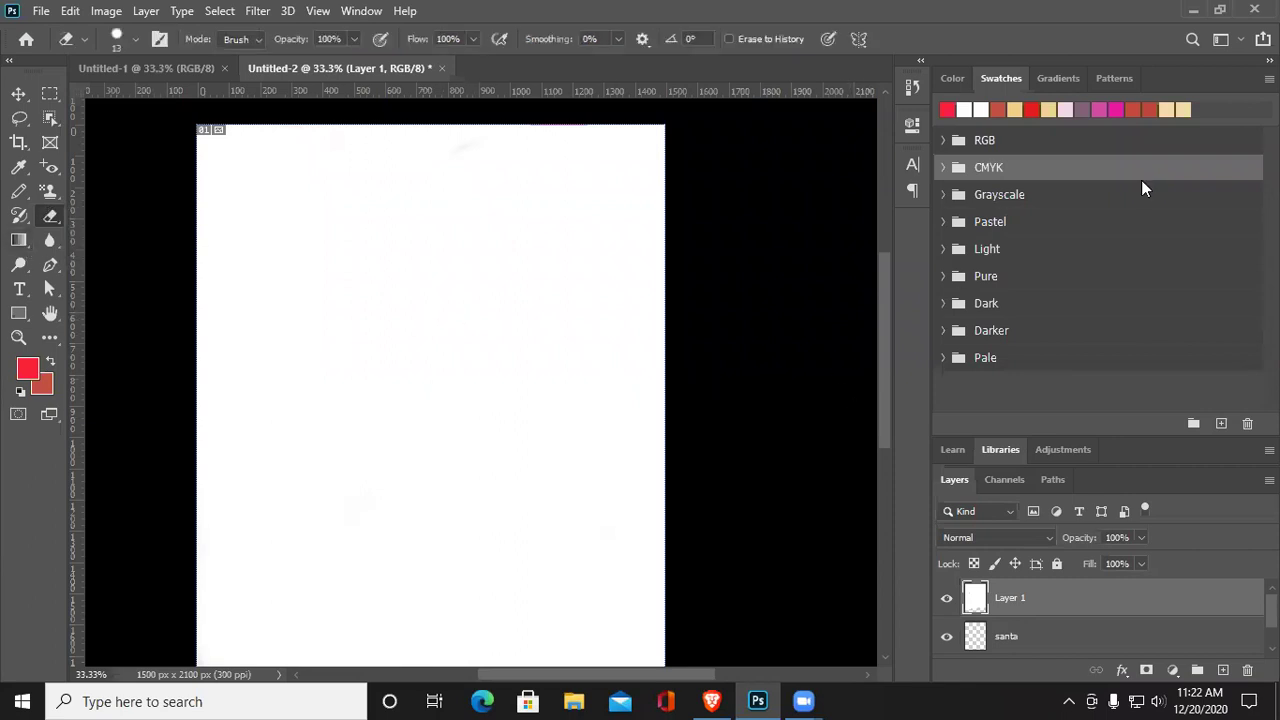
Place the desktop image "download" into Untitled-2, enlarging and repositioning the blue cartoon cat so it fills most of the canvas
{"action": "left_click", "coordinate": [1185, 16]}
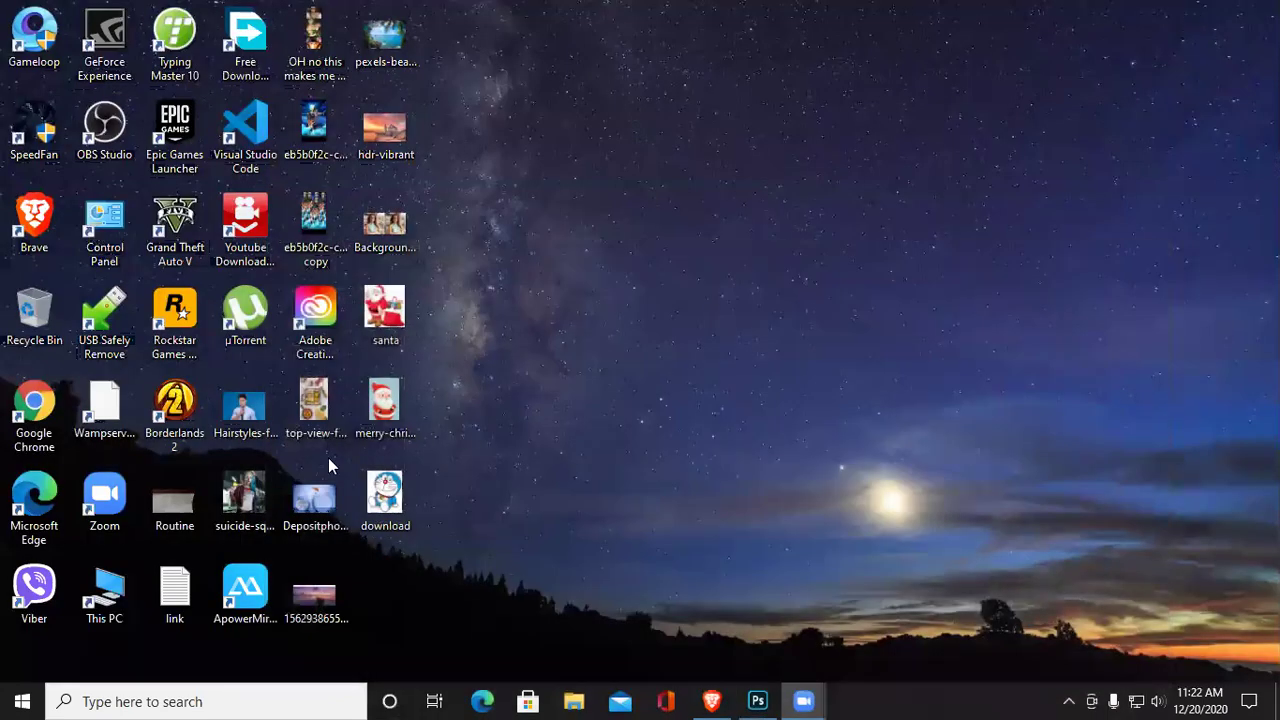
{"action": "left_click_drag", "start_coordinate": [362, 502], "coordinate": [326, 284]}
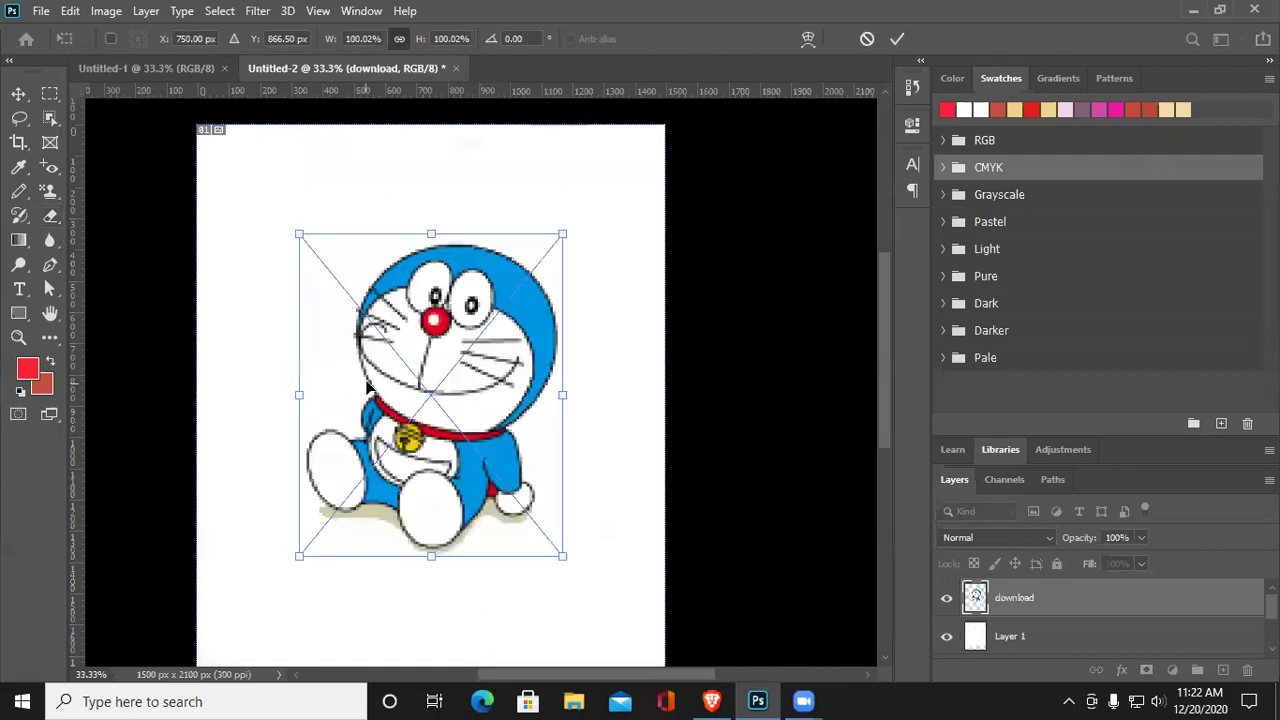
{"action": "left_click_drag", "start_coordinate": [565, 555], "coordinate": [628, 640]}
{"action": "left_click_drag", "start_coordinate": [414, 351], "coordinate": [314, 264]}
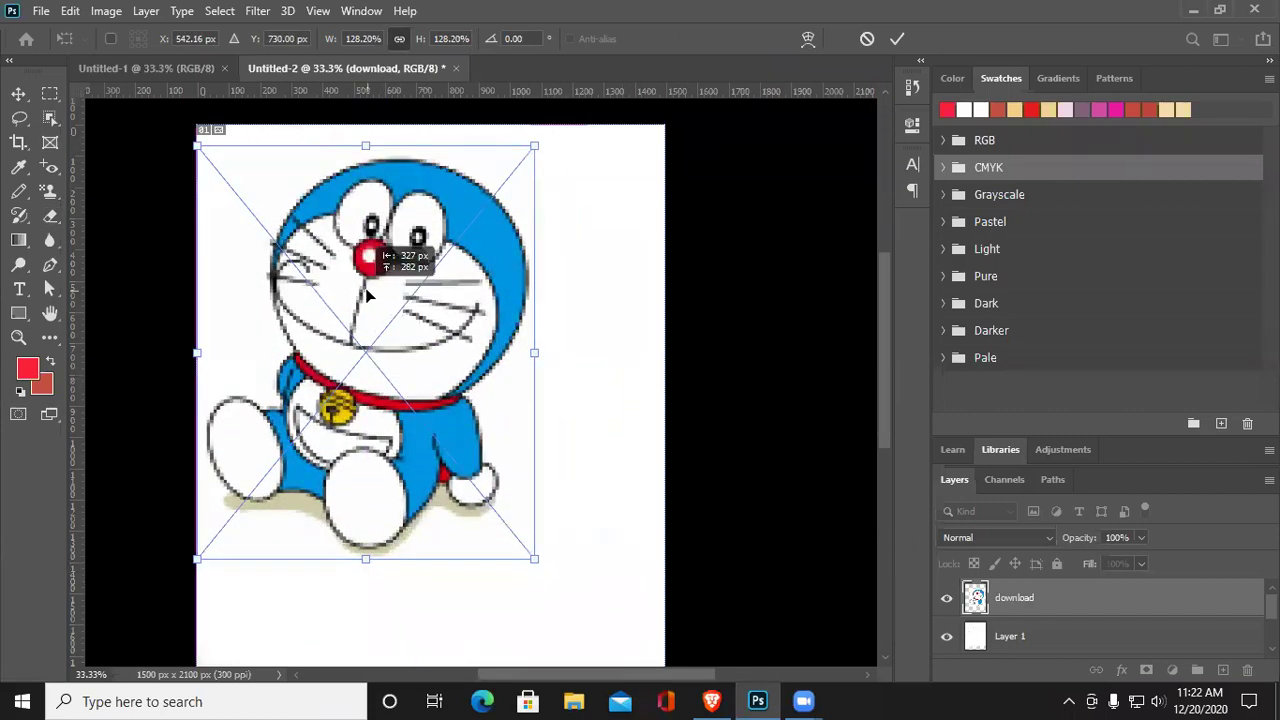
{"action": "left_click_drag", "start_coordinate": [538, 560], "coordinate": [611, 651]}
{"action": "key", "text": "Return"}
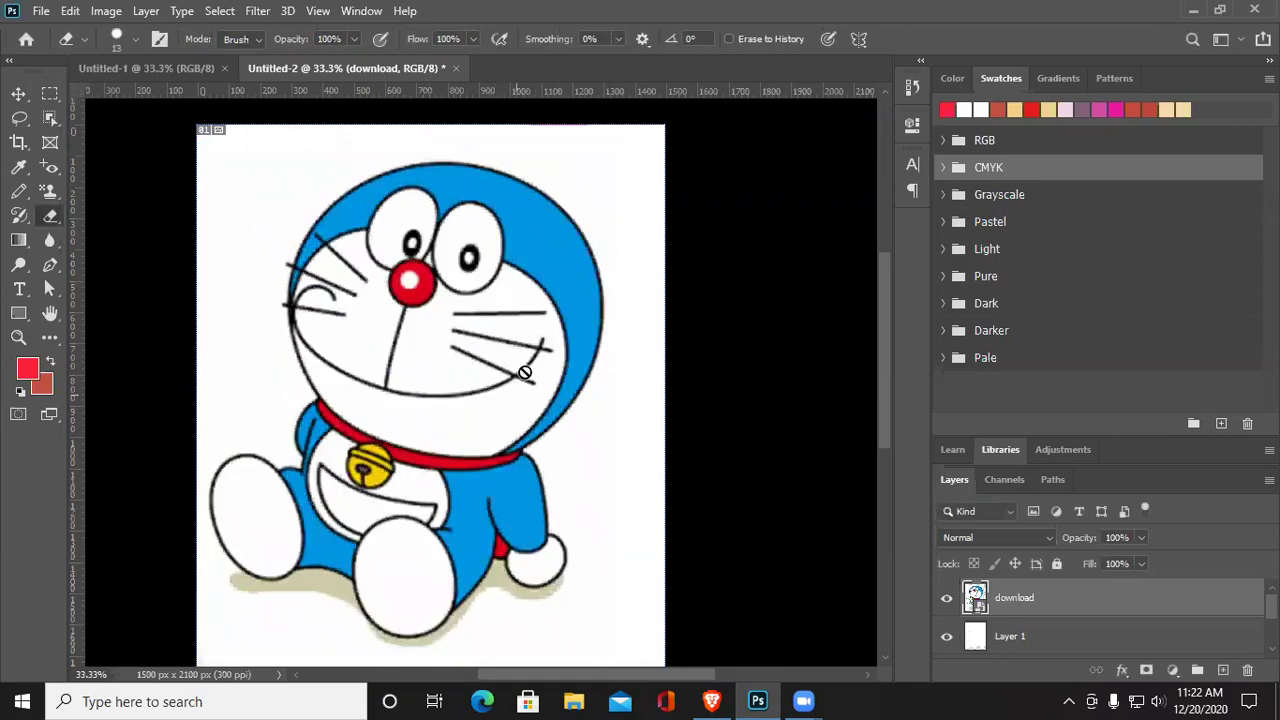
Try erasing the red nose and the line below it with the 13 px Eraser after rasterizing the layer, and undo it all
{"action": "right_click", "coordinate": [50, 215]}
{"action": "left_click", "coordinate": [110, 212]}
{"action": "left_click", "coordinate": [430, 446]}
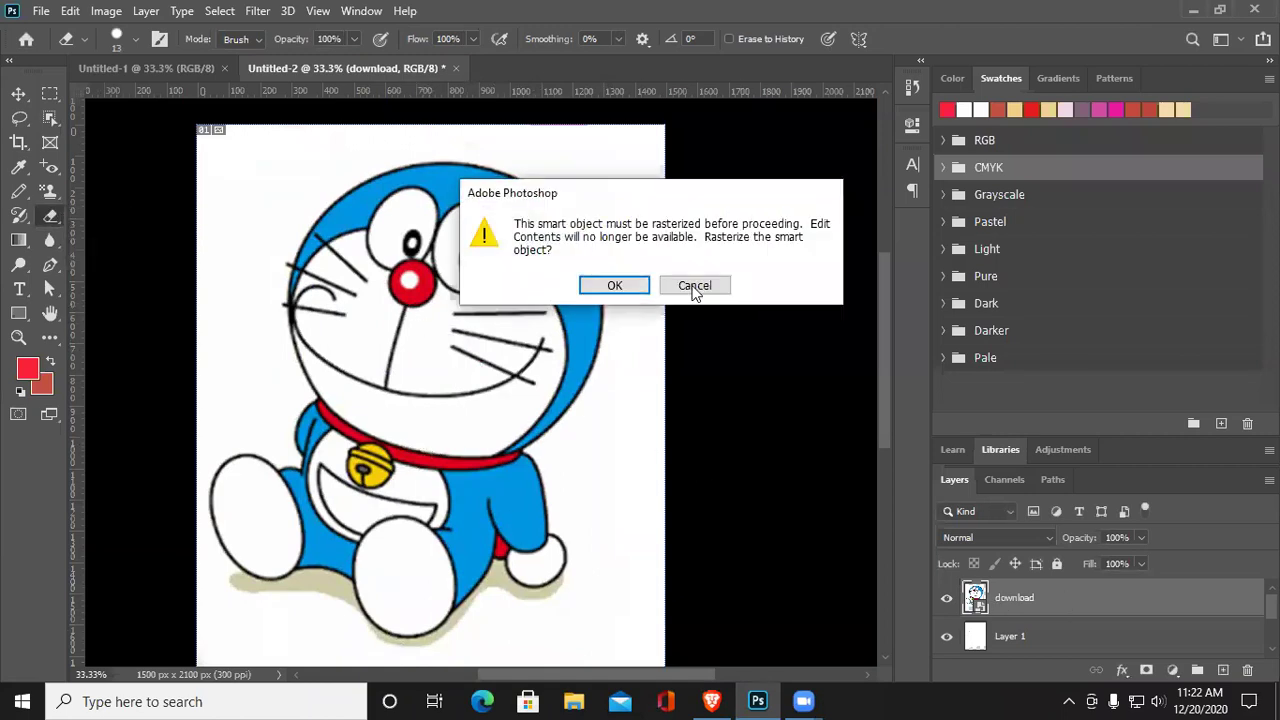
{"action": "left_click", "coordinate": [616, 286]}
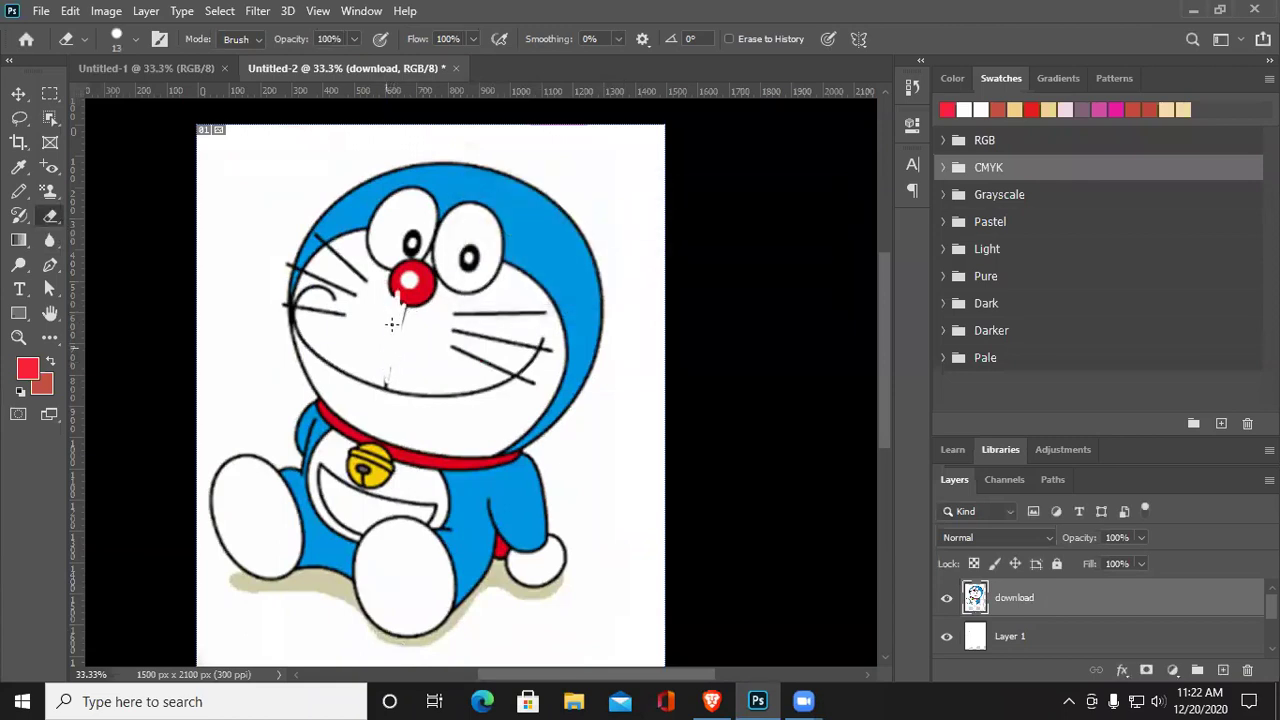
{"action": "mouse_move", "coordinate": [403, 297]}
{"action": "left_mouse_down"}
{"action": "mouse_move", "coordinate": [398, 262]}
{"action": "mouse_move", "coordinate": [426, 272]}
{"action": "mouse_move", "coordinate": [416, 296]}
{"action": "left_mouse_up"}
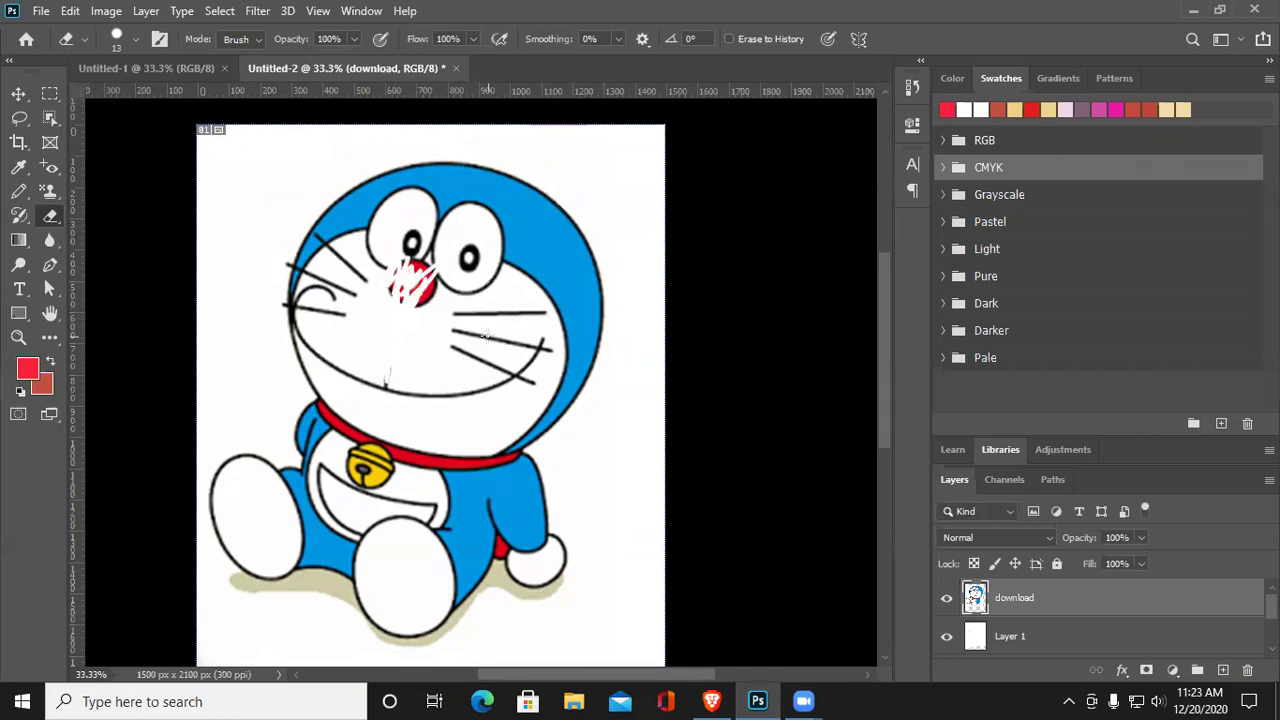
{"action": "key", "text": "ctrl+z"}
{"action": "key", "text": "ctrl+z"}
{"action": "key", "text": "ctrl+z"}
Set the Eraser size to 66 px and rasterize the placed cartoon layer
{"action": "right_click", "coordinate": [437, 335]}
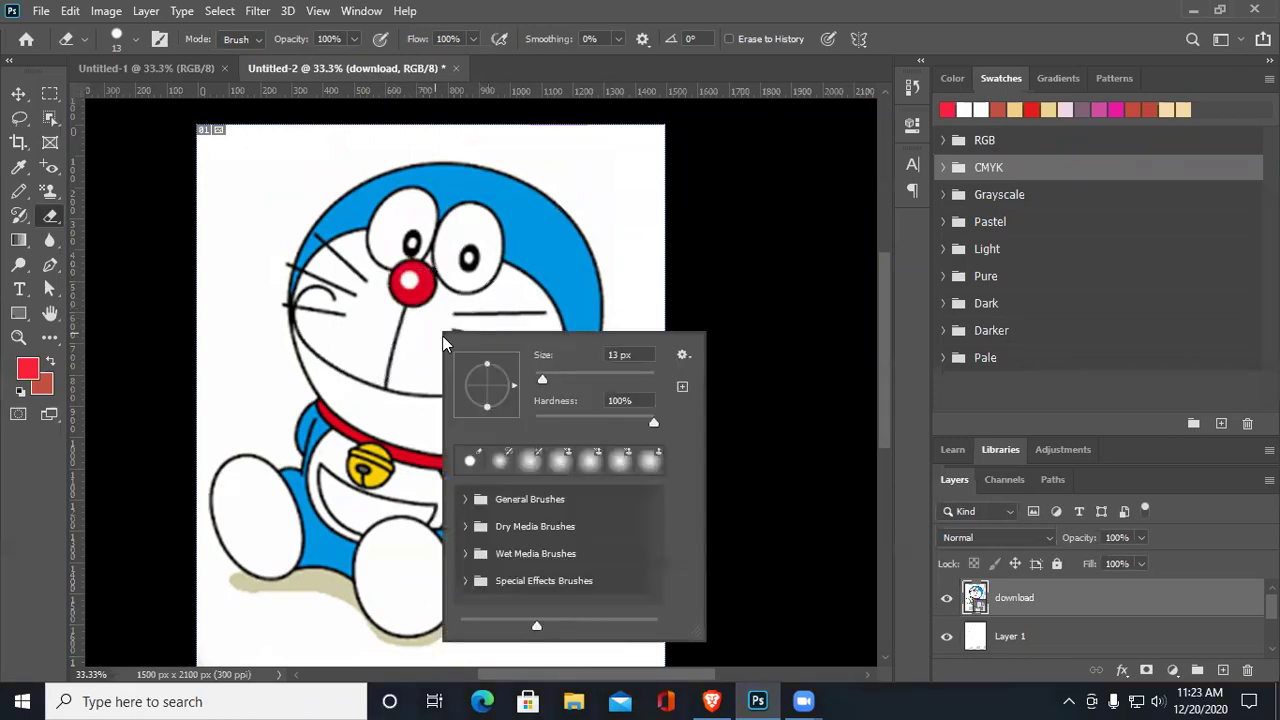
{"action": "left_click_drag", "start_coordinate": [540, 381], "coordinate": [574, 383]}
{"action": "left_click", "coordinate": [396, 342]}
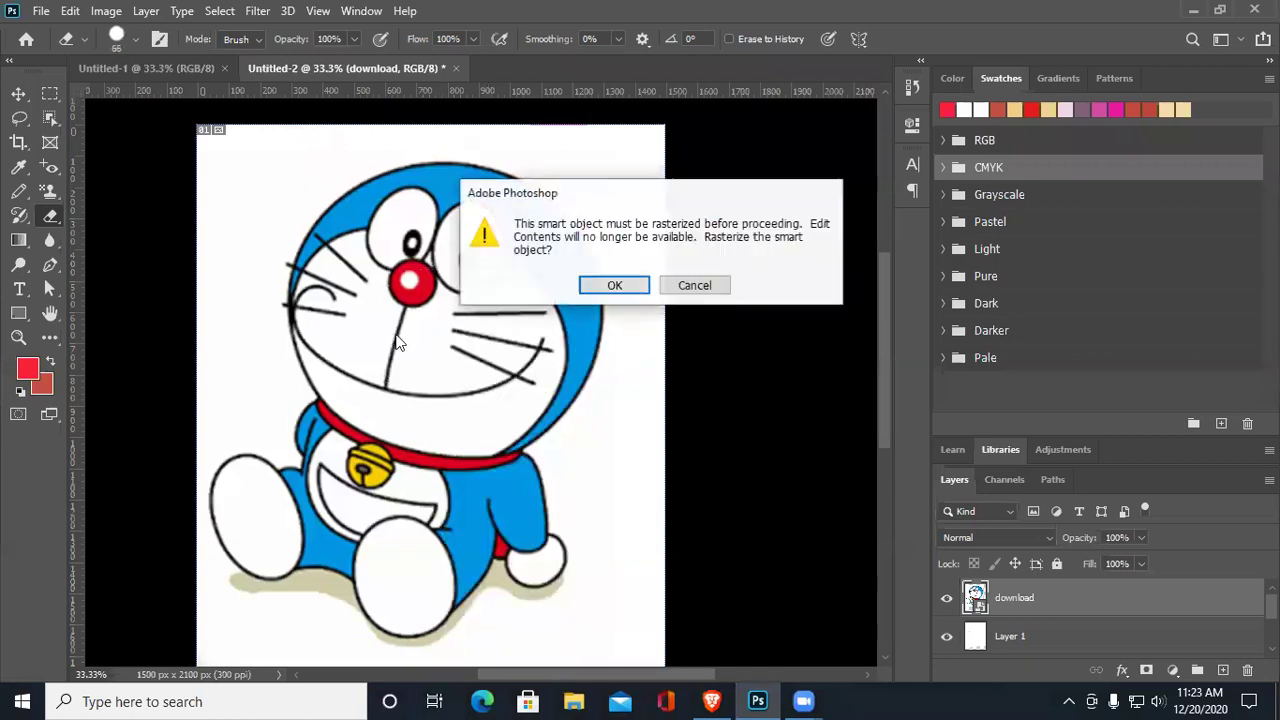
{"action": "left_click", "coordinate": [614, 285]}
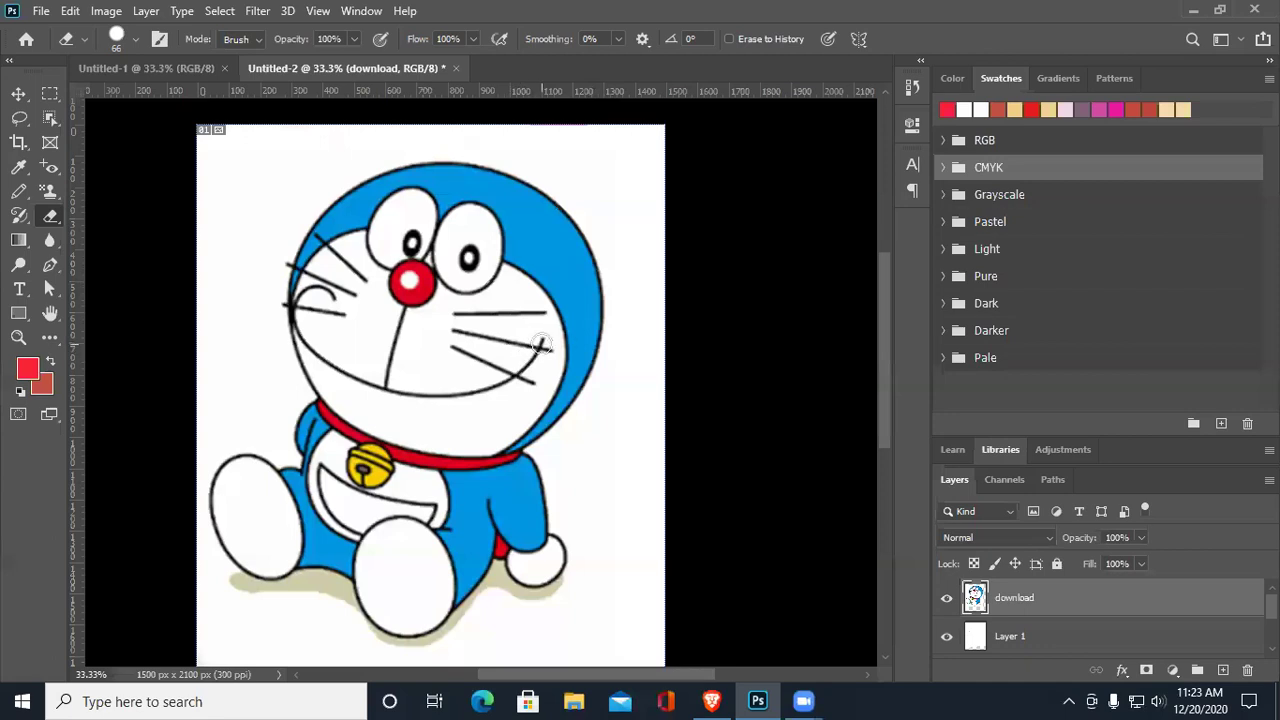
Erase the whiskers on both sides of the cartoon cat's face
{"action": "left_click_drag", "start_coordinate": [460, 315], "coordinate": [536, 316]}
{"action": "left_click_drag", "start_coordinate": [455, 330], "coordinate": [551, 362]}
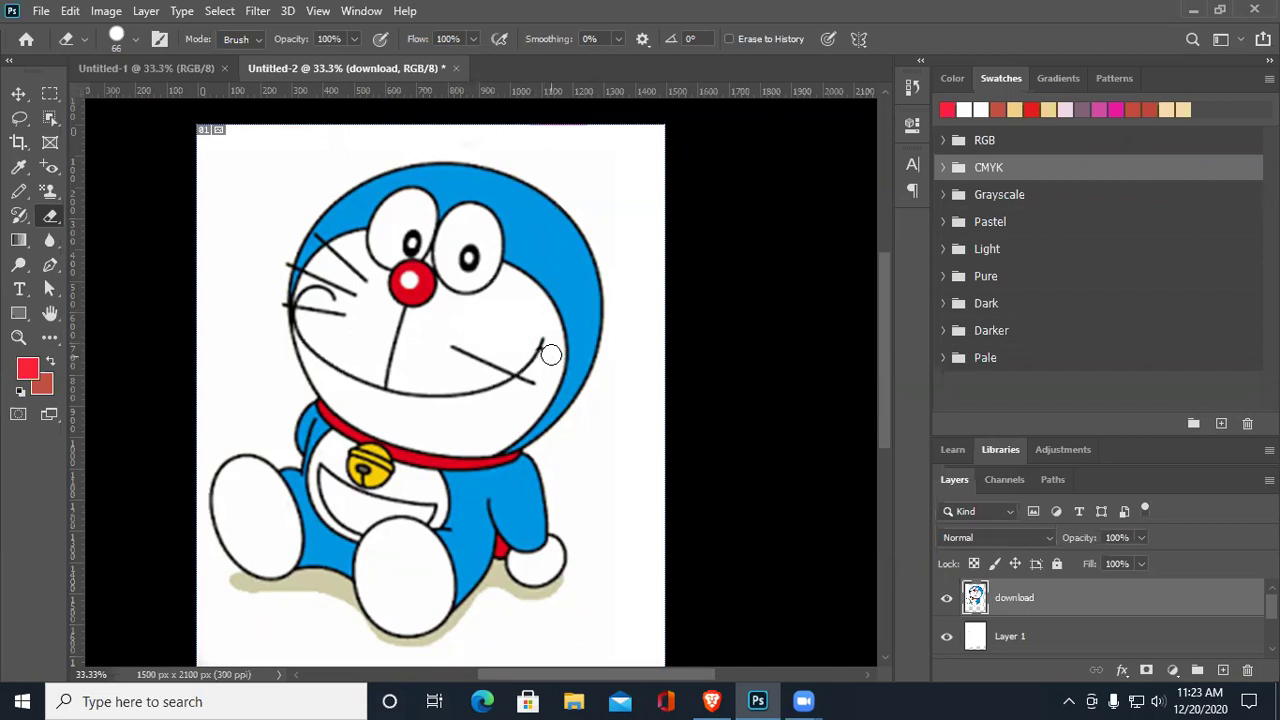
{"action": "mouse_move", "coordinate": [457, 346]}
{"action": "left_mouse_down"}
{"action": "mouse_move", "coordinate": [546, 394]}
{"action": "mouse_move", "coordinate": [527, 385]}
{"action": "left_mouse_up"}
{"action": "mouse_move", "coordinate": [330, 322]}
{"action": "left_mouse_down"}
{"action": "mouse_move", "coordinate": [346, 312]}
{"action": "mouse_move", "coordinate": [307, 312]}
{"action": "mouse_move", "coordinate": [346, 292]}
{"action": "mouse_move", "coordinate": [315, 273]}
{"action": "mouse_move", "coordinate": [355, 272]}
{"action": "mouse_move", "coordinate": [318, 248]}
{"action": "left_mouse_up"}
{"action": "left_click", "coordinate": [295, 265]}
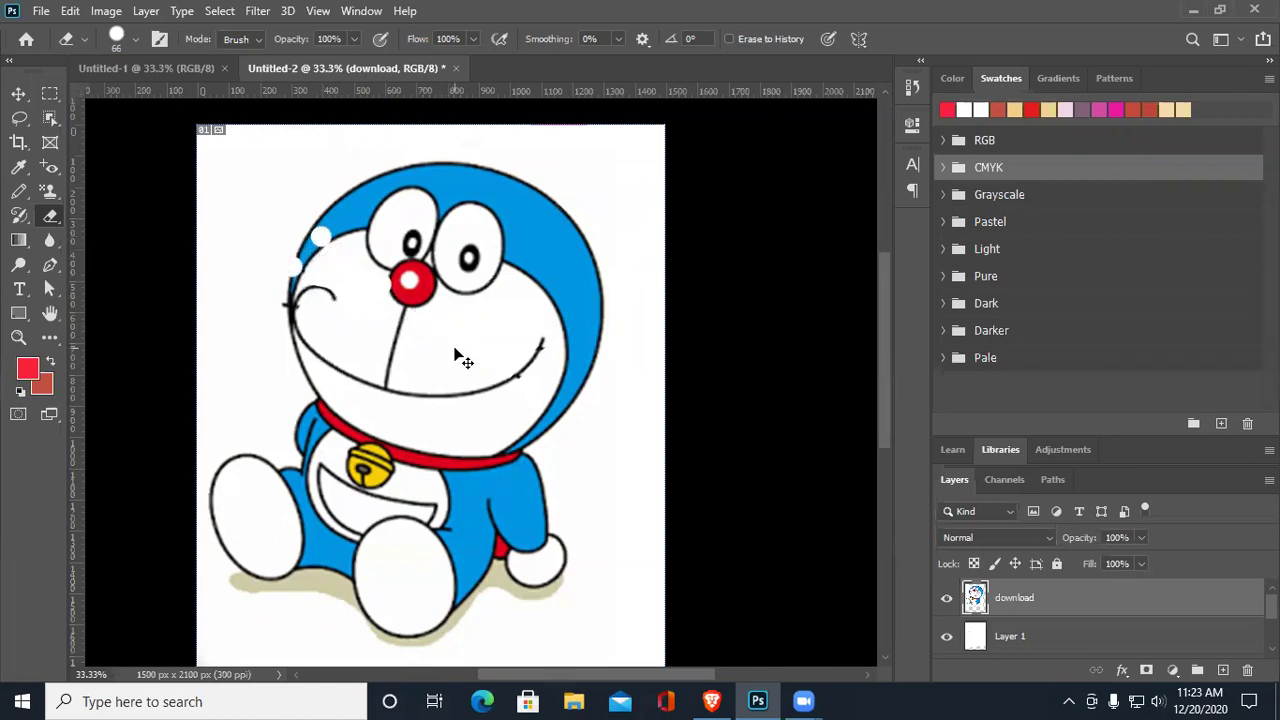
Try erasing the red nose, and undo it together with the last erasures at the edge of the face
{"action": "mouse_move", "coordinate": [402, 284]}
{"action": "left_mouse_down"}
{"action": "mouse_move", "coordinate": [412, 296]}
{"action": "mouse_move", "coordinate": [412, 276]}
{"action": "mouse_move", "coordinate": [420, 283]}
{"action": "mouse_move", "coordinate": [391, 286]}
{"action": "left_mouse_up"}
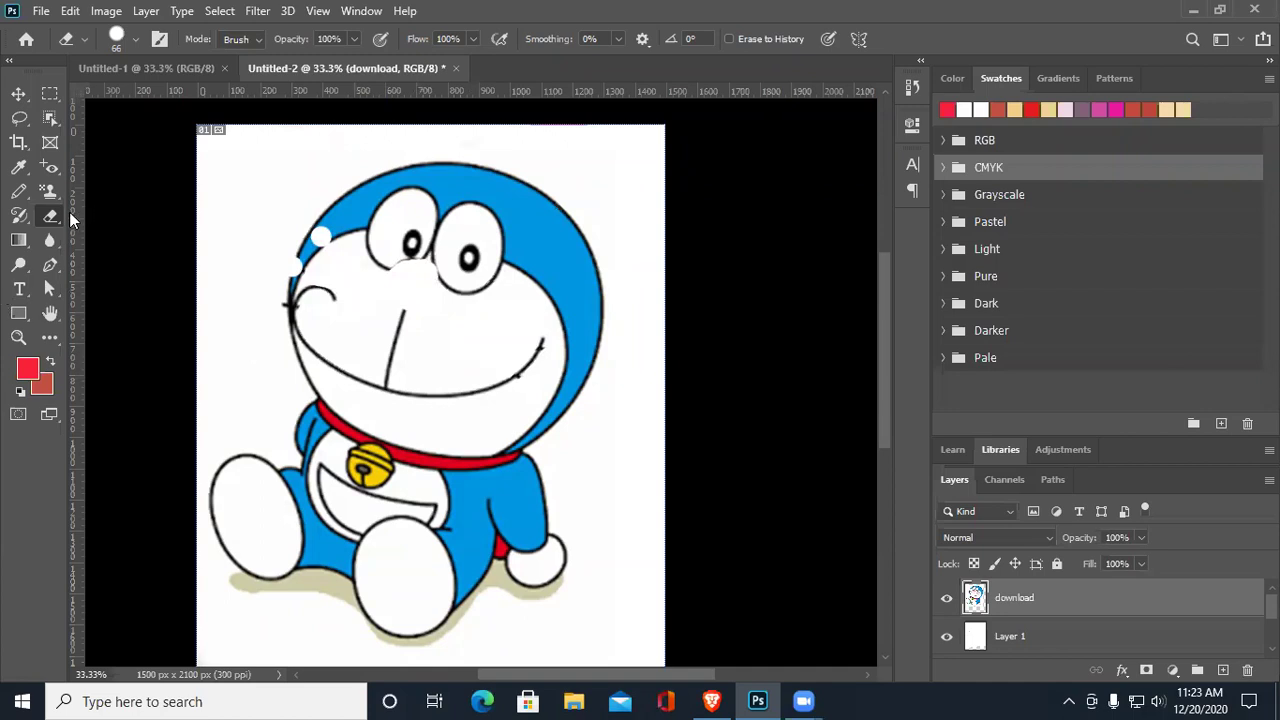
{"action": "key", "text": "ctrl+z"}
{"action": "key", "text": "ctrl+z"}
{"action": "key", "text": "ctrl+z"}
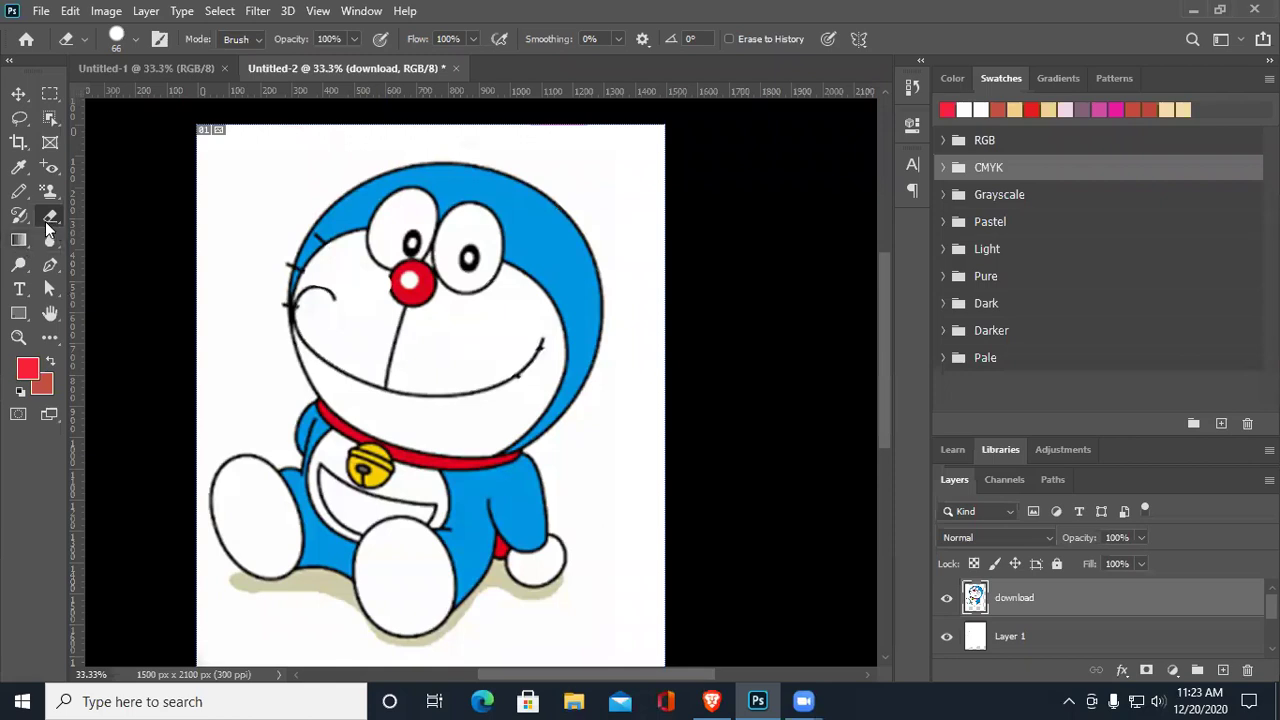
Draw a horizontal linear gradient in red tones across Layer 1 behind the cartoon cat
{"action": "right_click", "coordinate": [46, 220]}
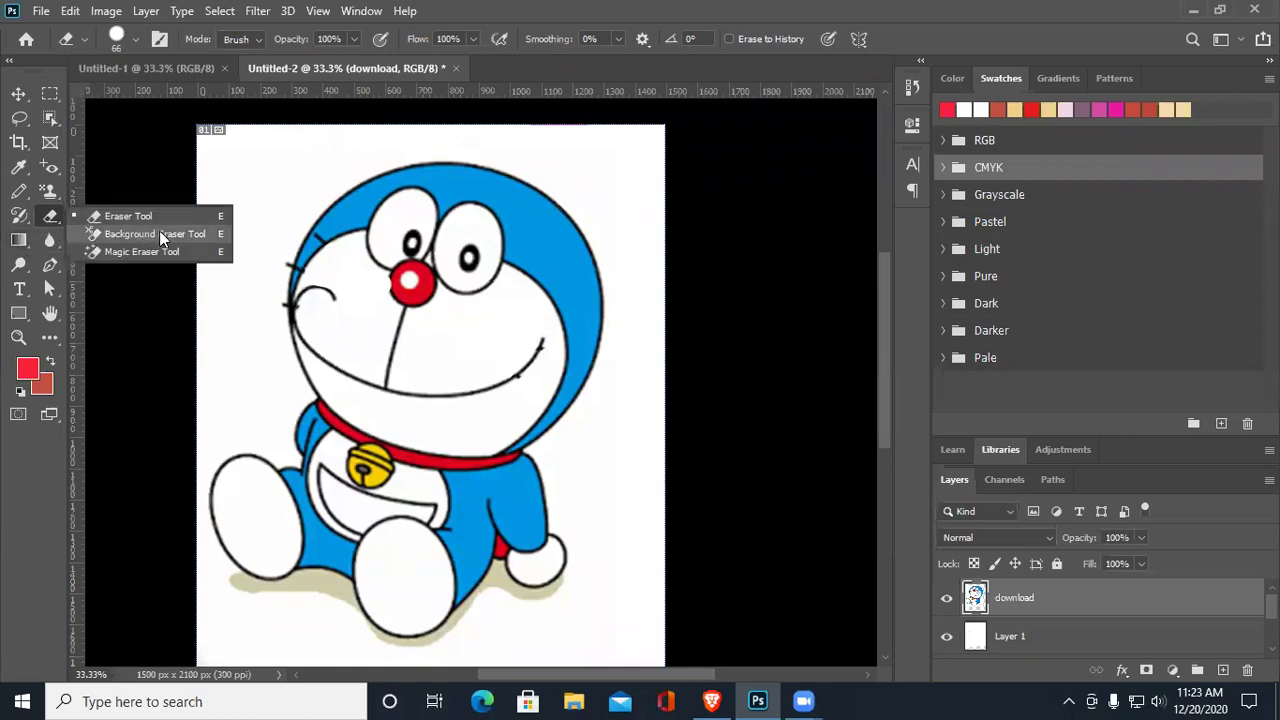
{"action": "left_click", "coordinate": [134, 233]}
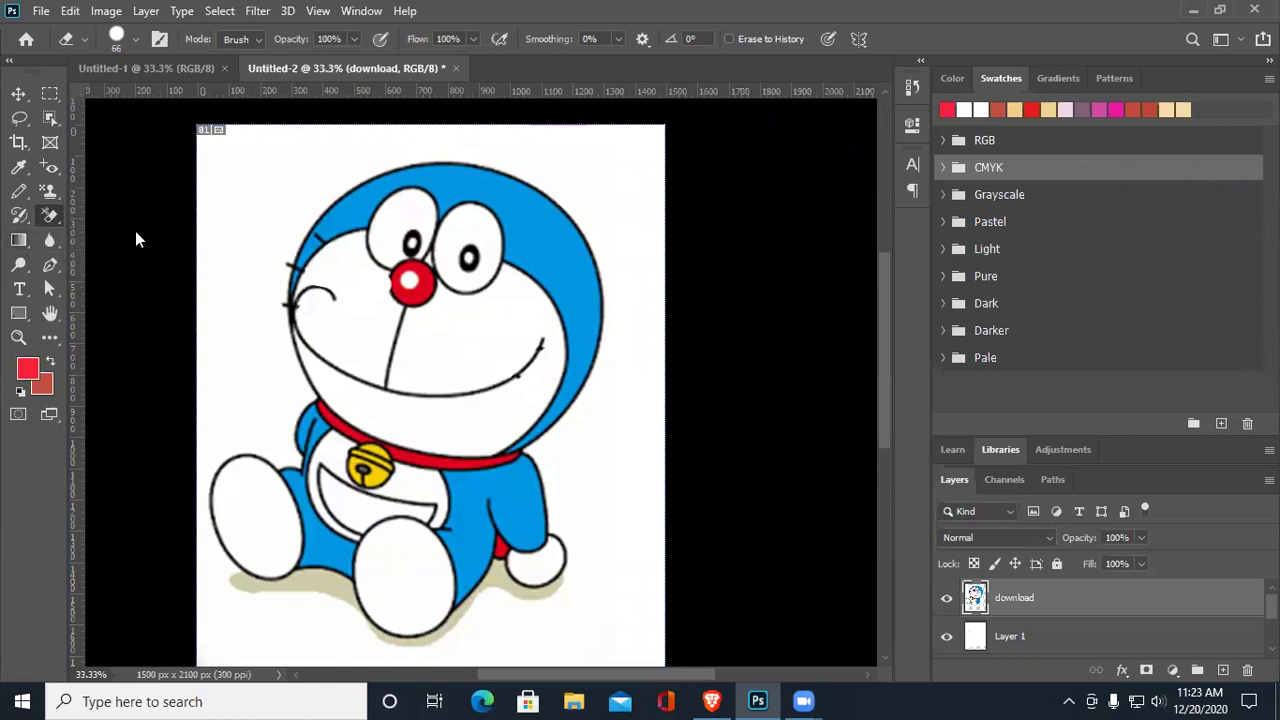
{"action": "left_click", "coordinate": [19, 241]}
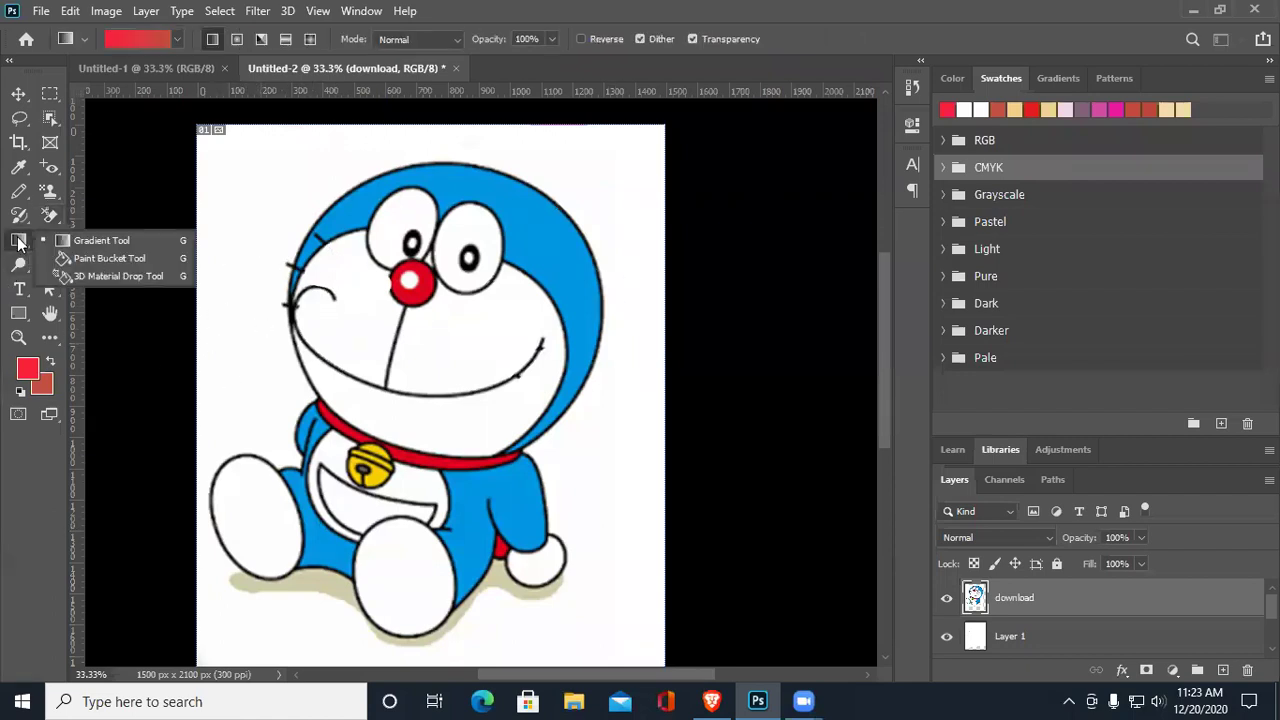
{"action": "left_click", "coordinate": [116, 240]}
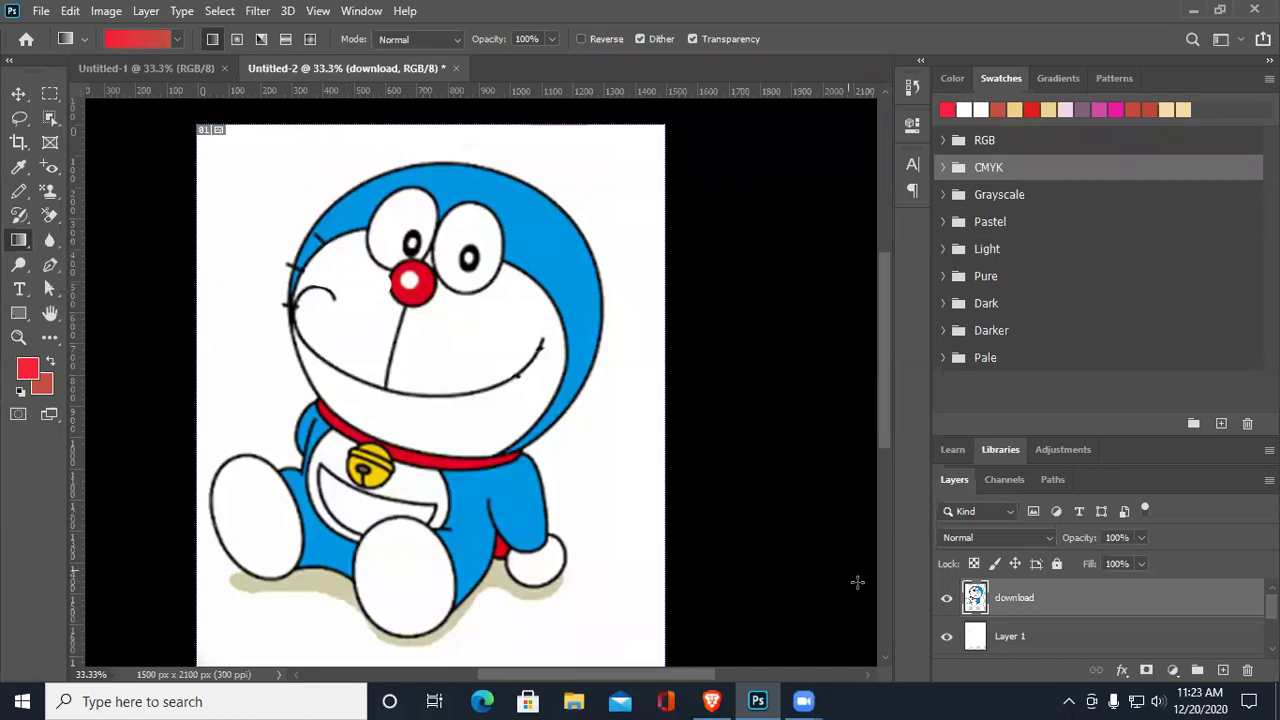
{"action": "left_click", "coordinate": [1004, 641]}
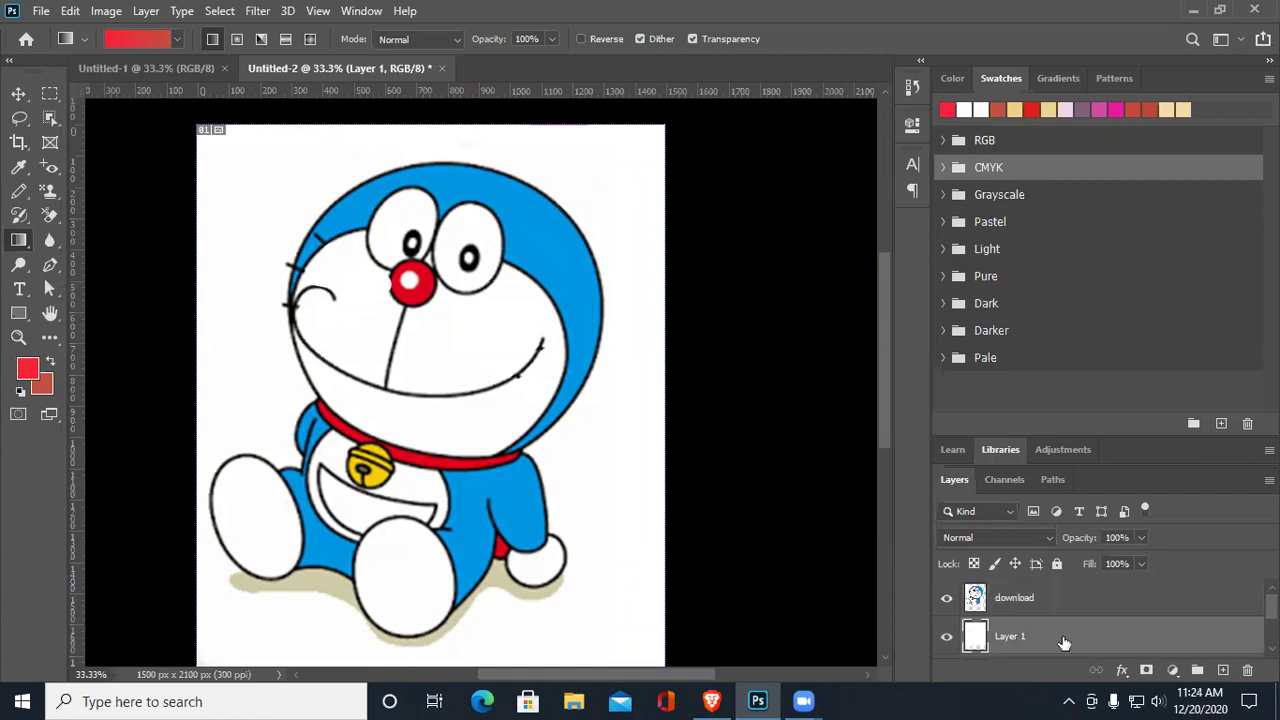
{"action": "left_click_drag", "start_coordinate": [235, 393], "coordinate": [536, 394]}
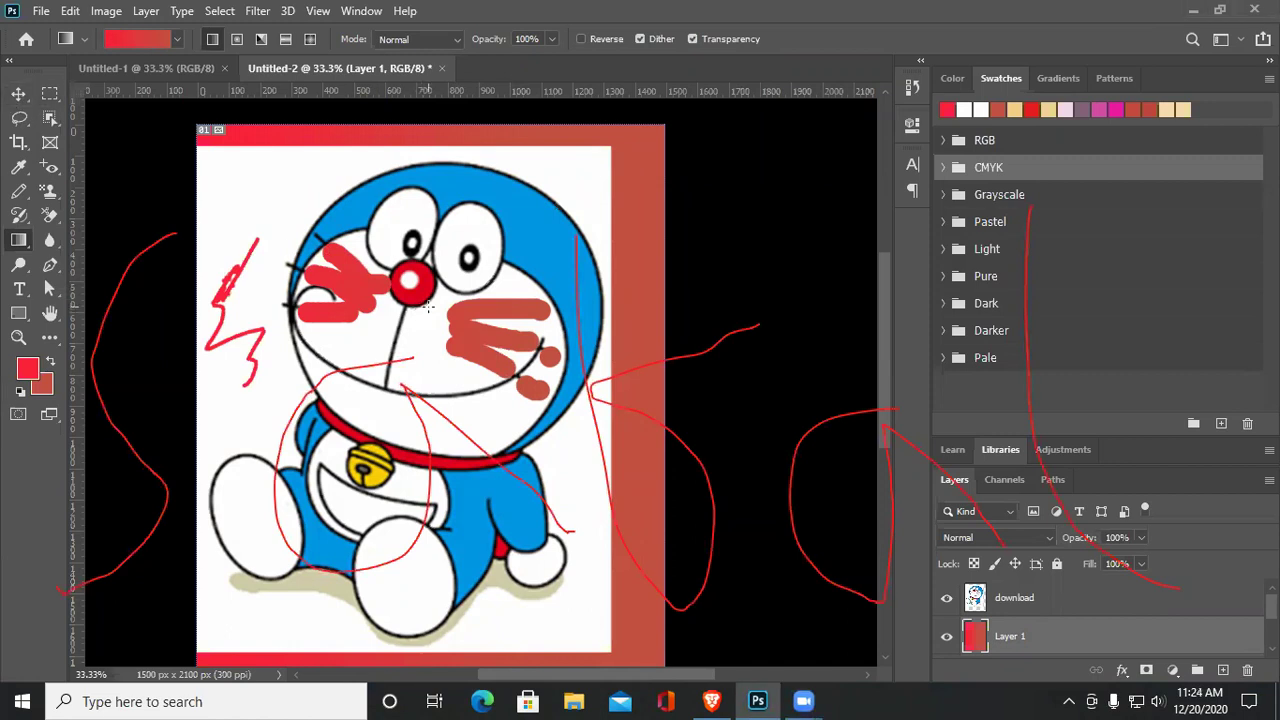
Select the whole canvas and clear everything on Layer 1
{"action": "key", "text": "ctrl+a"}
{"action": "key", "text": "Delete"}
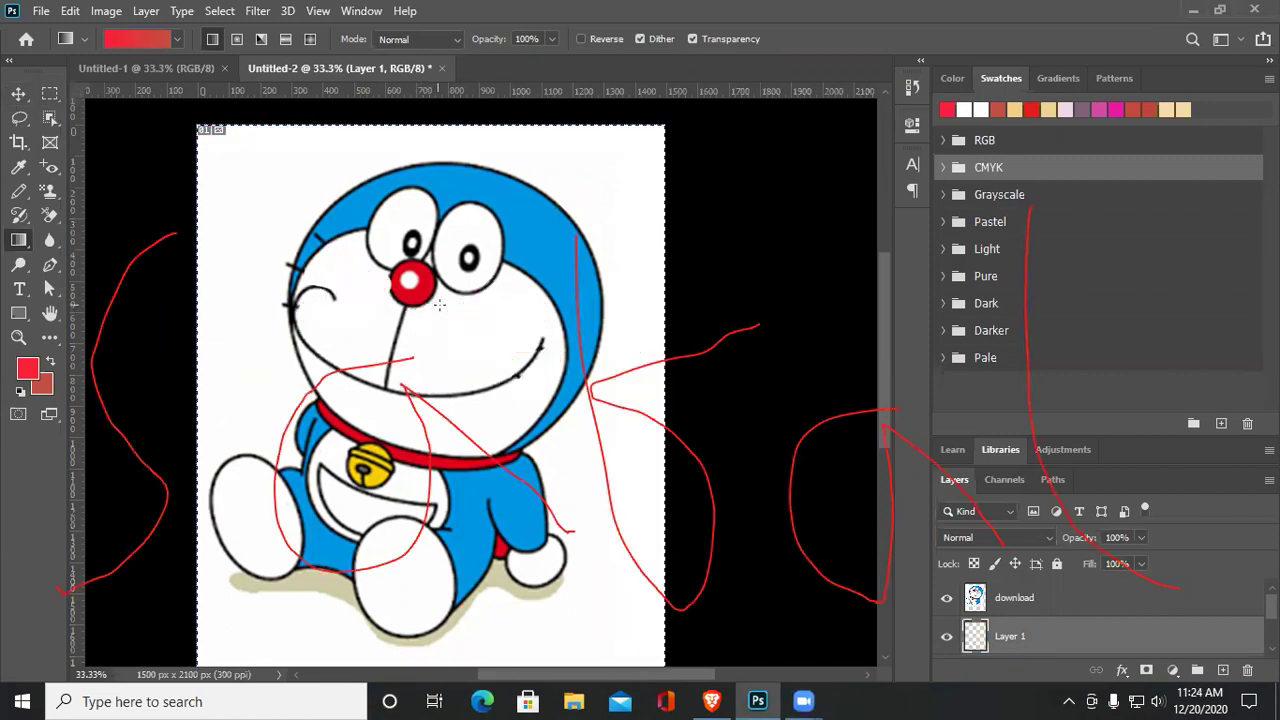
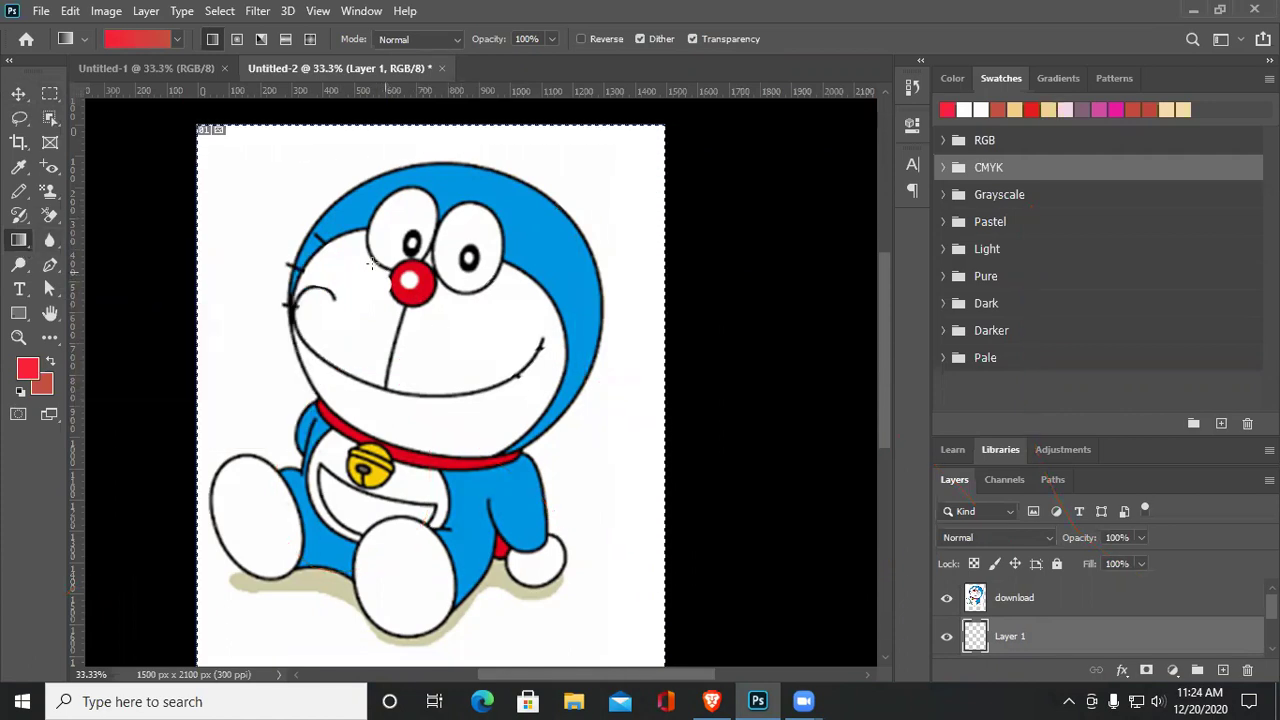
Try to select the cartoon cat with rectangular Object Selection frames while Layer 1 is active
{"action": "left_click", "coordinate": [50, 118]}
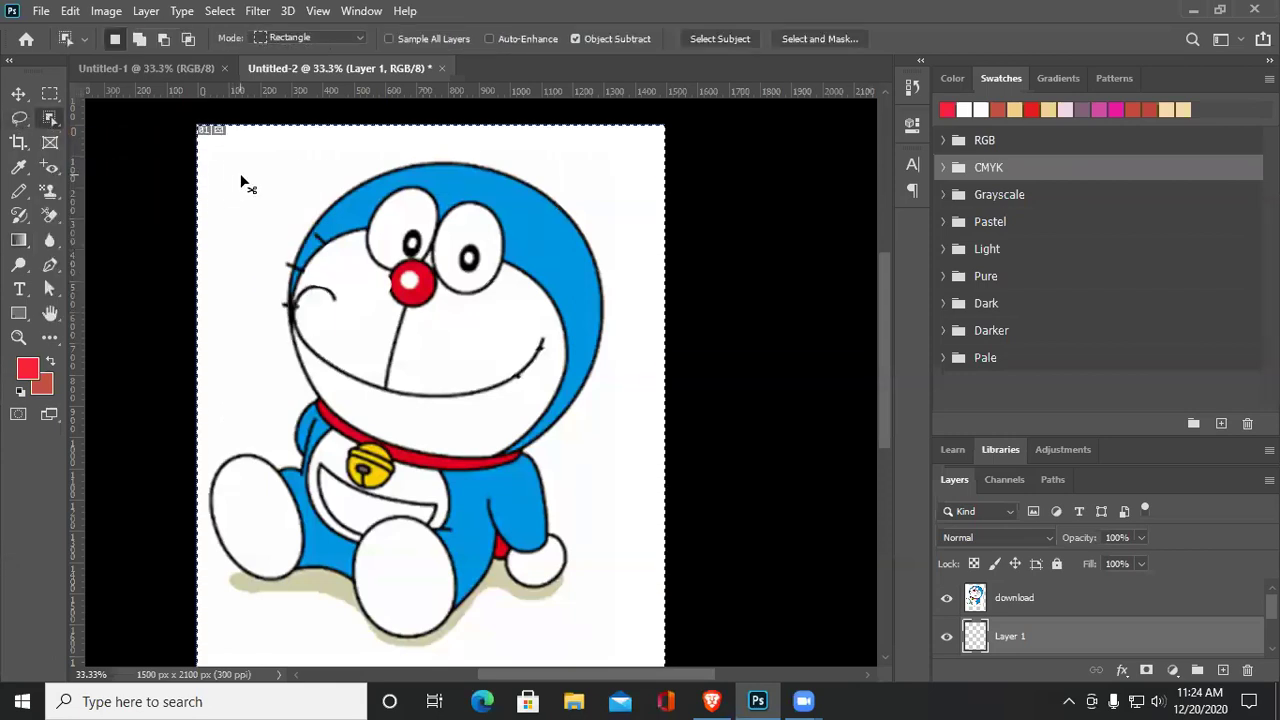
{"action": "left_click_drag", "start_coordinate": [217, 142], "coordinate": [595, 625]}
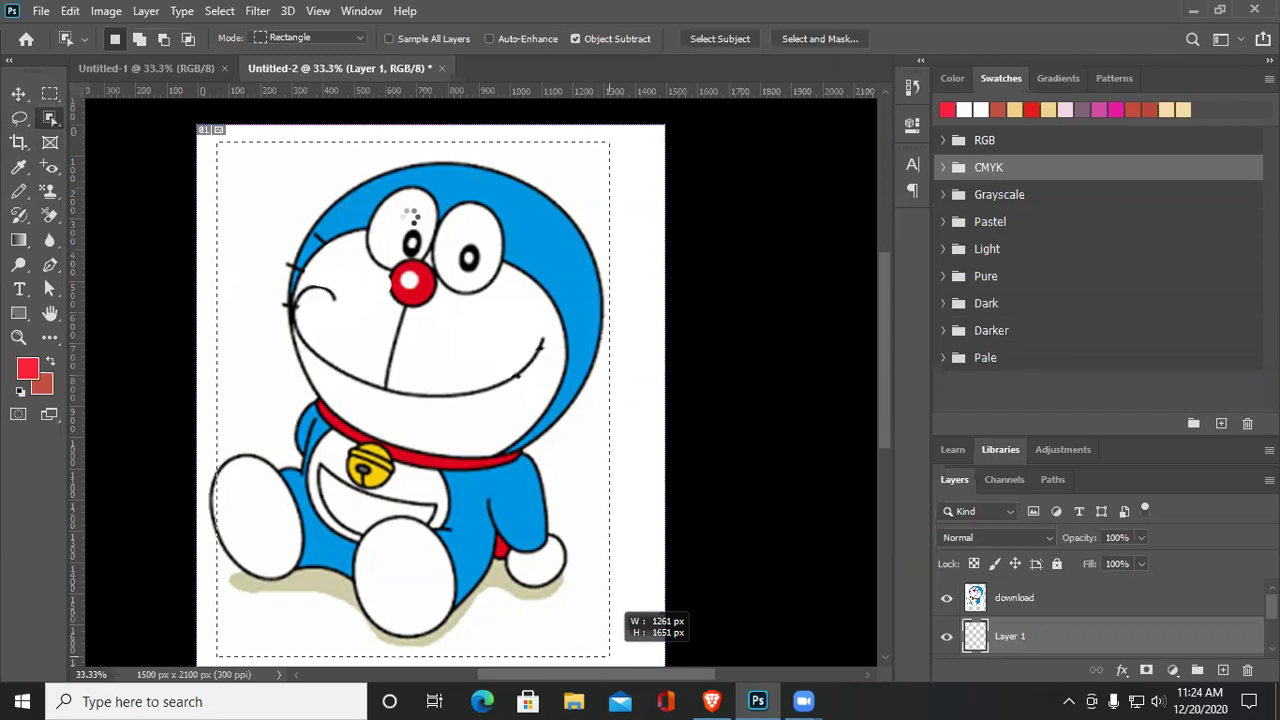
{"action": "left_click", "coordinate": [647, 284]}
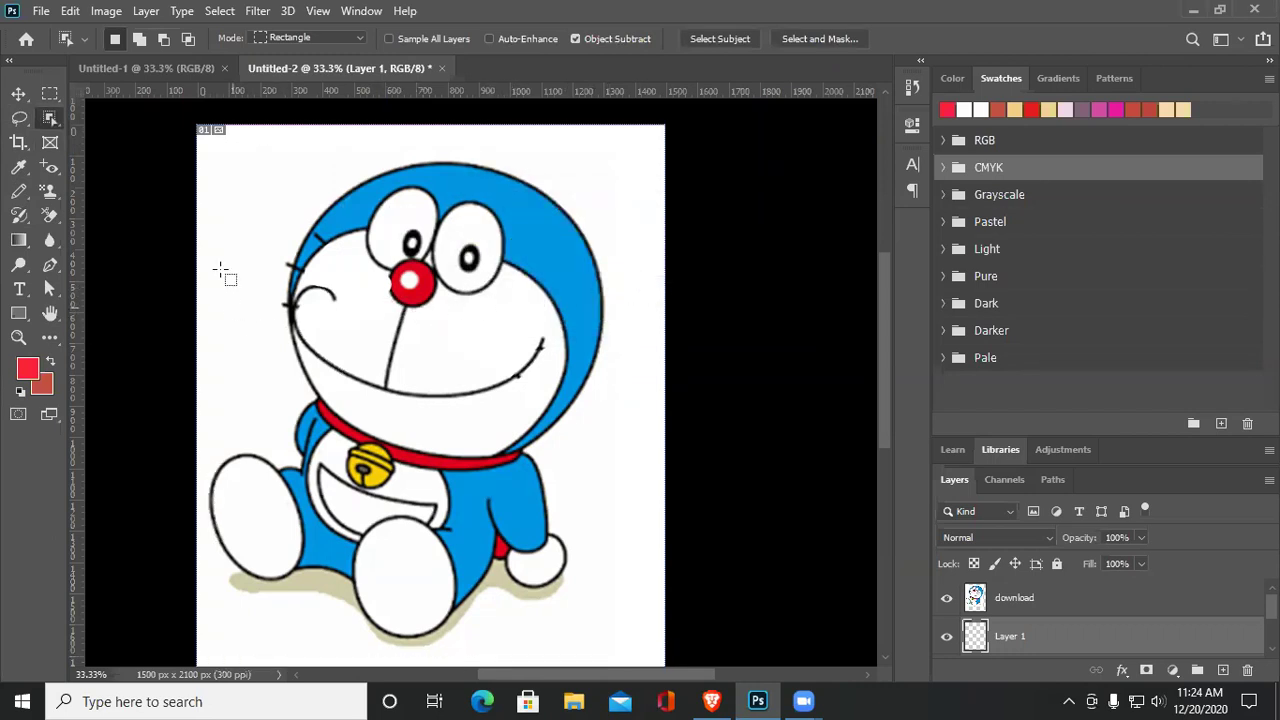
{"action": "left_click_drag", "start_coordinate": [202, 141], "coordinate": [603, 598]}
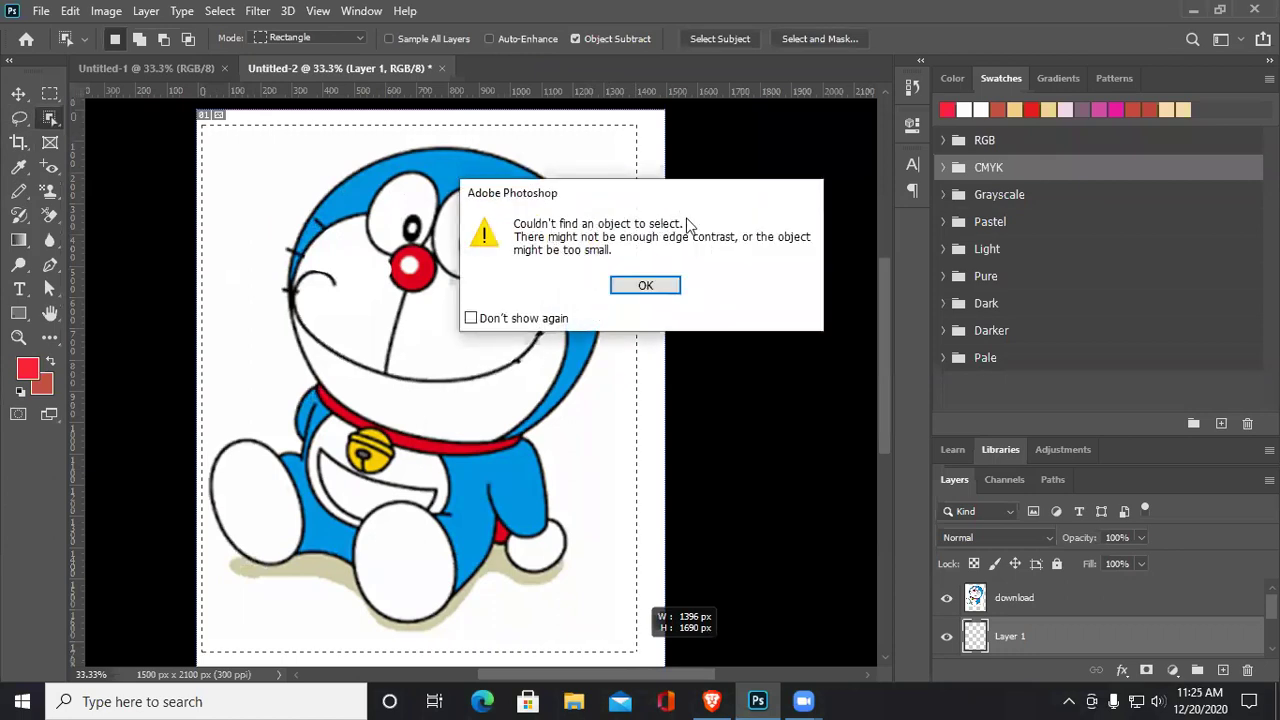
{"action": "left_click", "coordinate": [645, 286]}
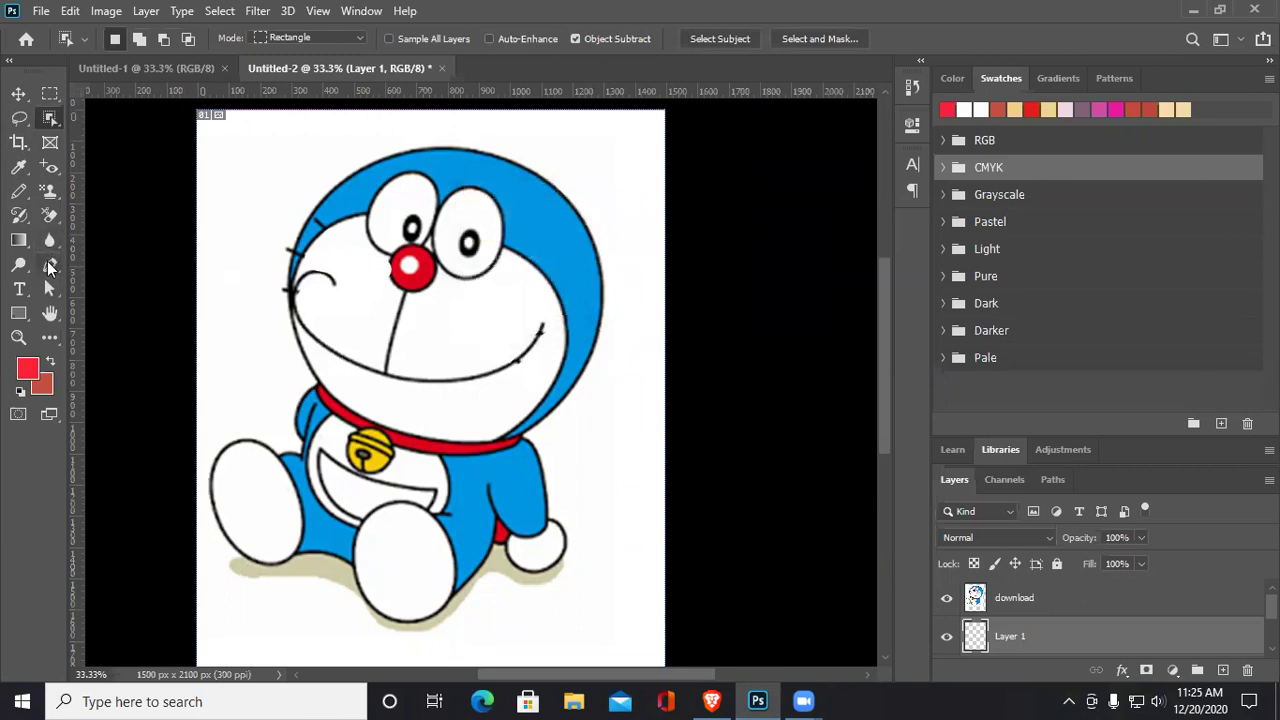
Trace a Pen tool path around the cartoon cat's full outline, including the head, arms, feet and ground shadow
{"action": "left_click", "coordinate": [51, 263]}
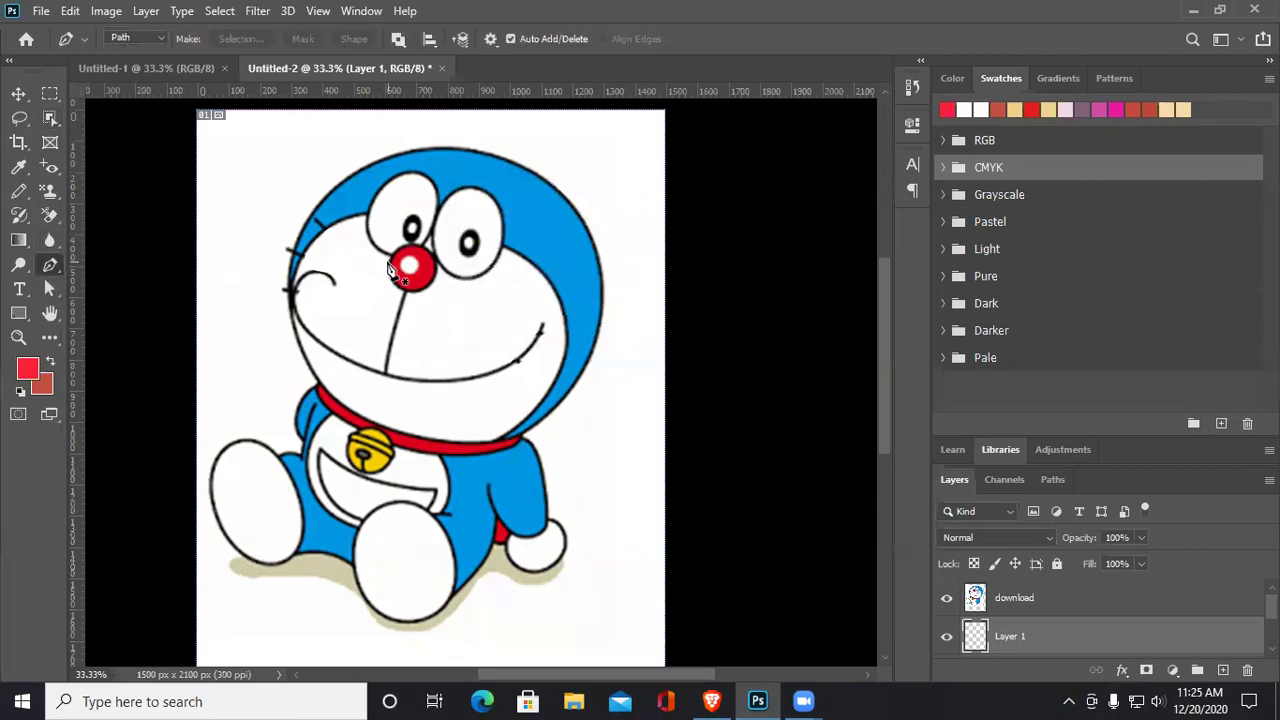
{"action": "left_click", "coordinate": [313, 212]}
{"action": "left_click", "coordinate": [388, 157]}
{"action": "left_click_drag", "start_coordinate": [412, 148], "coordinate": [413, 151]}
{"action": "left_click", "coordinate": [477, 152]}
{"action": "left_click", "coordinate": [541, 177]}
{"action": "left_click", "coordinate": [574, 210]}
{"action": "left_click", "coordinate": [596, 252]}
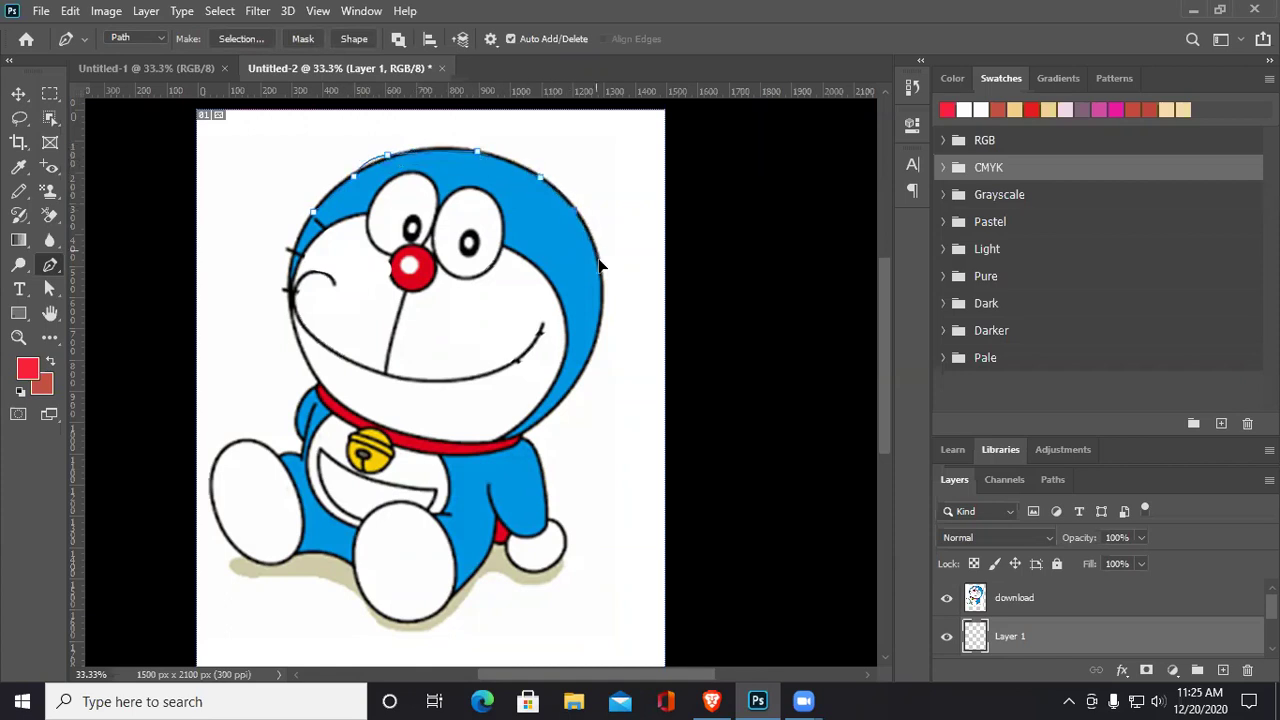
{"action": "left_click", "coordinate": [603, 303]}
{"action": "left_click", "coordinate": [594, 348]}
{"action": "left_click", "coordinate": [575, 387]}
{"action": "left_click", "coordinate": [551, 411]}
{"action": "left_click", "coordinate": [522, 438]}
{"action": "left_click", "coordinate": [542, 458]}
{"action": "left_click", "coordinate": [546, 494]}
{"action": "left_click", "coordinate": [553, 526]}
{"action": "left_click_drag", "start_coordinate": [580, 537], "coordinate": [580, 546]}
{"action": "left_click", "coordinate": [511, 583]}
{"action": "left_click", "coordinate": [491, 576]}
{"action": "left_click", "coordinate": [471, 596]}
{"action": "left_click", "coordinate": [451, 611]}
{"action": "left_click", "coordinate": [393, 629]}
{"action": "left_click", "coordinate": [357, 612]}
{"action": "left_click", "coordinate": [341, 591]}
{"action": "left_click", "coordinate": [272, 579]}
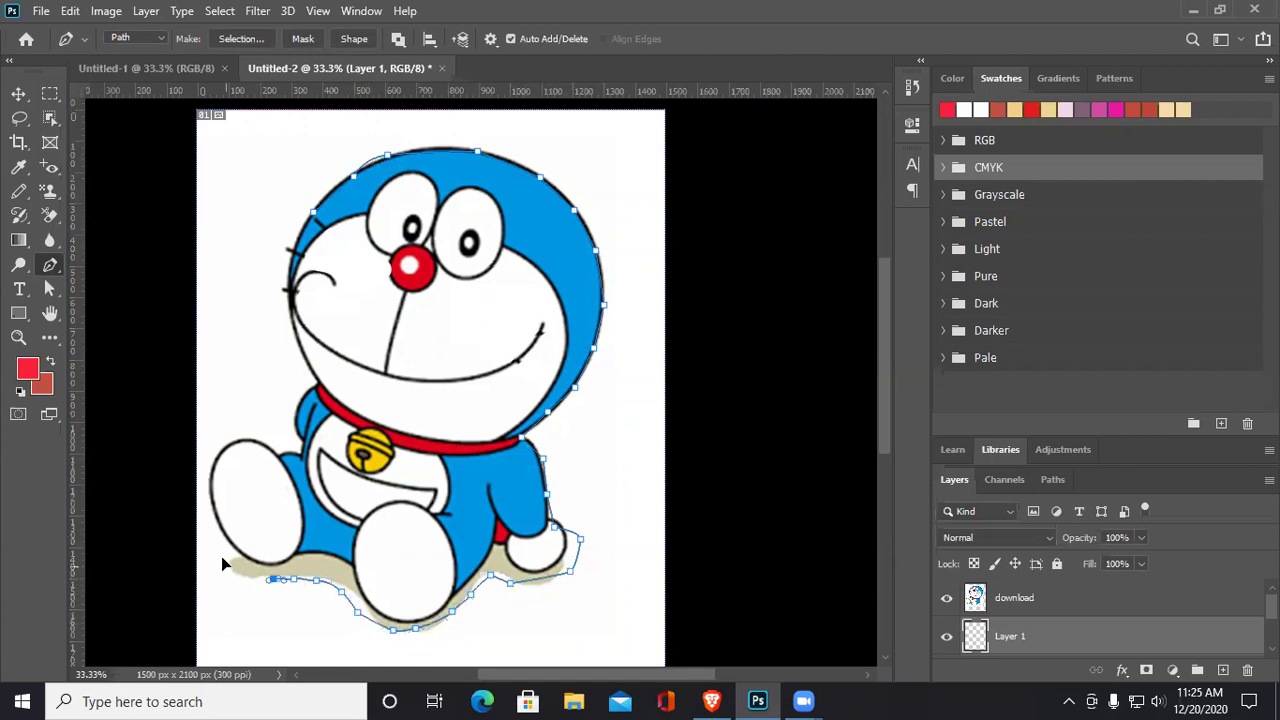
{"action": "left_click", "coordinate": [233, 578]}
{"action": "left_click", "coordinate": [222, 556]}
{"action": "left_click", "coordinate": [217, 516]}
{"action": "left_click", "coordinate": [209, 461]}
{"action": "left_click", "coordinate": [237, 443]}
{"action": "left_click", "coordinate": [260, 440]}
{"action": "left_click", "coordinate": [276, 459]}
{"action": "left_click", "coordinate": [290, 458]}
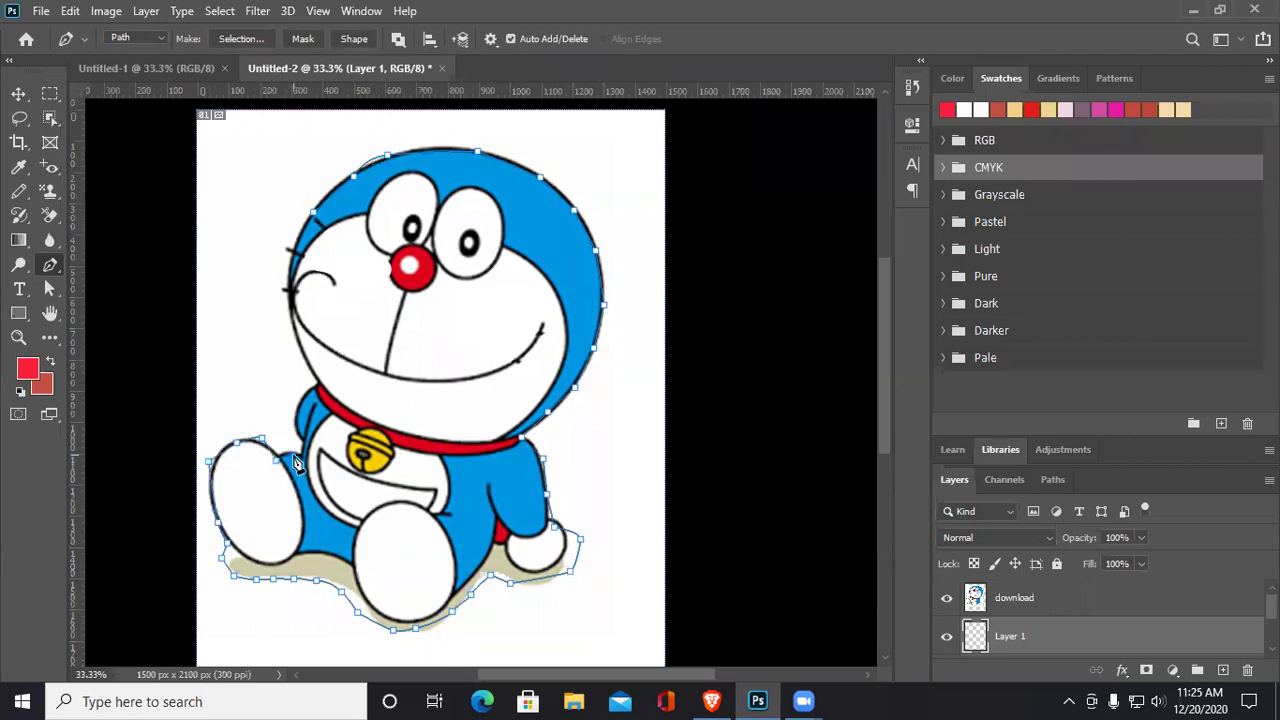
{"action": "left_click", "coordinate": [293, 412]}
{"action": "left_click", "coordinate": [310, 384]}
{"action": "left_click", "coordinate": [300, 344]}
{"action": "left_click", "coordinate": [287, 295]}
{"action": "left_click", "coordinate": [290, 252]}
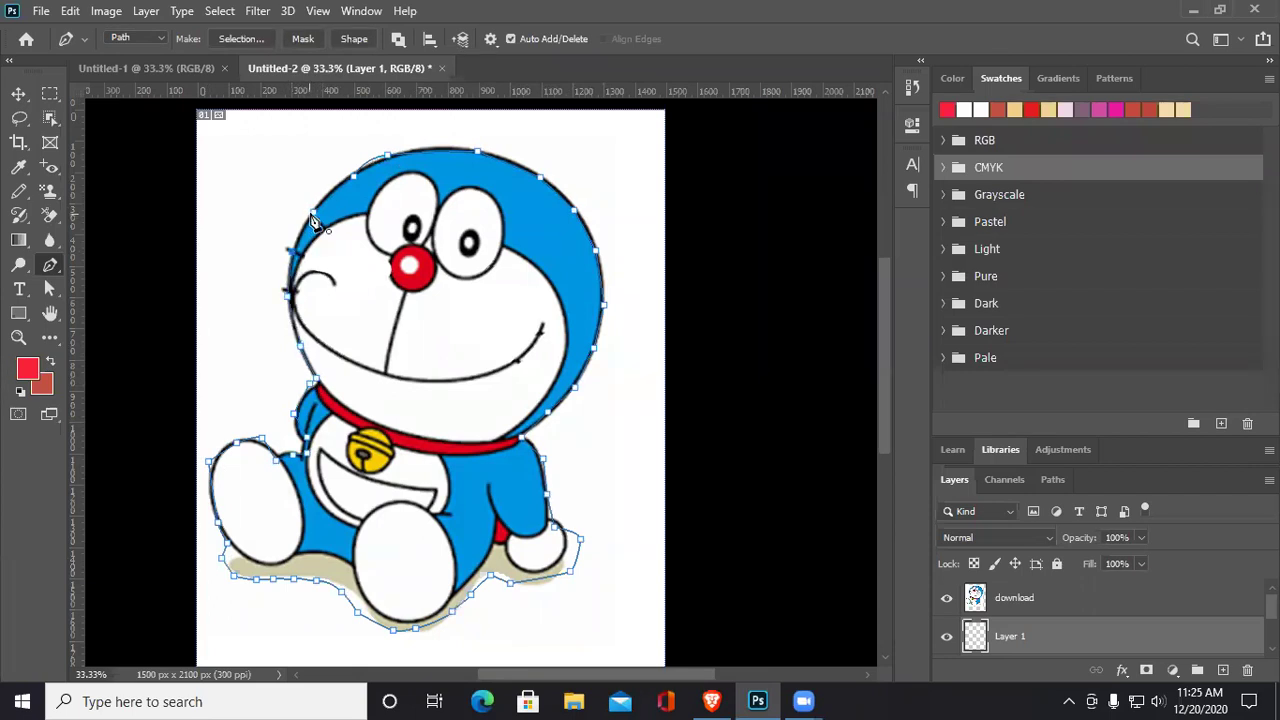
Turn the traced path into a new anti-aliased selection with a feather radius of 0 pixels
{"action": "right_click", "coordinate": [467, 268]}
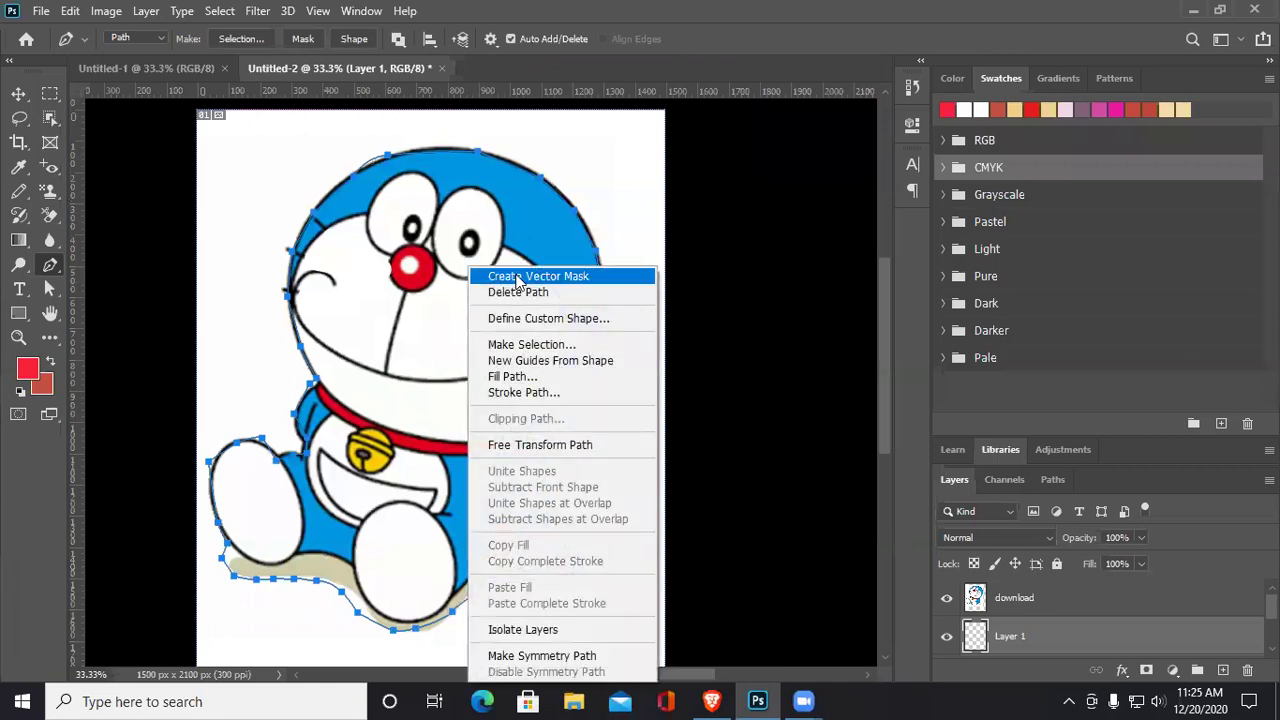
{"action": "left_click", "coordinate": [562, 346]}
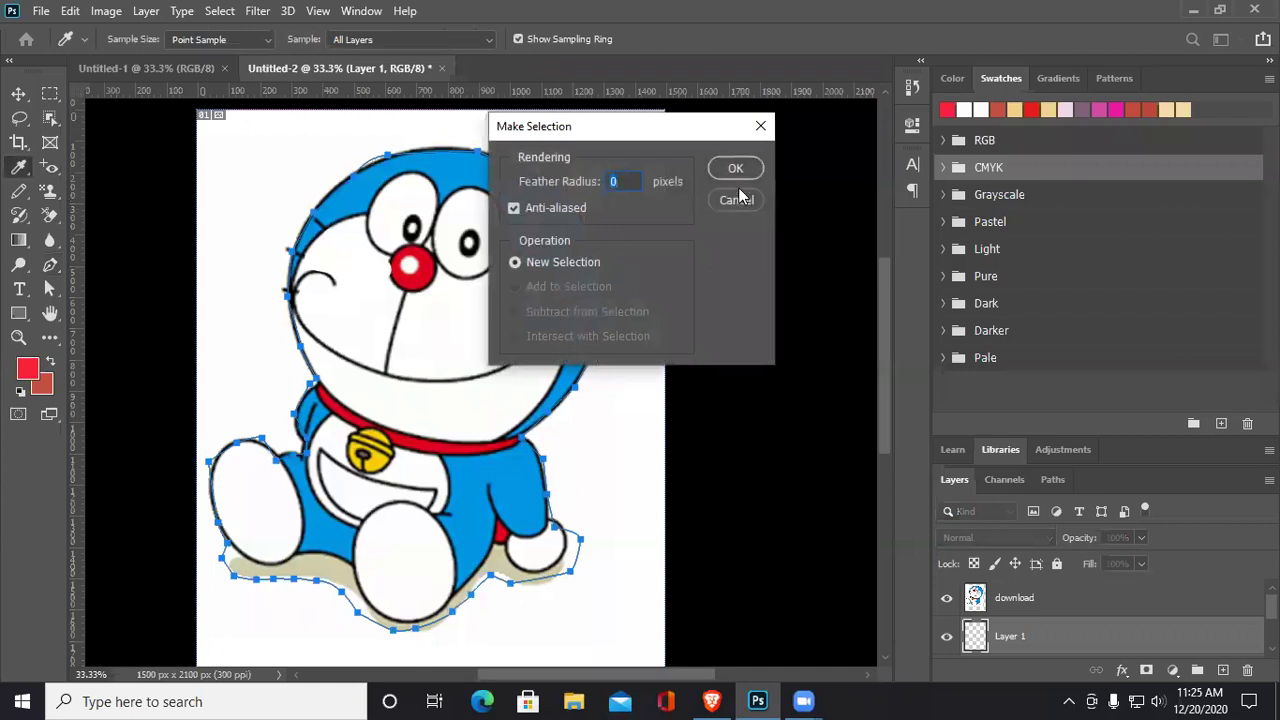
{"action": "left_click", "coordinate": [735, 168]}
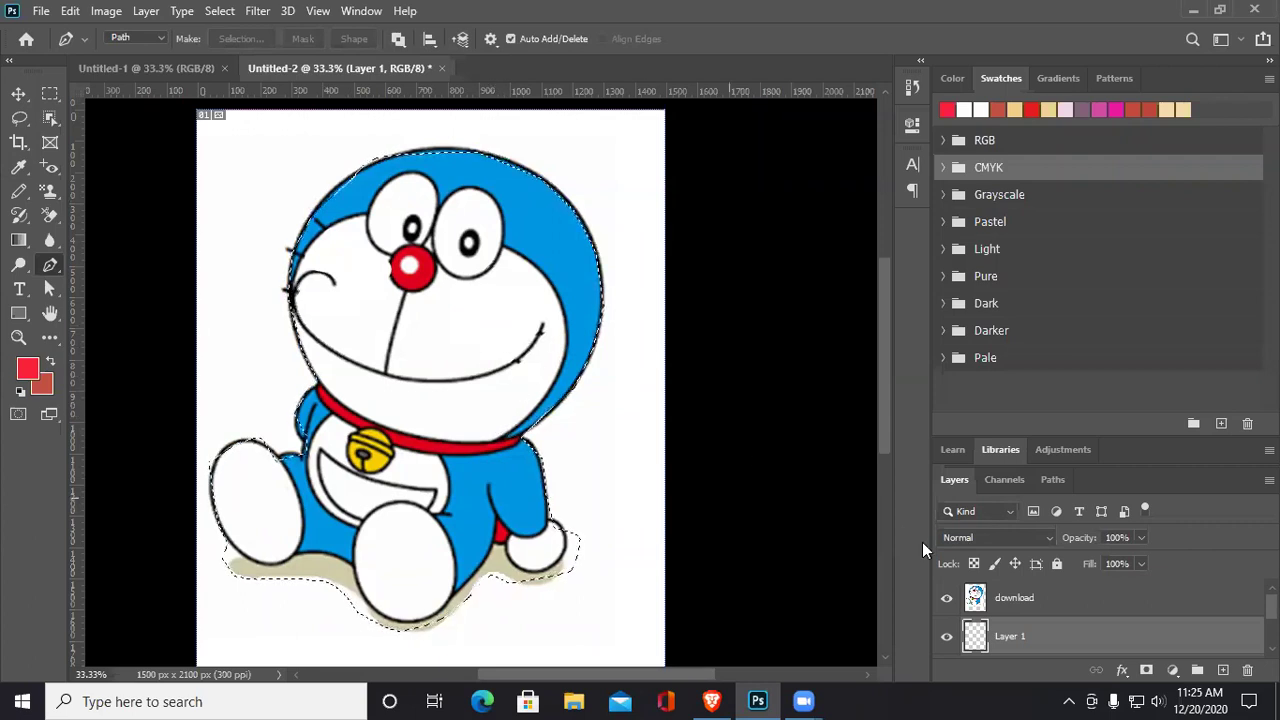
Try clipping the download layer to Layer 1 with a clipping mask, and undo it
{"action": "left_click", "coordinate": [1053, 600]}
{"action": "right_click", "coordinate": [1051, 594]}
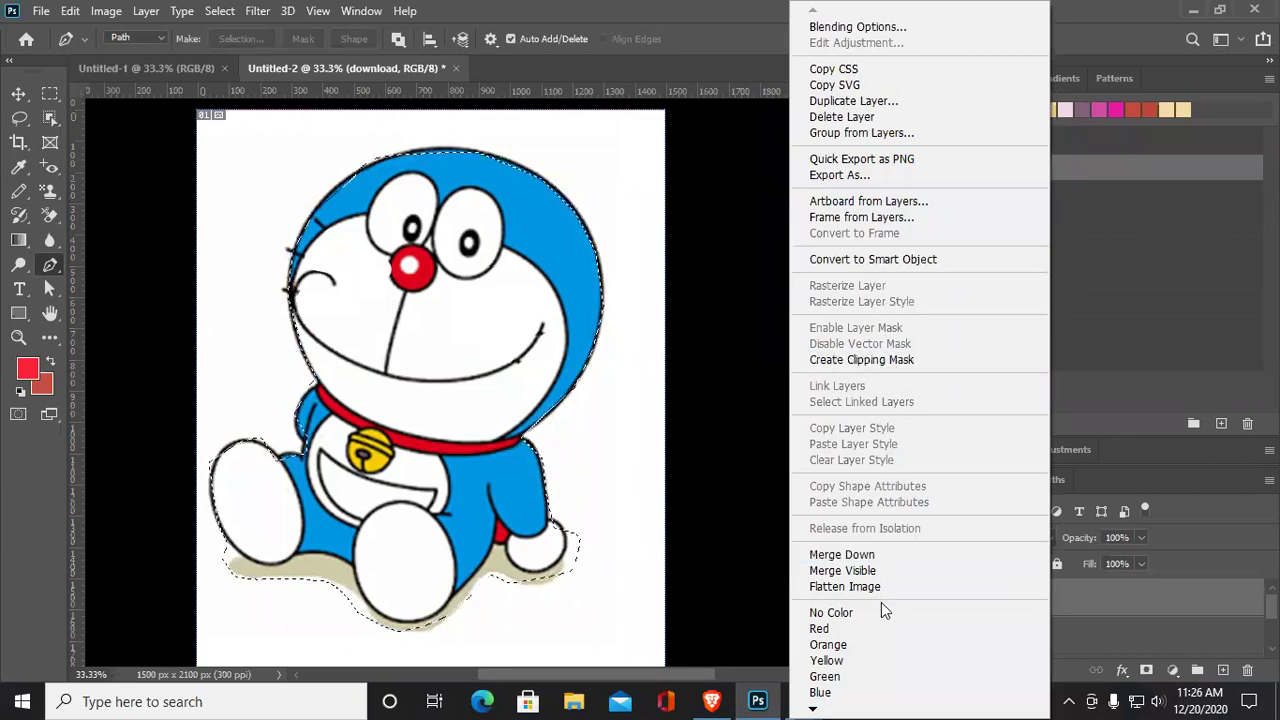
{"action": "left_click", "coordinate": [884, 361]}
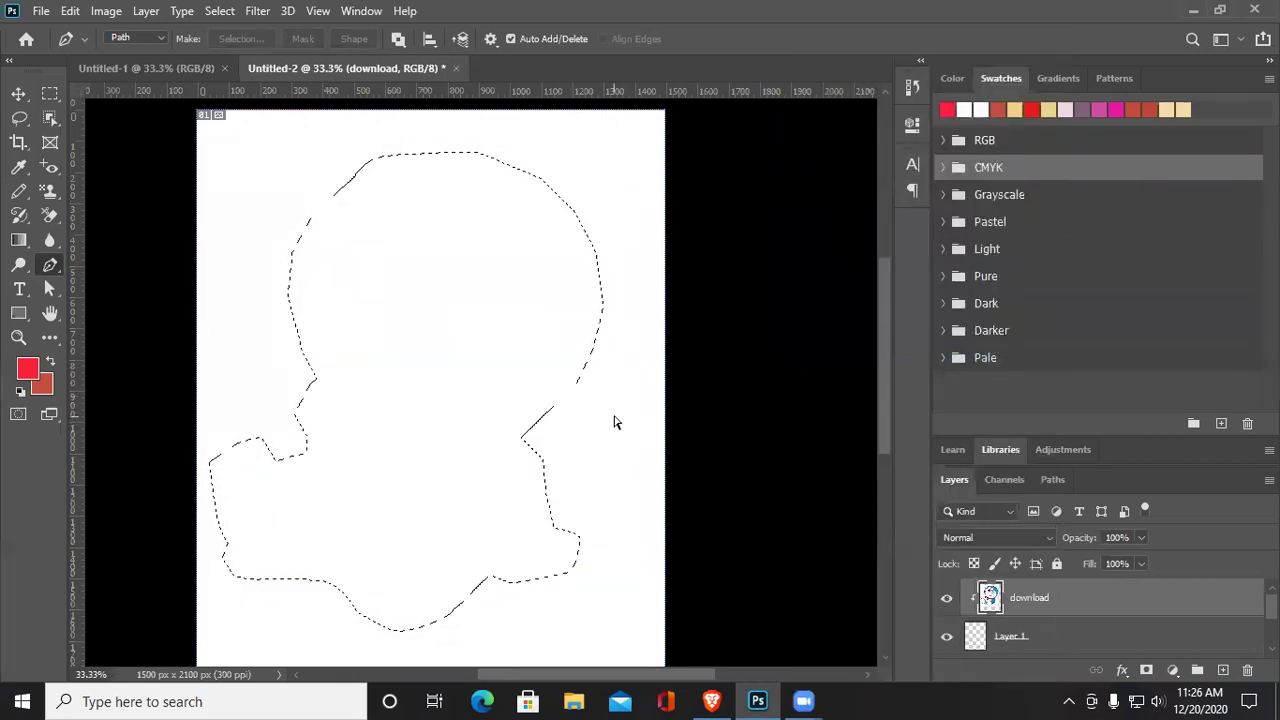
{"action": "key", "text": "ctrl+z"}
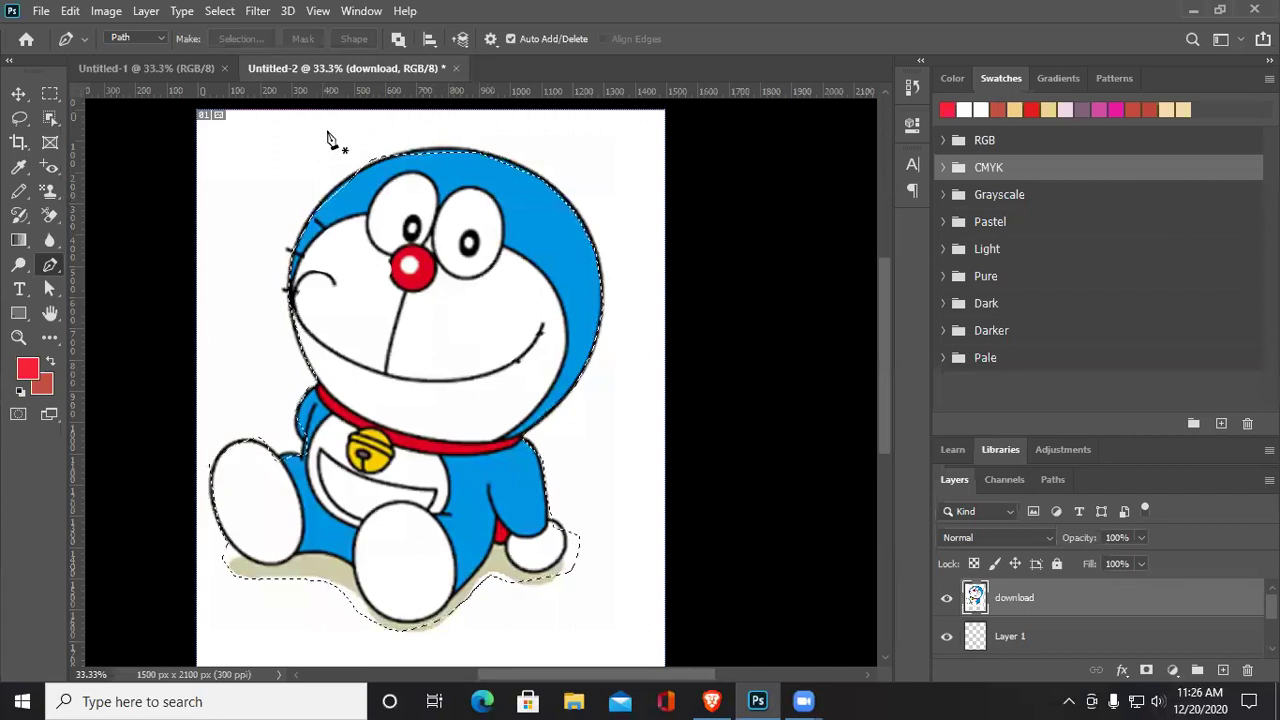
Invert the selection, try the clipping mask on the download layer once more, and undo the mask
{"action": "left_click", "coordinate": [219, 11]}
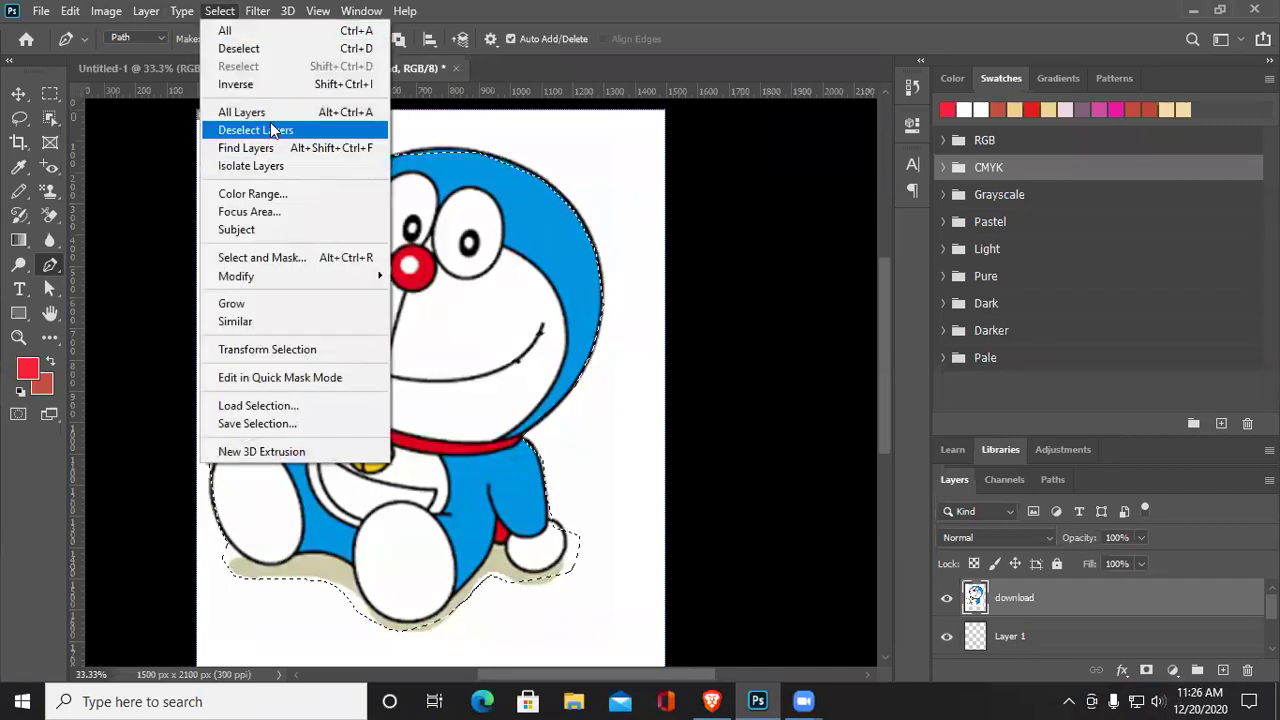
{"action": "left_click", "coordinate": [267, 86]}
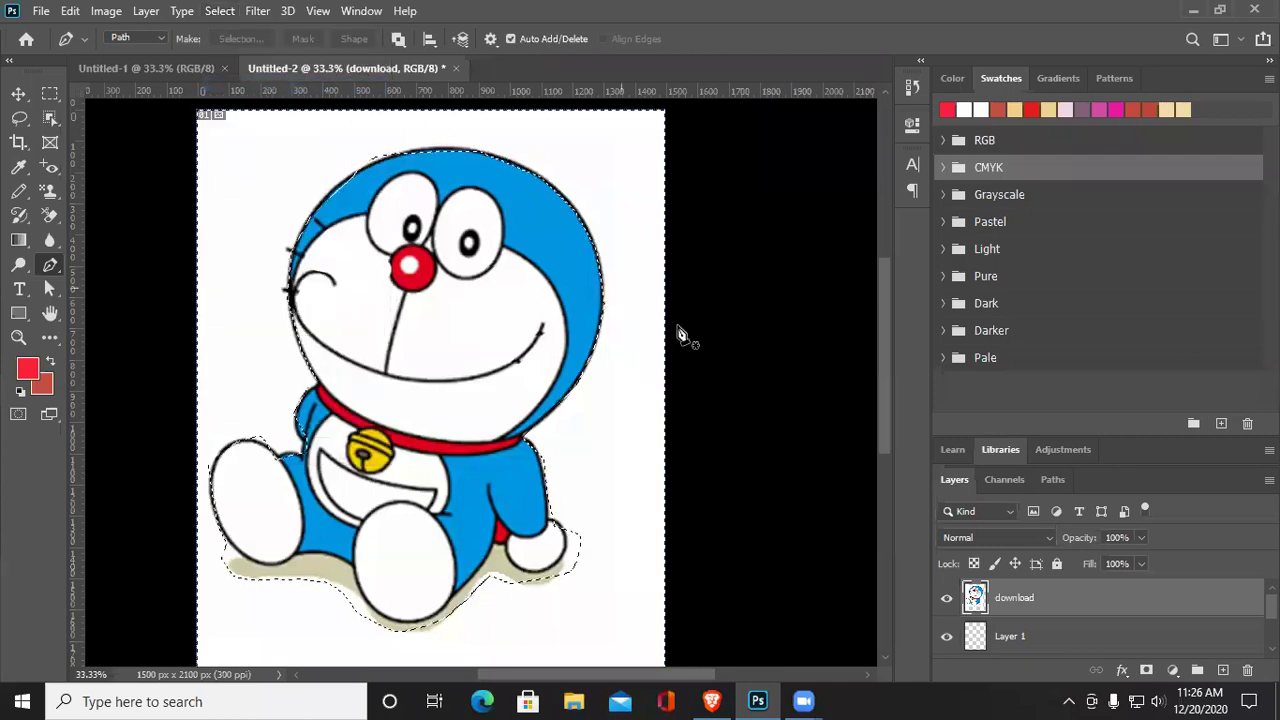
{"action": "right_click", "coordinate": [1046, 600]}
{"action": "left_click", "coordinate": [886, 360]}
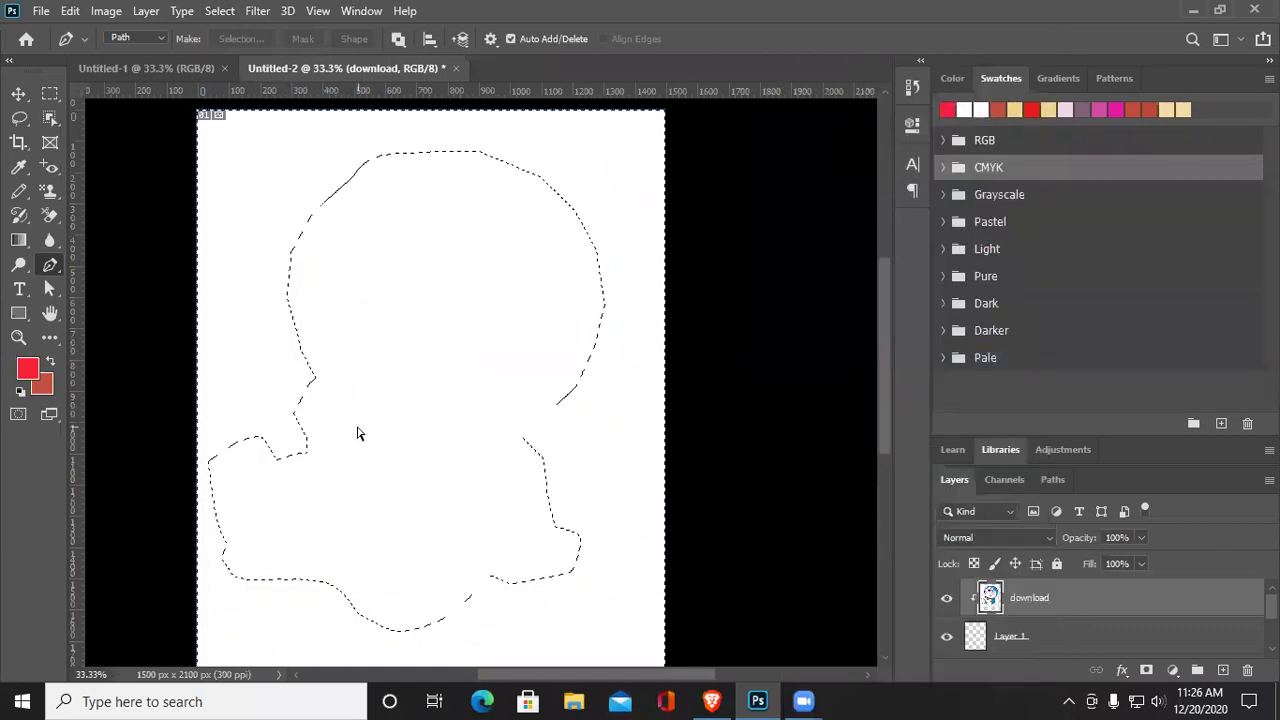
{"action": "key", "text": "ctrl+z"}
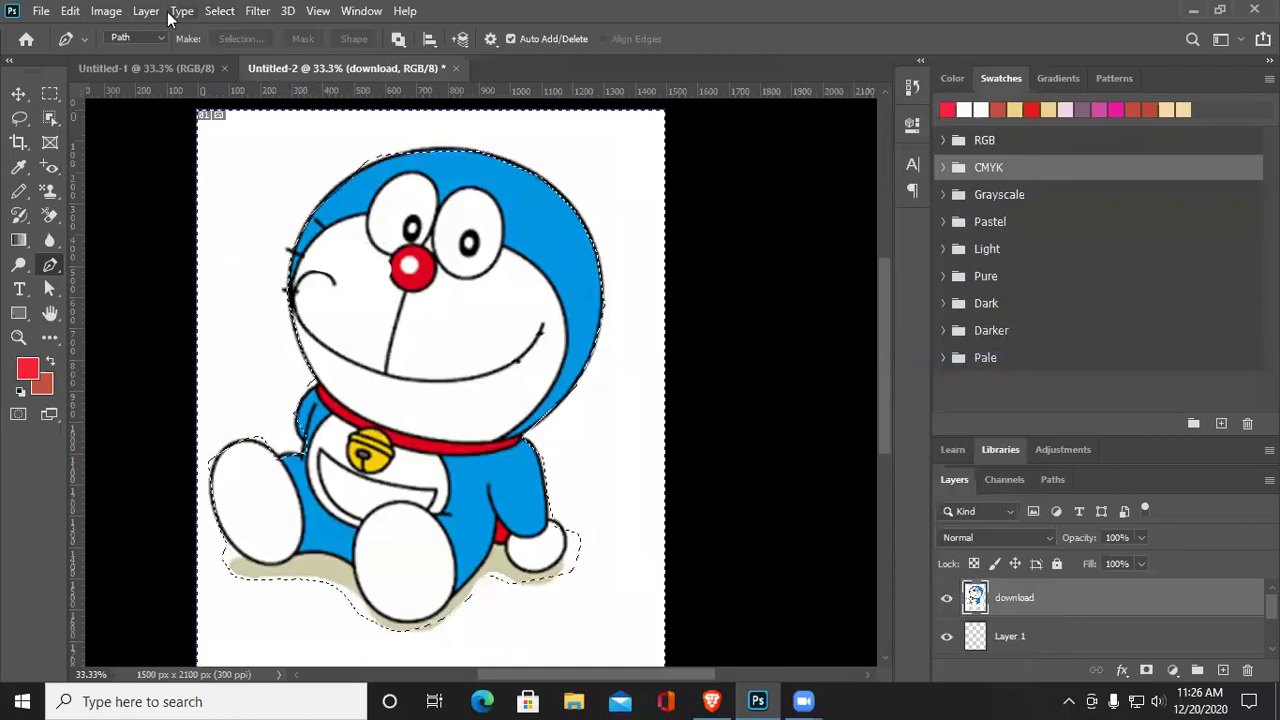
Invert the selection again and copy the selected part of the download layer to a new layer
{"action": "left_click", "coordinate": [218, 12]}
{"action": "left_click", "coordinate": [236, 84]}
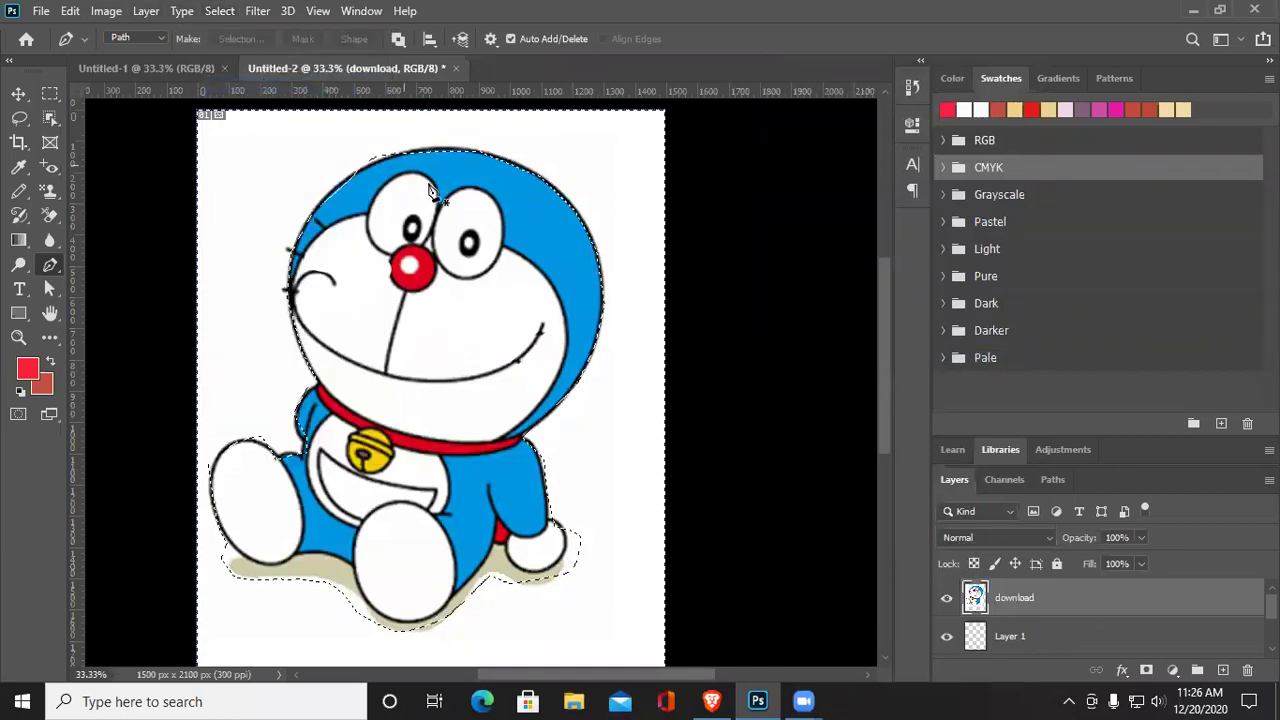
{"action": "key", "text": "ctrl+j"}
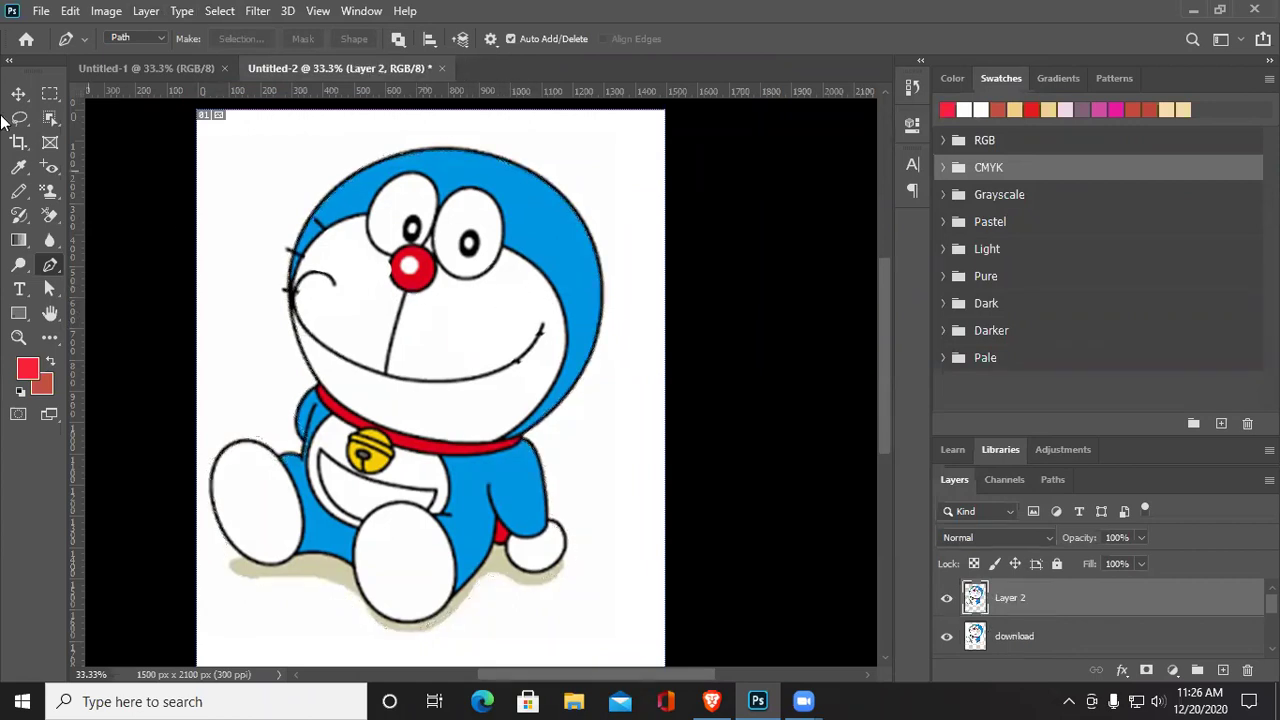
Select Layer 2 together with the download layer and move both slightly up on the canvas
{"action": "left_click", "coordinate": [20, 92]}
{"action": "left_click_drag", "start_coordinate": [452, 314], "coordinate": [518, 400]}
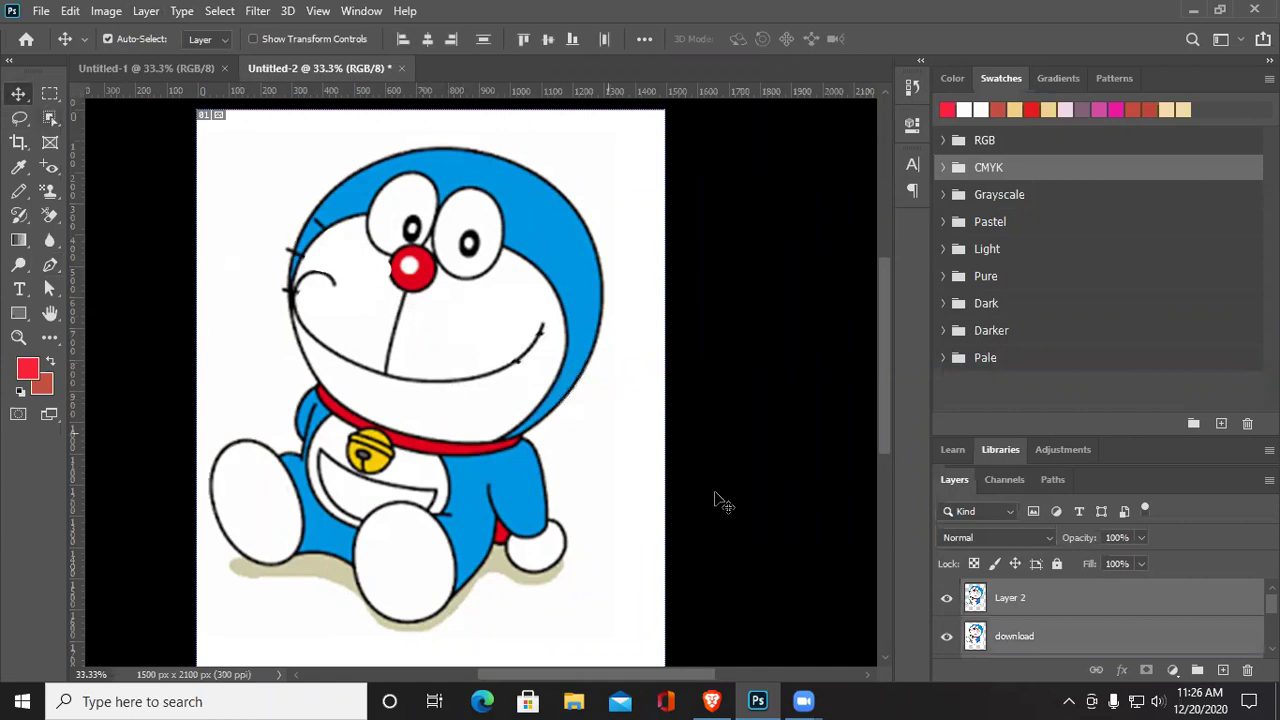
{"action": "mouse_move", "coordinate": [441, 376]}
{"action": "left_mouse_down"}
{"action": "mouse_move", "coordinate": [545, 342]}
{"action": "mouse_move", "coordinate": [580, 357]}
{"action": "mouse_move", "coordinate": [574, 491]}
{"action": "mouse_move", "coordinate": [491, 636]}
{"action": "mouse_move", "coordinate": [445, 443]}
{"action": "mouse_move", "coordinate": [439, 349]}
{"action": "mouse_move", "coordinate": [459, 358]}
{"action": "mouse_move", "coordinate": [446, 366]}
{"action": "left_mouse_up"}
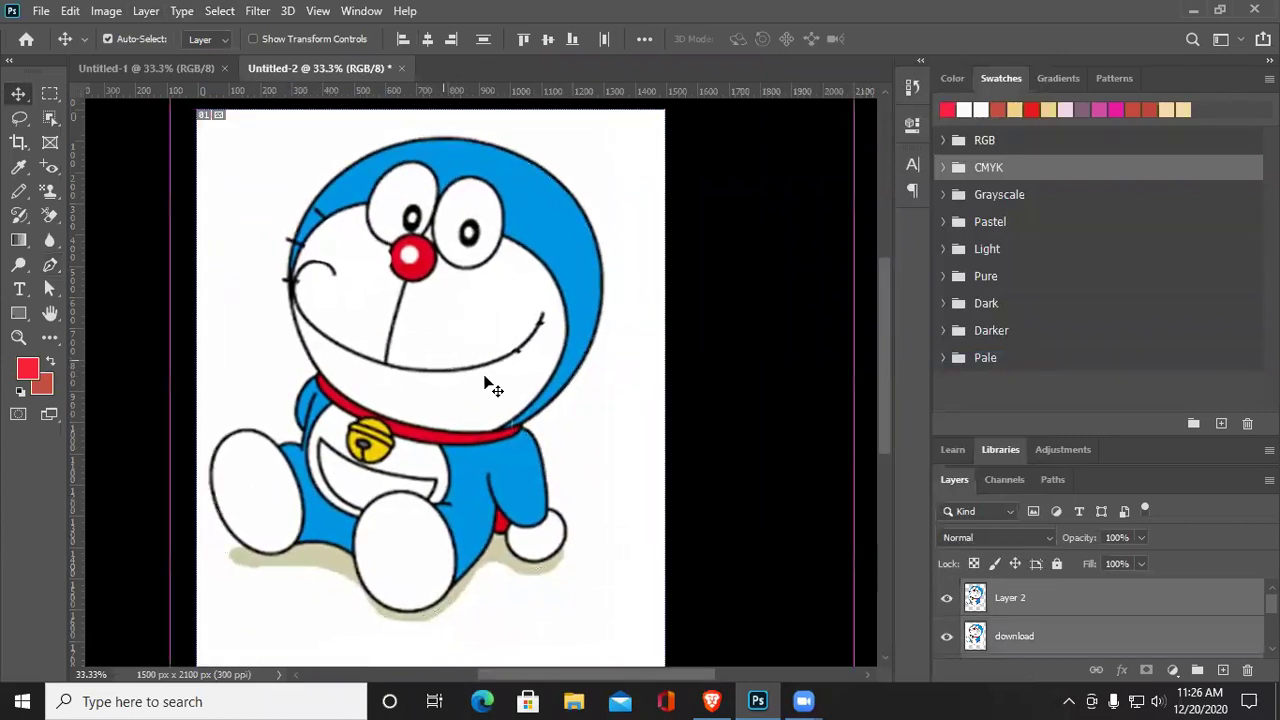
Make the download layer the only selected layer
{"action": "left_click", "coordinate": [1052, 636]}
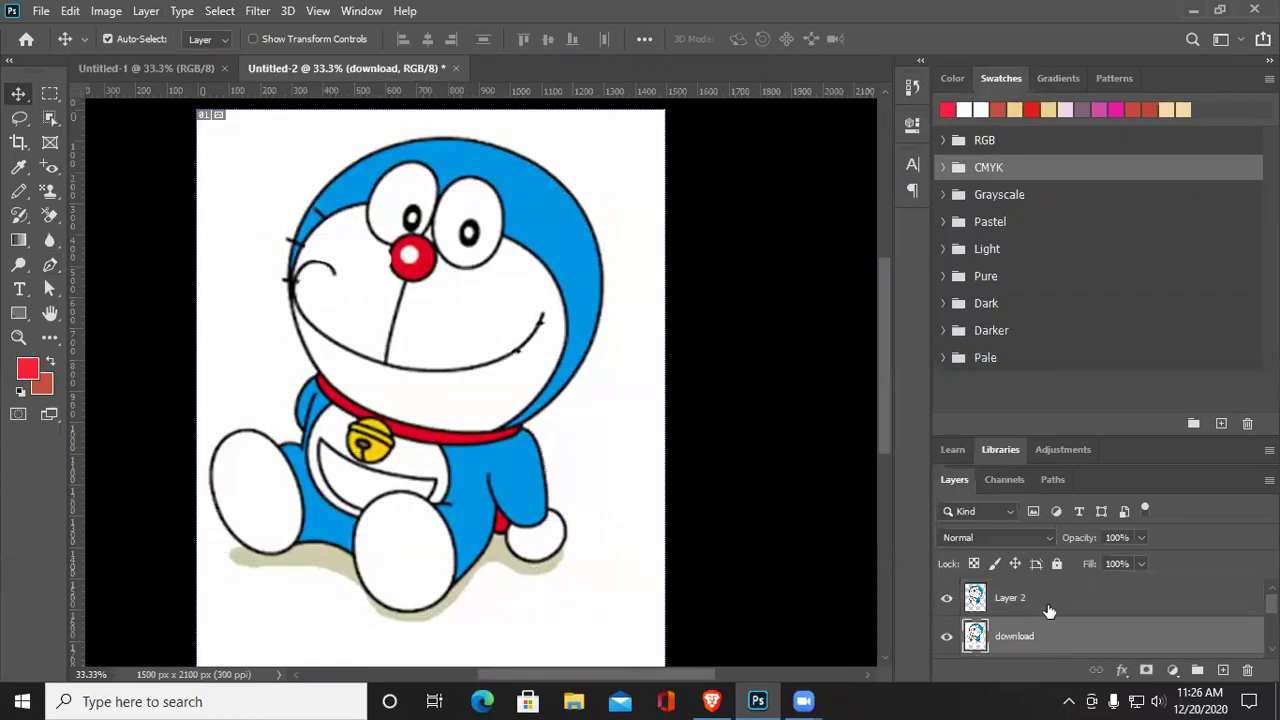
{"action": "left_click", "coordinate": [1049, 603]}
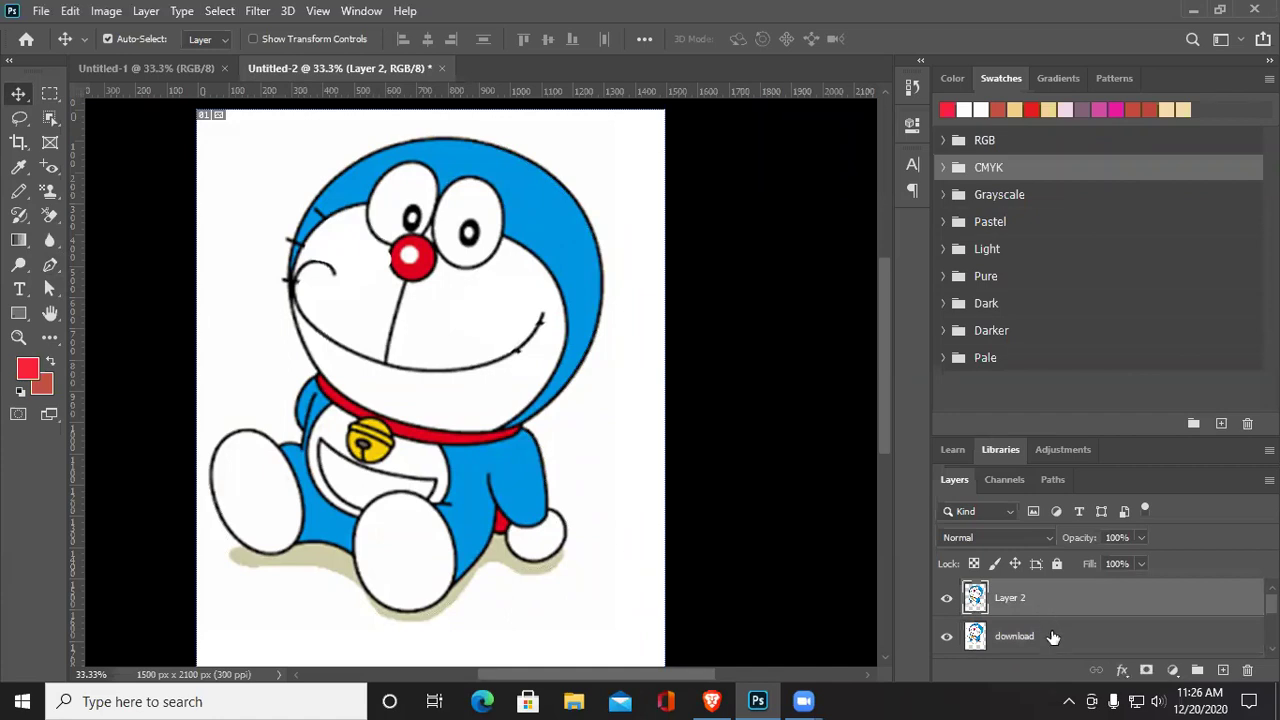
{"action": "left_click", "coordinate": [1052, 637]}
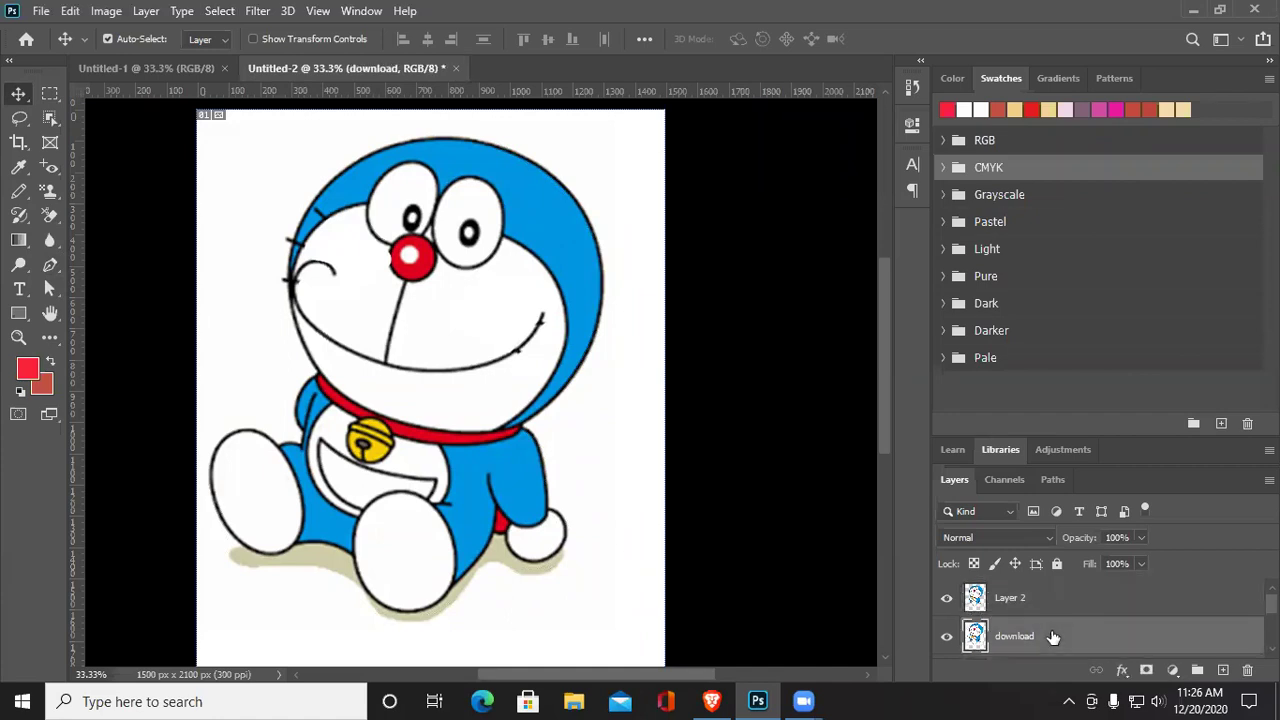
Delete the download layer and move the Layer 2 cutout slightly down and to the right on the canvas
{"action": "key", "text": "Delete"}
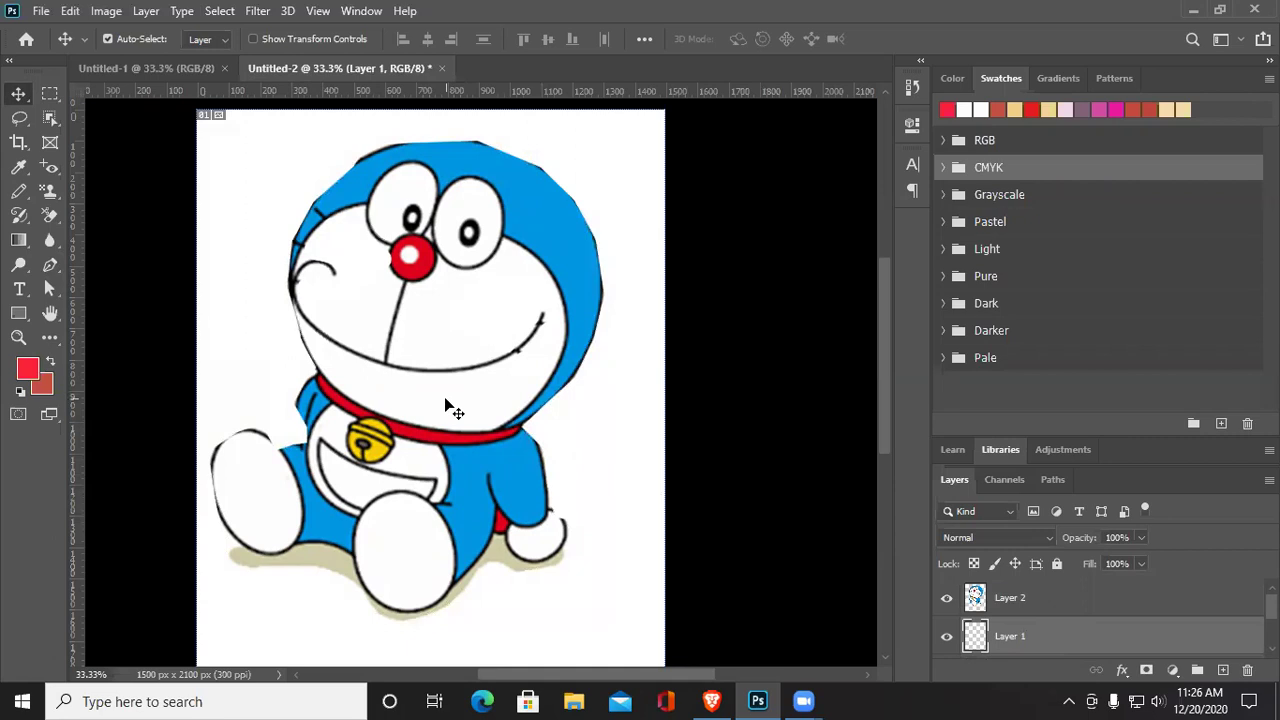
{"action": "left_click_drag", "start_coordinate": [473, 360], "coordinate": [437, 372]}
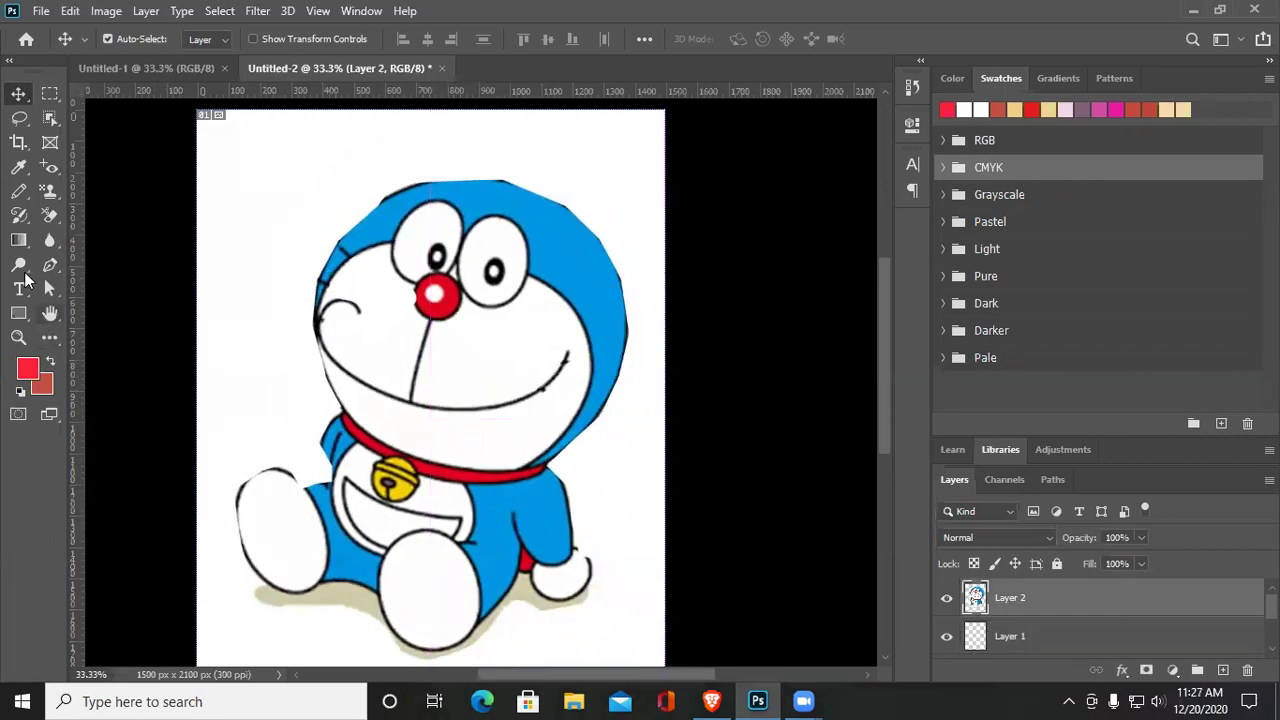
Fill the Background layer with a horizontal linear gradient from bright red to brownish red using the Gradient tool
{"action": "left_click", "coordinate": [18, 240]}
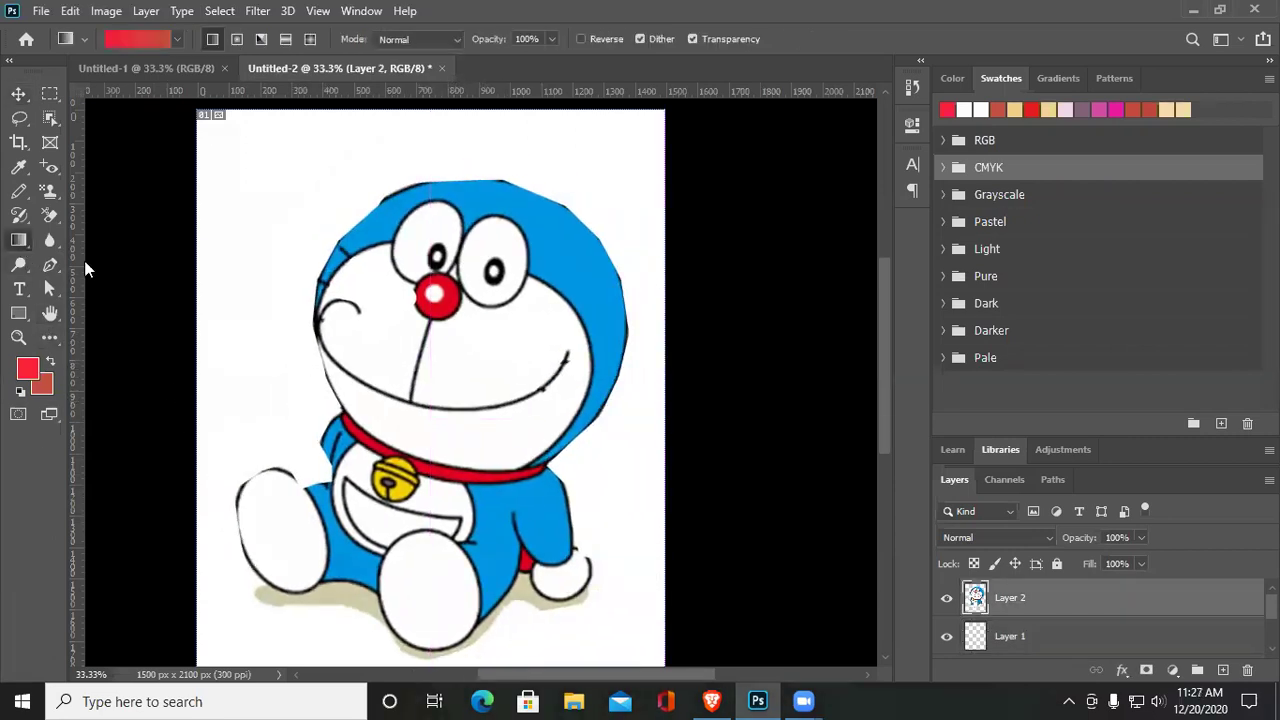
{"action": "left_click", "coordinate": [1028, 640]}
{"action": "scroll", "coordinate": [1030, 640], "scroll_direction": "down", "scroll_amount": 1}
{"action": "left_click", "coordinate": [1025, 640]}
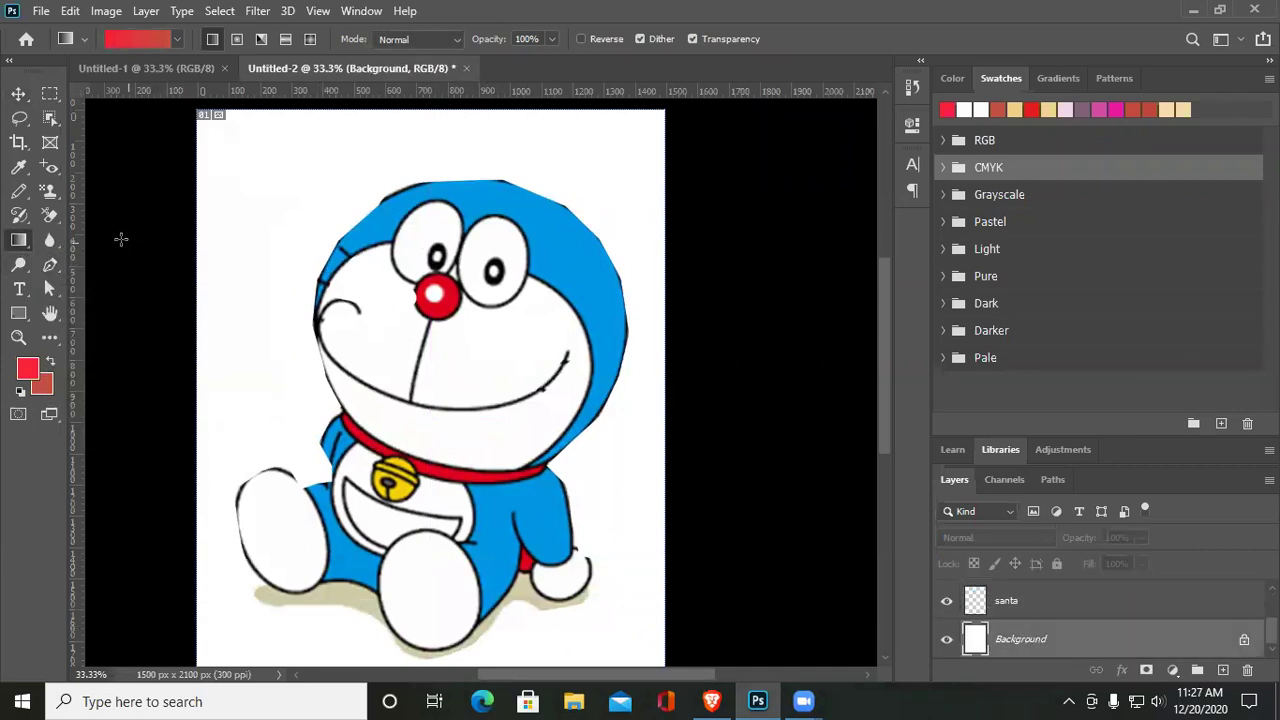
{"action": "right_click", "coordinate": [19, 240]}
{"action": "left_click", "coordinate": [103, 243]}
{"action": "left_click_drag", "start_coordinate": [366, 346], "coordinate": [518, 352]}
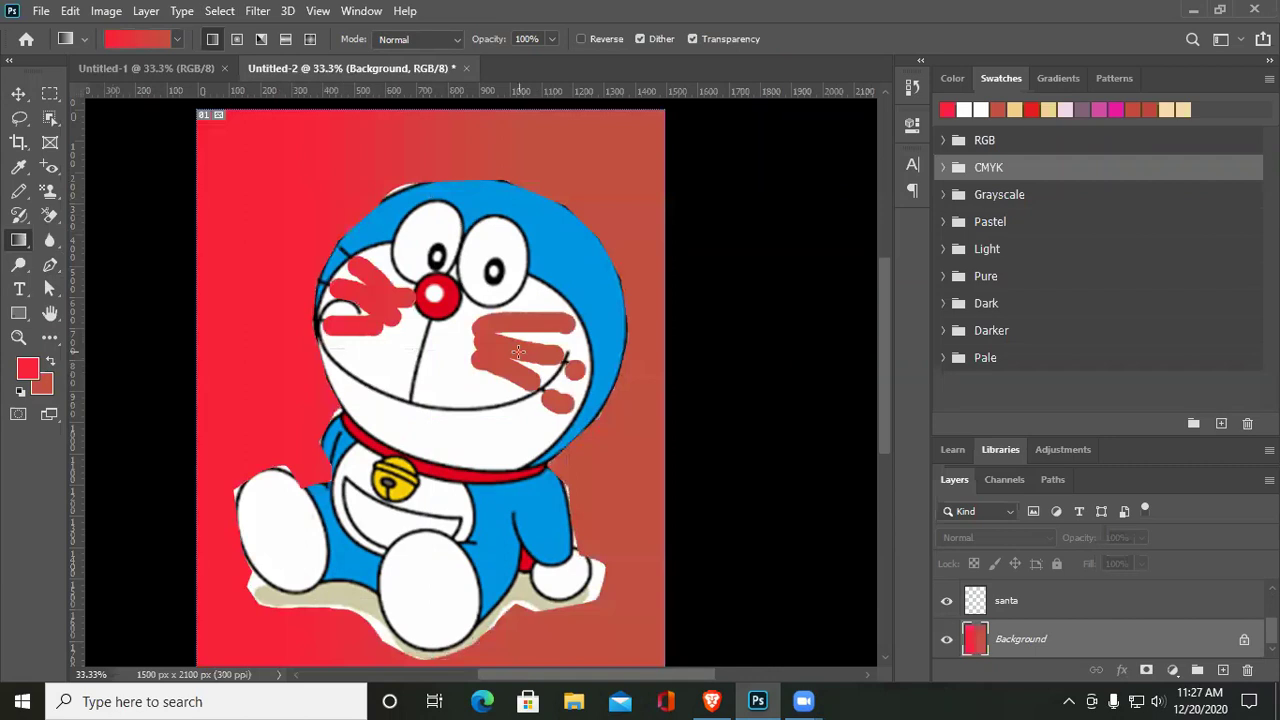
Try tan and red as the background color, choose magenta, and draw a red-to-magenta gradient on the Background layer
{"action": "left_click", "coordinate": [1050, 110], "text": "ctrl"}
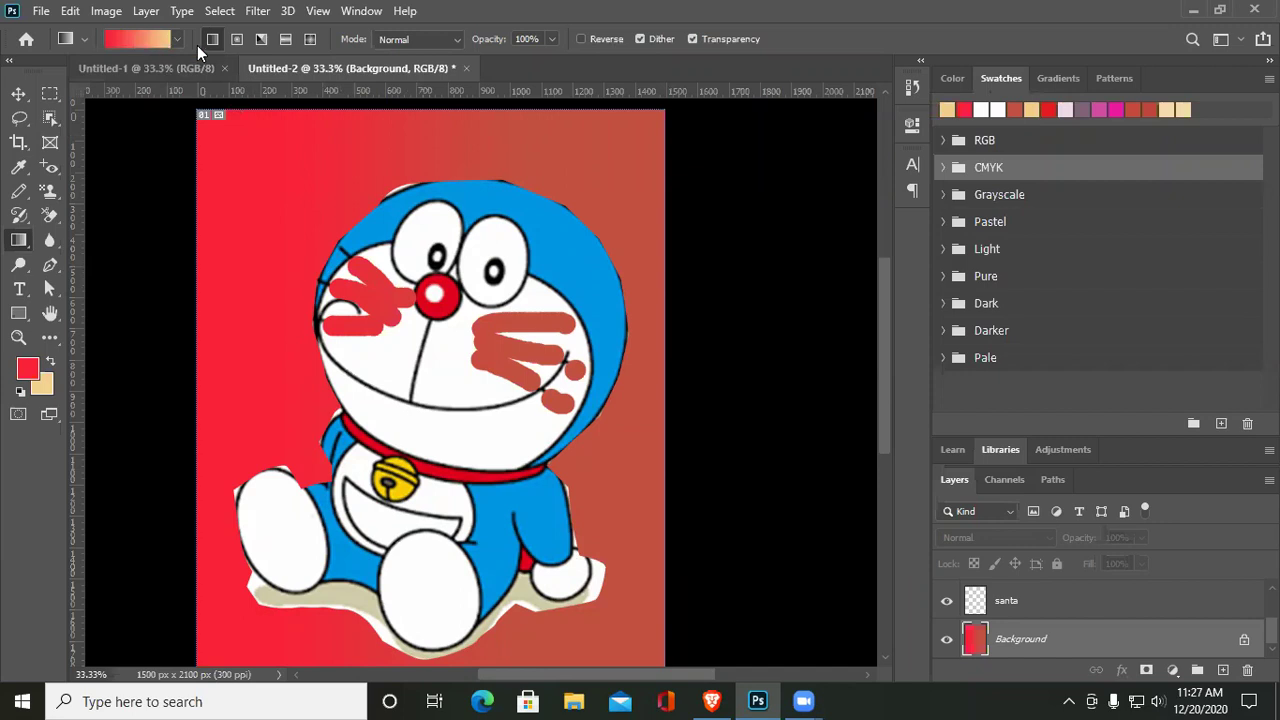
{"action": "left_click", "coordinate": [178, 40]}
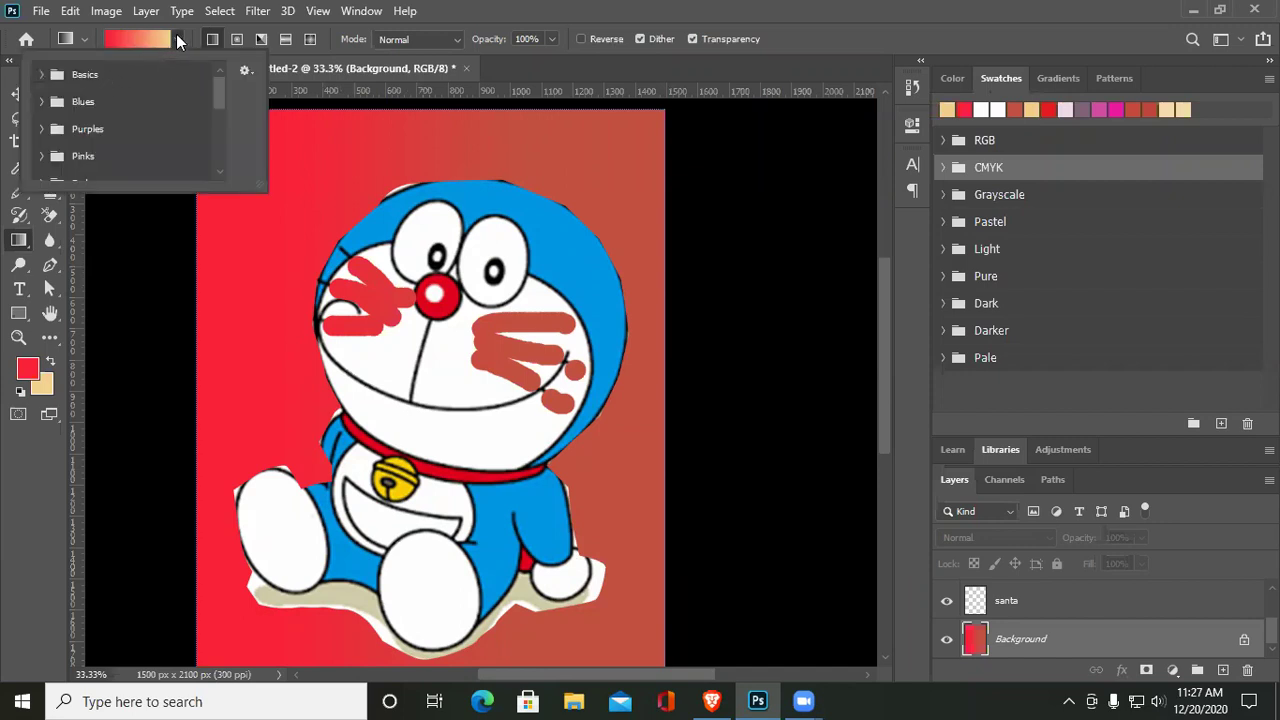
{"action": "left_click", "coordinate": [178, 39]}
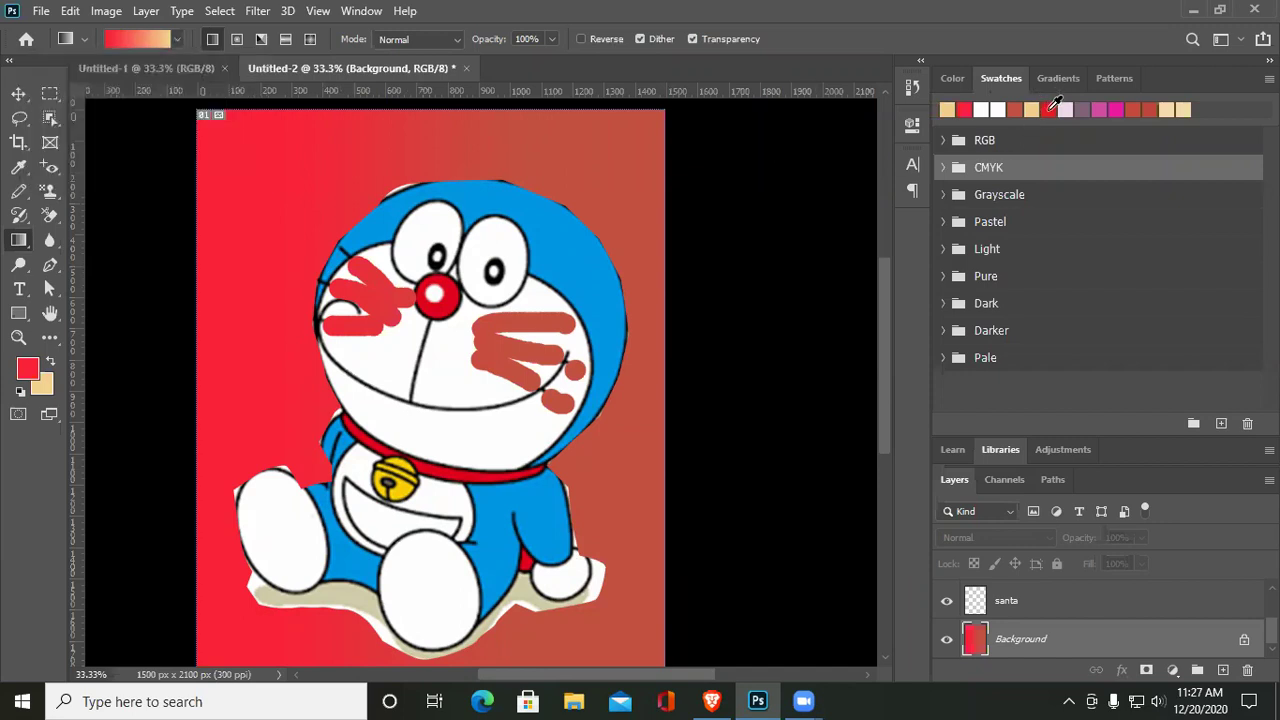
{"action": "left_click", "coordinate": [1050, 108], "text": "ctrl"}
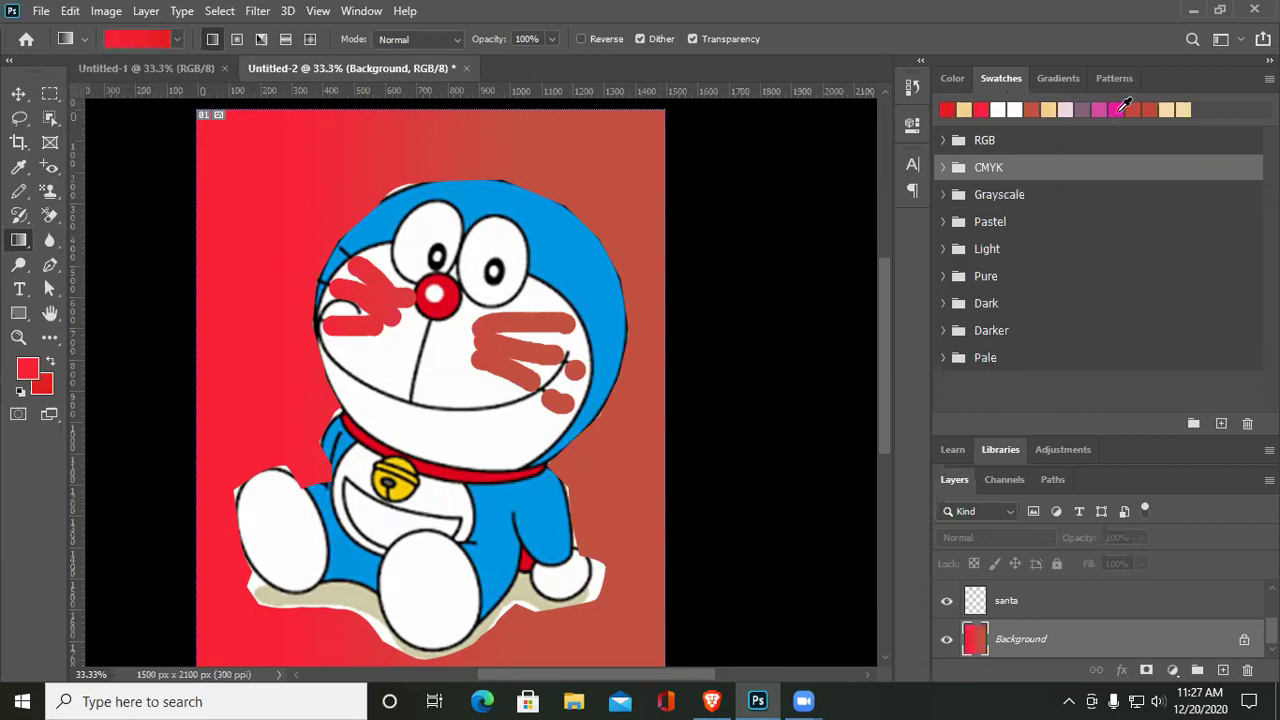
{"action": "left_click", "coordinate": [1117, 109], "text": "ctrl"}
{"action": "left_click_drag", "start_coordinate": [380, 256], "coordinate": [595, 170]}
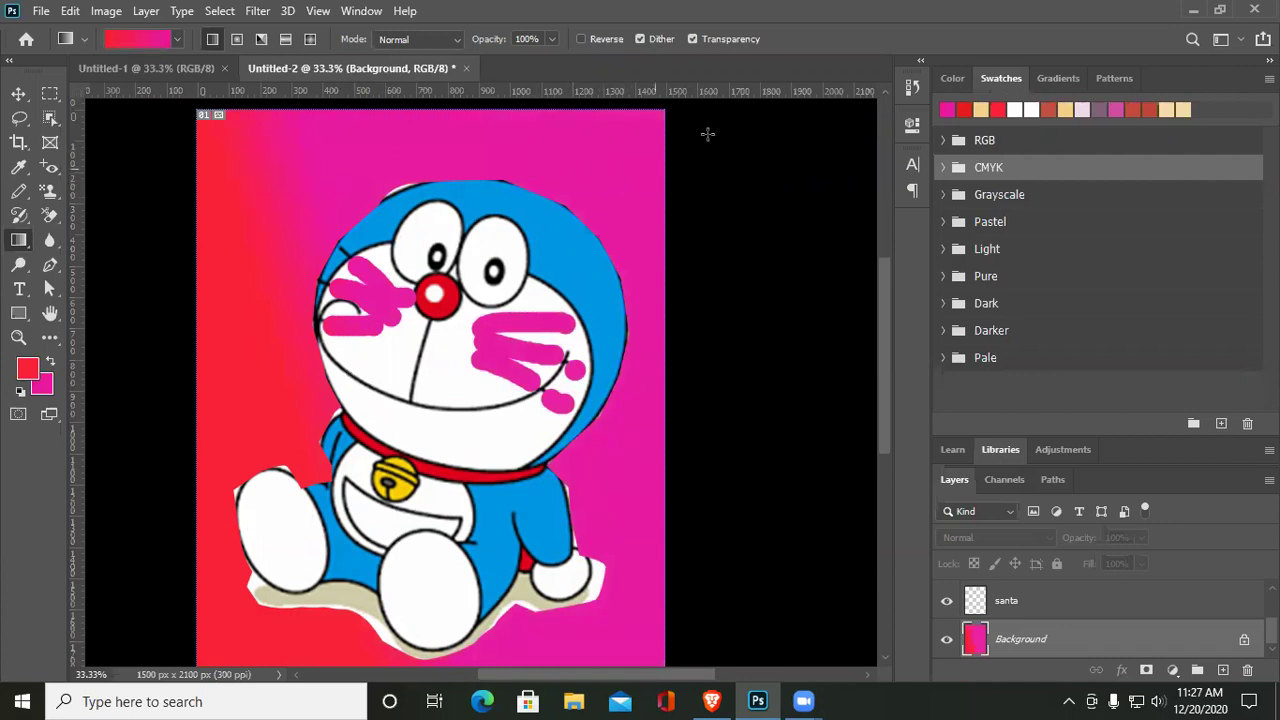
Change the background color to light tan and draw a diagonal red-to-tan gradient across the Background layer
{"action": "left_click", "coordinate": [1050, 110], "text": "ctrl"}
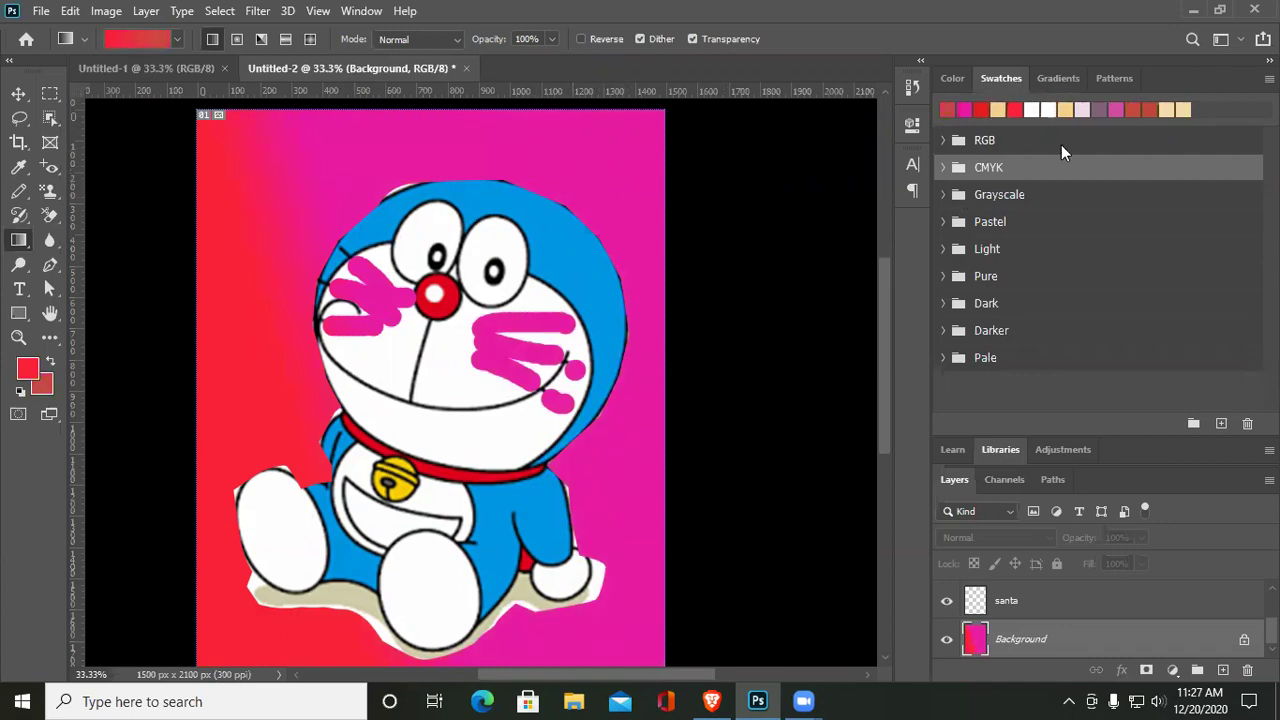
{"action": "left_click", "coordinate": [1066, 109], "text": "ctrl"}
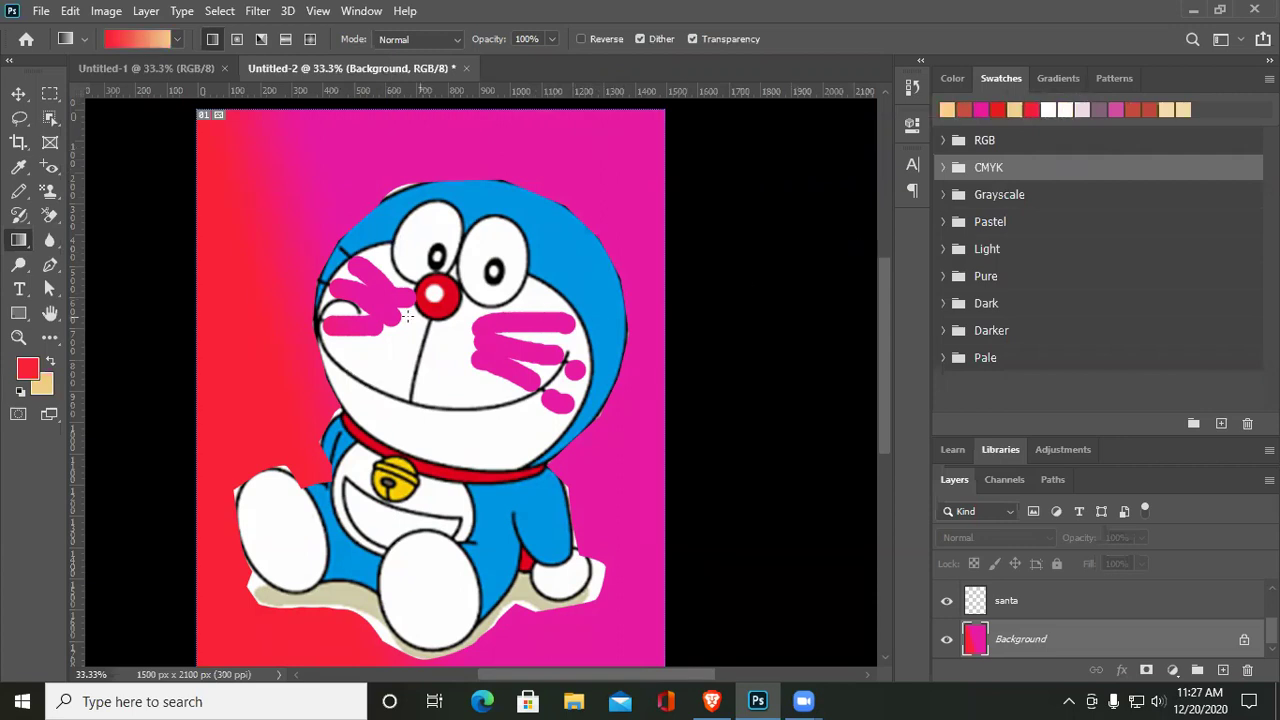
{"action": "left_click_drag", "start_coordinate": [295, 329], "coordinate": [482, 234]}
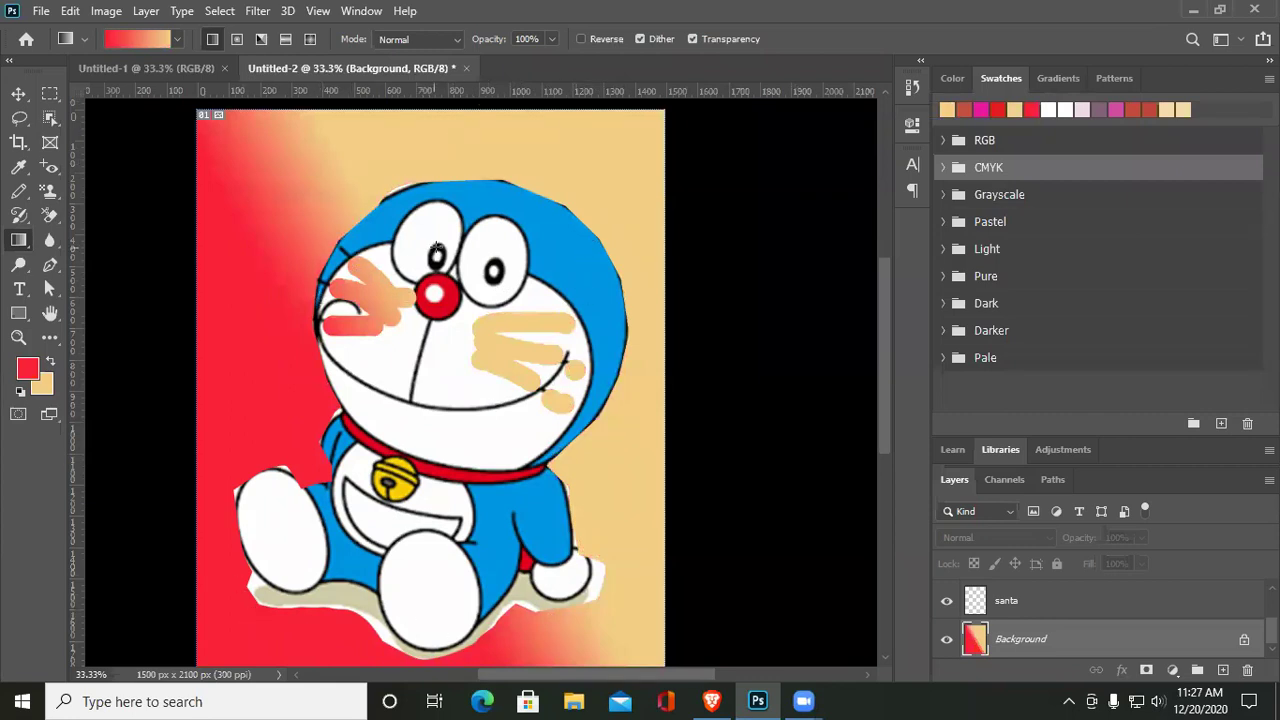
Activate the Blur tool and place the Background-Blur-FB picture from the desktop into the Untitled-2 document
{"action": "left_click", "coordinate": [53, 241]}
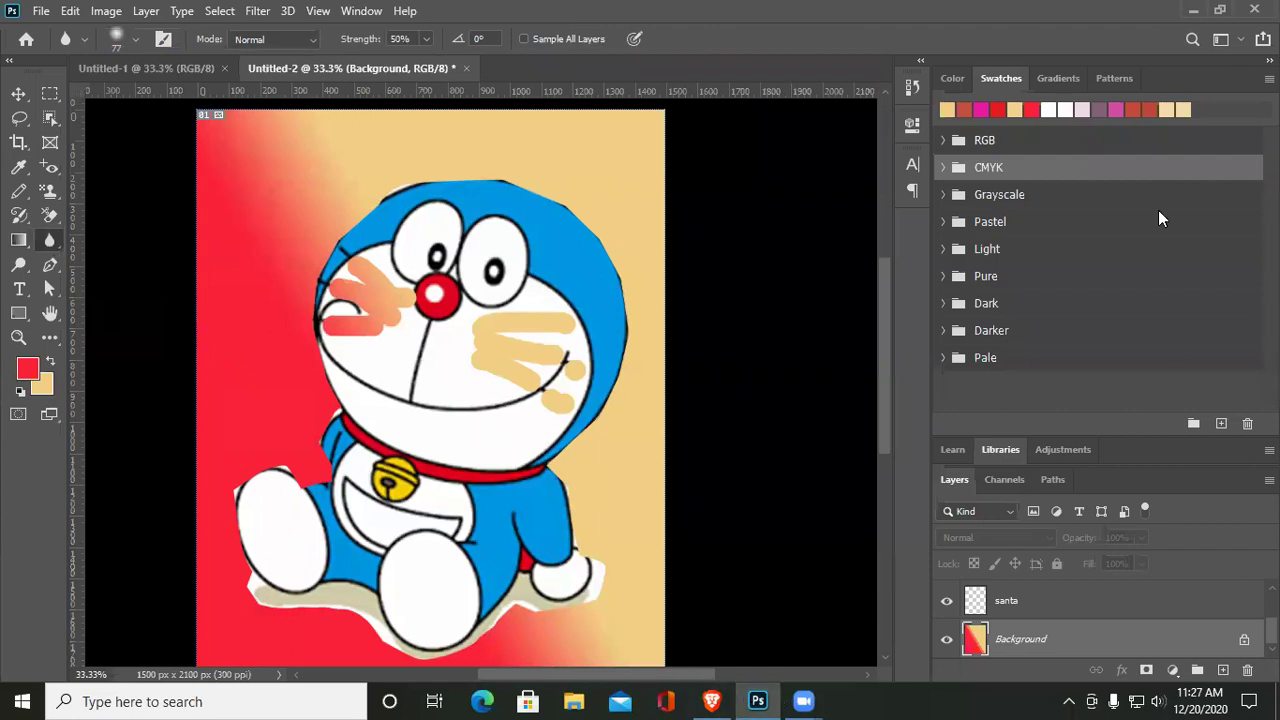
{"action": "left_click", "coordinate": [1193, 10]}
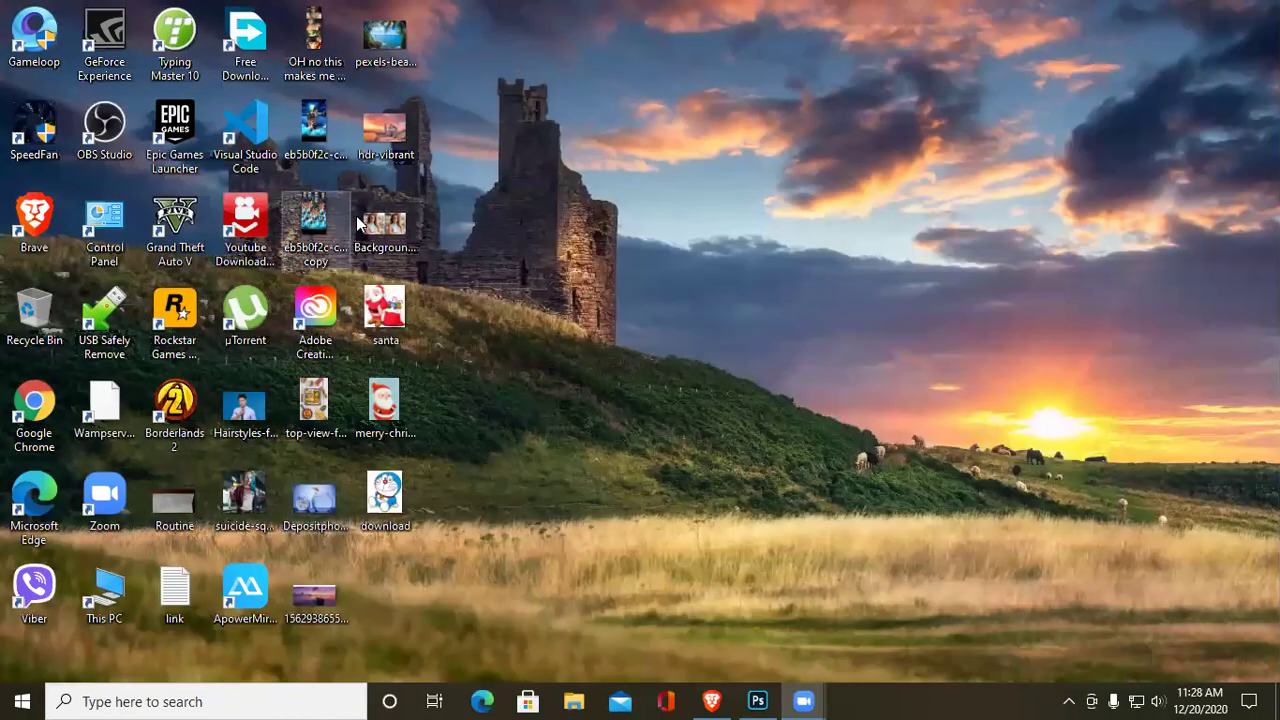
{"action": "left_click_drag", "start_coordinate": [390, 225], "coordinate": [525, 376]}
{"action": "left_click_drag", "start_coordinate": [375, 304], "coordinate": [375, 304]}
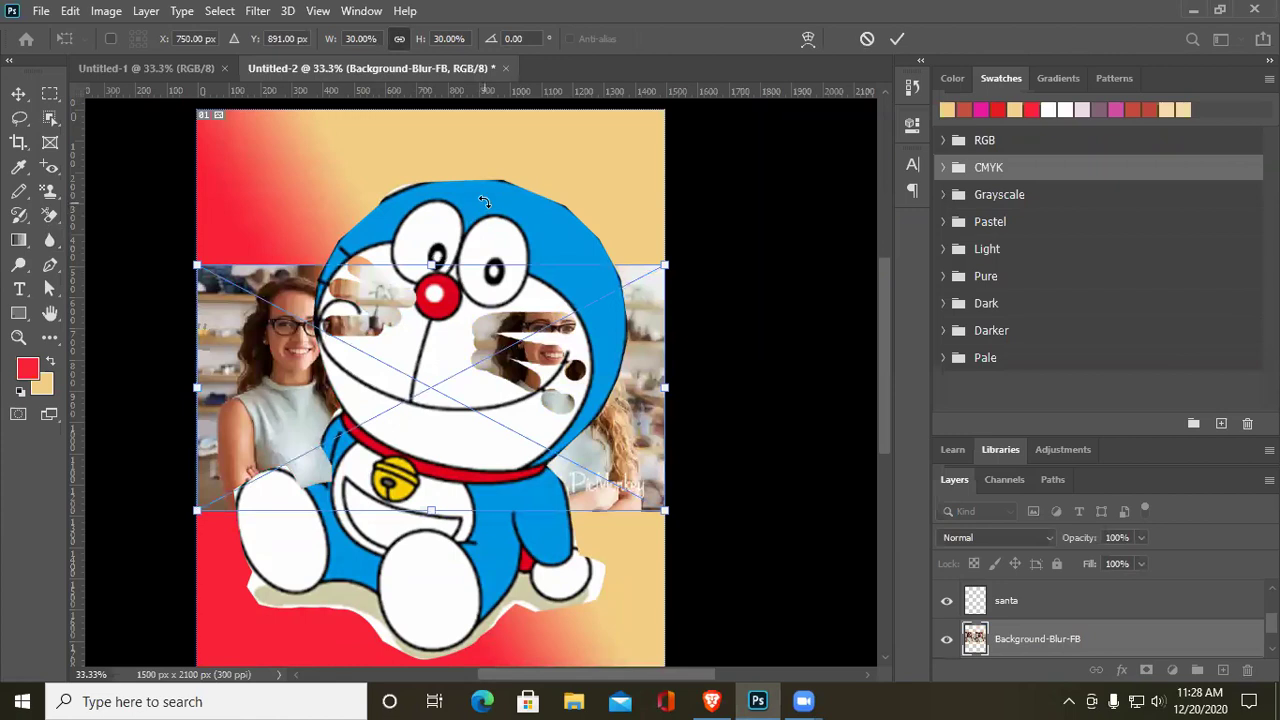
{"action": "left_click", "coordinate": [41, 11]}
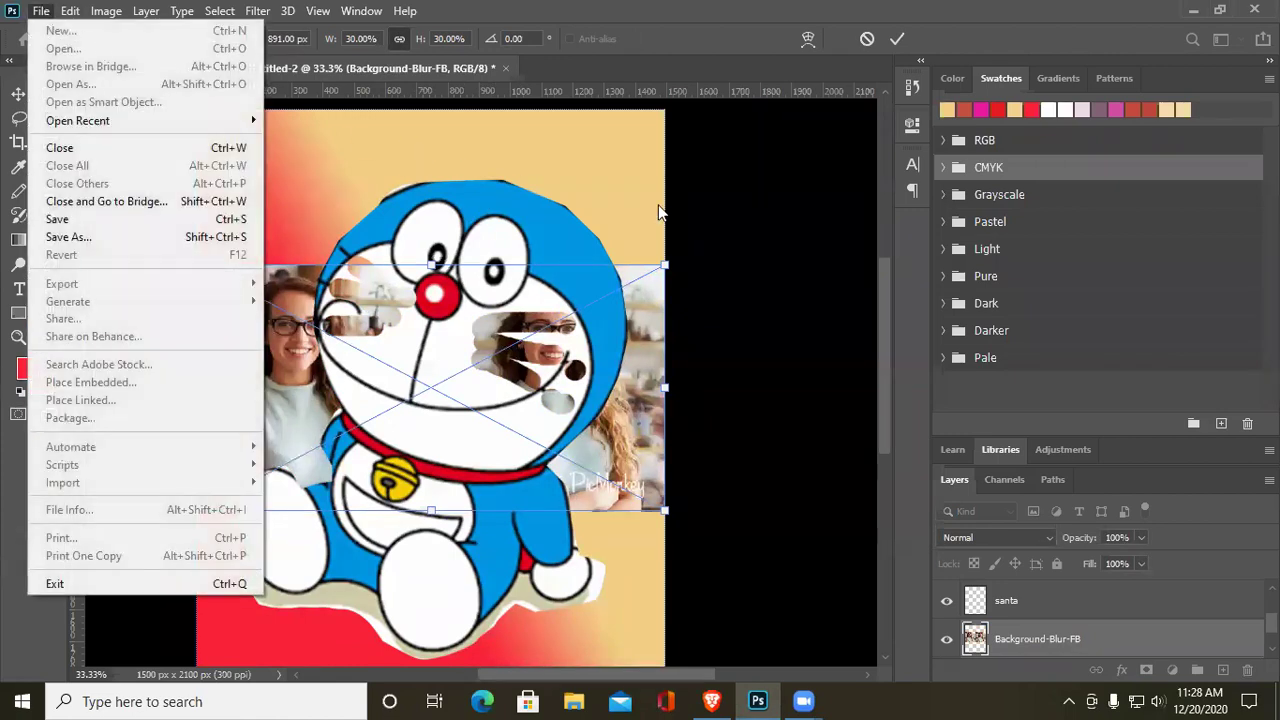
{"action": "left_click", "coordinate": [727, 209]}
{"action": "key", "text": "Return"}
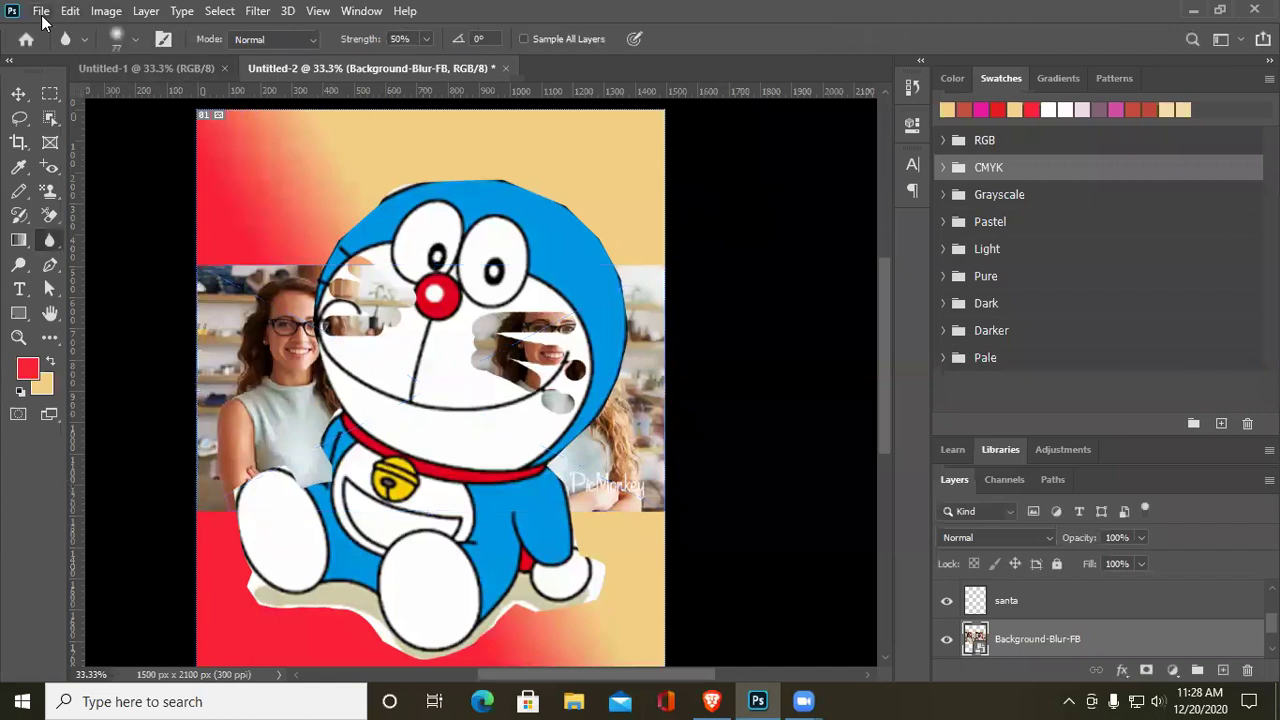
Create a new blank document of 1266 x 1536 px at 300 ppi
{"action": "left_click", "coordinate": [42, 12]}
{"action": "key", "text": "Escape"}
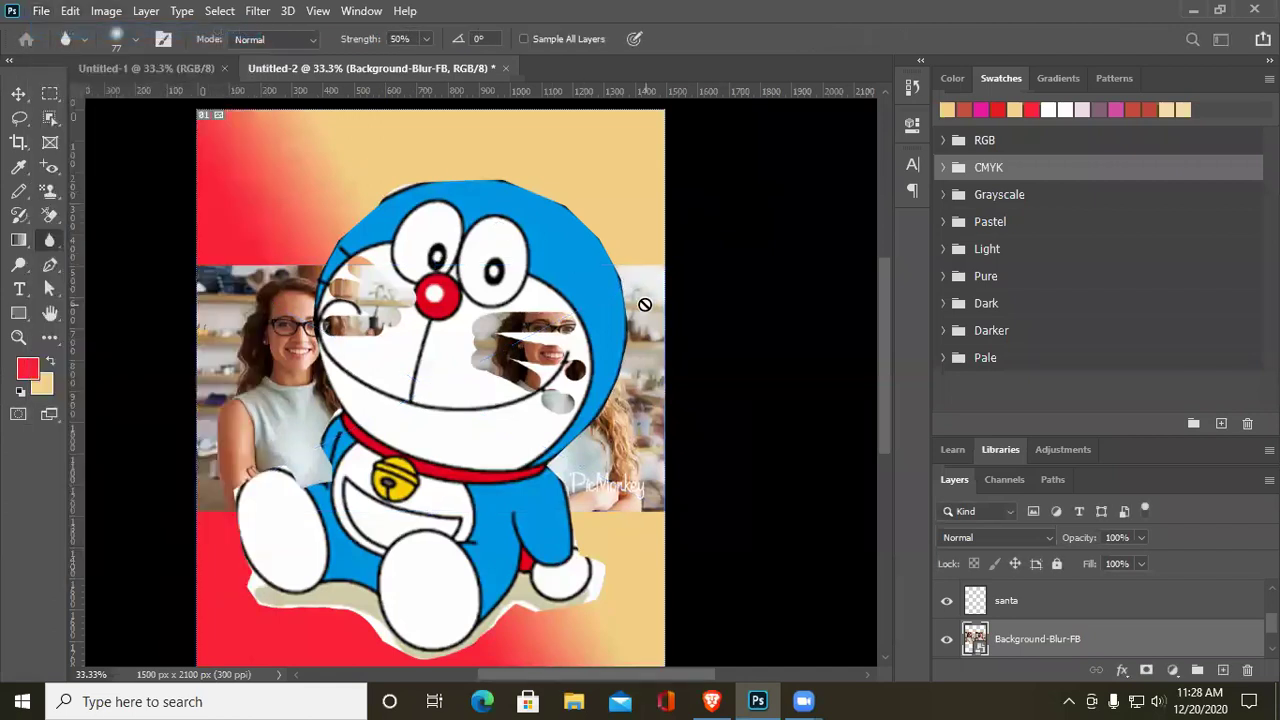
{"action": "key", "text": "ctrl+n"}
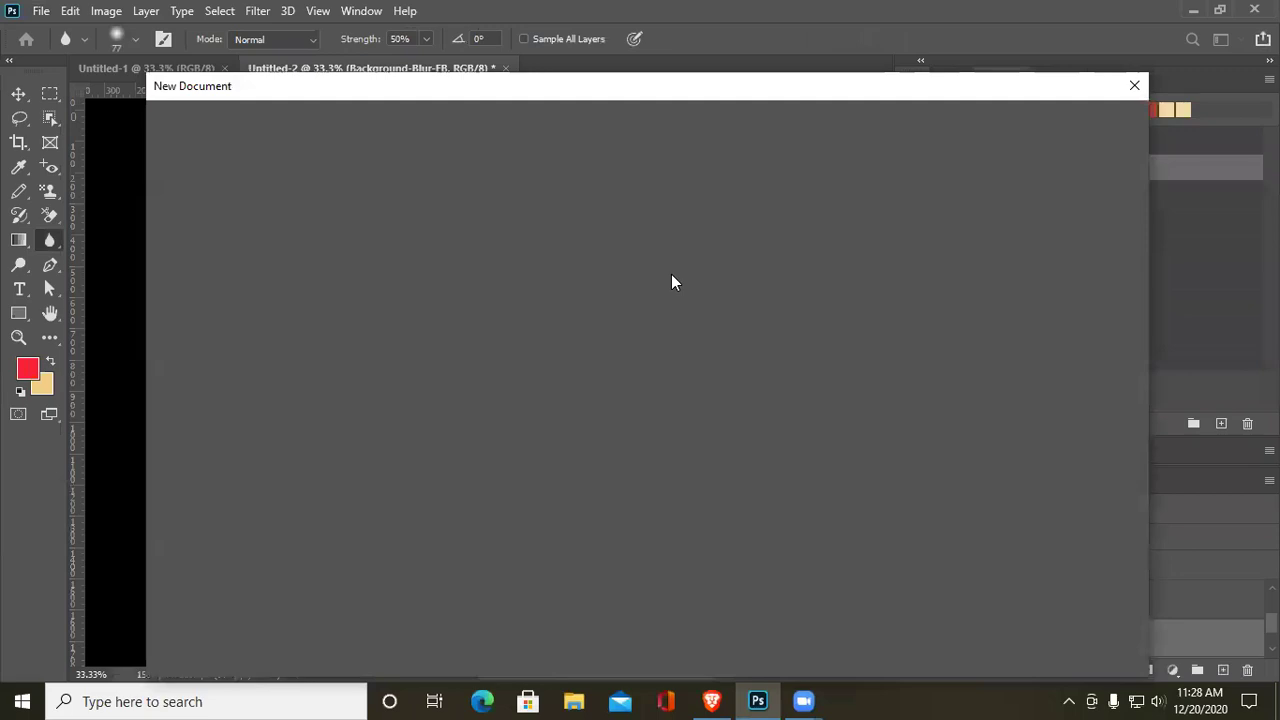
{"action": "left_click", "coordinate": [1016, 645]}
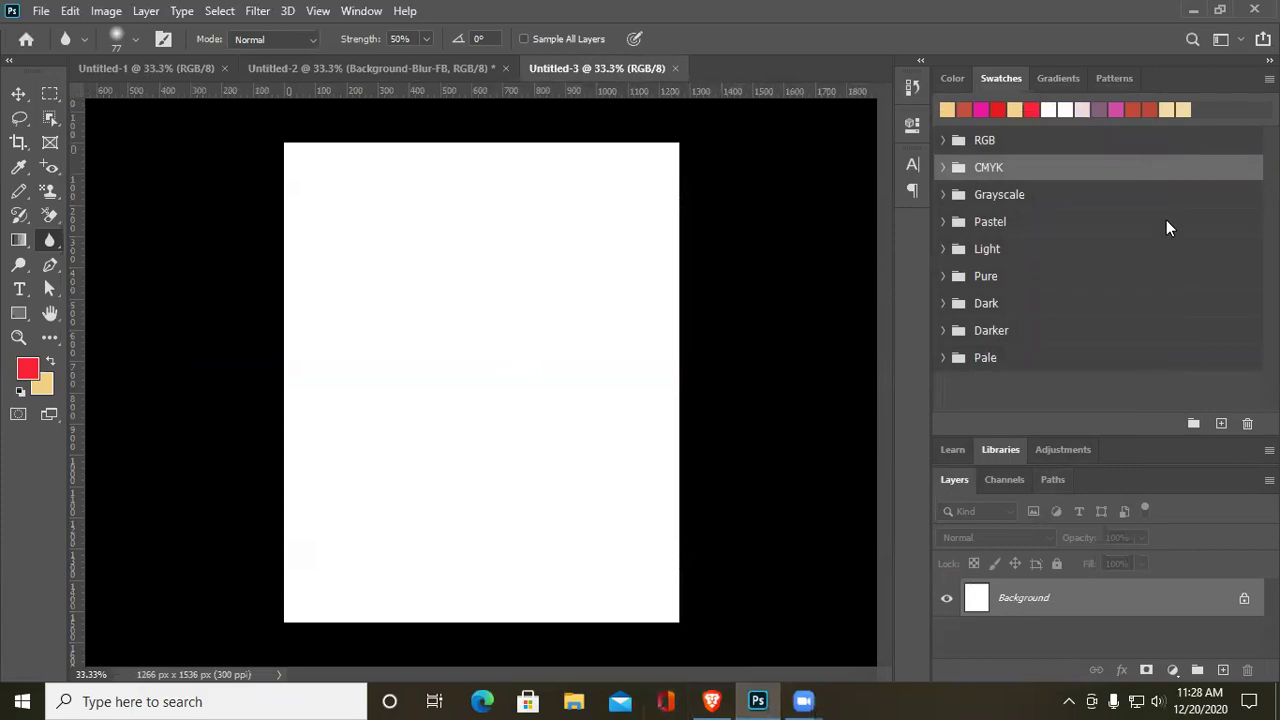
Place the Background-Blur-FB picture from the desktop into the new document at its centered, full-width size
{"action": "left_click", "coordinate": [1193, 10]}
{"action": "left_click_drag", "start_coordinate": [390, 225], "coordinate": [414, 263]}
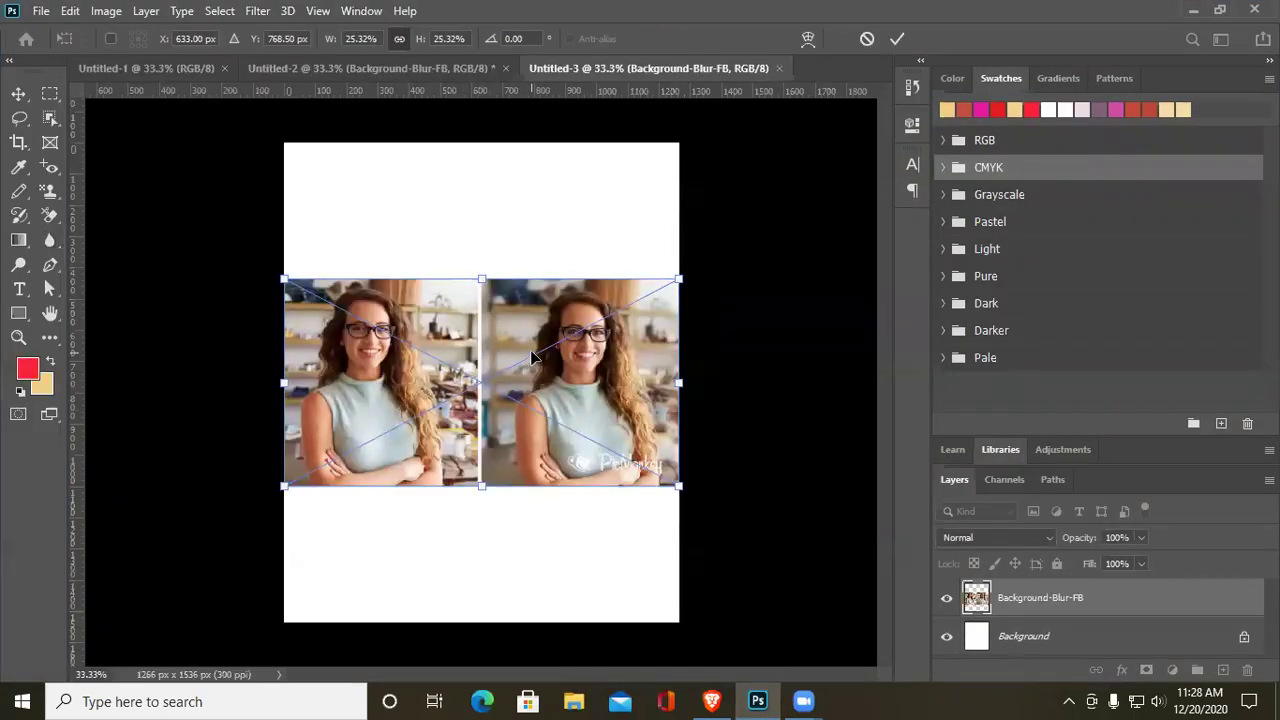
{"action": "key", "text": "r"}
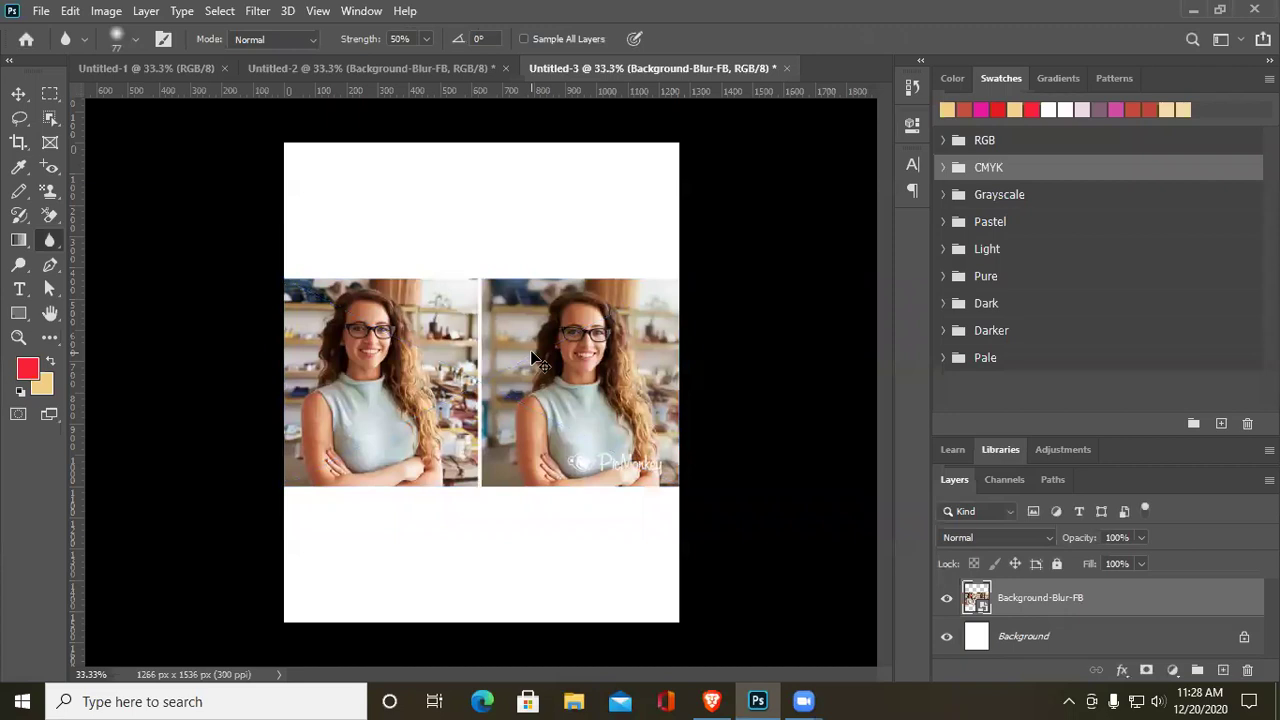
Rasterize the Background-Blur-FB smart object so the Blur tool can paint on it
{"action": "key", "text": "ctrl+plus"}
{"action": "key", "text": "ctrl+plus"}
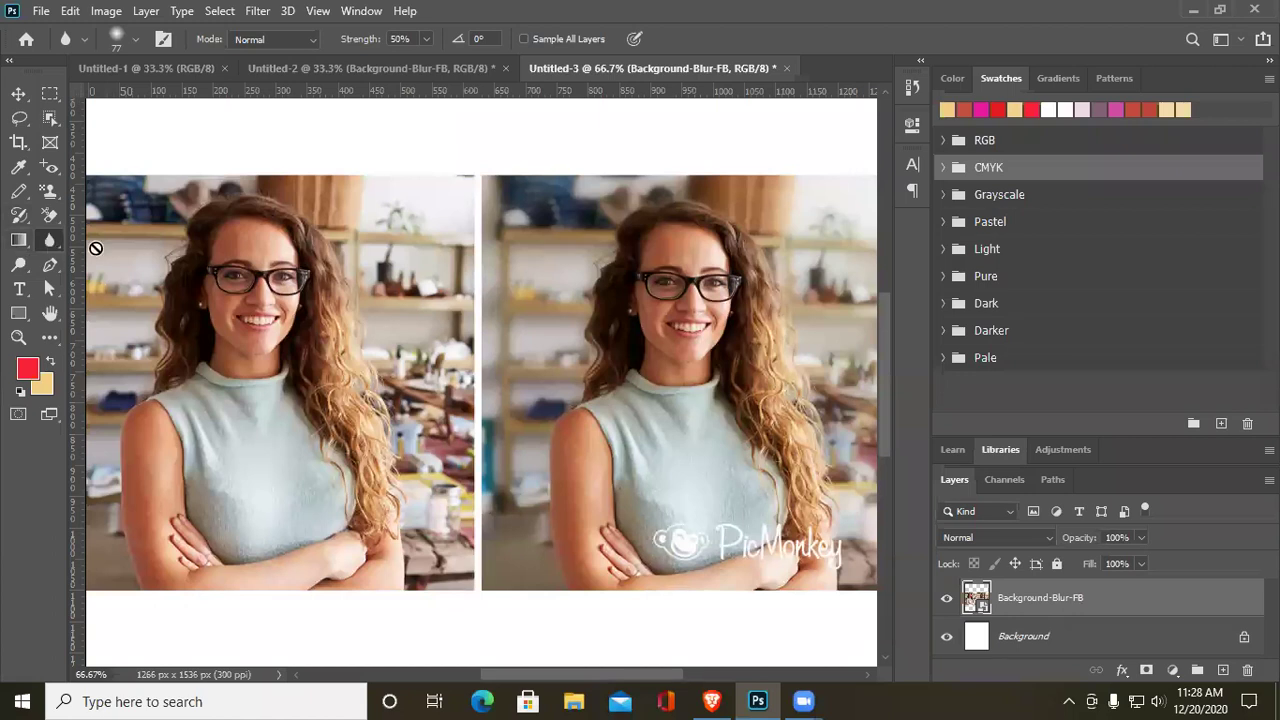
{"action": "left_click", "coordinate": [287, 306]}
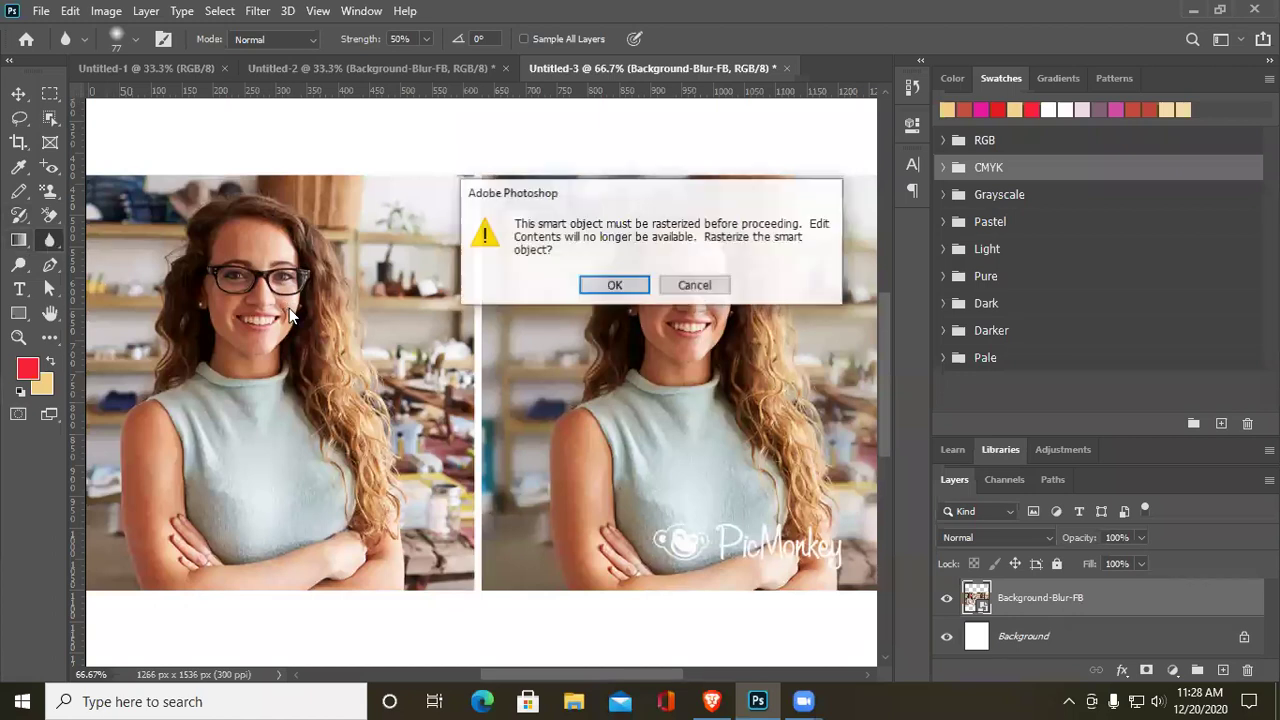
{"action": "left_click", "coordinate": [614, 286]}
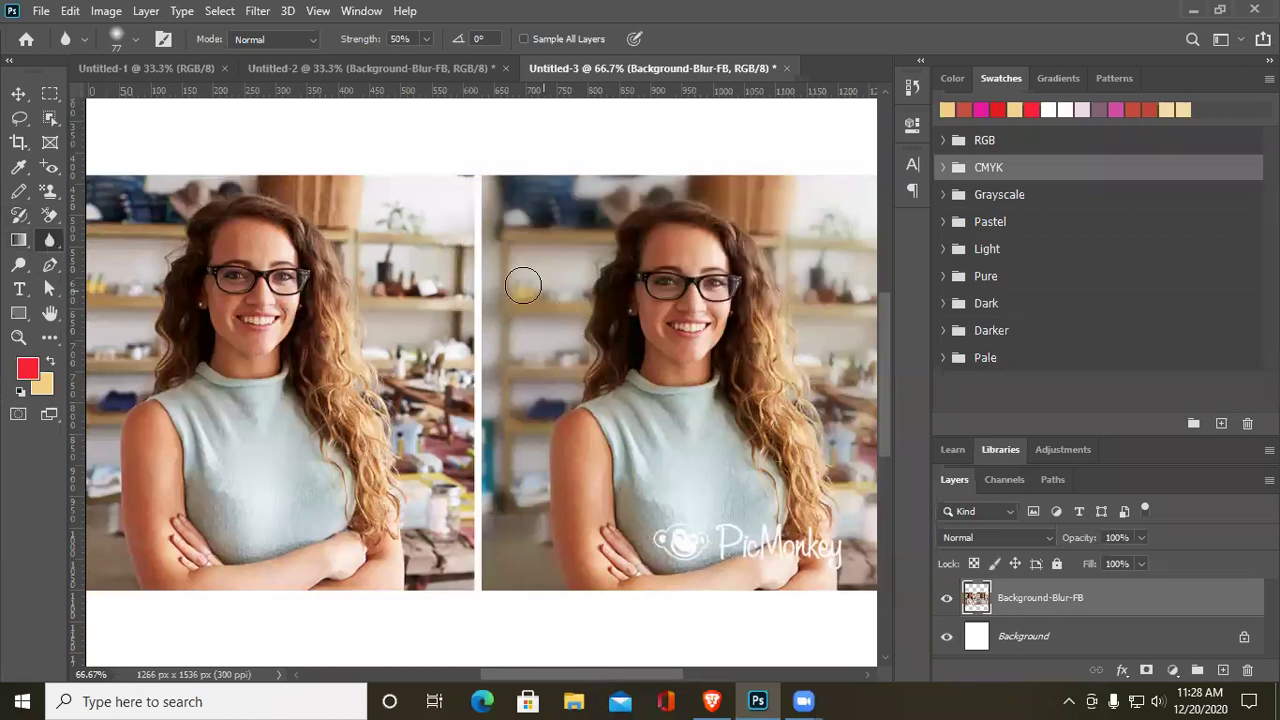
Blur the shelves and table behind the woman in the left-hand photo with Blur tool strokes at 50% strength
{"action": "mouse_move", "coordinate": [354, 282]}
{"action": "left_mouse_down"}
{"action": "mouse_move", "coordinate": [343, 200]}
{"action": "mouse_move", "coordinate": [320, 190]}
{"action": "mouse_move", "coordinate": [328, 202]}
{"action": "left_mouse_up"}
{"action": "left_click_drag", "start_coordinate": [382, 288], "coordinate": [437, 365]}
{"action": "mouse_move", "coordinate": [436, 345]}
{"action": "left_mouse_down"}
{"action": "mouse_move", "coordinate": [377, 323]}
{"action": "mouse_move", "coordinate": [400, 384]}
{"action": "left_mouse_up"}
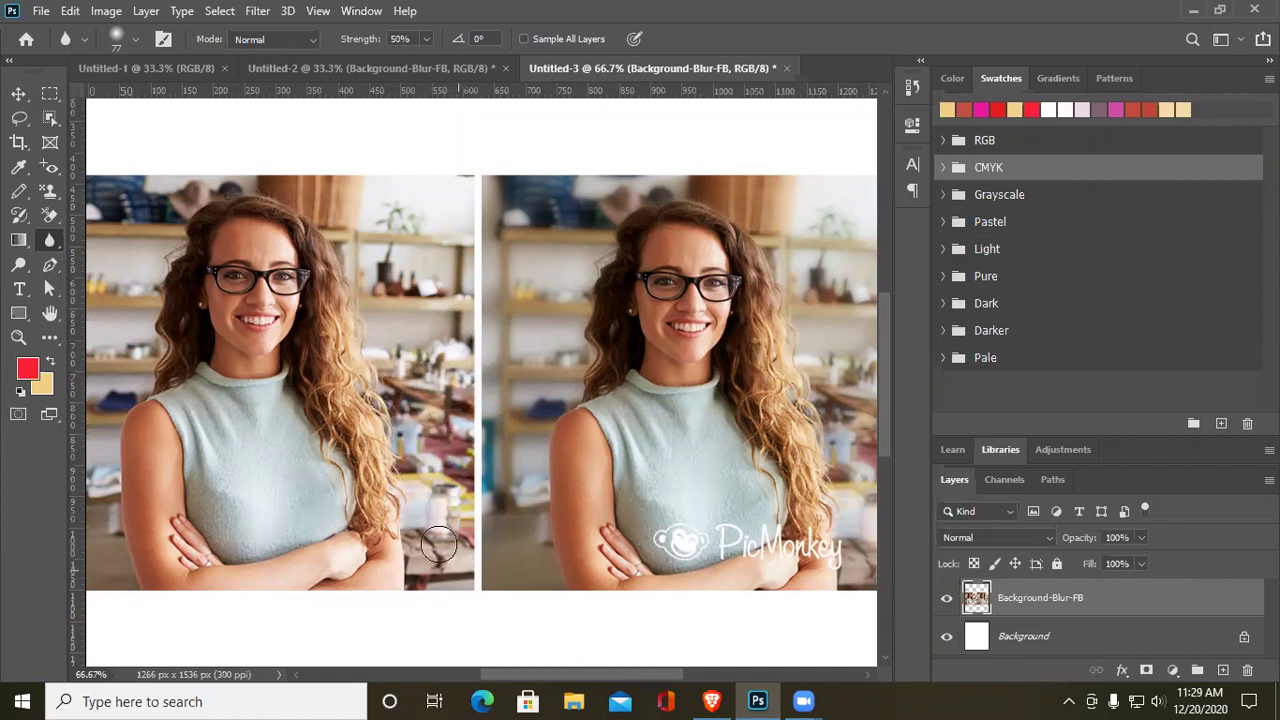
{"action": "left_click_drag", "start_coordinate": [438, 549], "coordinate": [438, 498]}
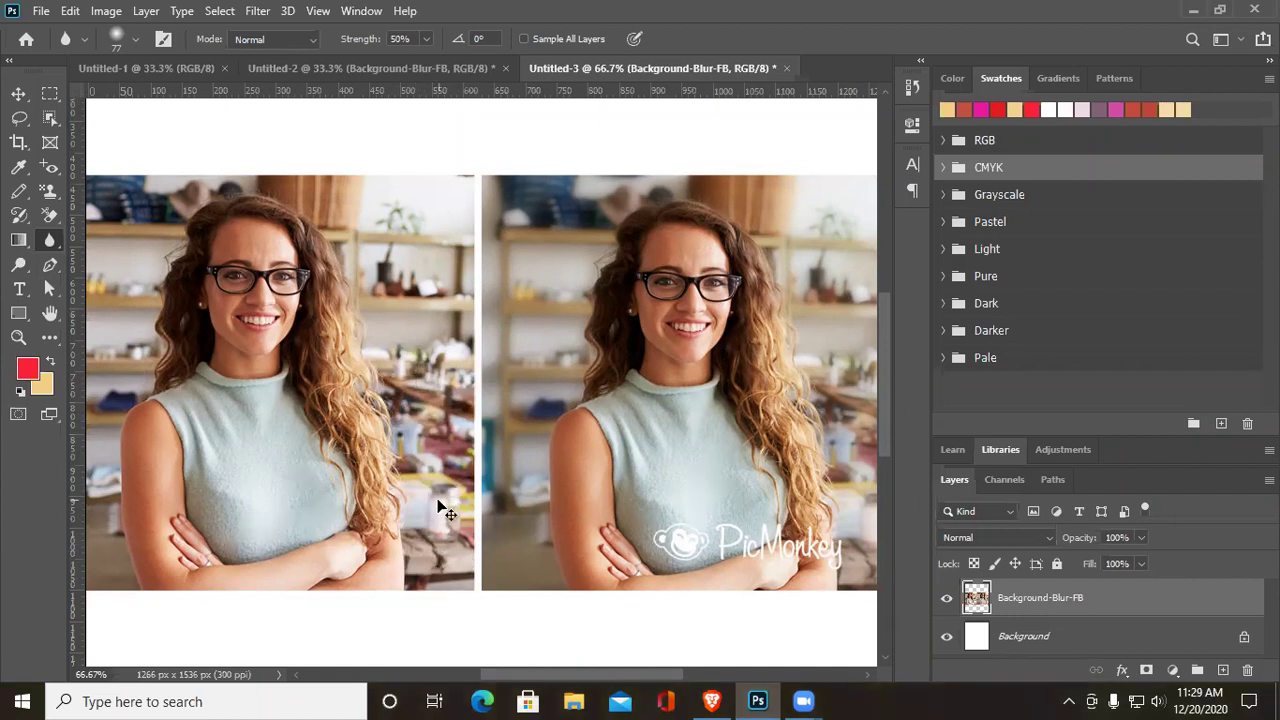
Examine the blurred shelves in the left-hand photo up close and compare them with the background of the right-hand photo
{"action": "scroll", "coordinate": [437, 498], "scroll_direction": "up", "scroll_amount": 3}
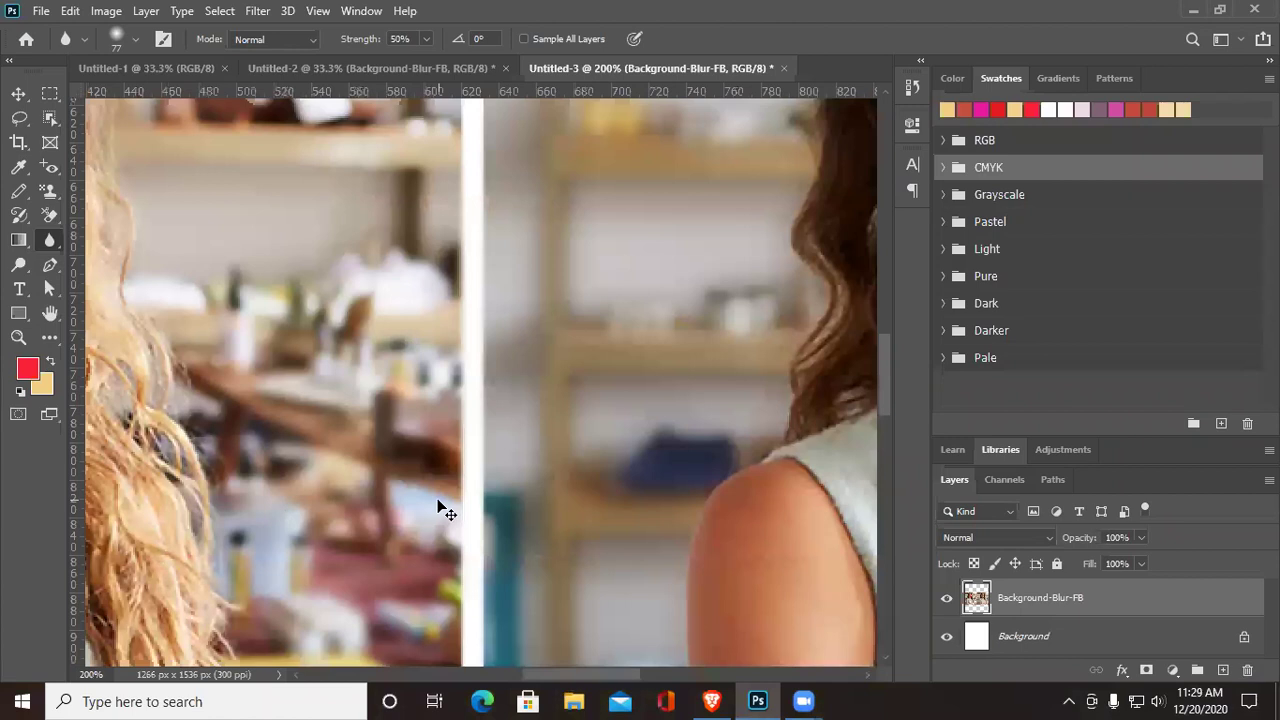
{"action": "scroll", "coordinate": [449, 490], "scroll_direction": "up", "scroll_amount": 1}
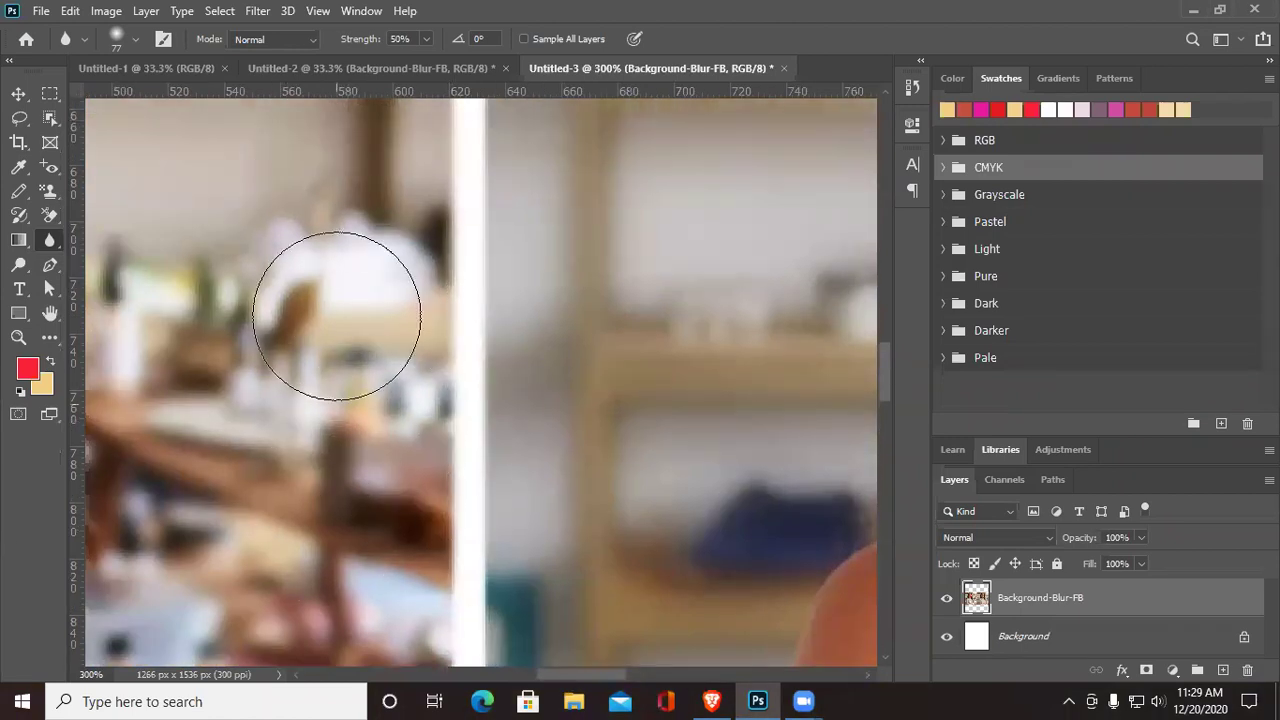
{"action": "scroll", "coordinate": [247, 374], "scroll_direction": "up", "scroll_amount": 2}
{"action": "scroll", "coordinate": [247, 374], "scroll_direction": "up", "scroll_amount": 3}
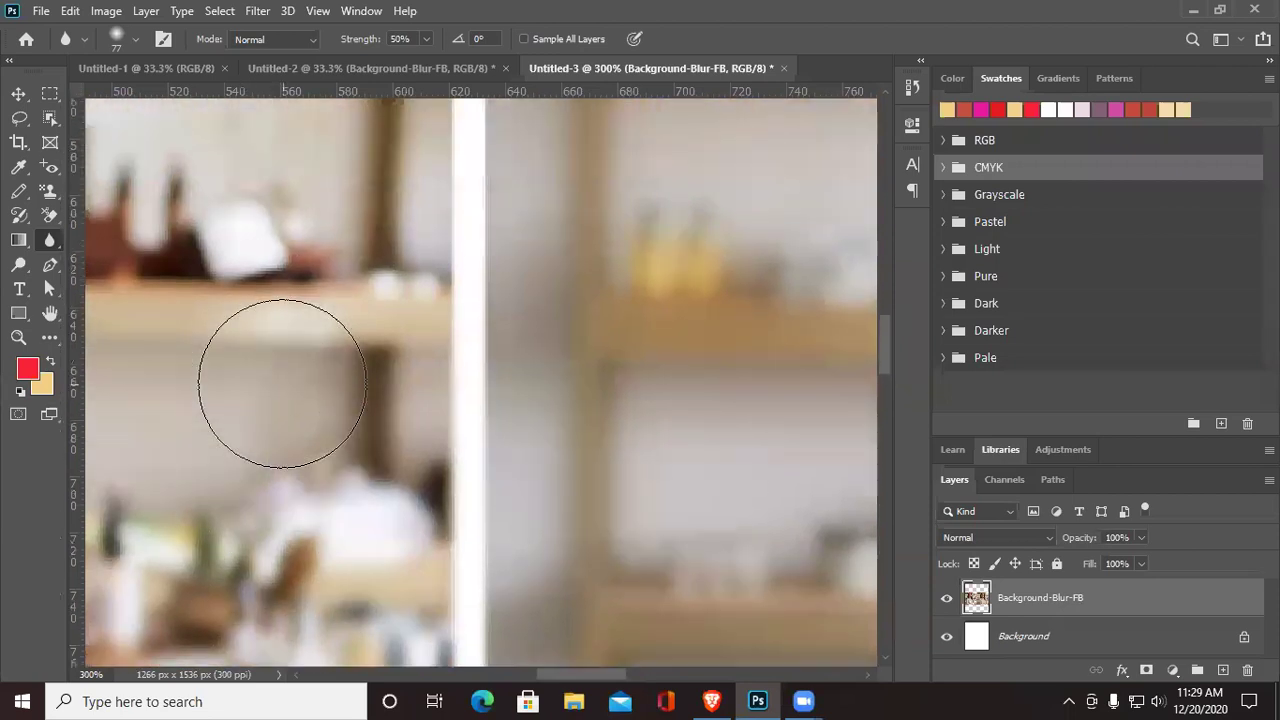
{"action": "left_click_drag", "start_coordinate": [283, 350], "coordinate": [686, 386]}
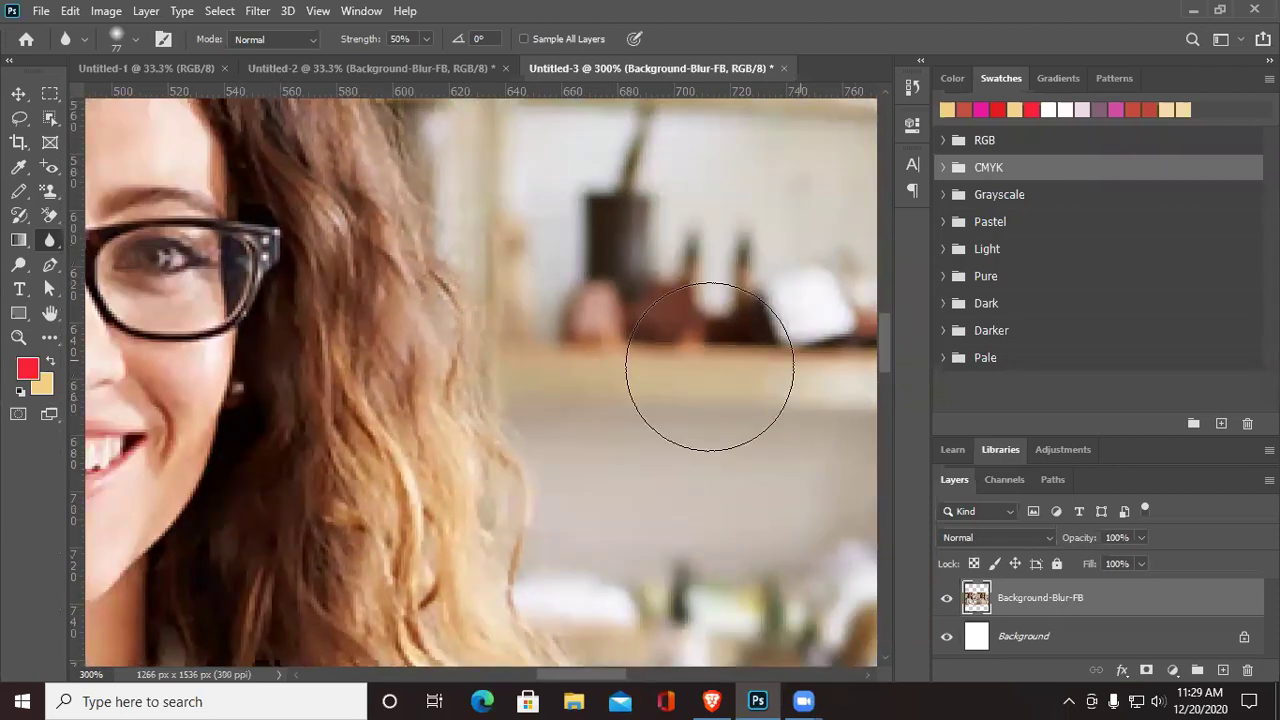
{"action": "key", "text": "ctrl+z"}
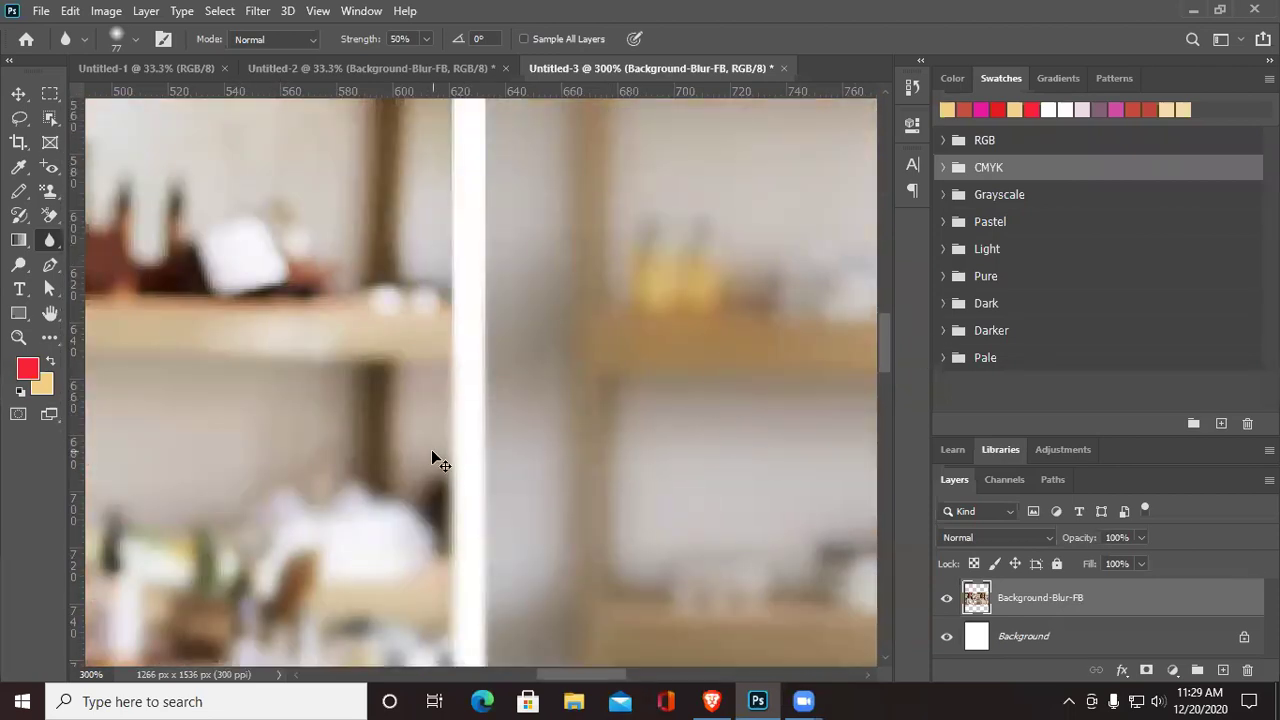
{"action": "key", "text": "ctrl+minus"}
{"action": "key", "text": "ctrl+minus"}
{"action": "key", "text": "ctrl+minus"}
{"action": "key", "text": "ctrl+minus"}
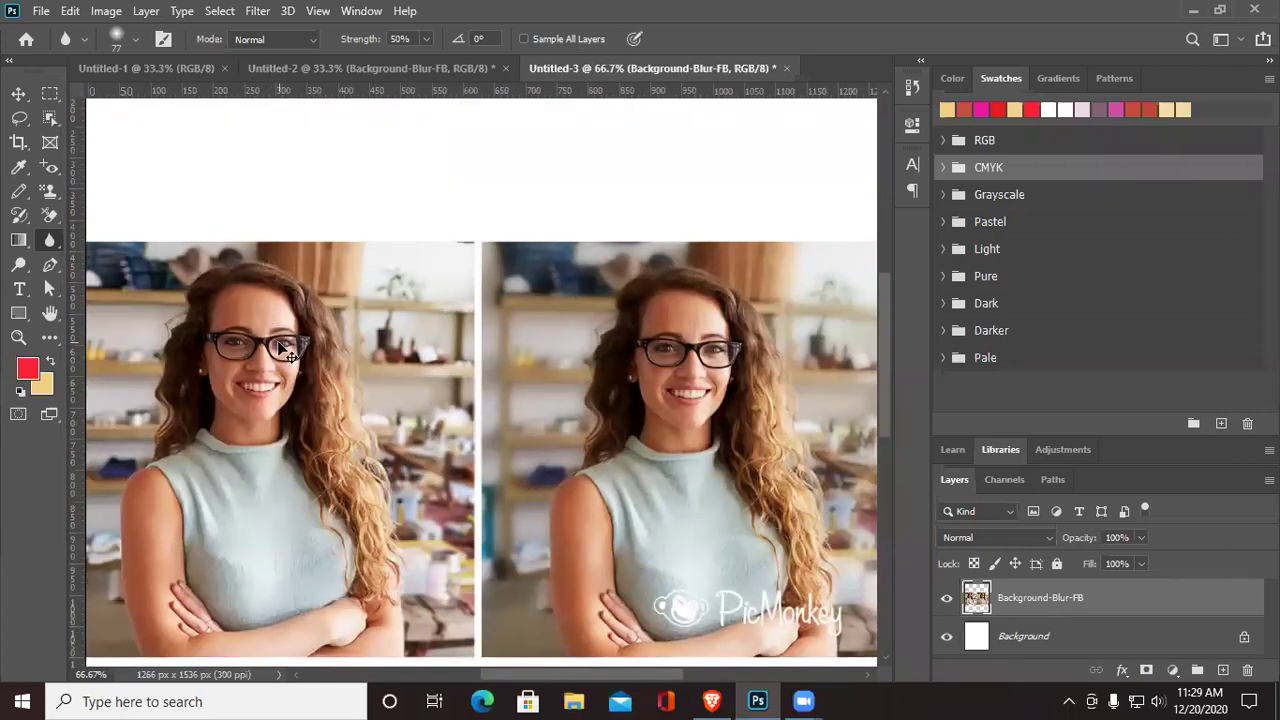
{"action": "key", "text": "ctrl+plus"}
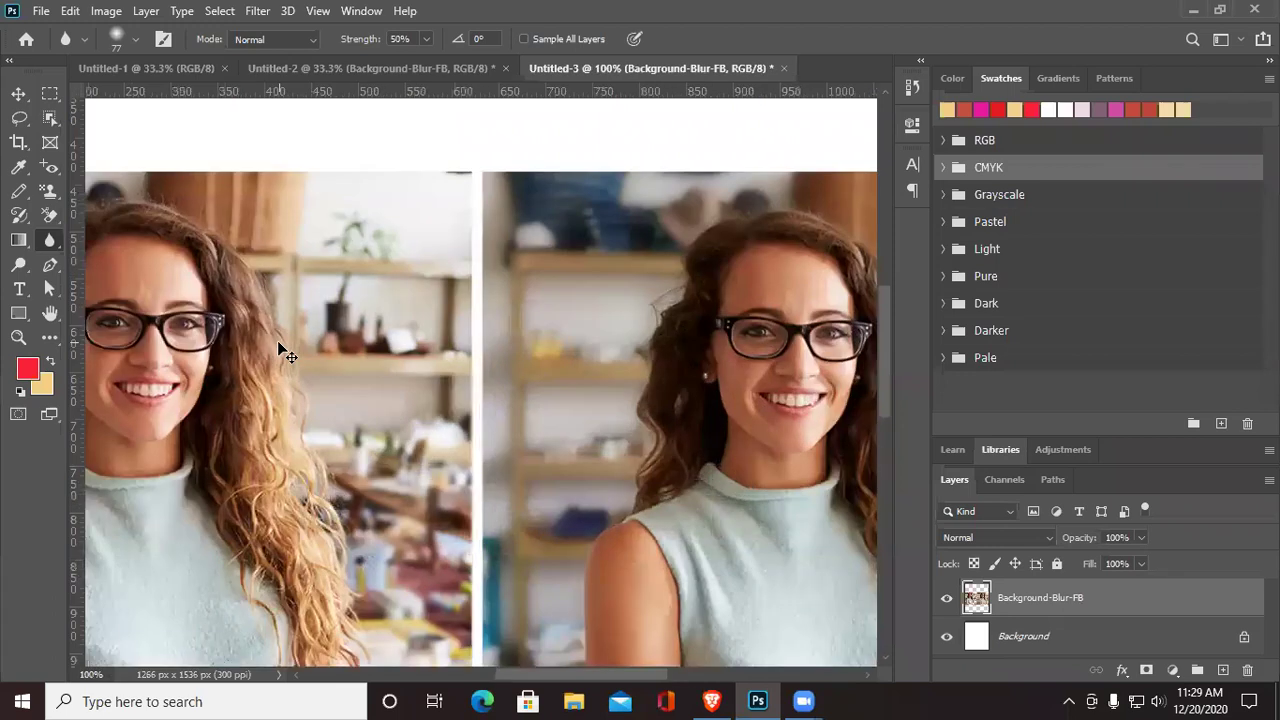
Try the Blur tool at 50% strength across the woman's face and glasses in the left-hand photo
{"action": "key", "text": "ctrl+plus"}
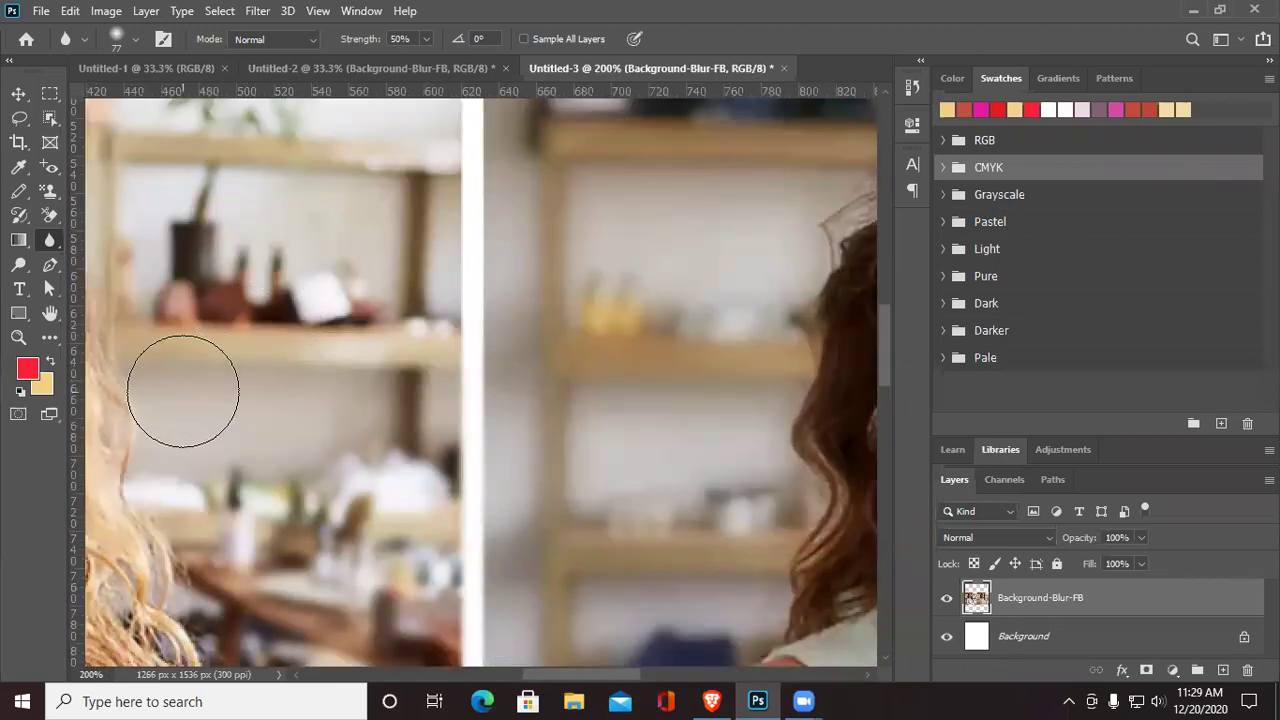
{"action": "left_click_drag", "start_coordinate": [149, 391], "coordinate": [600, 377]}
{"action": "mouse_move", "coordinate": [350, 330]}
{"action": "left_mouse_down"}
{"action": "mouse_move", "coordinate": [420, 403]}
{"action": "mouse_move", "coordinate": [414, 380]}
{"action": "left_mouse_up"}
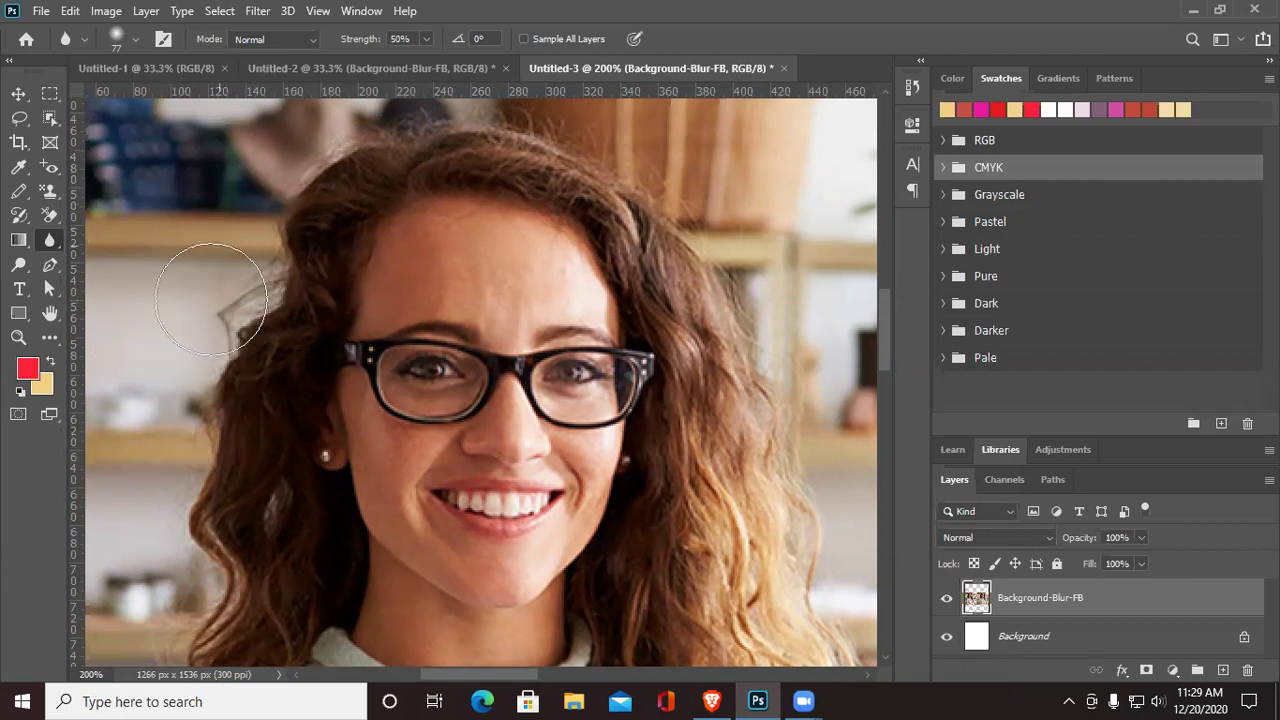
{"action": "mouse_move", "coordinate": [586, 352]}
{"action": "left_mouse_down"}
{"action": "mouse_move", "coordinate": [367, 436]}
{"action": "mouse_move", "coordinate": [605, 405]}
{"action": "mouse_move", "coordinate": [369, 413]}
{"action": "mouse_move", "coordinate": [366, 463]}
{"action": "left_mouse_up"}
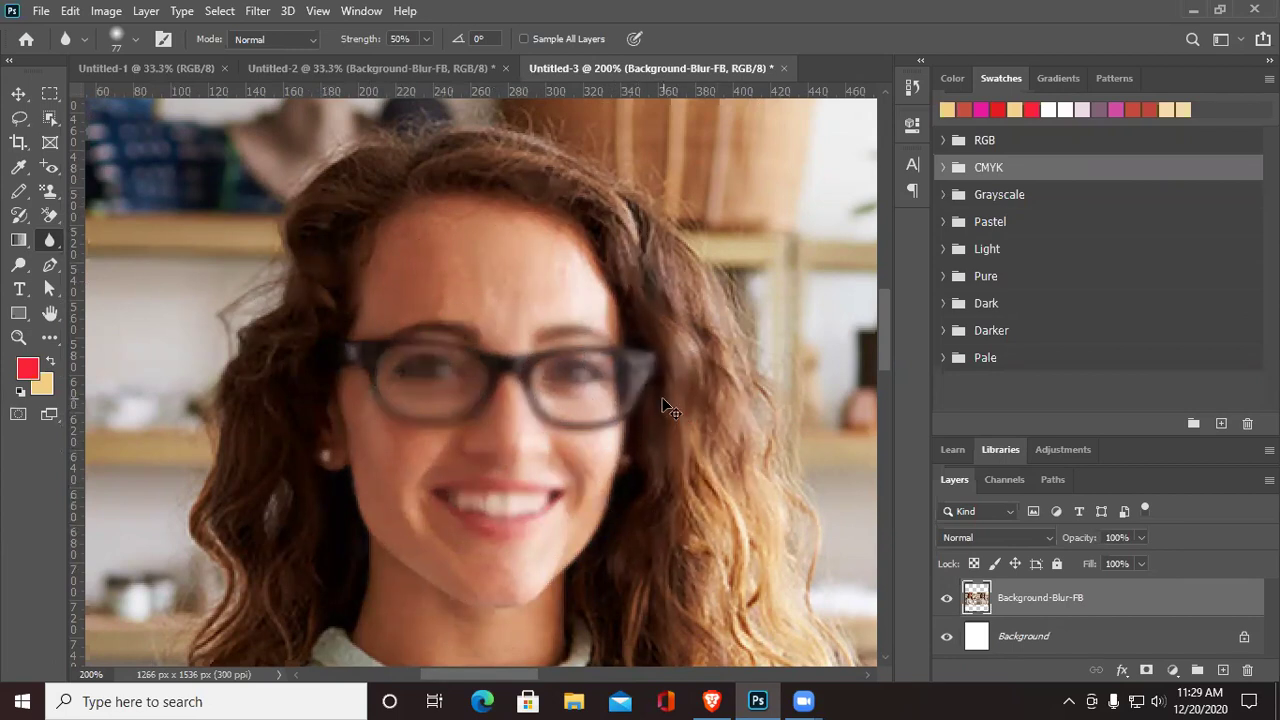
Try the Sharpen tool with a 100 px brush at 50% strength on the woman's face and hair, and undo the strokes
{"action": "right_click", "coordinate": [45, 248]}
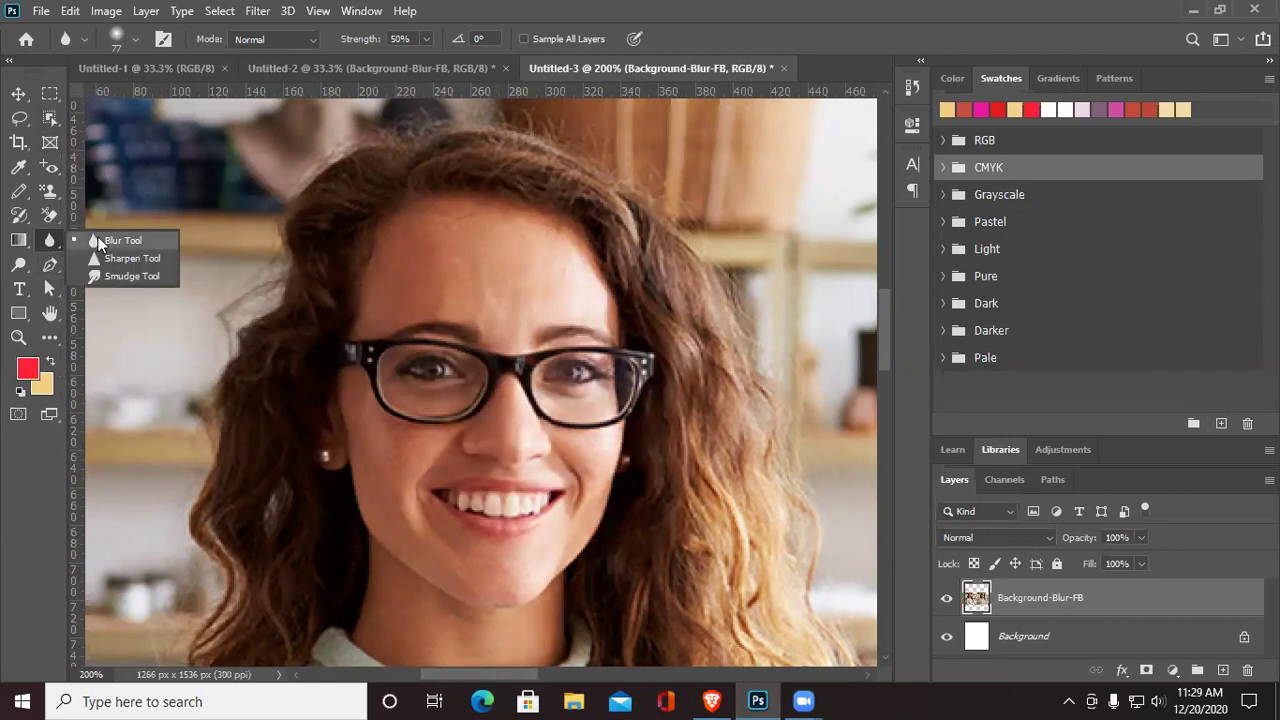
{"action": "left_click", "coordinate": [139, 259]}
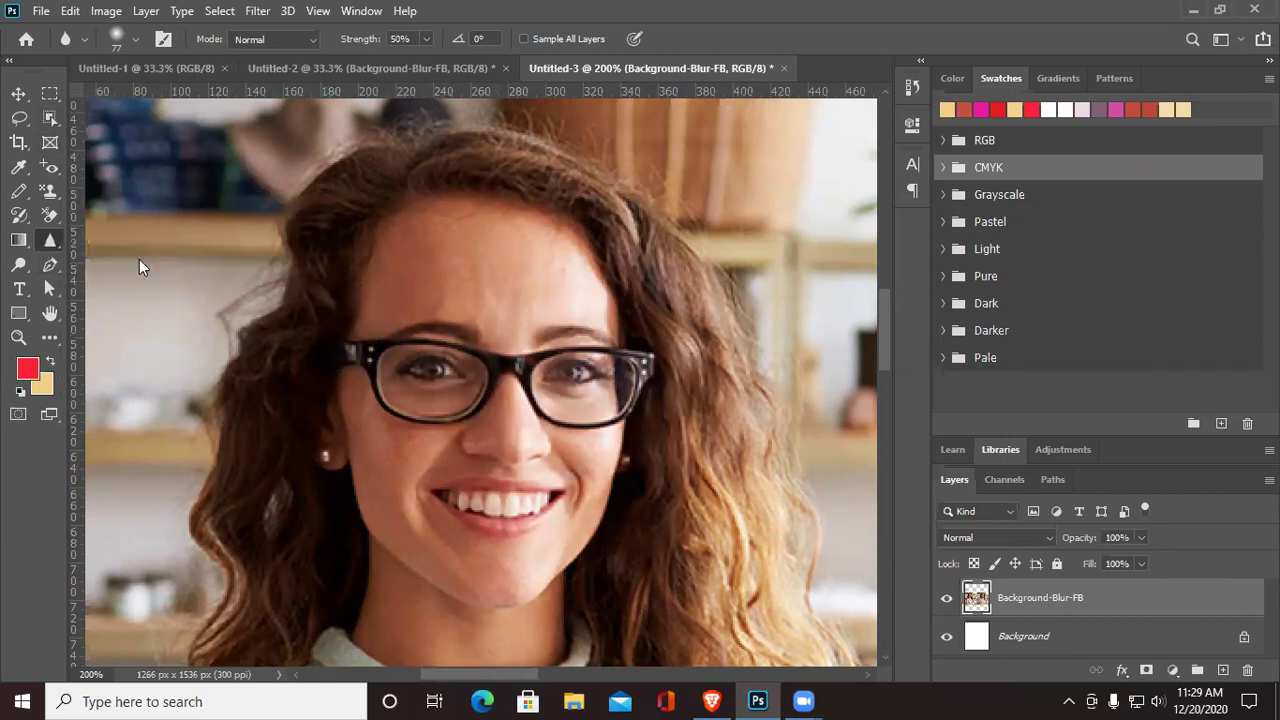
{"action": "right_click", "coordinate": [518, 333]}
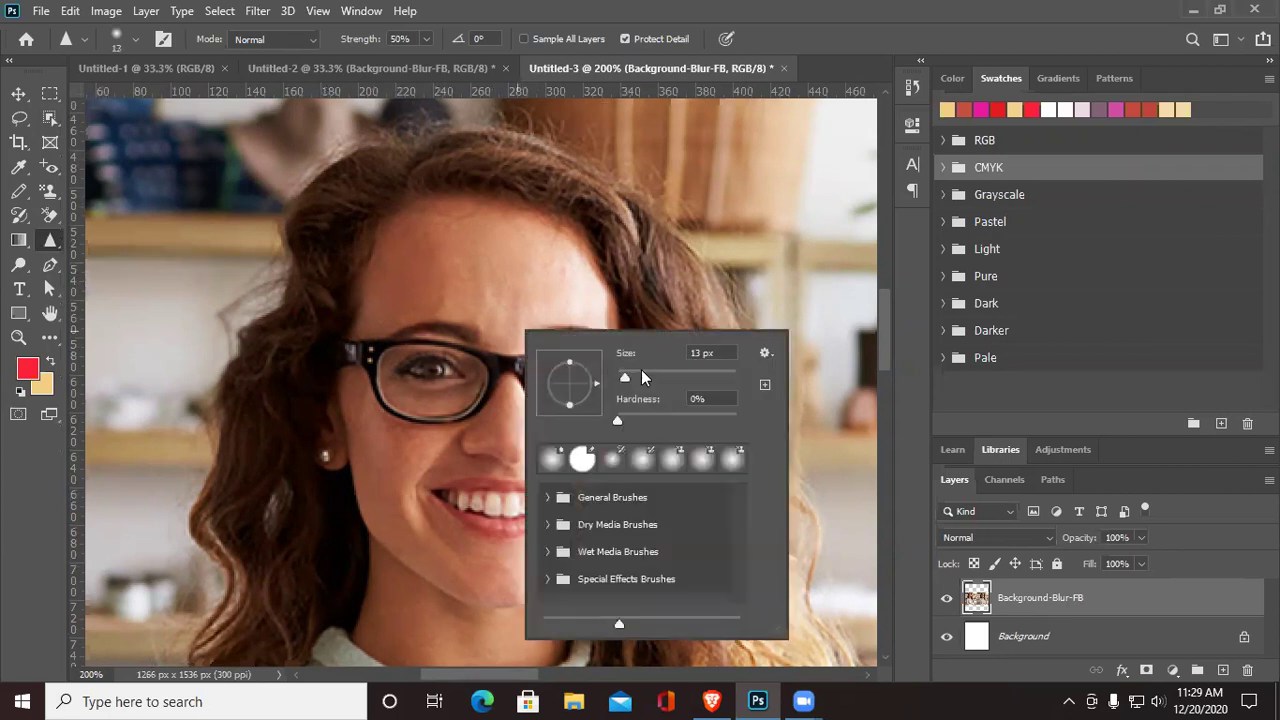
{"action": "left_click_drag", "start_coordinate": [660, 383], "coordinate": [682, 378]}
{"action": "left_click", "coordinate": [497, 292]}
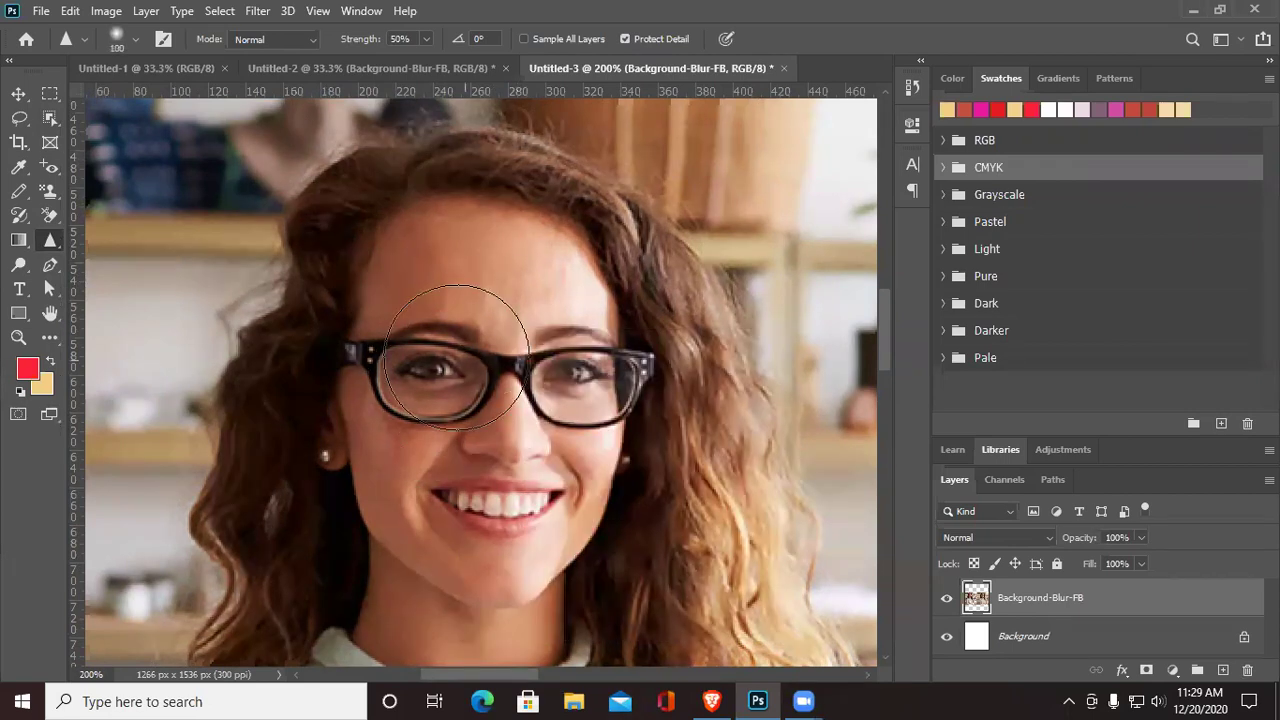
{"action": "mouse_move", "coordinate": [589, 336]}
{"action": "left_mouse_down"}
{"action": "mouse_move", "coordinate": [441, 241]}
{"action": "mouse_move", "coordinate": [402, 254]}
{"action": "mouse_move", "coordinate": [370, 474]}
{"action": "mouse_move", "coordinate": [445, 561]}
{"action": "mouse_move", "coordinate": [631, 471]}
{"action": "mouse_move", "coordinate": [638, 501]}
{"action": "mouse_move", "coordinate": [498, 545]}
{"action": "mouse_move", "coordinate": [442, 507]}
{"action": "mouse_move", "coordinate": [421, 445]}
{"action": "mouse_move", "coordinate": [496, 420]}
{"action": "mouse_move", "coordinate": [533, 386]}
{"action": "mouse_move", "coordinate": [630, 418]}
{"action": "left_mouse_up"}
{"action": "key", "text": "ctrl+z"}
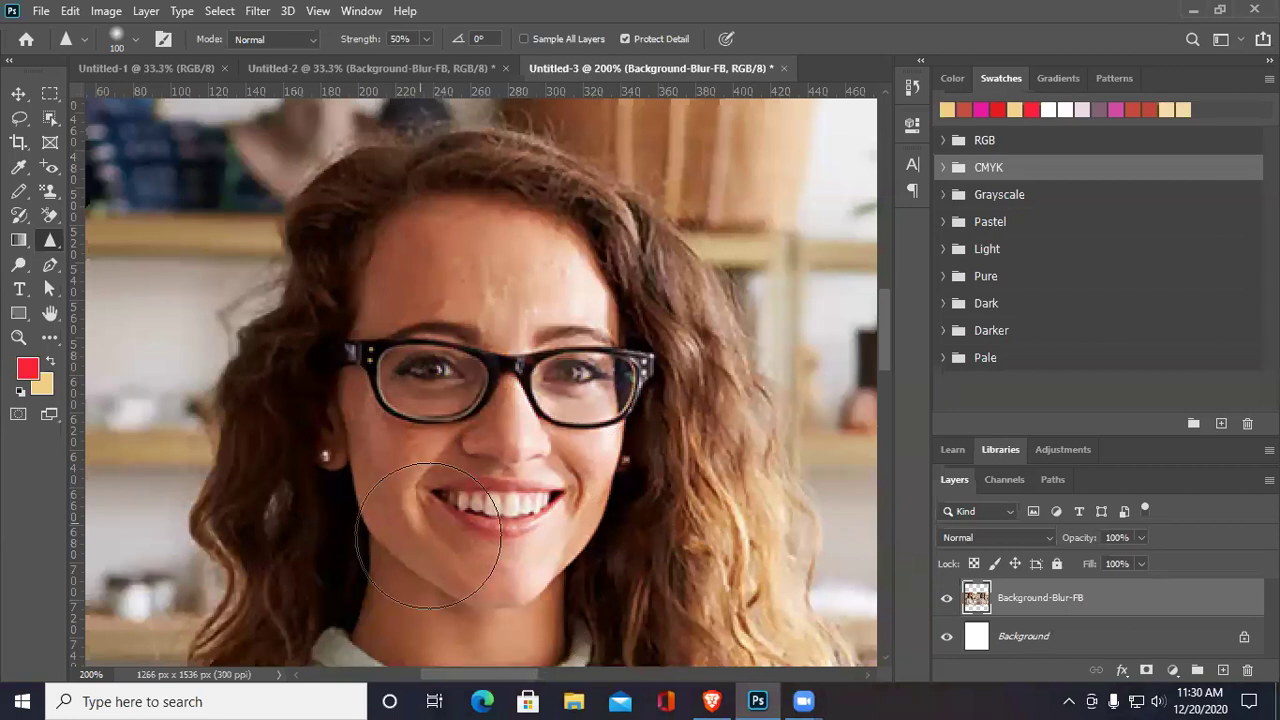
{"action": "mouse_move", "coordinate": [406, 238]}
{"action": "left_mouse_down"}
{"action": "mouse_move", "coordinate": [511, 290]}
{"action": "mouse_move", "coordinate": [557, 557]}
{"action": "mouse_move", "coordinate": [580, 470]}
{"action": "mouse_move", "coordinate": [380, 368]}
{"action": "mouse_move", "coordinate": [490, 540]}
{"action": "mouse_move", "coordinate": [623, 400]}
{"action": "mouse_move", "coordinate": [506, 189]}
{"action": "mouse_move", "coordinate": [388, 598]}
{"action": "mouse_move", "coordinate": [582, 290]}
{"action": "mouse_move", "coordinate": [457, 243]}
{"action": "mouse_move", "coordinate": [597, 616]}
{"action": "mouse_move", "coordinate": [611, 598]}
{"action": "mouse_move", "coordinate": [625, 440]}
{"action": "left_mouse_up"}
{"action": "key", "text": "ctrl+z"}
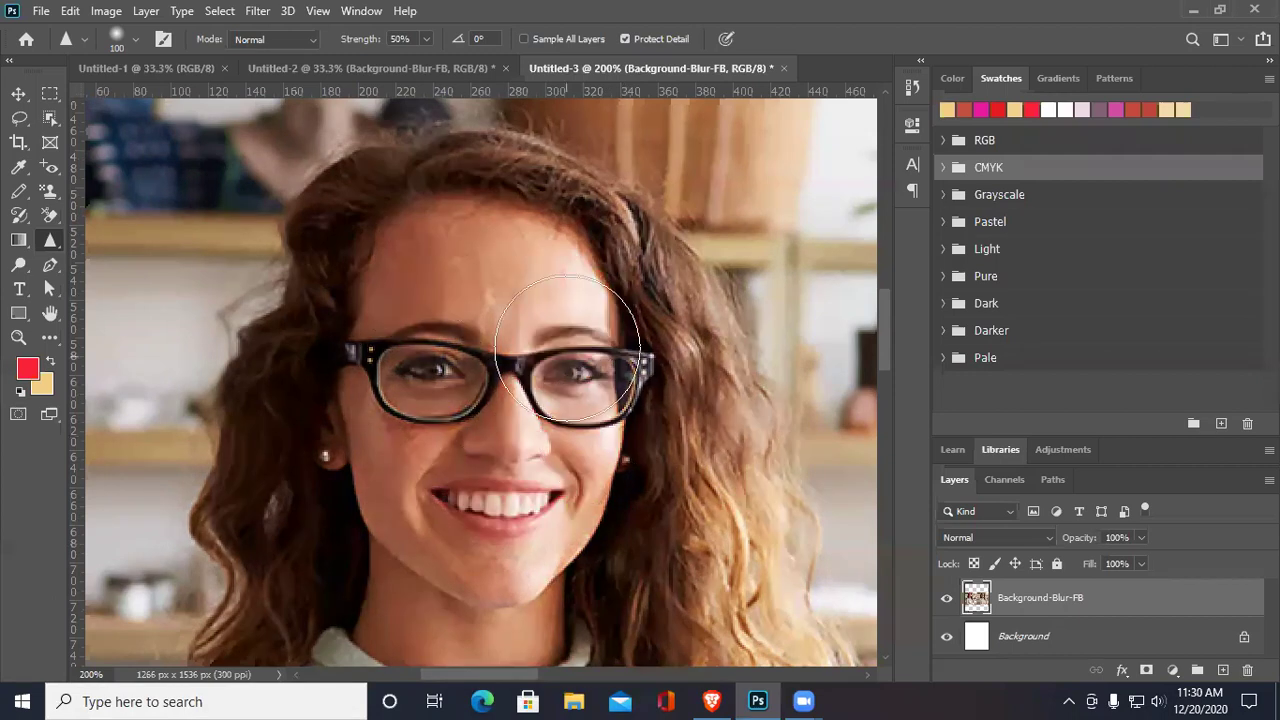
Try the Smudge tool at 50% strength over the woman's eye and glasses lens, and undo the strokes
{"action": "right_click", "coordinate": [51, 237]}
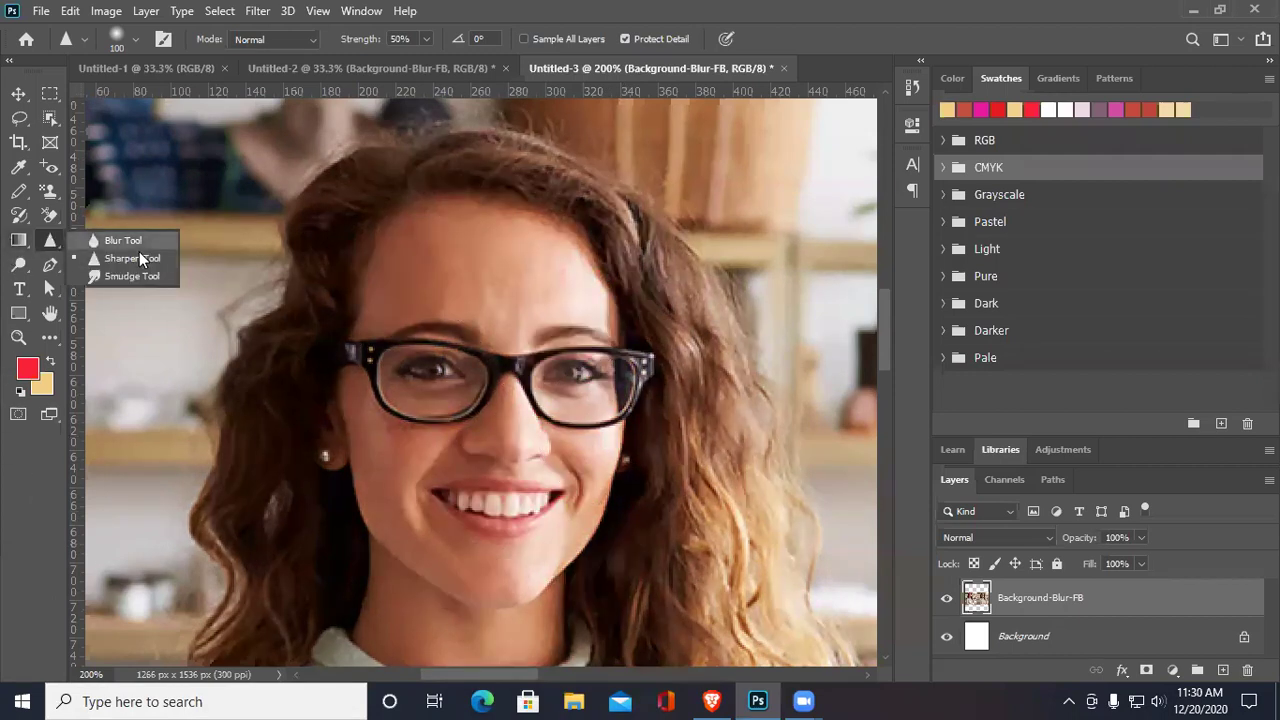
{"action": "left_click", "coordinate": [156, 274]}
{"action": "left_click_drag", "start_coordinate": [496, 325], "coordinate": [453, 408]}
{"action": "left_click_drag", "start_coordinate": [440, 340], "coordinate": [405, 385]}
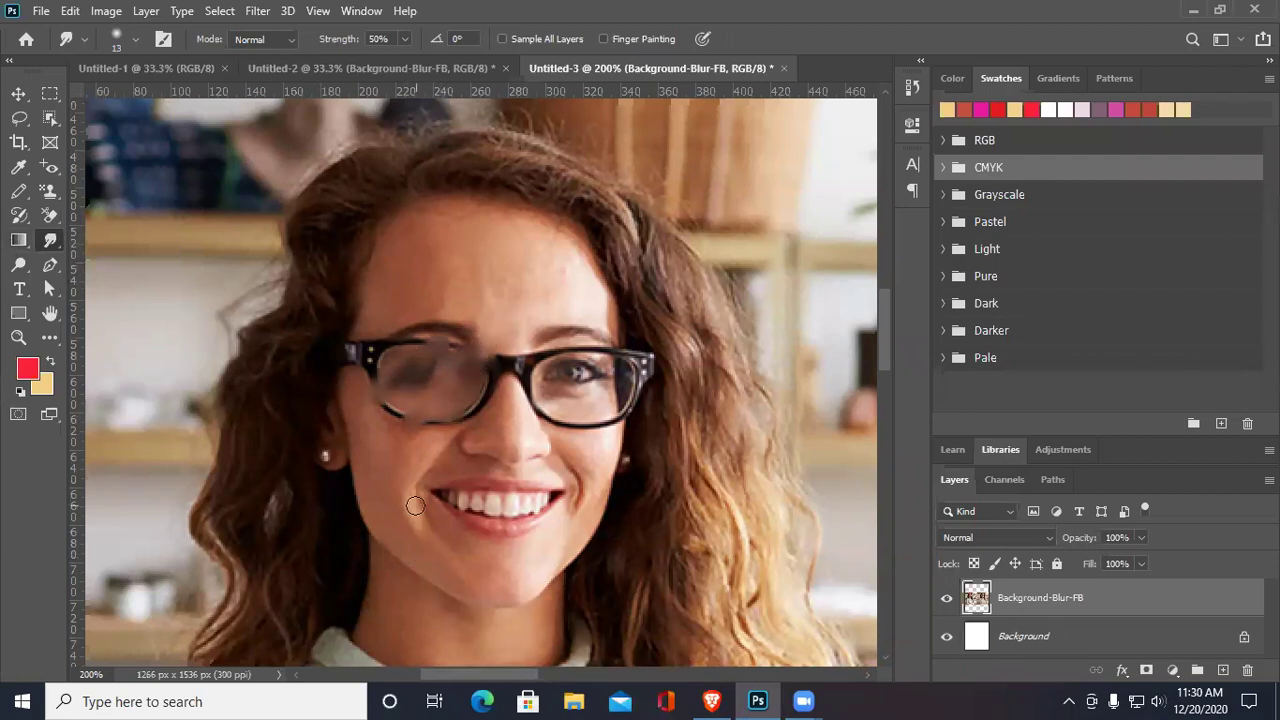
{"action": "key", "text": "ctrl+z"}
{"action": "key", "text": "ctrl+z"}
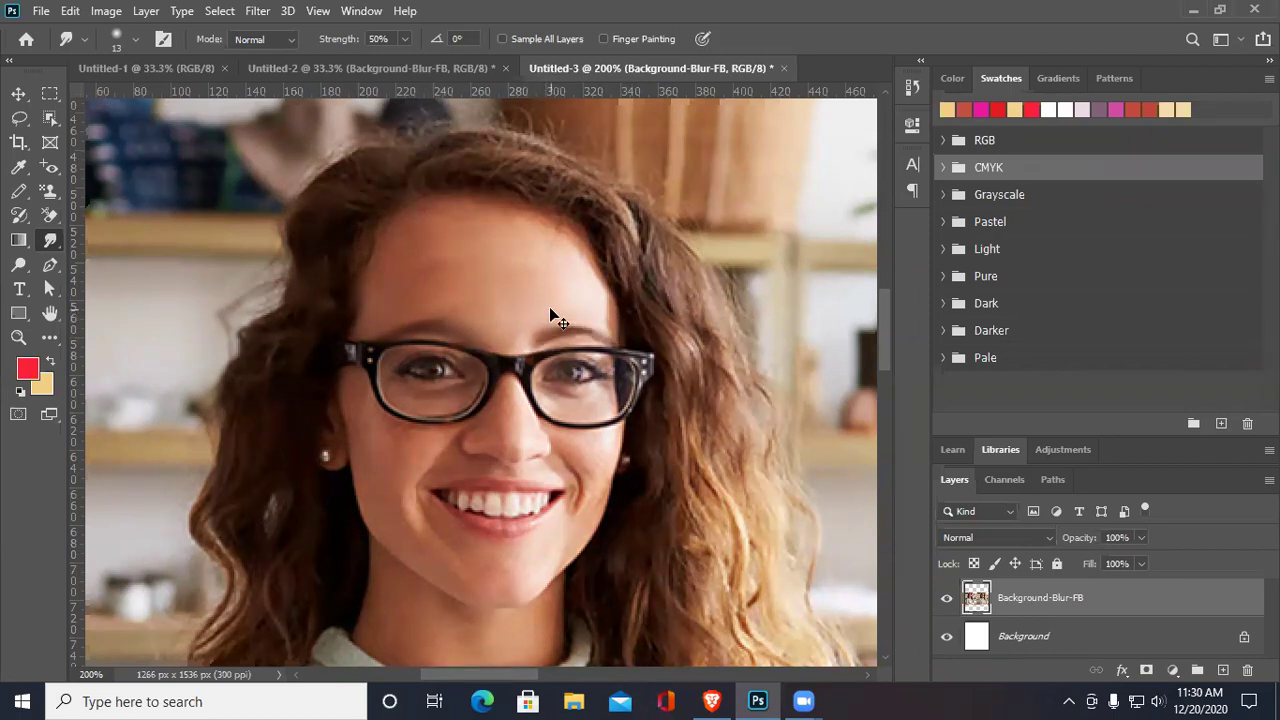
Try the Dodge tool on the woman's face and hair with the Midtones range and 50% exposure, undoing the strokes
{"action": "left_click", "coordinate": [24, 265]}
{"action": "mouse_move", "coordinate": [398, 290]}
{"action": "left_mouse_down"}
{"action": "mouse_move", "coordinate": [430, 261]}
{"action": "mouse_move", "coordinate": [425, 276]}
{"action": "mouse_move", "coordinate": [466, 258]}
{"action": "mouse_move", "coordinate": [479, 299]}
{"action": "mouse_move", "coordinate": [518, 272]}
{"action": "mouse_move", "coordinate": [554, 295]}
{"action": "mouse_move", "coordinate": [618, 427]}
{"action": "mouse_move", "coordinate": [588, 480]}
{"action": "mouse_move", "coordinate": [588, 432]}
{"action": "mouse_move", "coordinate": [530, 444]}
{"action": "mouse_move", "coordinate": [466, 513]}
{"action": "mouse_move", "coordinate": [453, 411]}
{"action": "mouse_move", "coordinate": [410, 425]}
{"action": "mouse_move", "coordinate": [370, 399]}
{"action": "mouse_move", "coordinate": [353, 459]}
{"action": "mouse_move", "coordinate": [396, 511]}
{"action": "mouse_move", "coordinate": [456, 538]}
{"action": "mouse_move", "coordinate": [625, 537]}
{"action": "mouse_move", "coordinate": [644, 487]}
{"action": "mouse_move", "coordinate": [511, 269]}
{"action": "mouse_move", "coordinate": [533, 395]}
{"action": "mouse_move", "coordinate": [587, 500]}
{"action": "mouse_move", "coordinate": [773, 583]}
{"action": "left_mouse_up"}
{"action": "key", "text": "ctrl+z"}
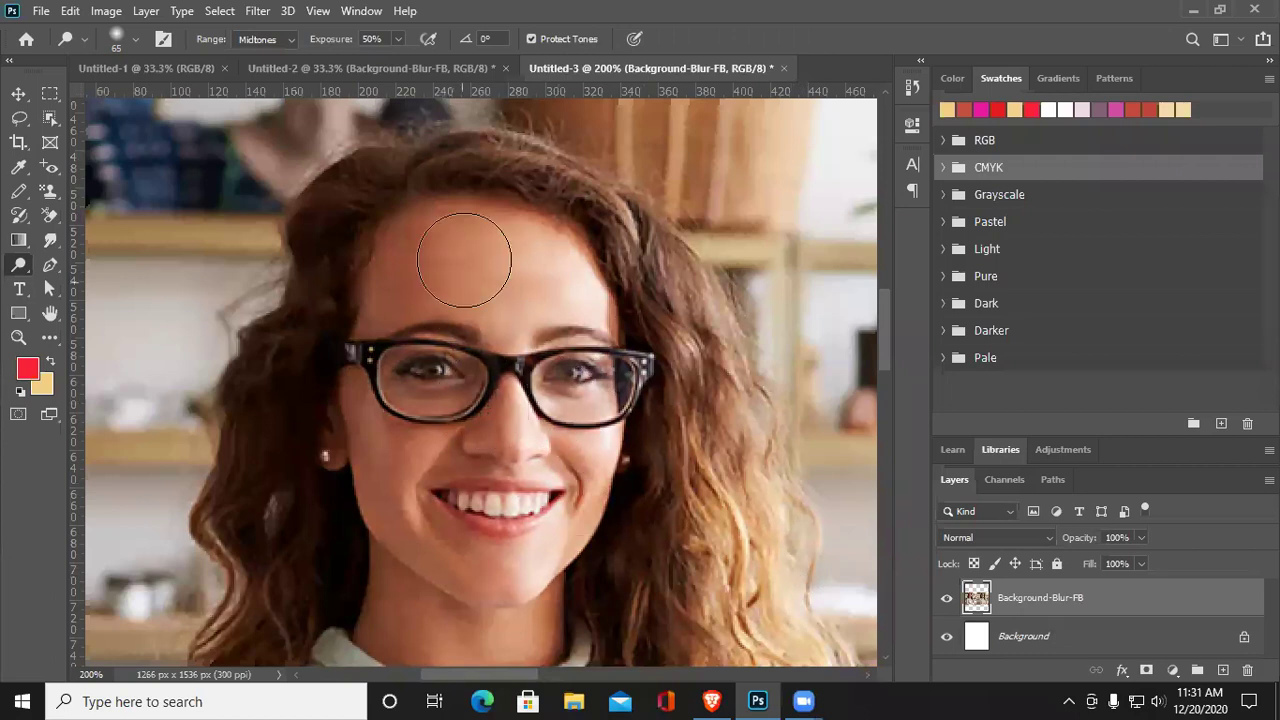
{"action": "mouse_move", "coordinate": [443, 348]}
{"action": "left_mouse_down"}
{"action": "mouse_move", "coordinate": [486, 491]}
{"action": "mouse_move", "coordinate": [543, 457]}
{"action": "mouse_move", "coordinate": [594, 488]}
{"action": "left_mouse_up"}
{"action": "key", "text": "ctrl+z"}
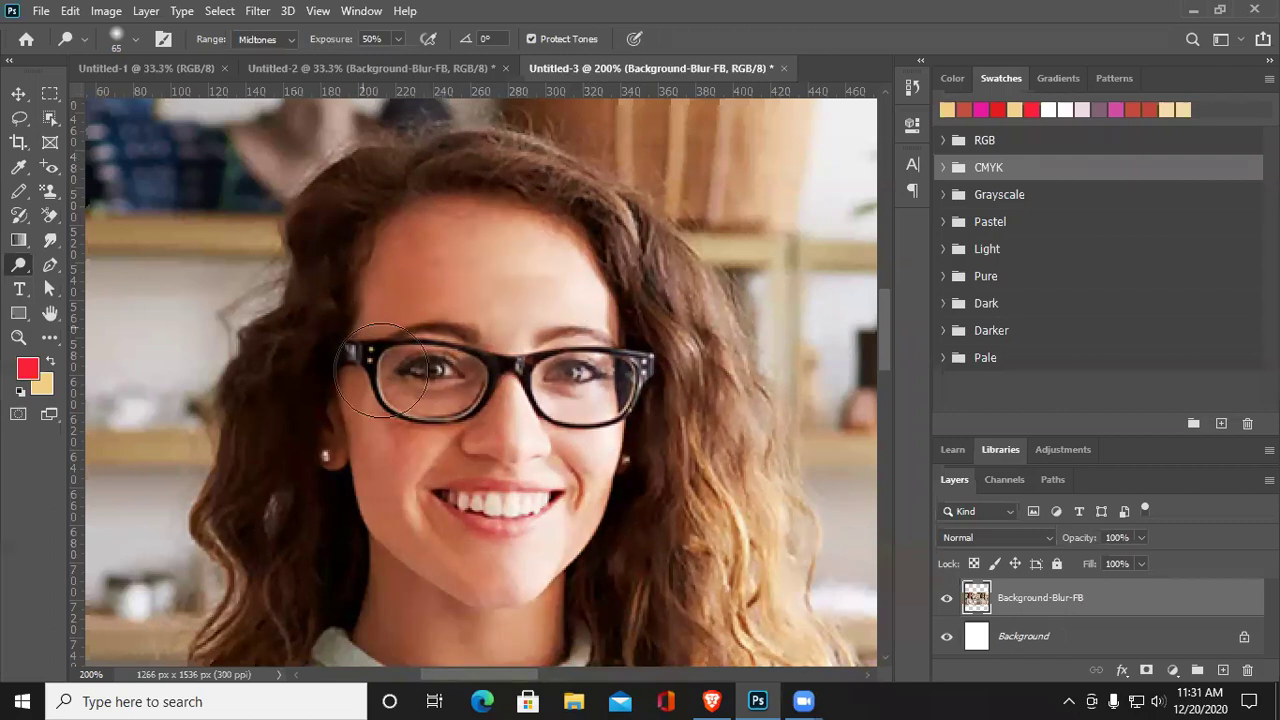
Lighten the woman's forehead and cheeks with more Dodge strokes, and undo the most recent ones
{"action": "mouse_move", "coordinate": [395, 445]}
{"action": "left_mouse_down"}
{"action": "mouse_move", "coordinate": [507, 462]}
{"action": "mouse_move", "coordinate": [560, 355]}
{"action": "mouse_move", "coordinate": [404, 384]}
{"action": "mouse_move", "coordinate": [415, 465]}
{"action": "mouse_move", "coordinate": [350, 330]}
{"action": "mouse_move", "coordinate": [474, 266]}
{"action": "mouse_move", "coordinate": [429, 251]}
{"action": "mouse_move", "coordinate": [471, 279]}
{"action": "mouse_move", "coordinate": [410, 345]}
{"action": "mouse_move", "coordinate": [457, 280]}
{"action": "mouse_move", "coordinate": [414, 294]}
{"action": "mouse_move", "coordinate": [402, 488]}
{"action": "mouse_move", "coordinate": [400, 400]}
{"action": "mouse_move", "coordinate": [414, 428]}
{"action": "mouse_move", "coordinate": [483, 420]}
{"action": "mouse_move", "coordinate": [480, 540]}
{"action": "mouse_move", "coordinate": [586, 466]}
{"action": "mouse_move", "coordinate": [578, 380]}
{"action": "mouse_move", "coordinate": [580, 450]}
{"action": "mouse_move", "coordinate": [585, 400]}
{"action": "mouse_move", "coordinate": [530, 360]}
{"action": "left_mouse_up"}
{"action": "key", "text": "ctrl+z"}
{"action": "key", "text": "ctrl+z"}
{"action": "key", "text": "ctrl+z"}
{"action": "key", "text": "ctrl+z"}
{"action": "key", "text": "ctrl+z"}
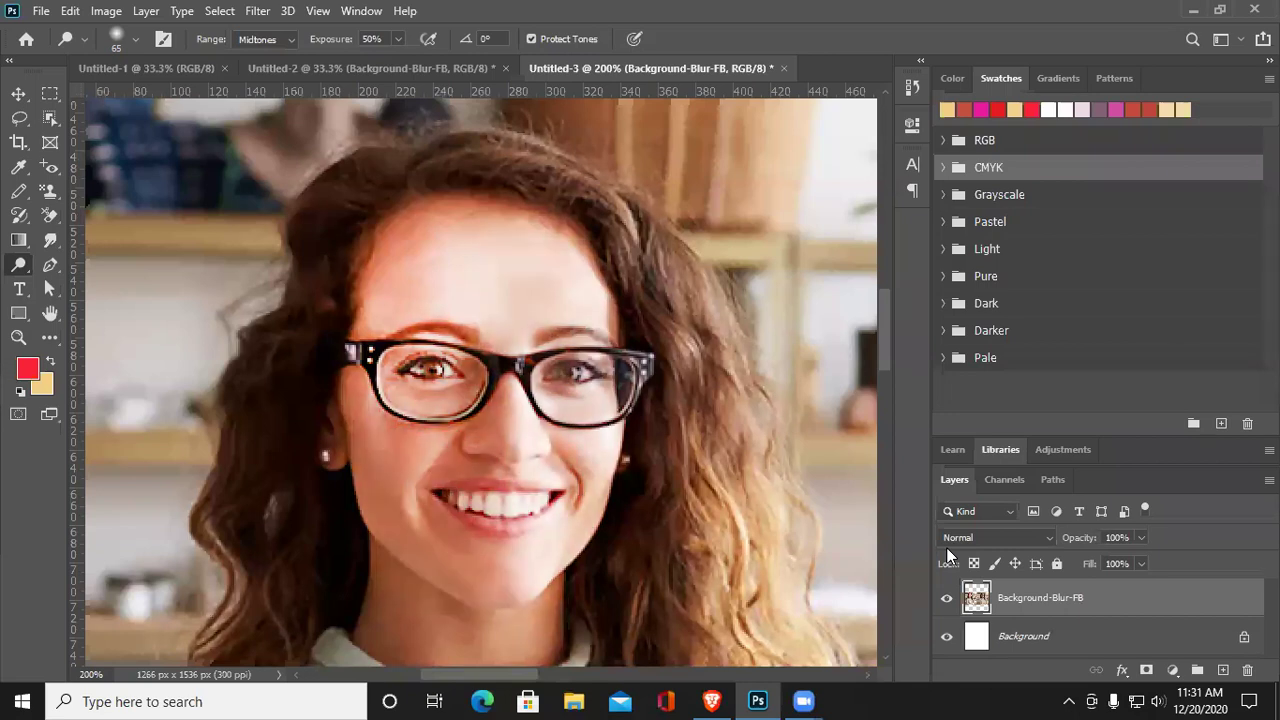
{"action": "key", "text": "ctrl+z"}
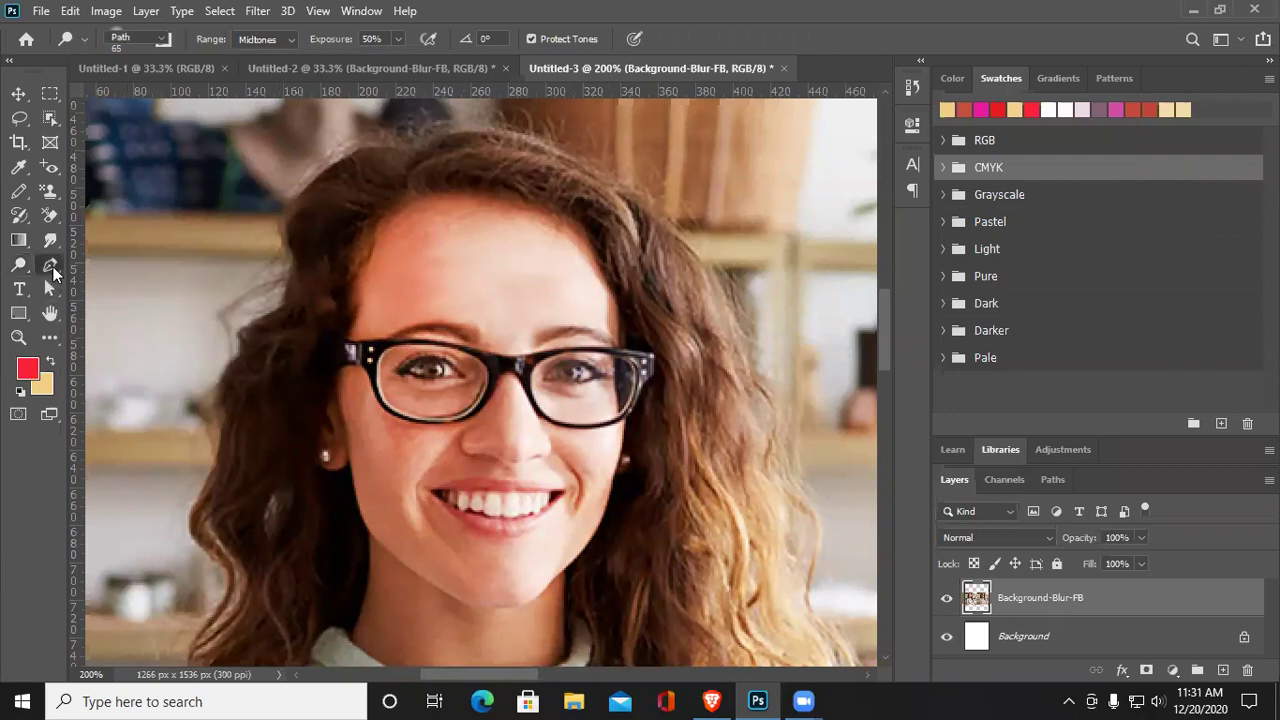
Draw a closed Pen tool path around the woman's head and hair in the left-hand photo
{"action": "left_click", "coordinate": [53, 268]}
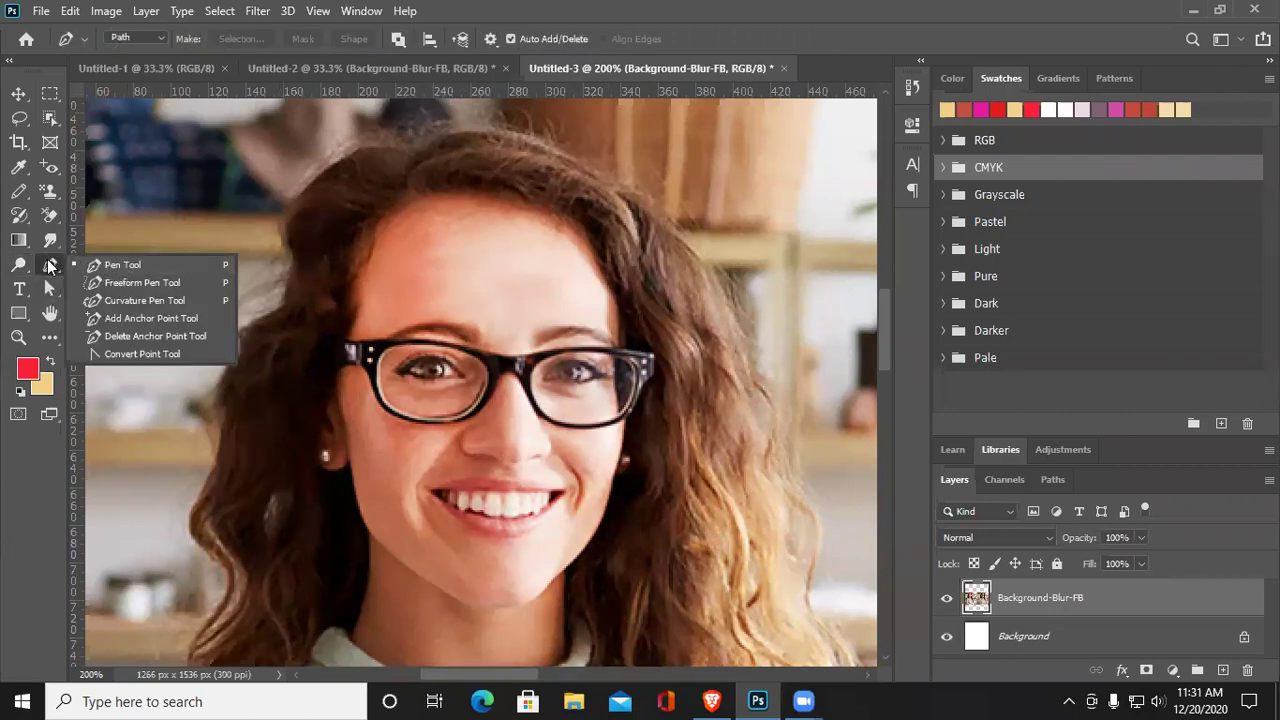
{"action": "left_click", "coordinate": [53, 268]}
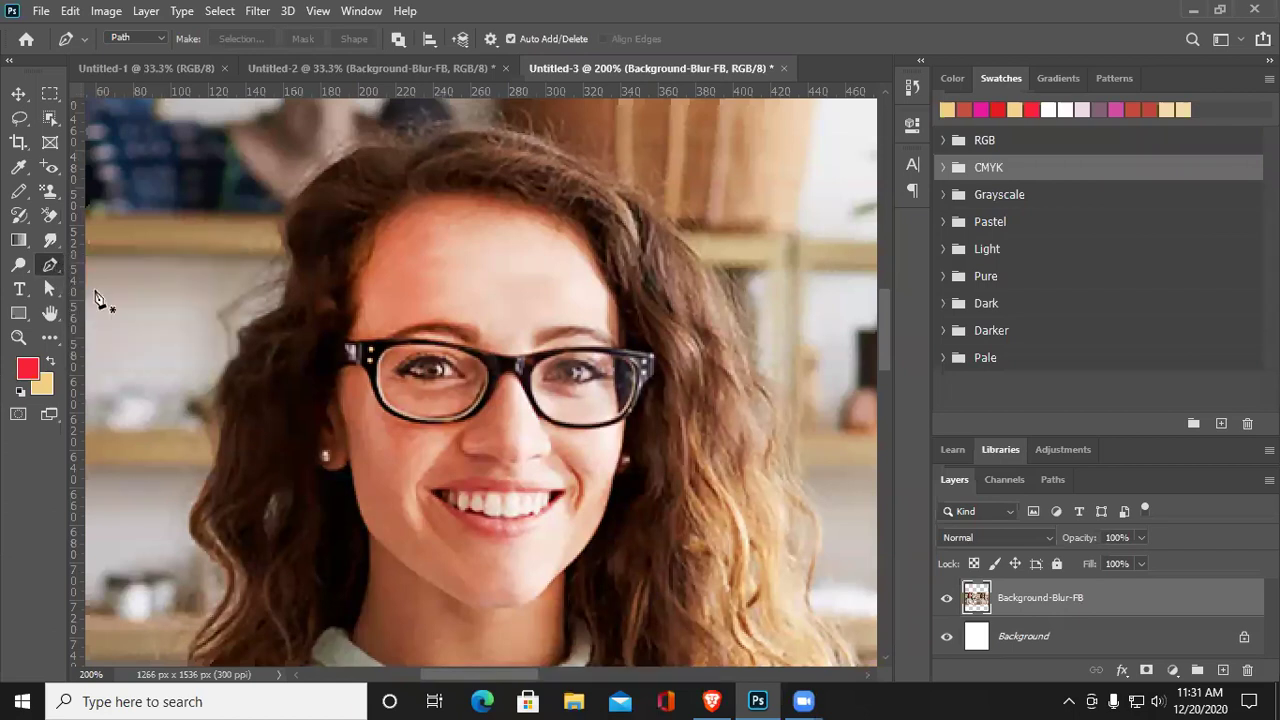
{"action": "left_click", "coordinate": [262, 318]}
{"action": "left_click_drag", "start_coordinate": [437, 152], "coordinate": [460, 154]}
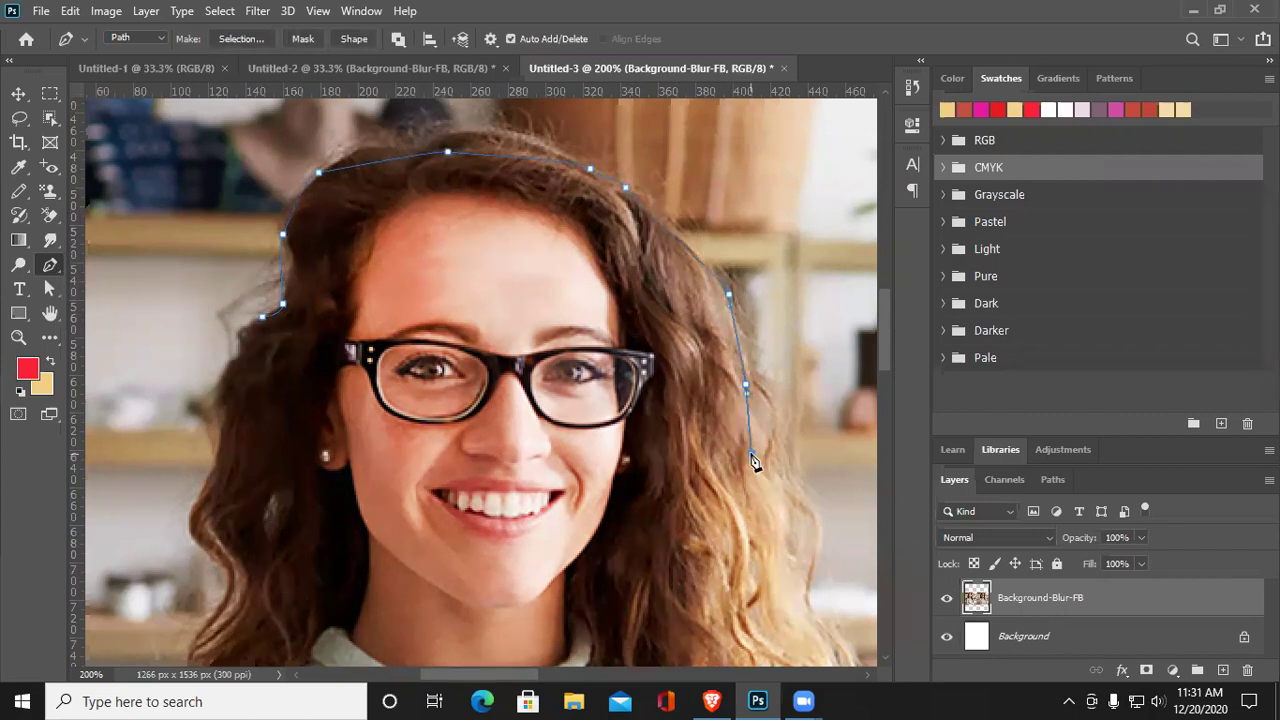
{"action": "left_click", "coordinate": [766, 541]}
{"action": "left_click", "coordinate": [761, 587]}
{"action": "left_click_drag", "start_coordinate": [730, 645], "coordinate": [638, 635]}
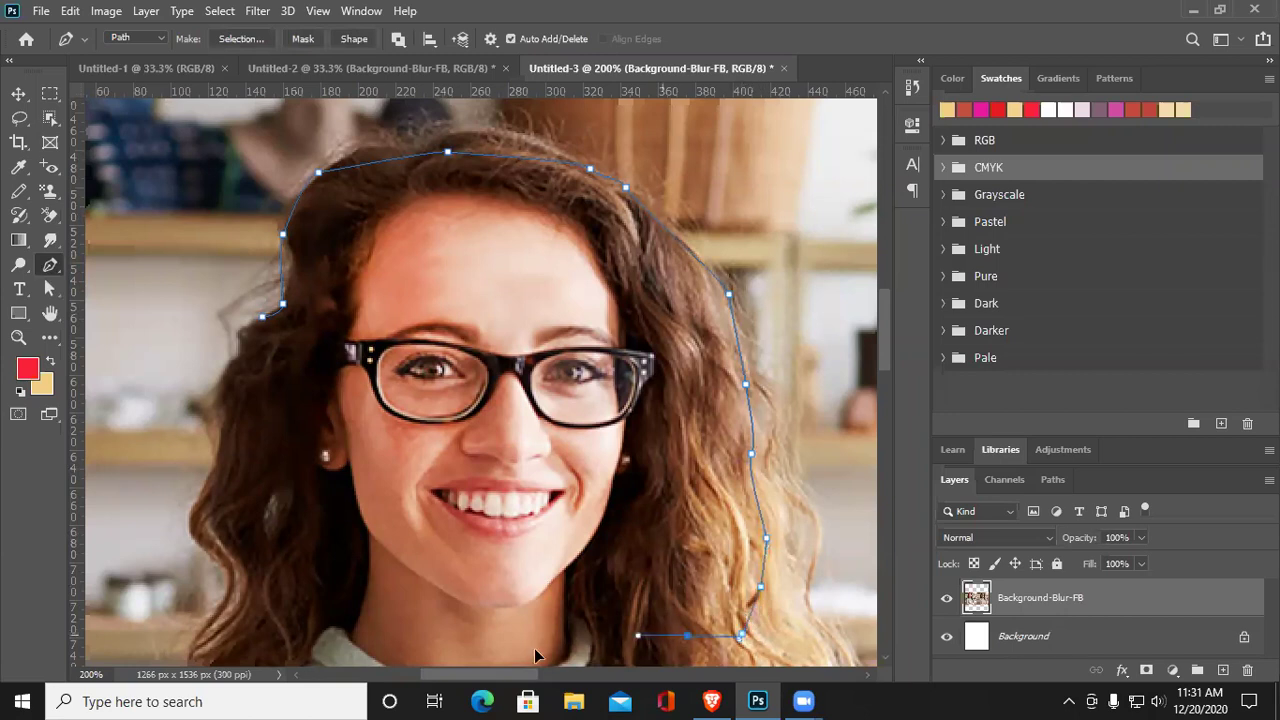
{"action": "left_click", "coordinate": [549, 645]}
{"action": "left_click", "coordinate": [361, 634]}
{"action": "left_click_drag", "start_coordinate": [240, 548], "coordinate": [230, 510]}
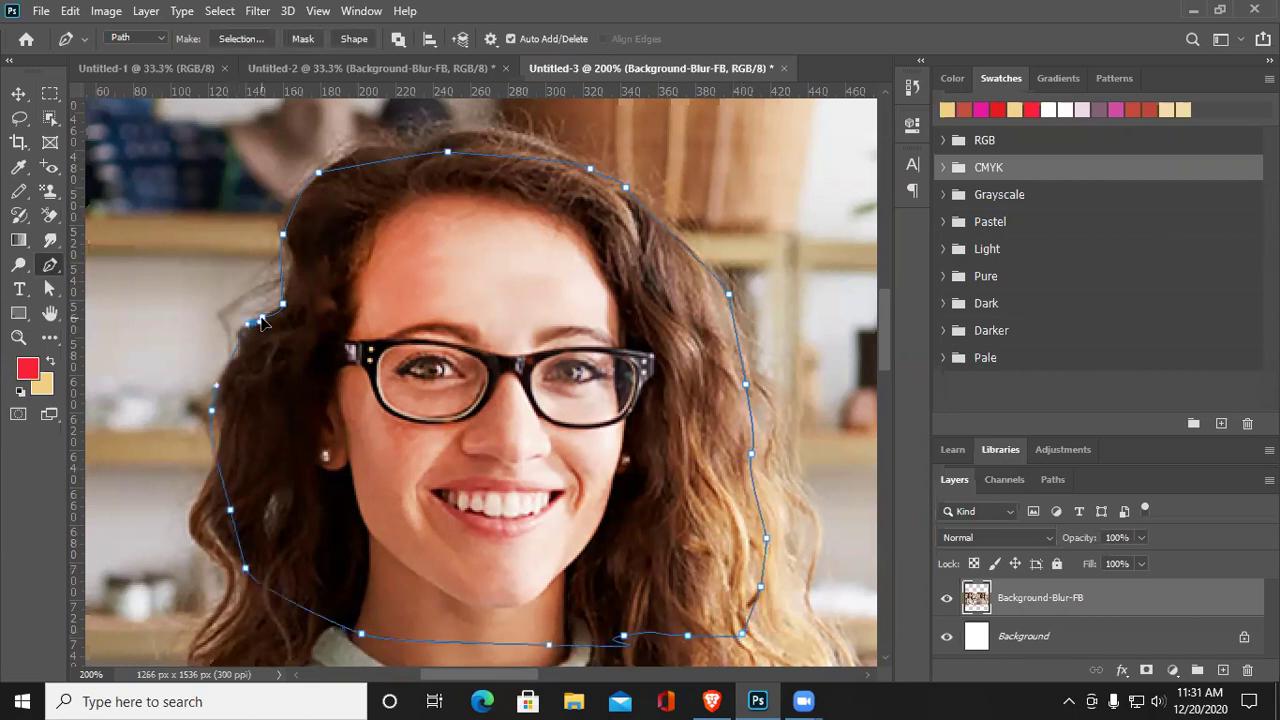
{"action": "left_click", "coordinate": [261, 320]}
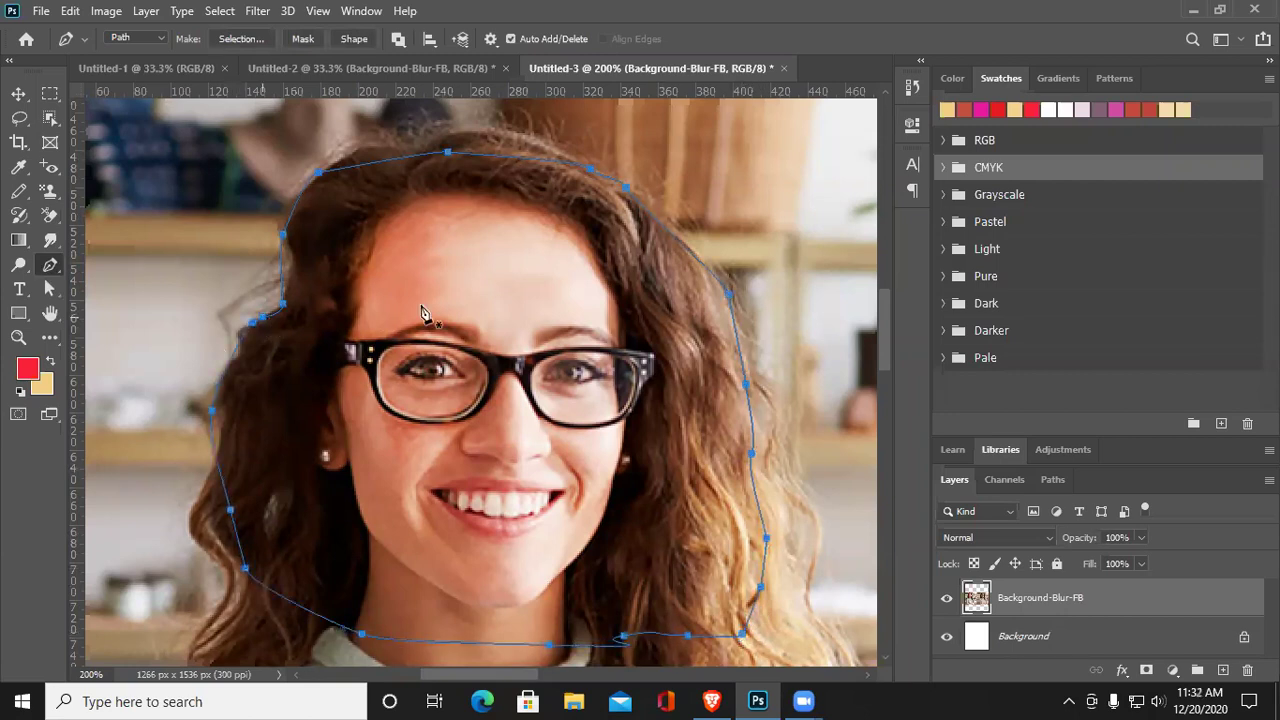
Convert the path around the woman's head into a selection, and deselect it
{"action": "right_click", "coordinate": [522, 352]}
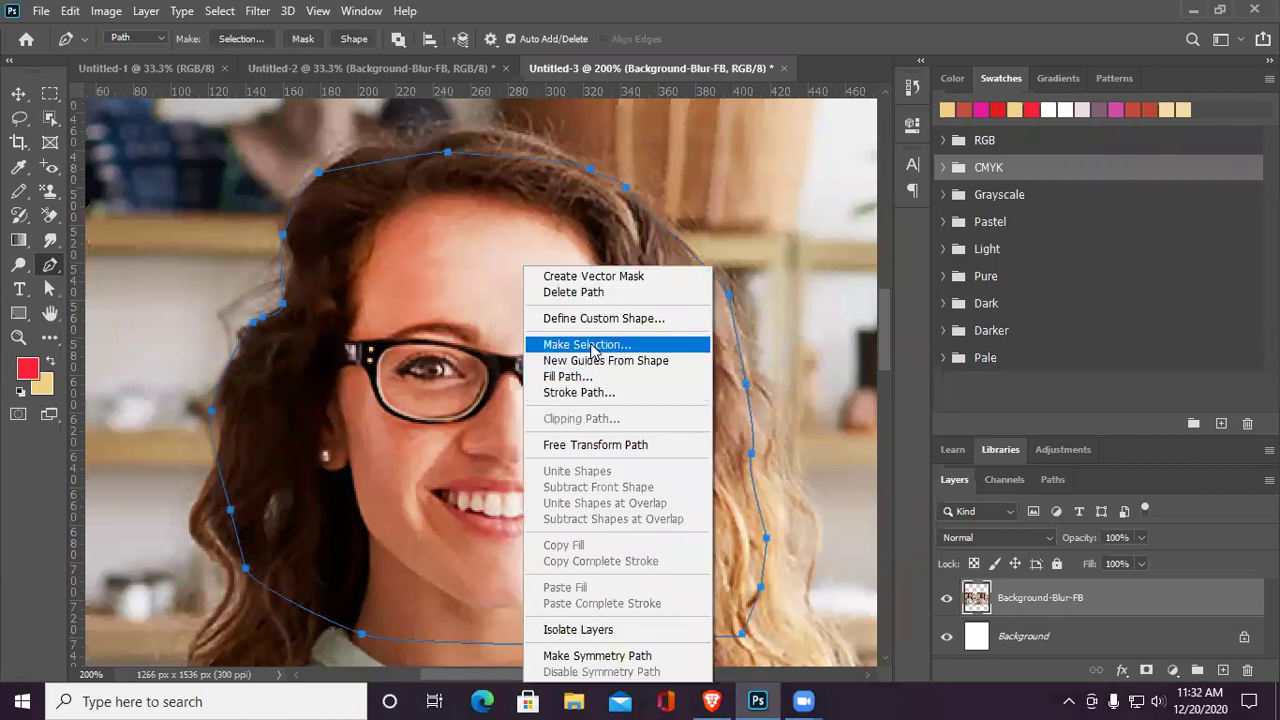
{"action": "left_click", "coordinate": [588, 344]}
{"action": "left_click", "coordinate": [736, 169]}
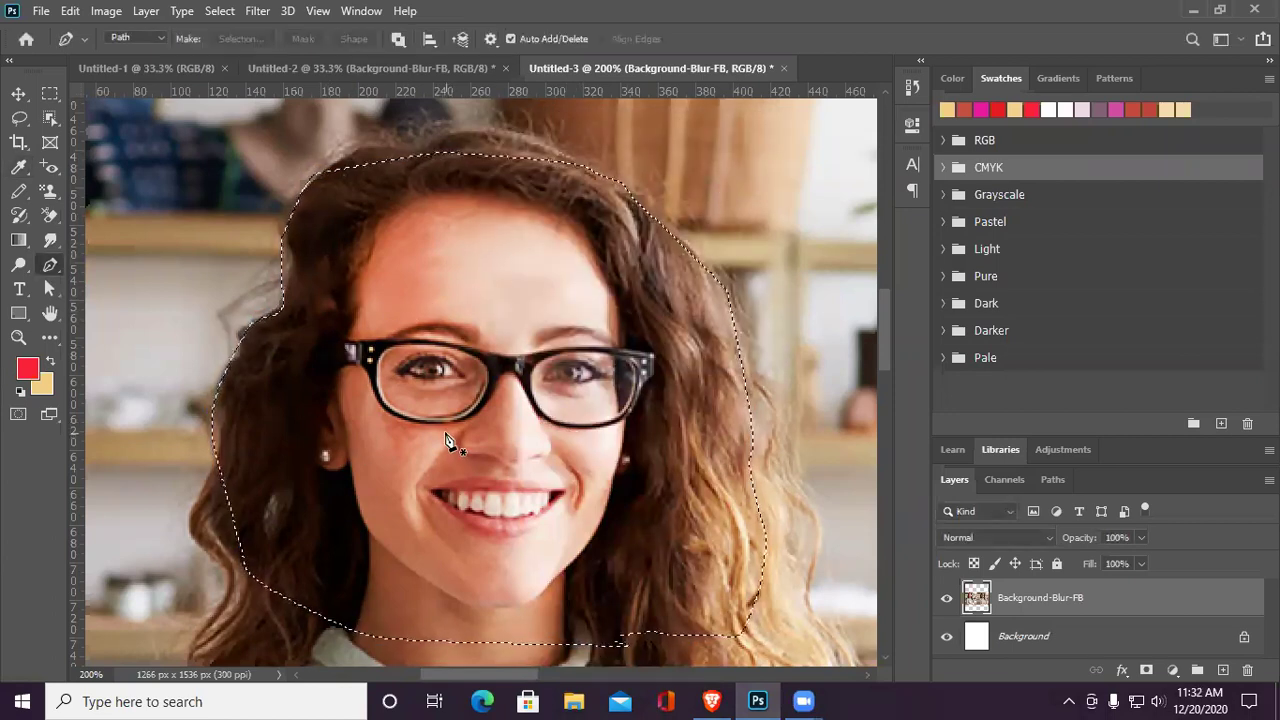
{"action": "key", "text": "ctrl+d"}
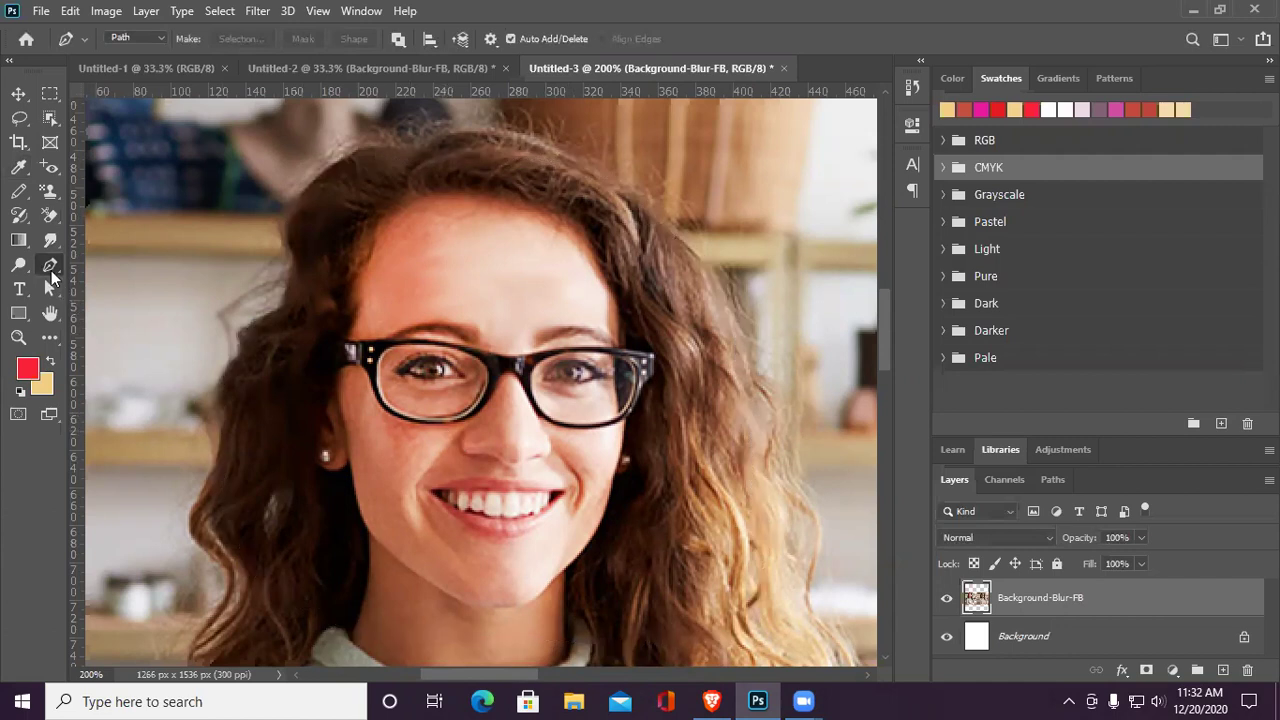
Add a Lorem Ipsum placeholder text layer and move it onto the white area above the photos
{"action": "left_click", "coordinate": [20, 290]}
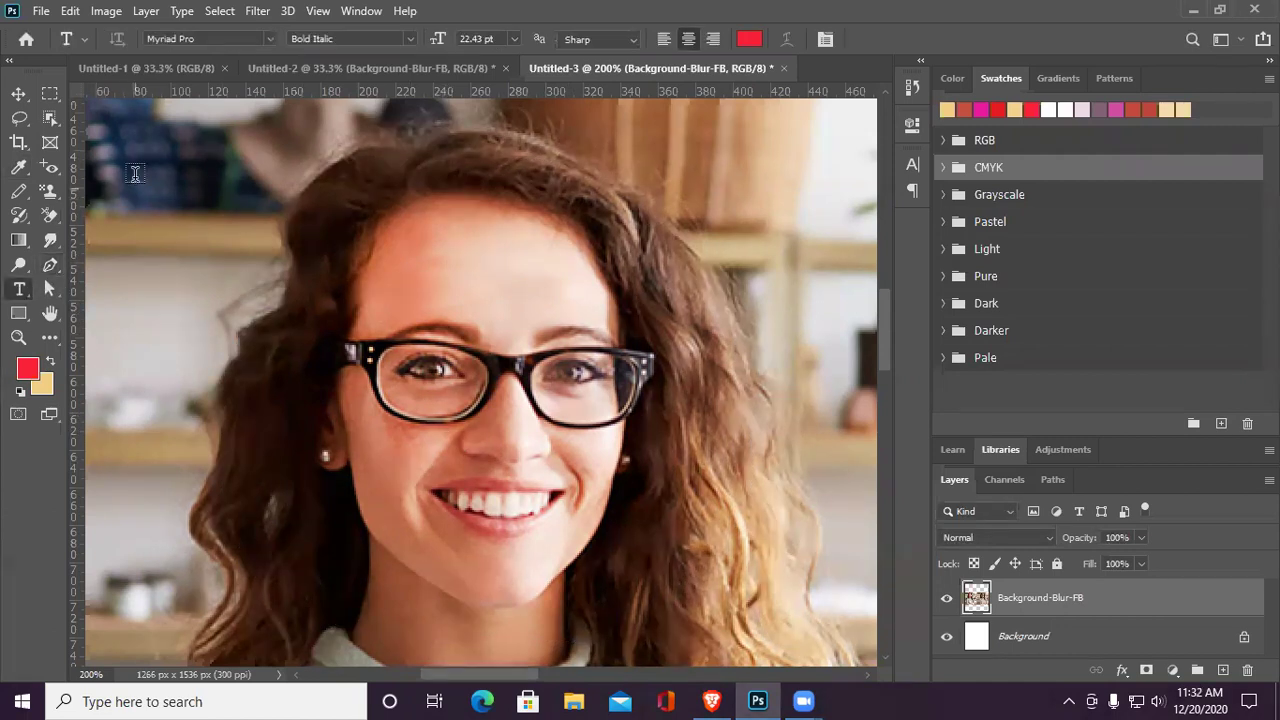
{"action": "left_click", "coordinate": [168, 167]}
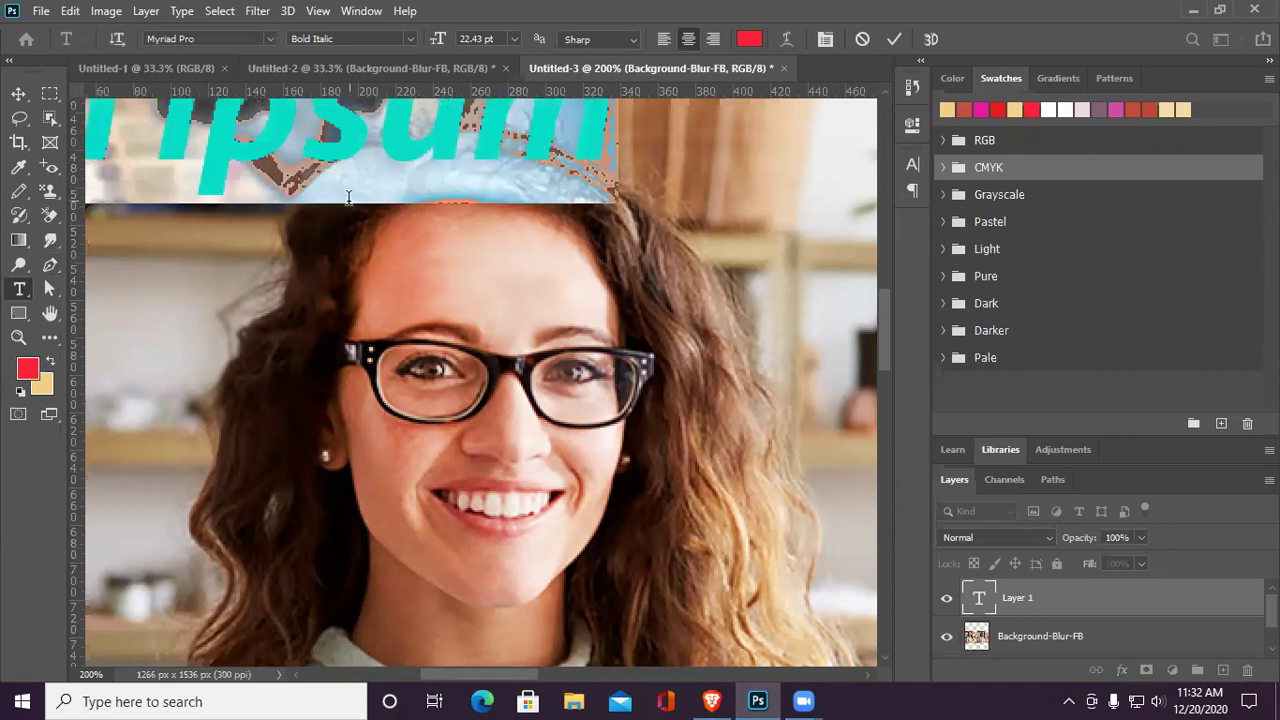
{"action": "scroll", "coordinate": [520, 297], "scroll_direction": "up", "scroll_amount": 3}
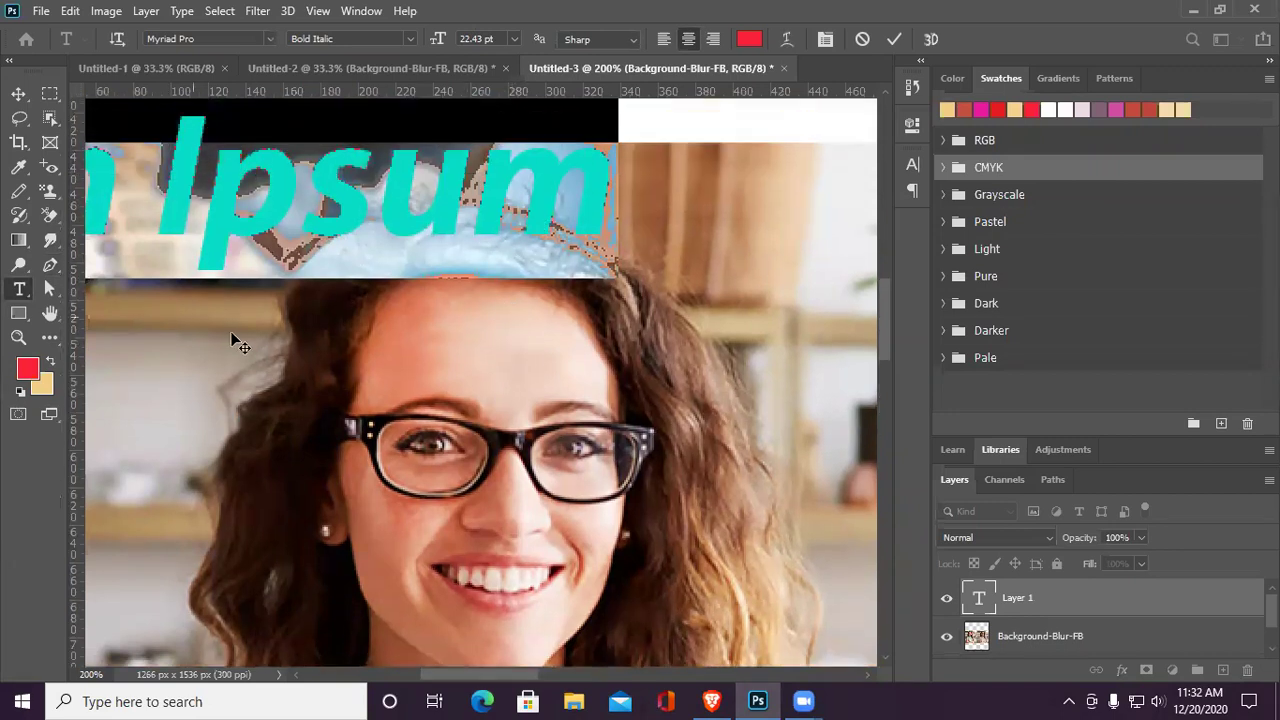
{"action": "key", "text": "ctrl+minus"}
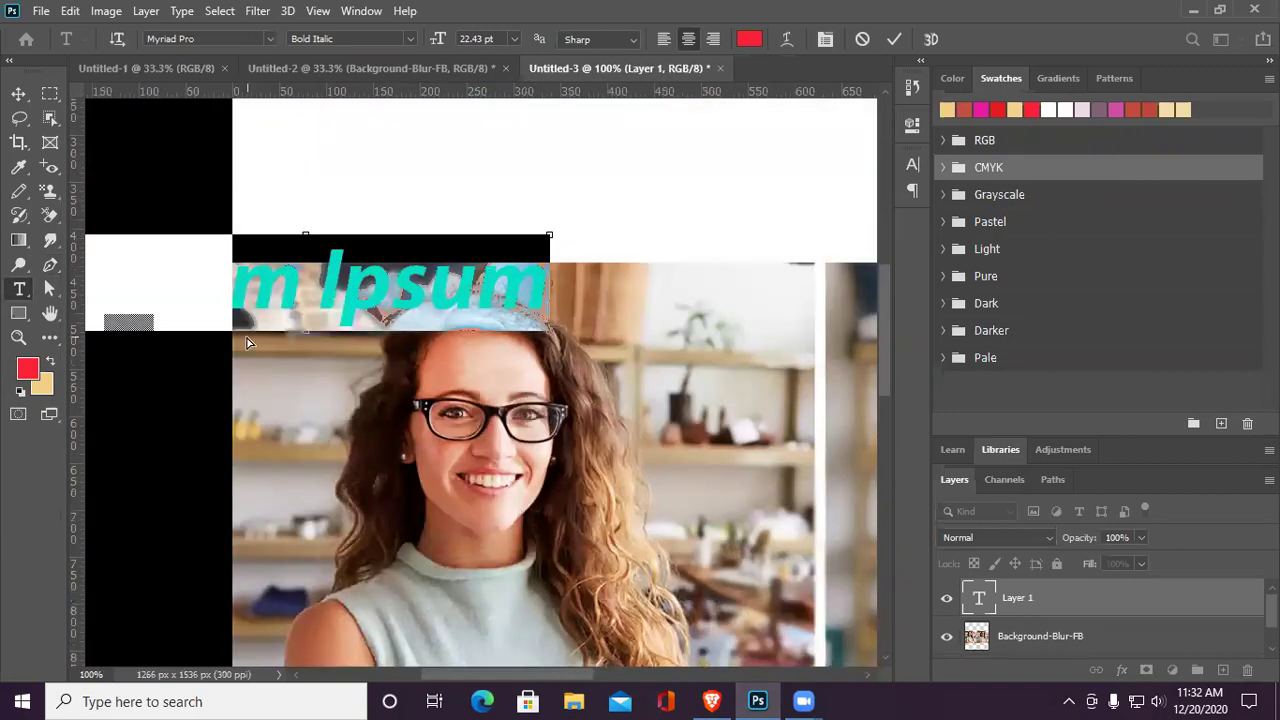
{"action": "key", "text": "ctrl+minus"}
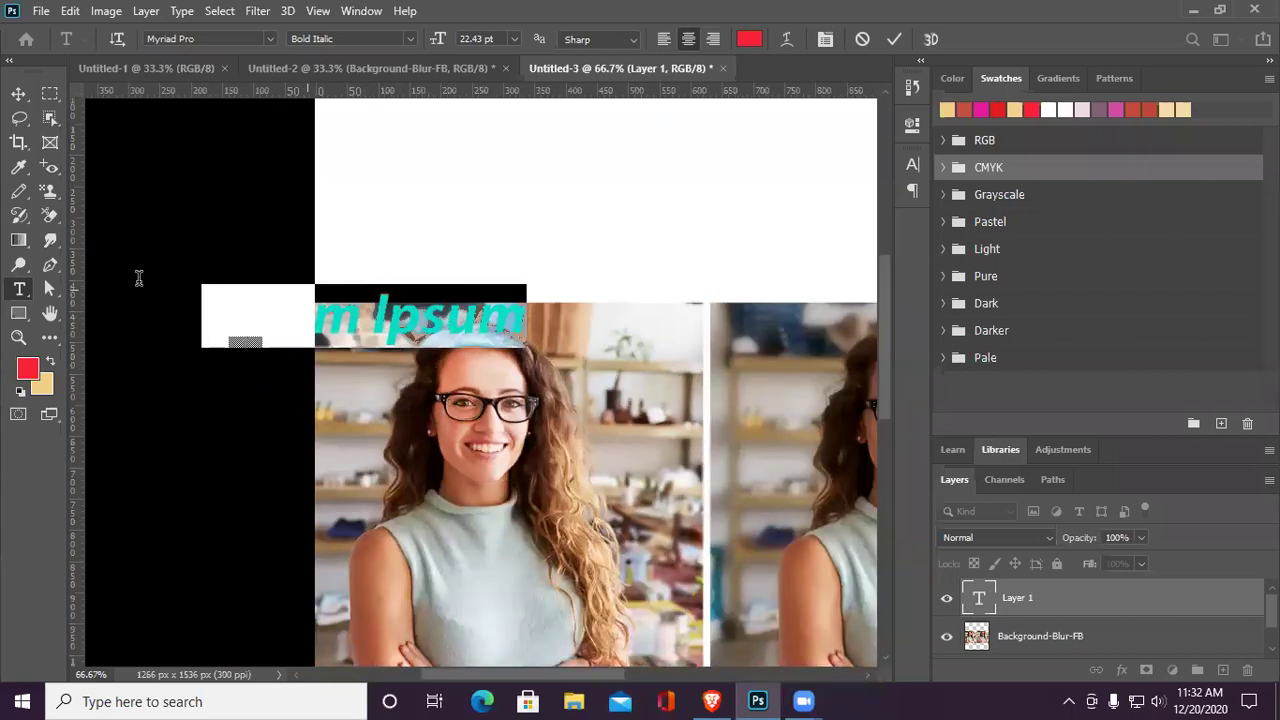
{"action": "left_click", "coordinate": [17, 94]}
{"action": "left_click_drag", "start_coordinate": [440, 305], "coordinate": [711, 257]}
Recolour all of the Lorem Ipsum text to blue-violet #4f21f9
{"action": "left_click", "coordinate": [18, 290]}
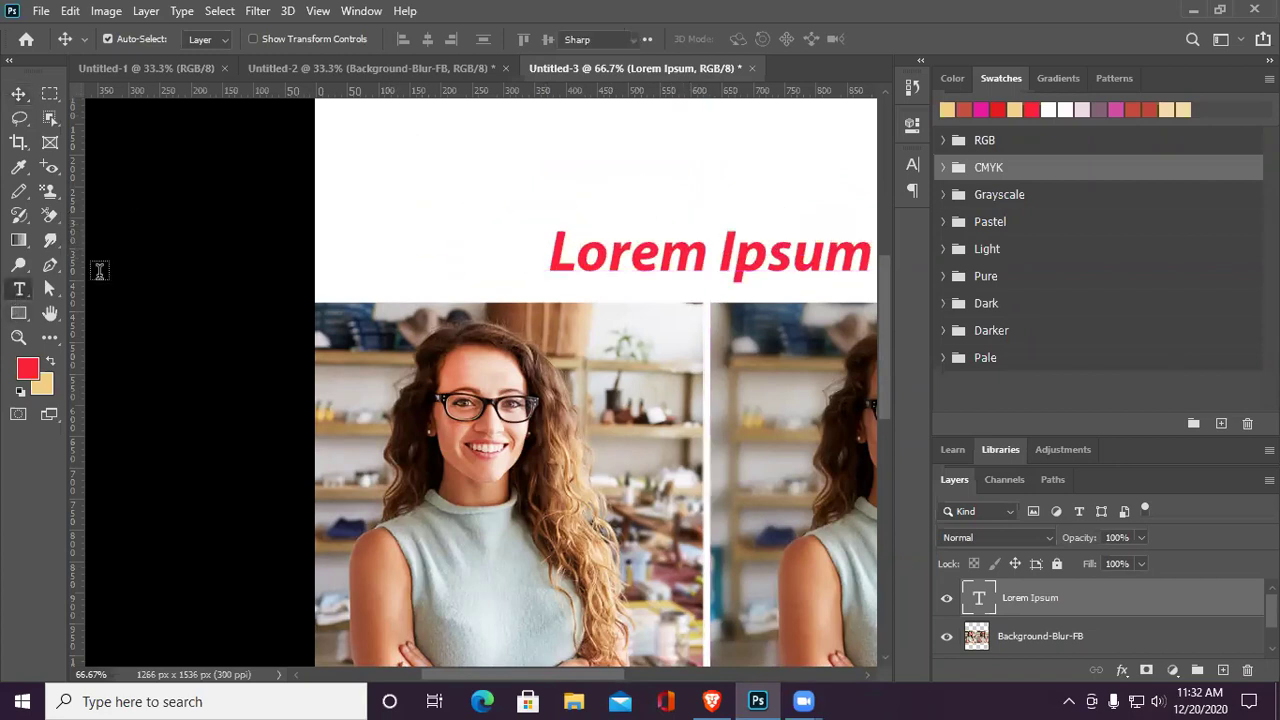
{"action": "left_click", "coordinate": [661, 259]}
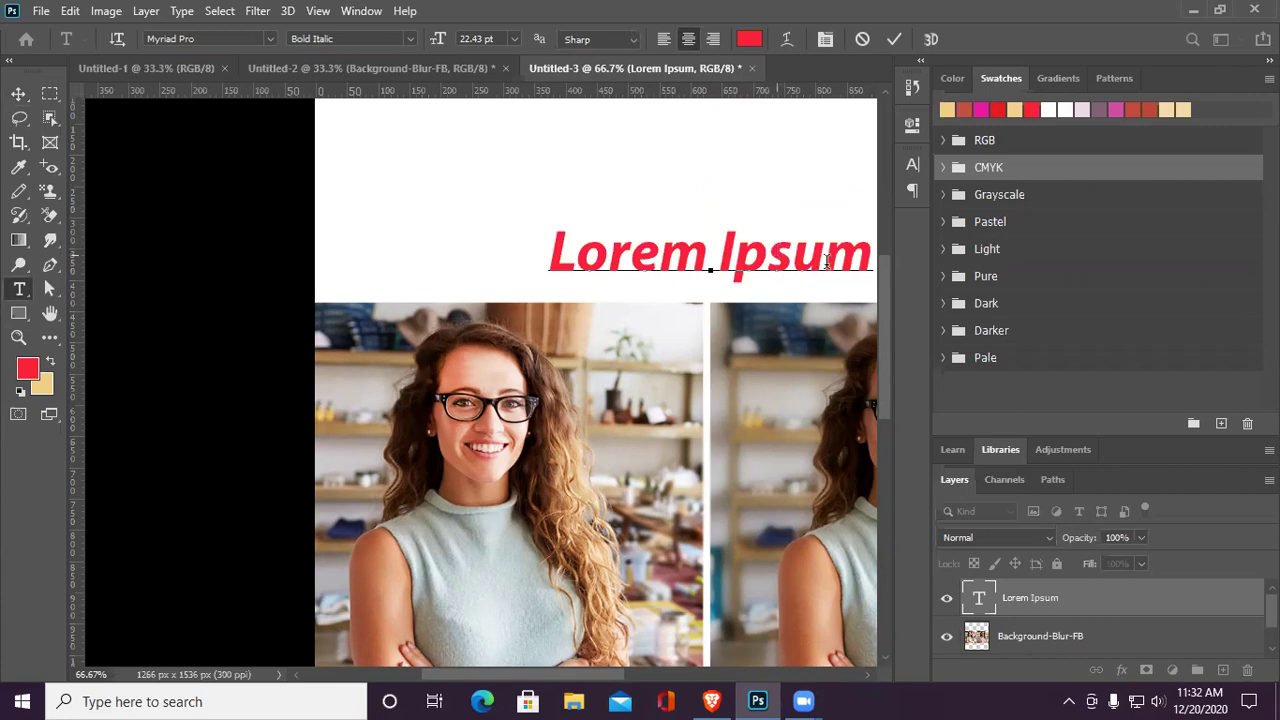
{"action": "left_click_drag", "start_coordinate": [873, 250], "coordinate": [519, 254]}
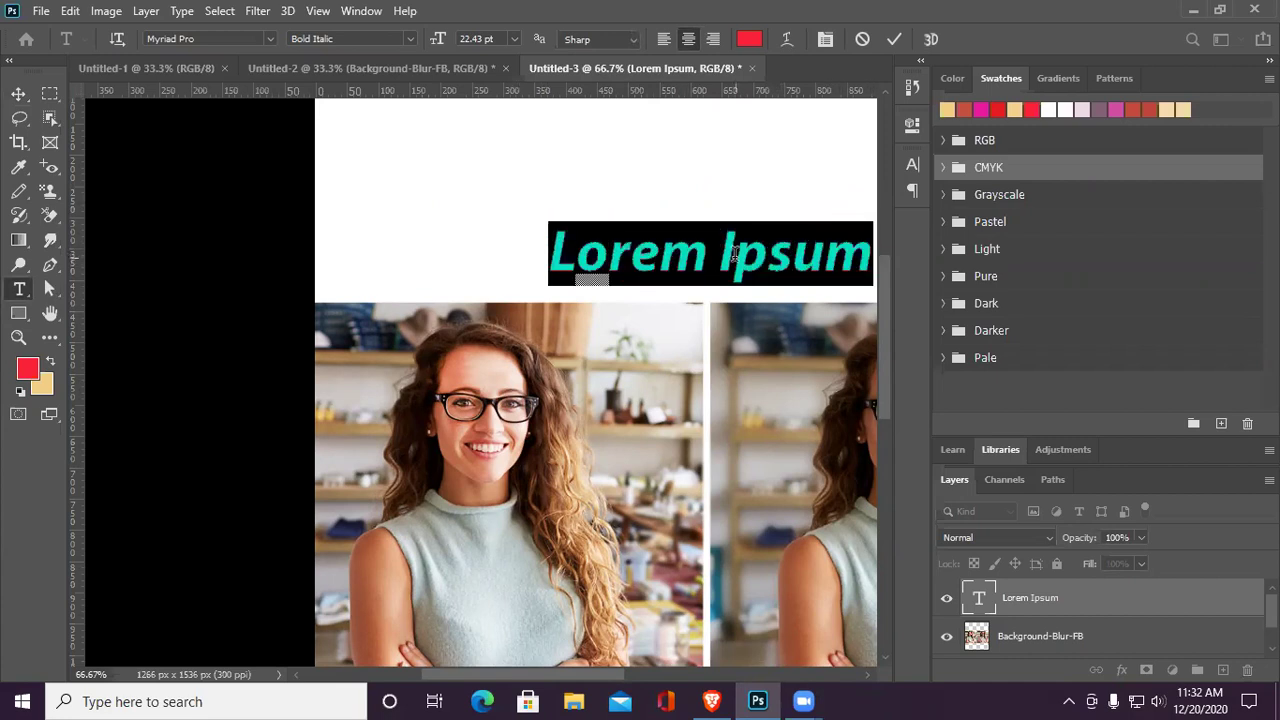
{"action": "scroll", "coordinate": [655, 157], "scroll_direction": "up", "scroll_amount": 2}
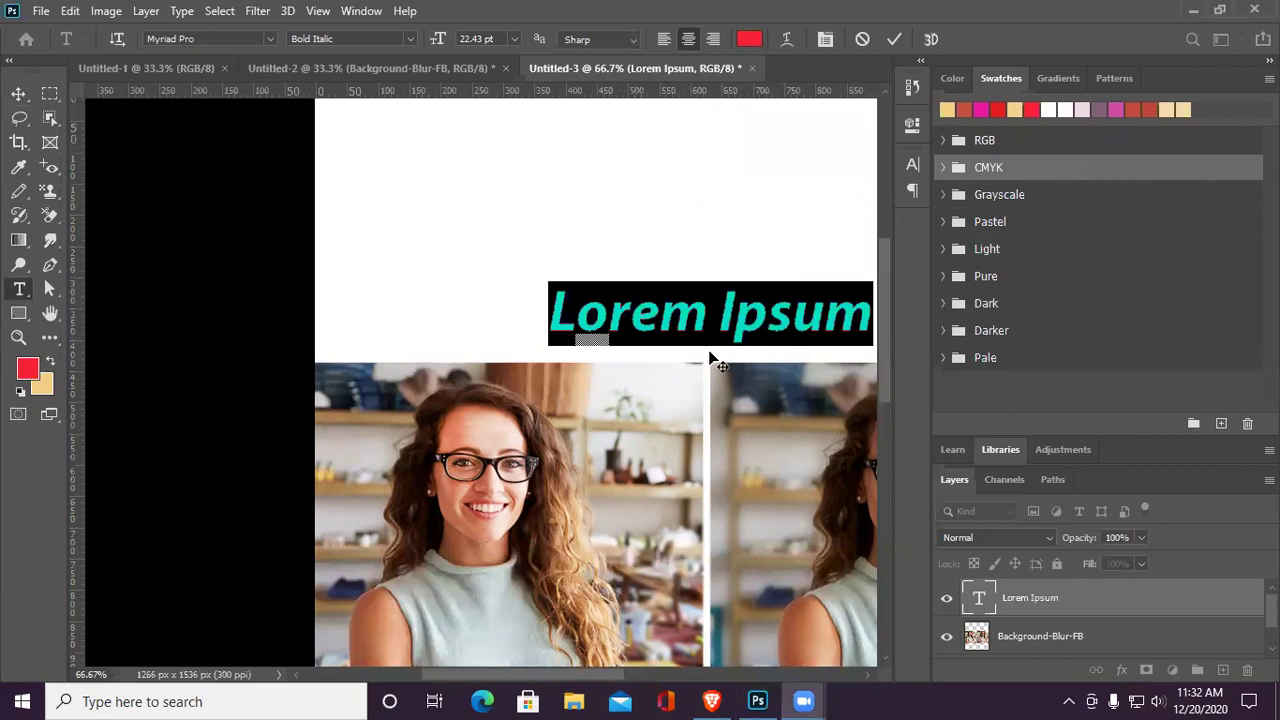
{"action": "left_click", "coordinate": [749, 322]}
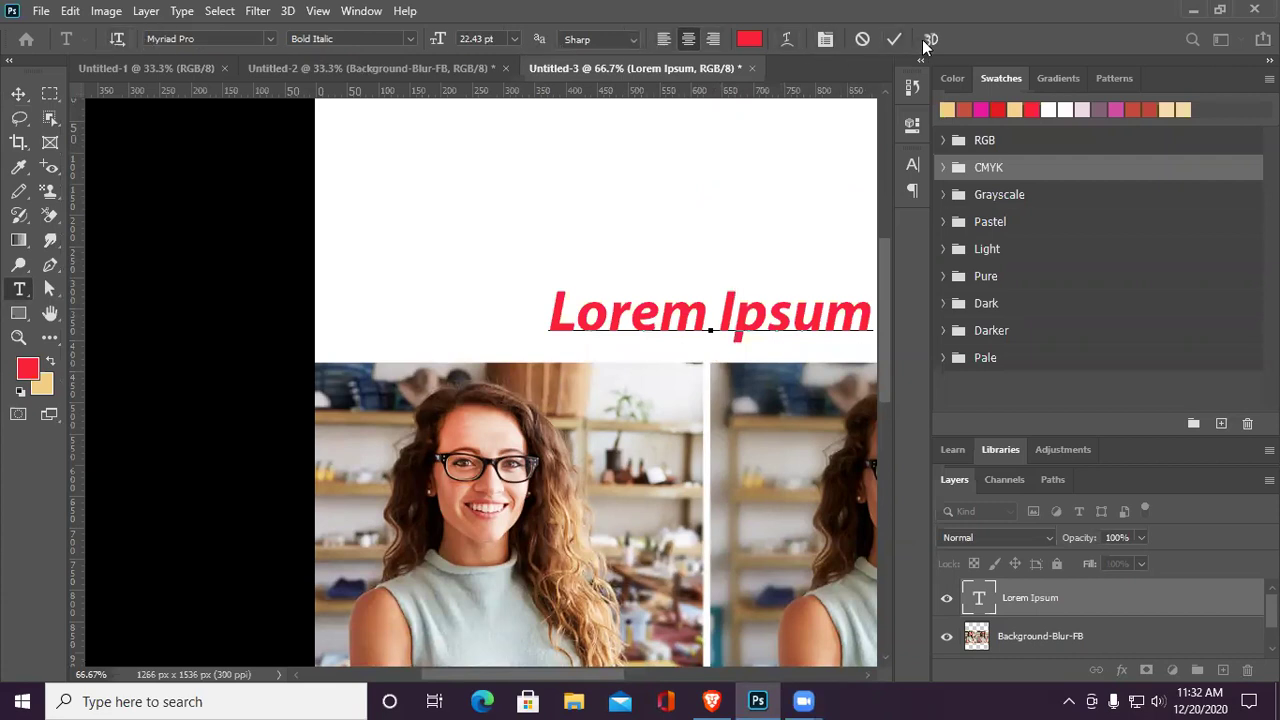
{"action": "left_click_drag", "start_coordinate": [551, 312], "coordinate": [926, 183]}
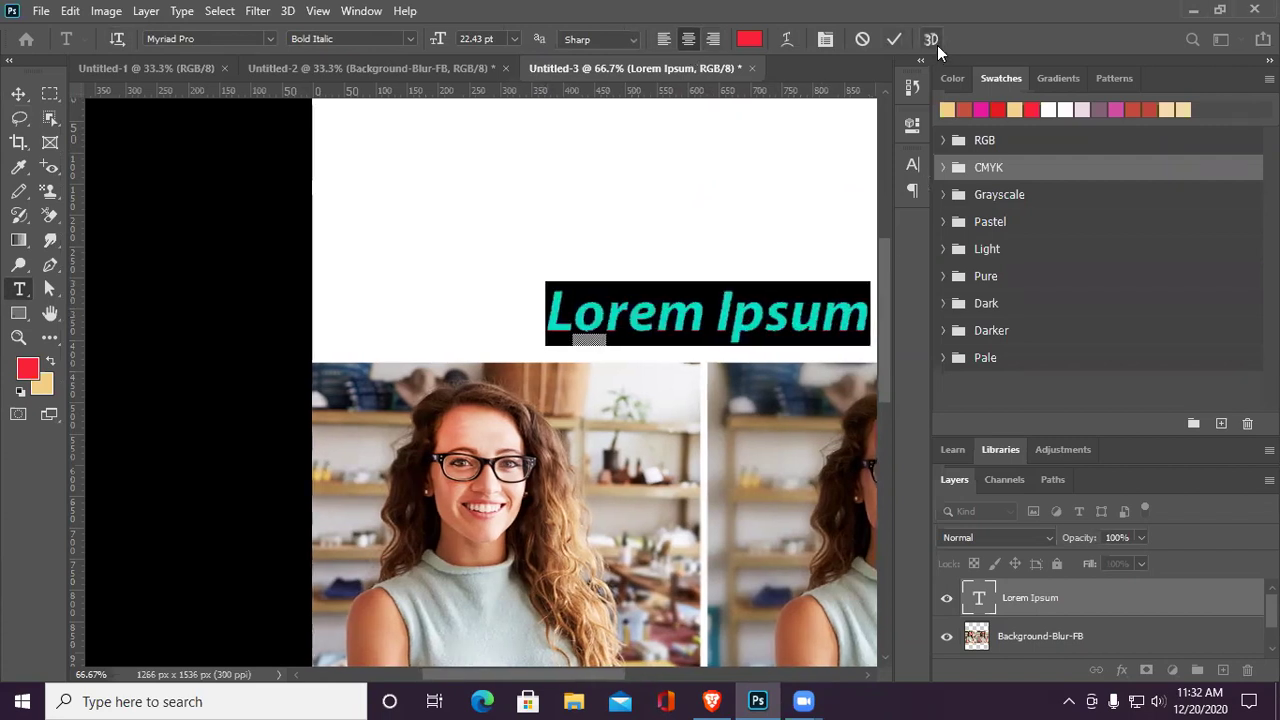
{"action": "left_click", "coordinate": [751, 43]}
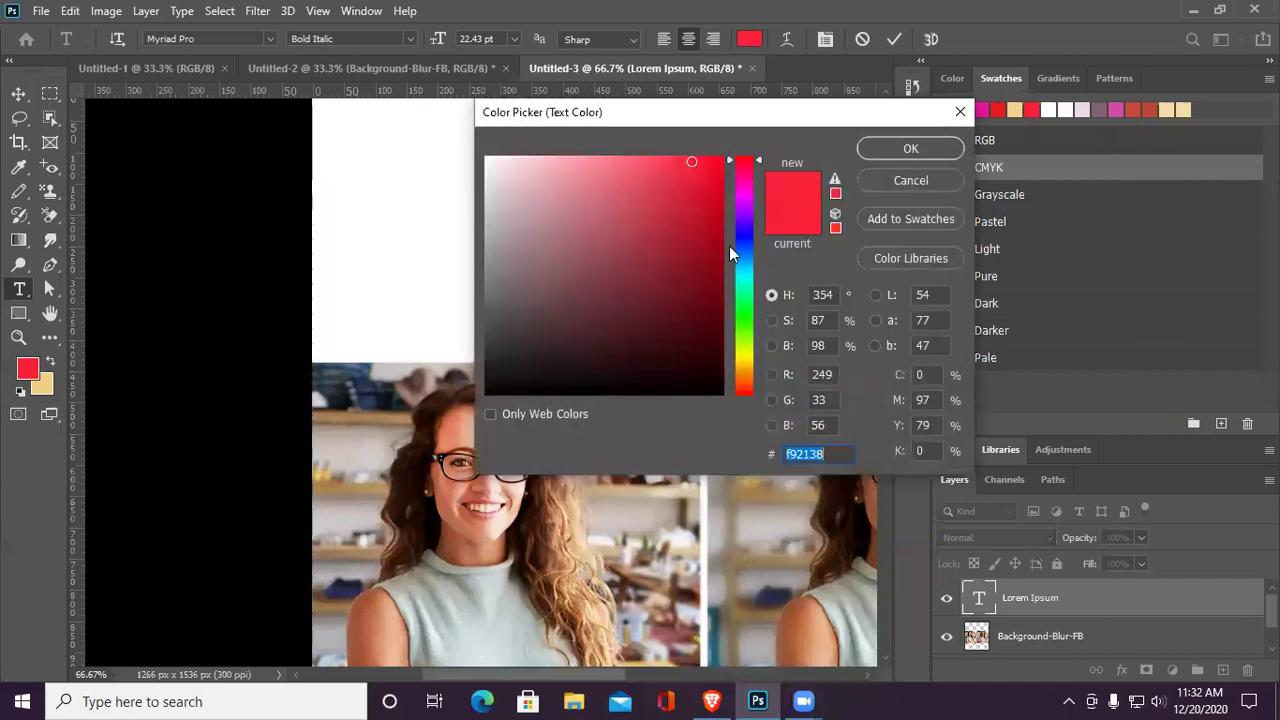
{"action": "left_click", "coordinate": [740, 227]}
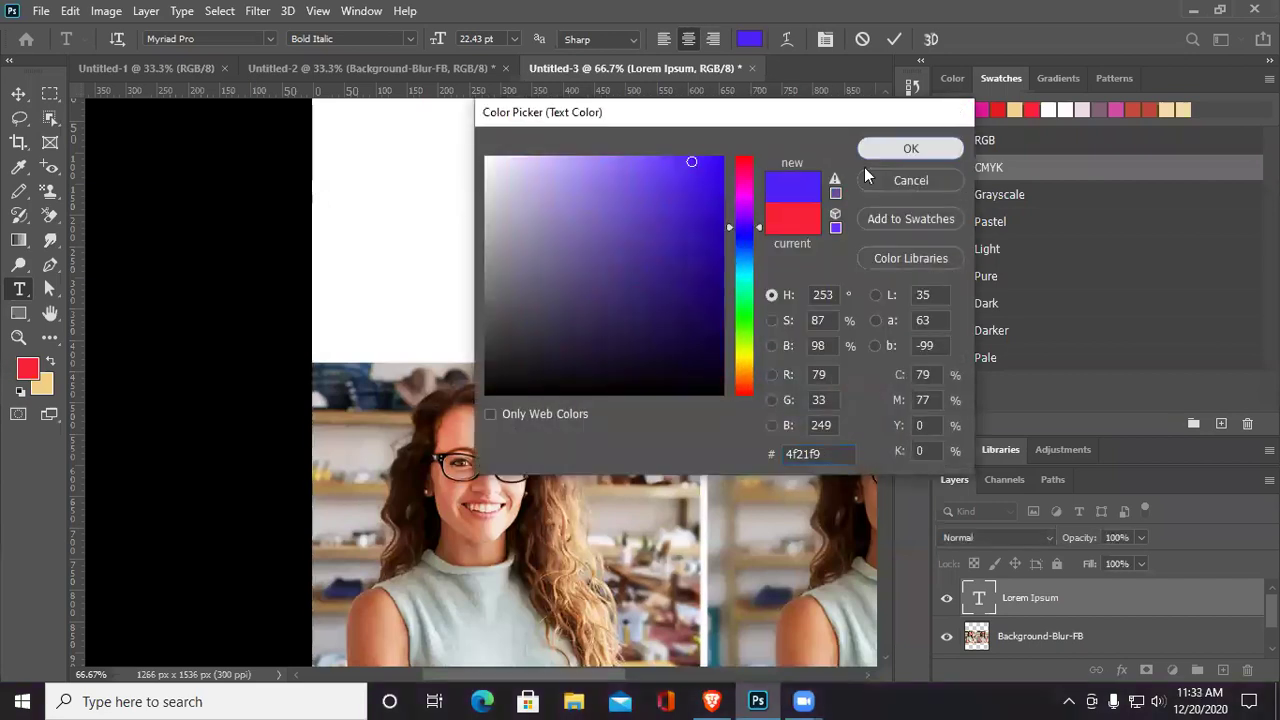
{"action": "left_click", "coordinate": [910, 148]}
{"action": "left_click", "coordinate": [697, 285]}
{"action": "left_click", "coordinate": [549, 312]}
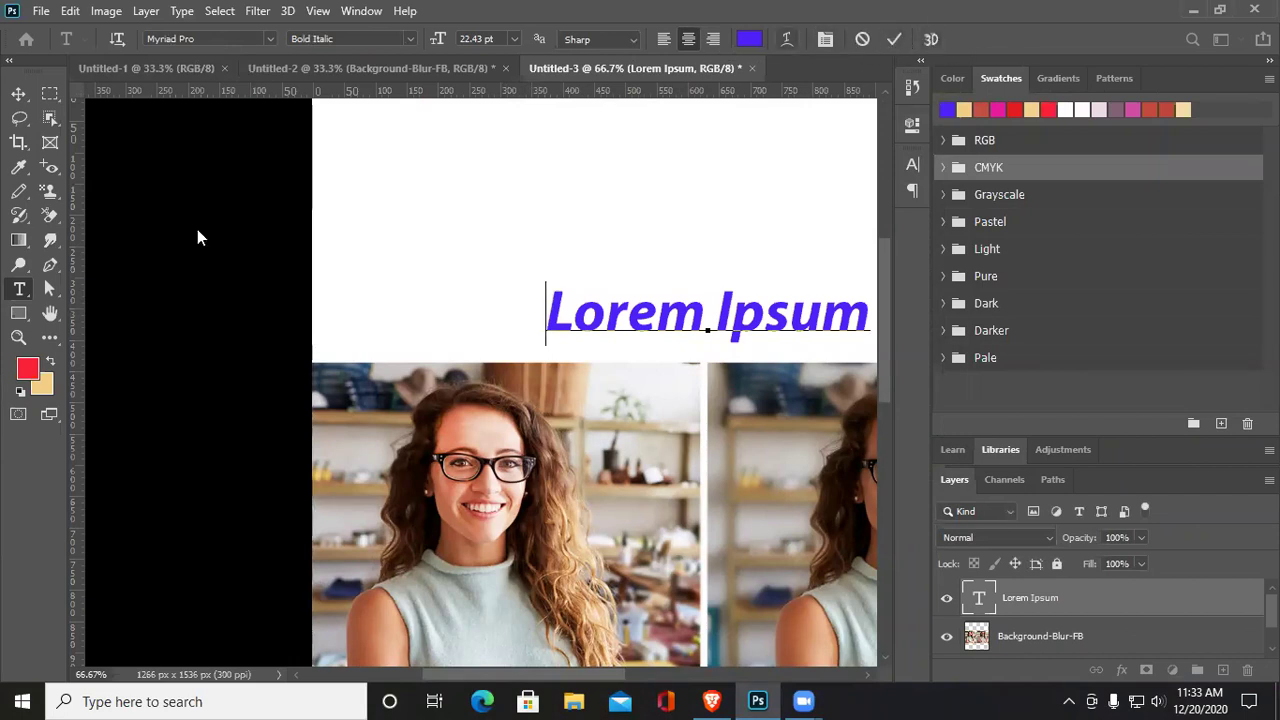
{"action": "left_click", "coordinate": [54, 288]}
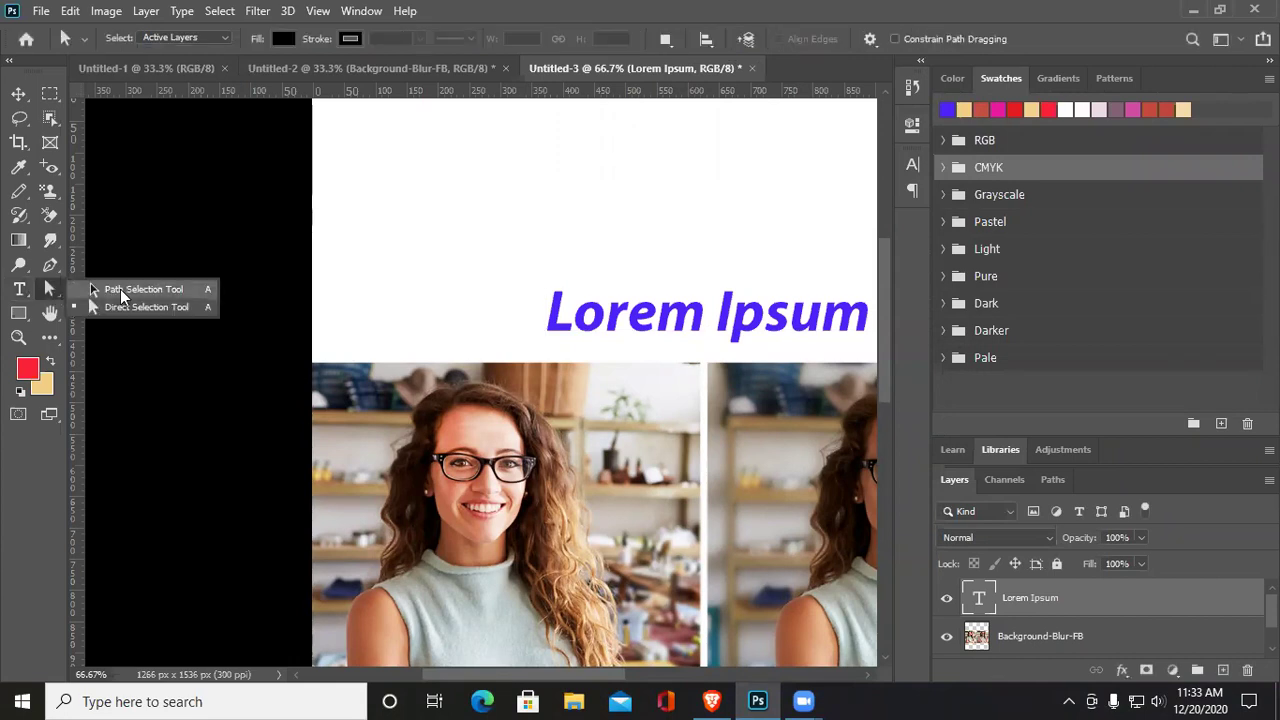
{"action": "left_click", "coordinate": [609, 495]}
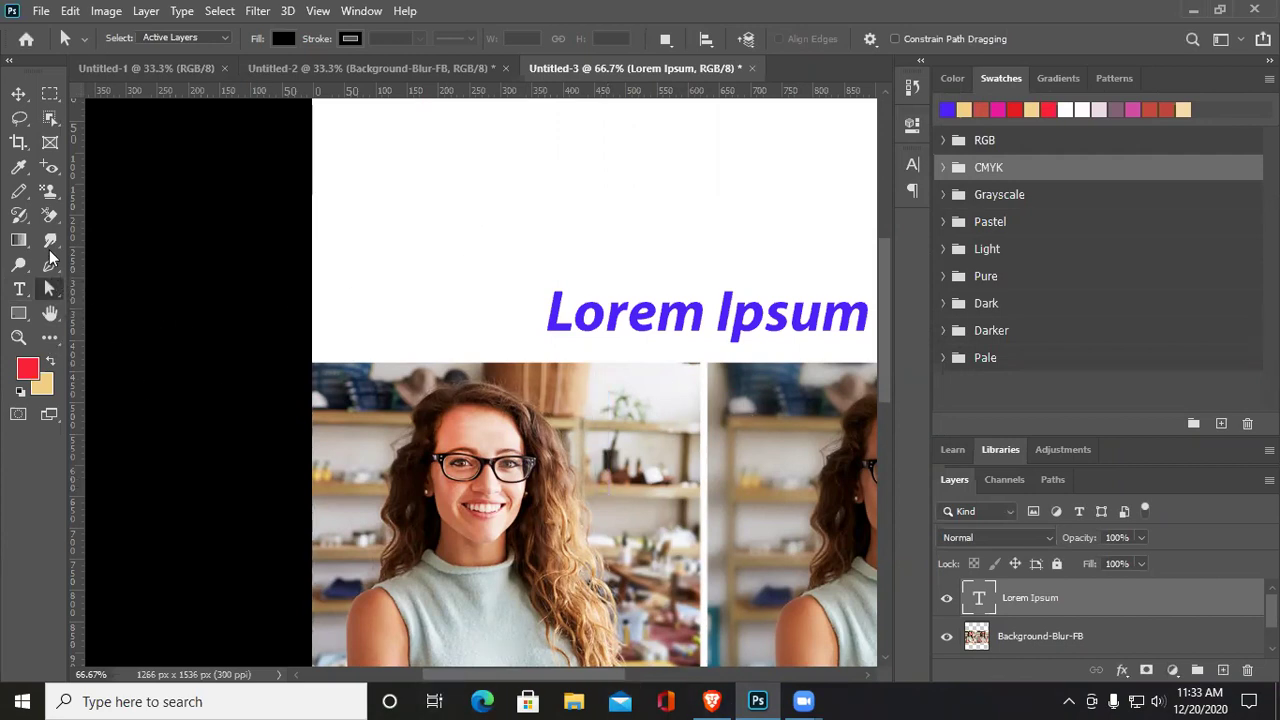
{"action": "right_click", "coordinate": [53, 291]}
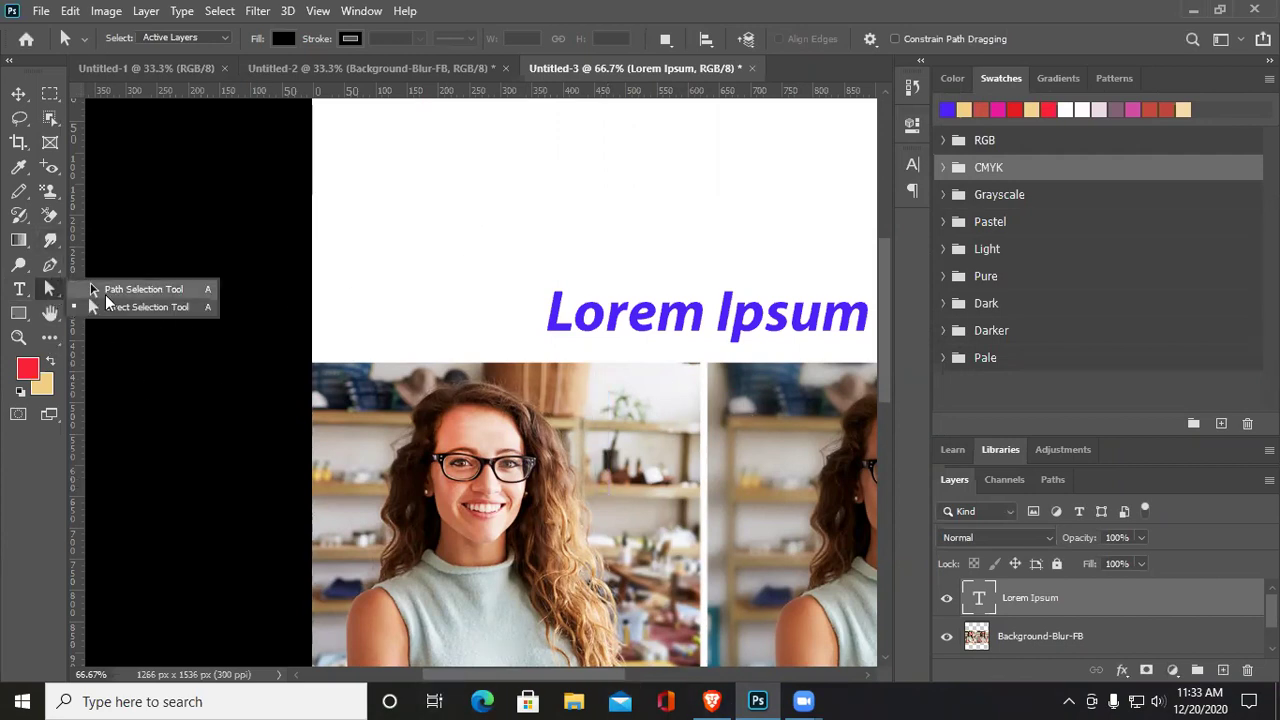
{"action": "left_click", "coordinate": [199, 311]}
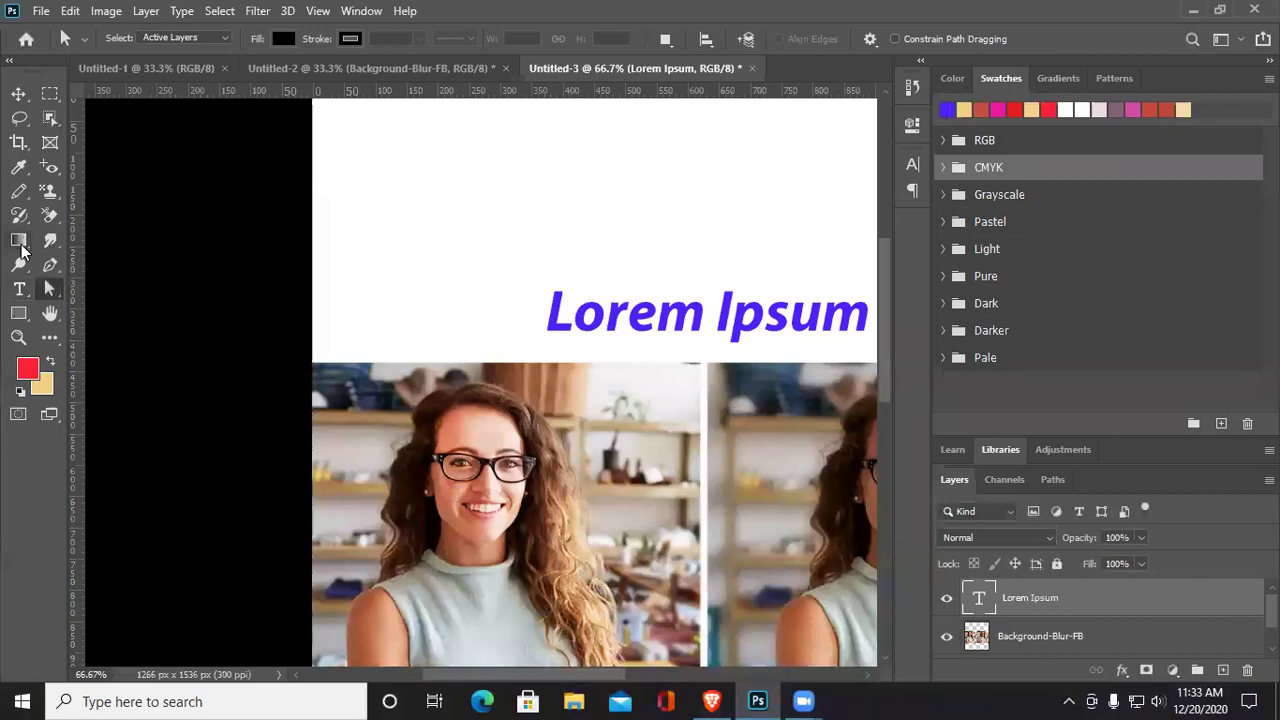
Draw a red rectangle about 229 by 272 px on the white area beside the text, and shift it to about X 44, Y 147 px
{"action": "left_click", "coordinate": [19, 313]}
{"action": "left_click_drag", "start_coordinate": [357, 169], "coordinate": [499, 338]}
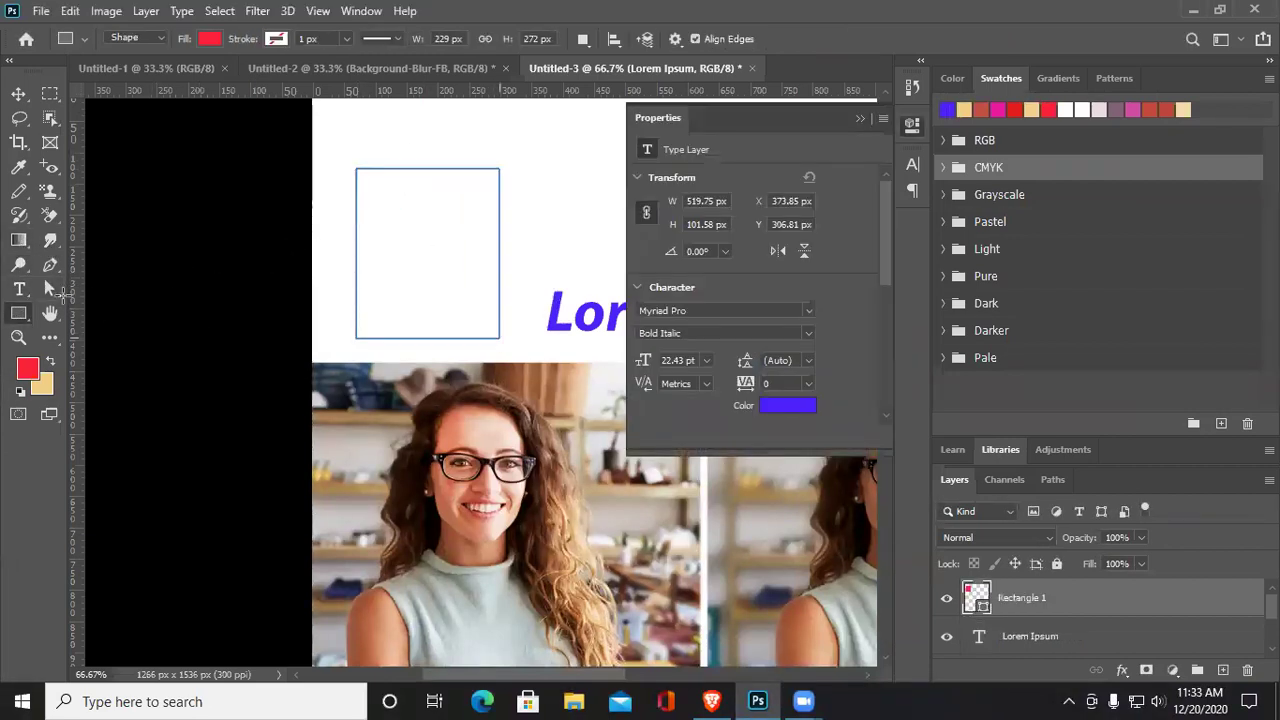
{"action": "left_click", "coordinate": [51, 289]}
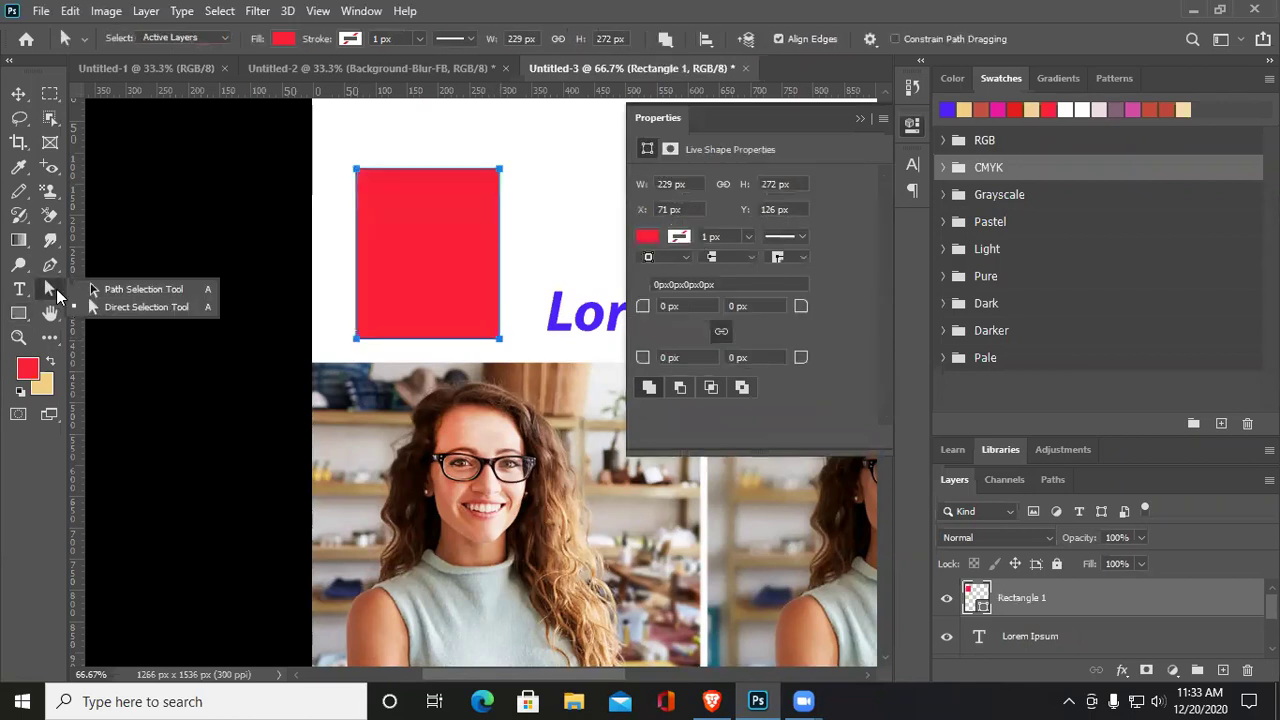
{"action": "left_click", "coordinate": [146, 306]}
{"action": "left_click_drag", "start_coordinate": [500, 176], "coordinate": [457, 203]}
Pull the rectangle's upper-right anchor point in close to its lower-left corner, converting it to a regular path shaped like a thin L
{"action": "left_click_drag", "start_coordinate": [382, 251], "coordinate": [382, 309]}
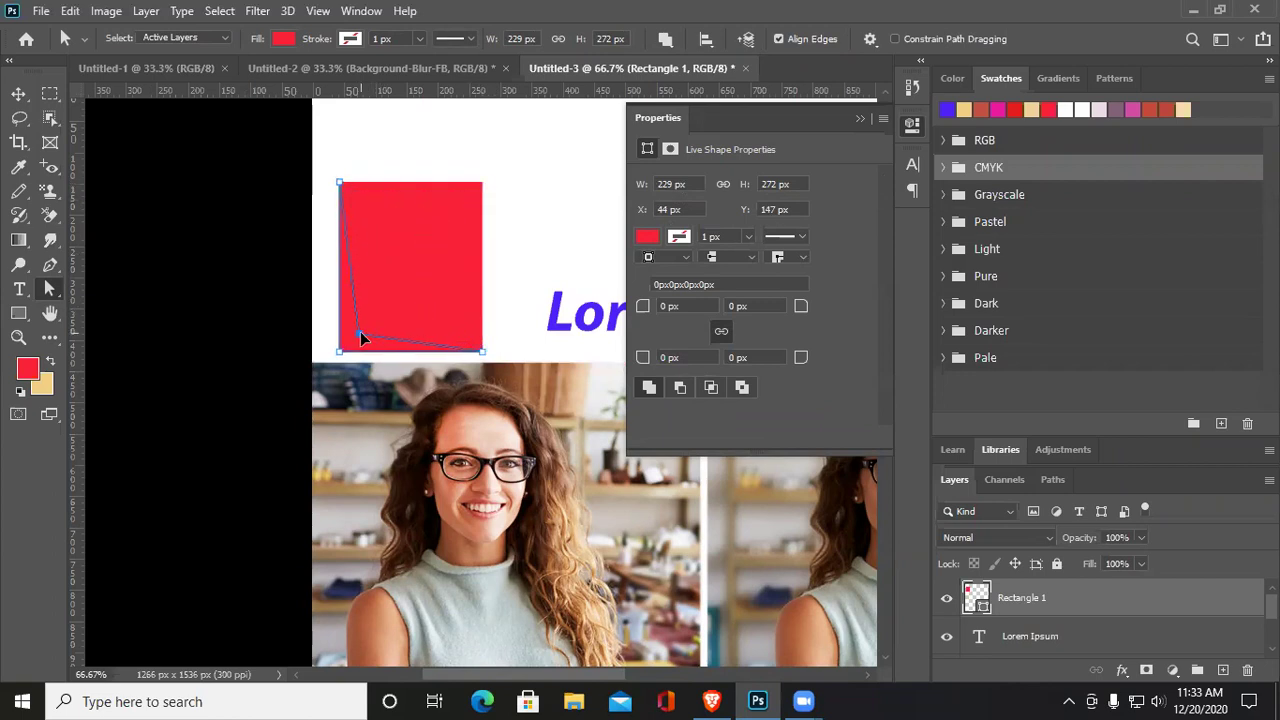
{"action": "left_click", "coordinate": [577, 270]}
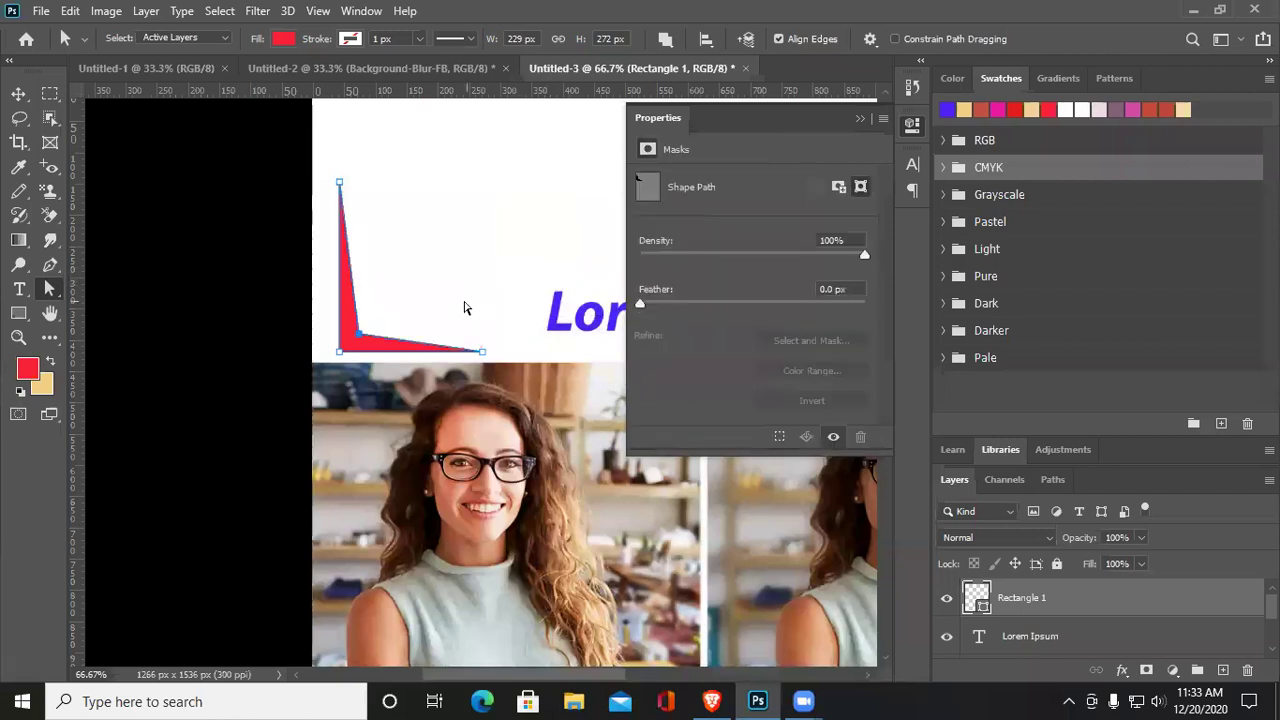
{"action": "left_click", "coordinate": [449, 280]}
{"action": "left_click_drag", "start_coordinate": [352, 336], "coordinate": [405, 245]}
{"action": "left_click", "coordinate": [452, 258]}
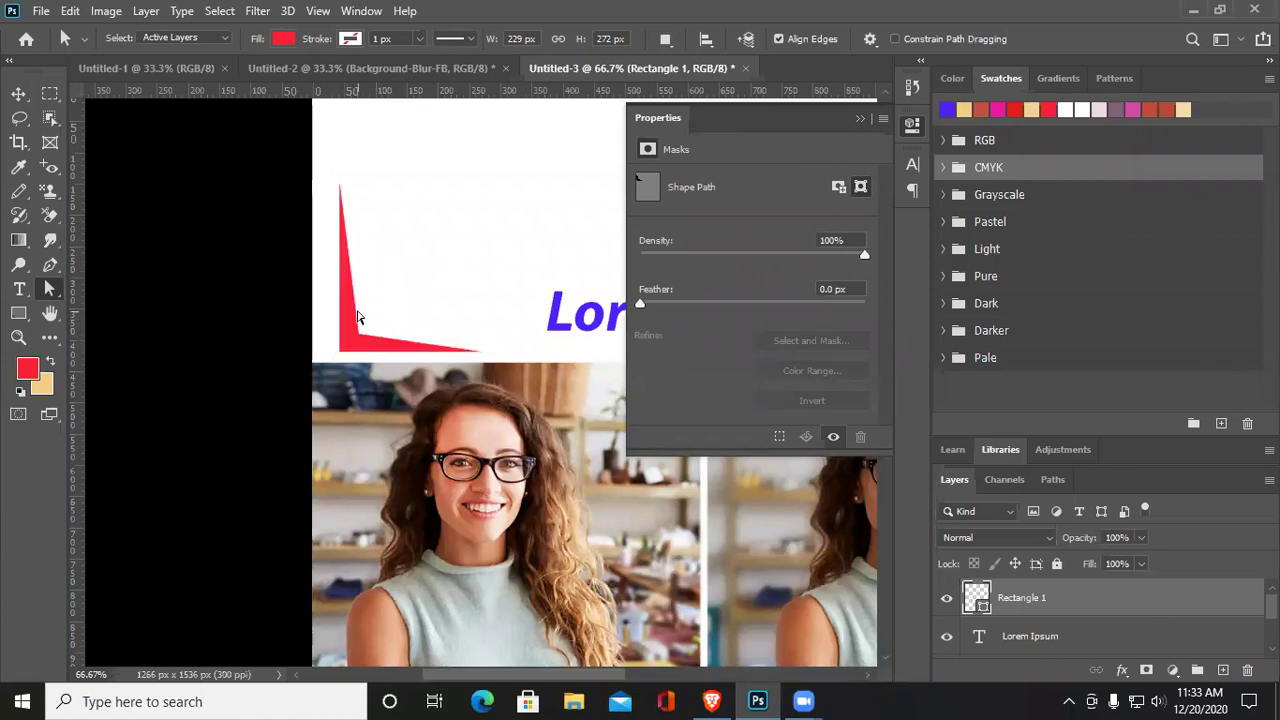
Draw an ellipse about 169 by 214 px beside the red shape, fill it blue, and add a second one of the same size overlapping it
{"action": "left_click", "coordinate": [18, 313]}
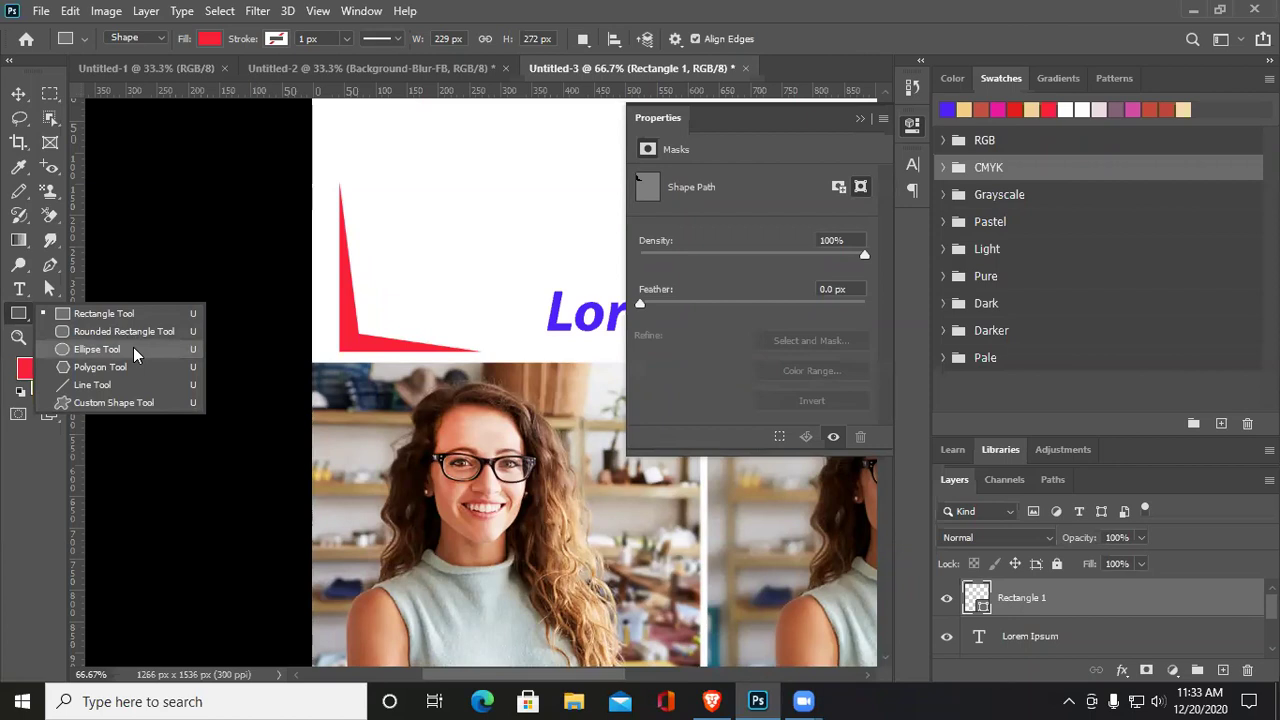
{"action": "left_click", "coordinate": [136, 352]}
{"action": "left_click_drag", "start_coordinate": [421, 171], "coordinate": [528, 304]}
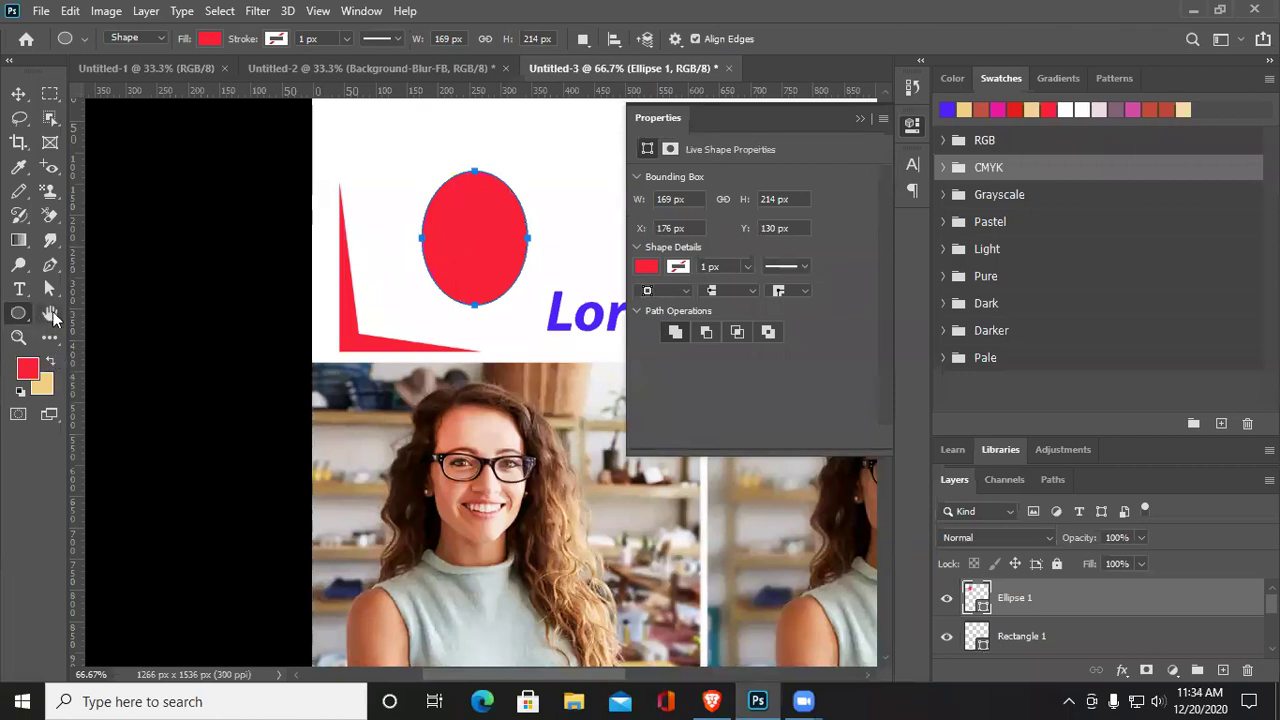
{"action": "left_click", "coordinate": [209, 38]}
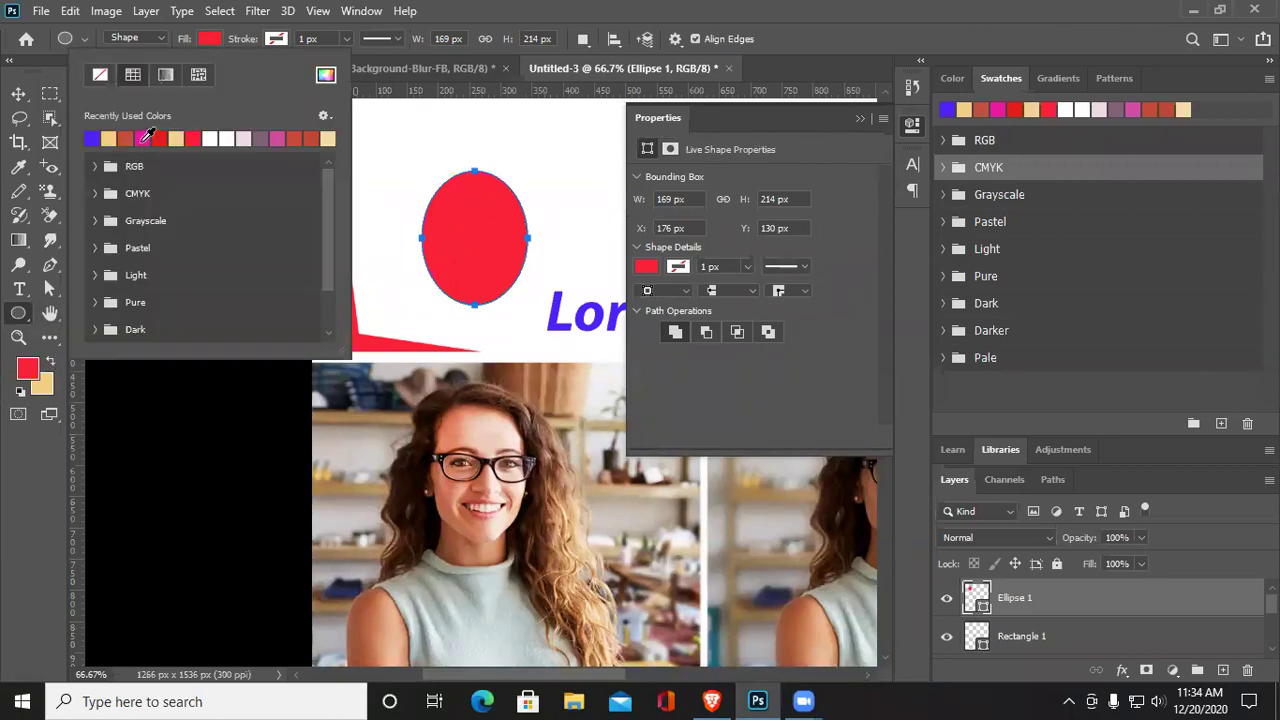
{"action": "left_click", "coordinate": [92, 139]}
{"action": "left_click", "coordinate": [383, 244]}
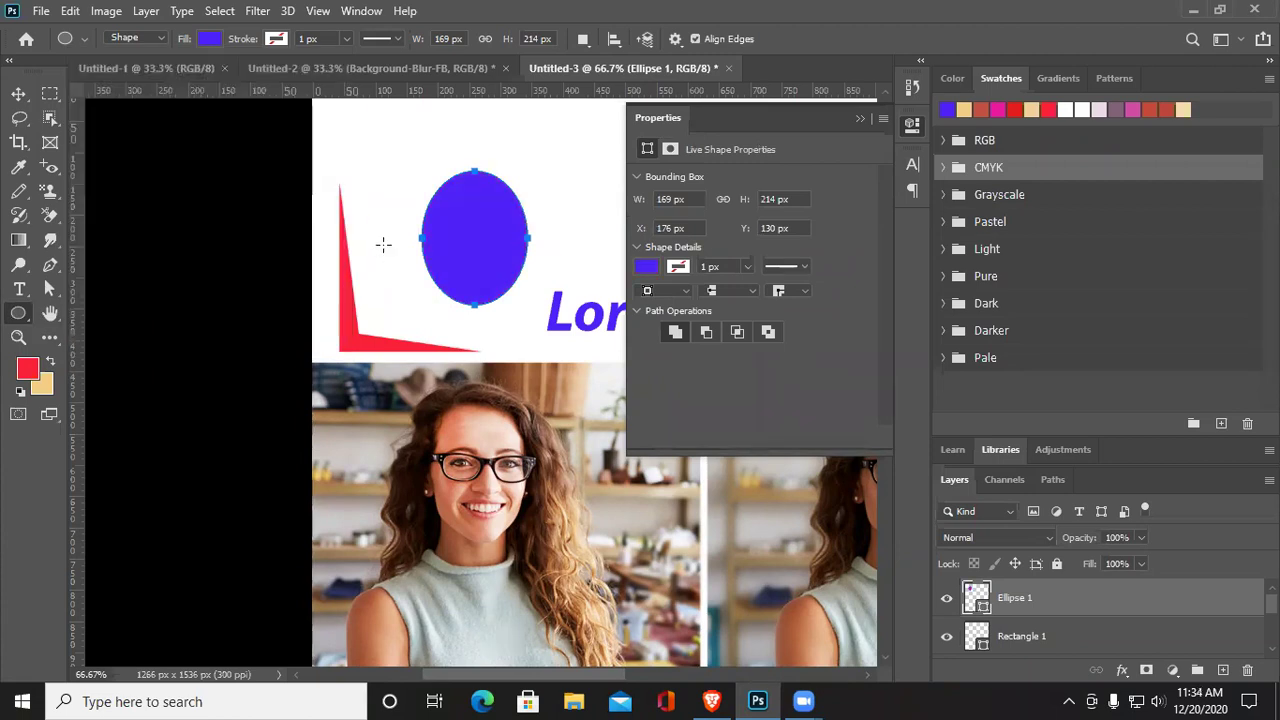
{"action": "left_click", "coordinate": [383, 244]}
{"action": "left_click", "coordinate": [594, 270]}
Pan the canvas toward the right-hand photo with the Hand tool, and zoom in to 300% on the shelves between the women
{"action": "left_click", "coordinate": [49, 313]}
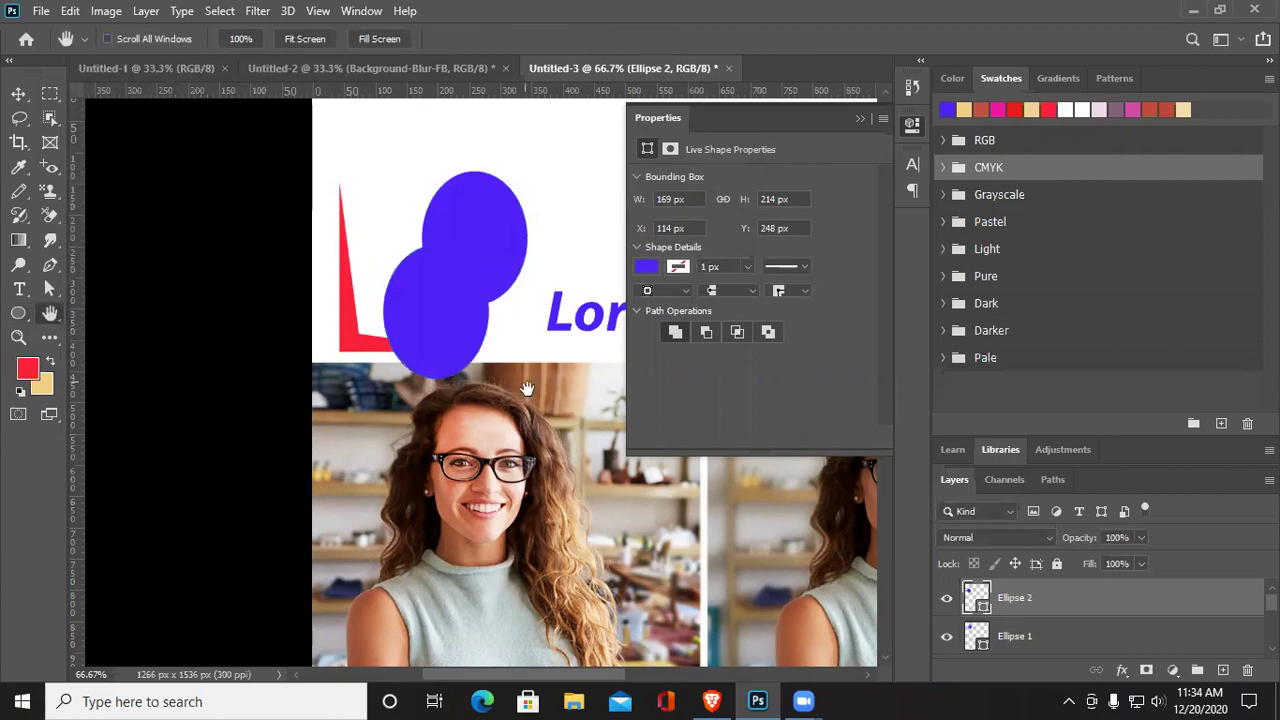
{"action": "left_click_drag", "start_coordinate": [517, 413], "coordinate": [739, 430]}
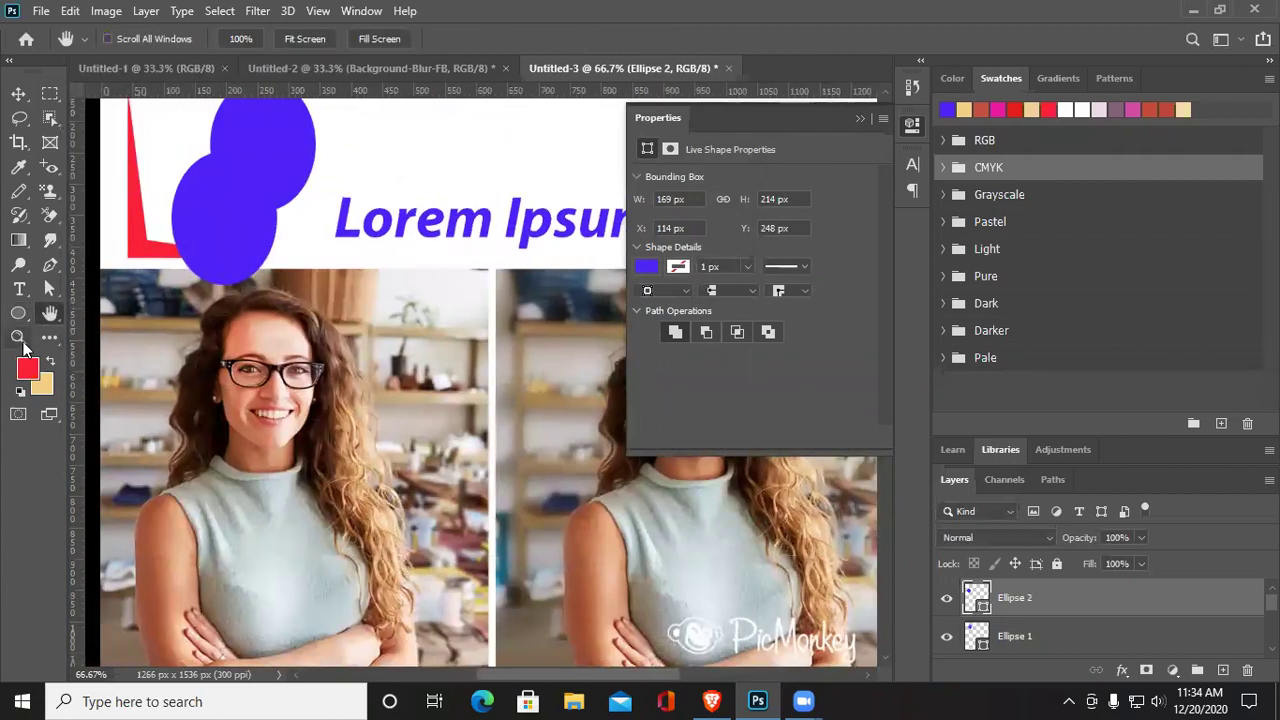
{"action": "left_click", "coordinate": [21, 342]}
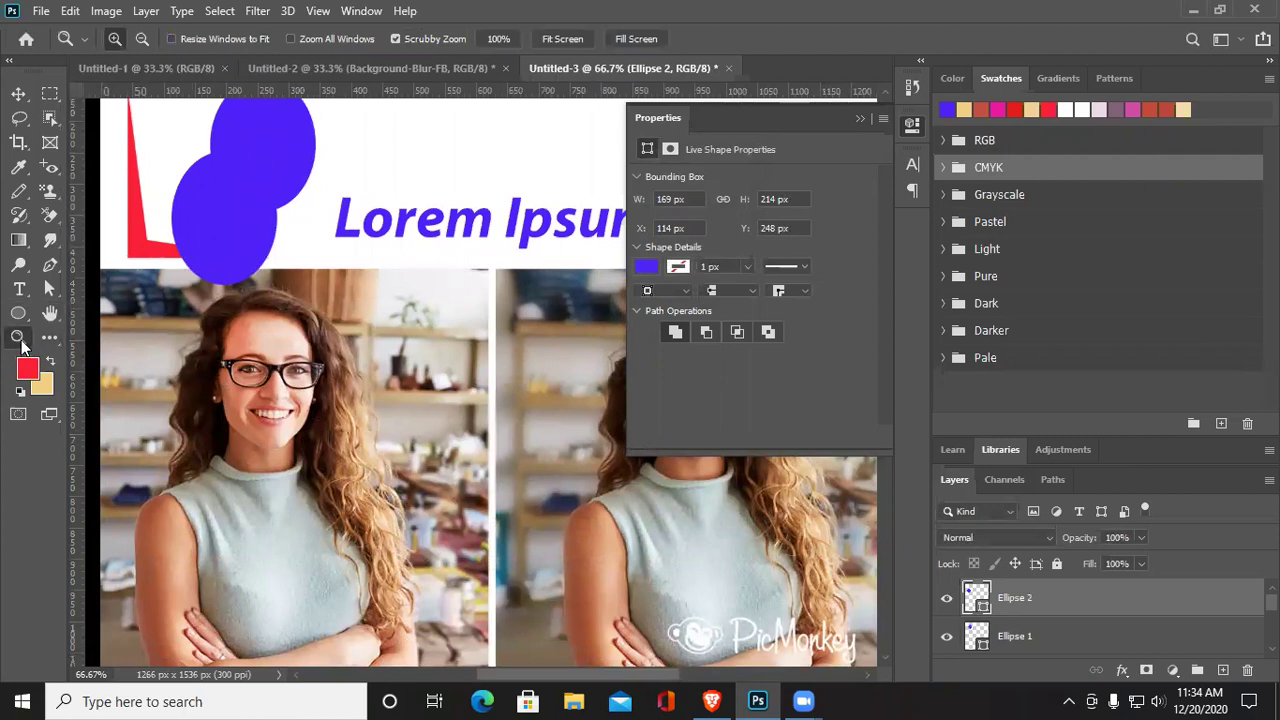
{"action": "left_click", "coordinate": [441, 427]}
{"action": "left_click", "coordinate": [446, 425]}
{"action": "left_click", "coordinate": [456, 422]}
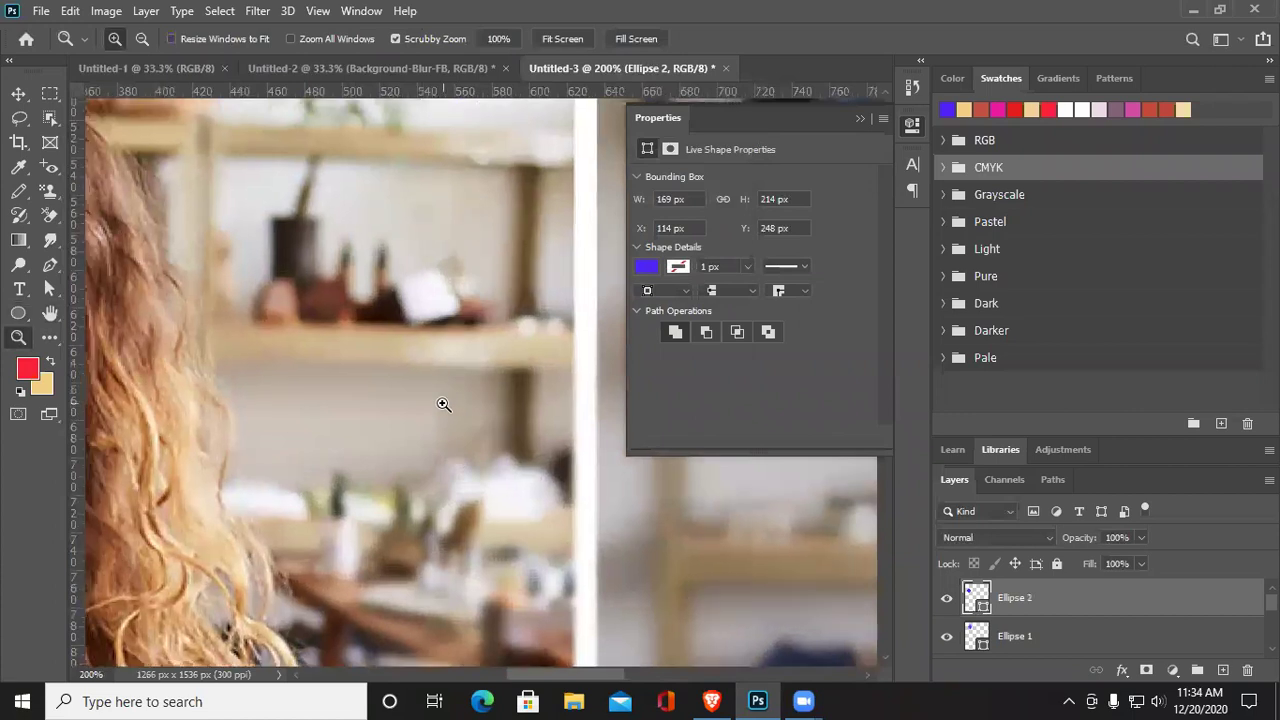
{"action": "left_click", "coordinate": [444, 403]}
Zoom out to 33.33% to view the whole page, and zoom back in to 200% on the left-hand woman's hair
{"action": "key", "text": "alt"}
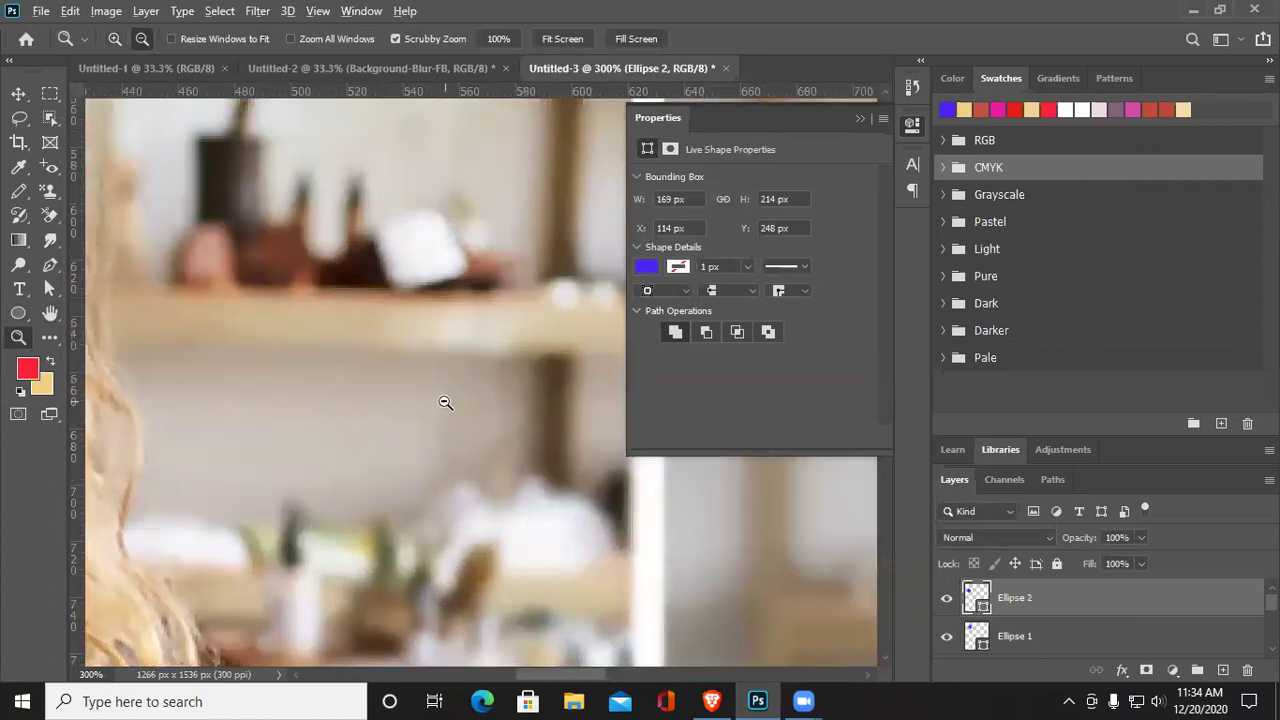
{"action": "left_click", "coordinate": [447, 400], "text": "alt"}
{"action": "left_click", "coordinate": [447, 400], "text": "alt"}
{"action": "left_click", "coordinate": [447, 400], "text": "alt"}
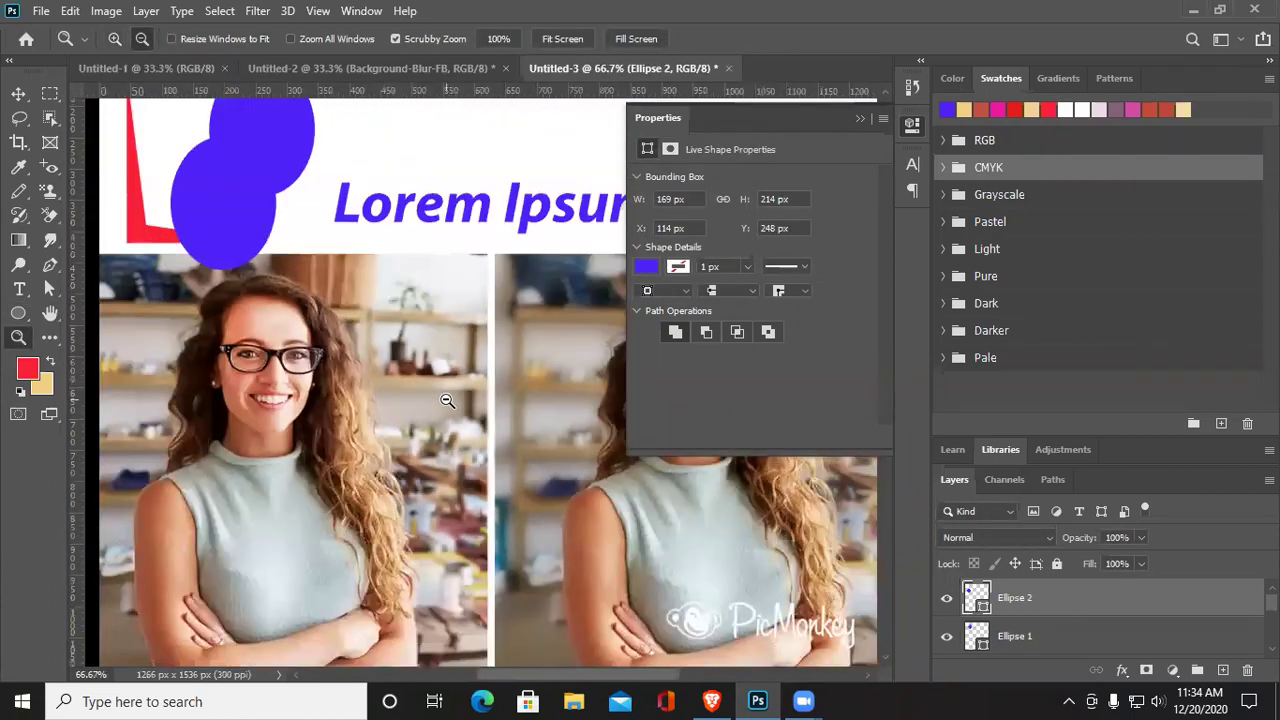
{"action": "left_click", "coordinate": [447, 400], "text": "alt"}
{"action": "left_click", "coordinate": [447, 400], "text": "alt"}
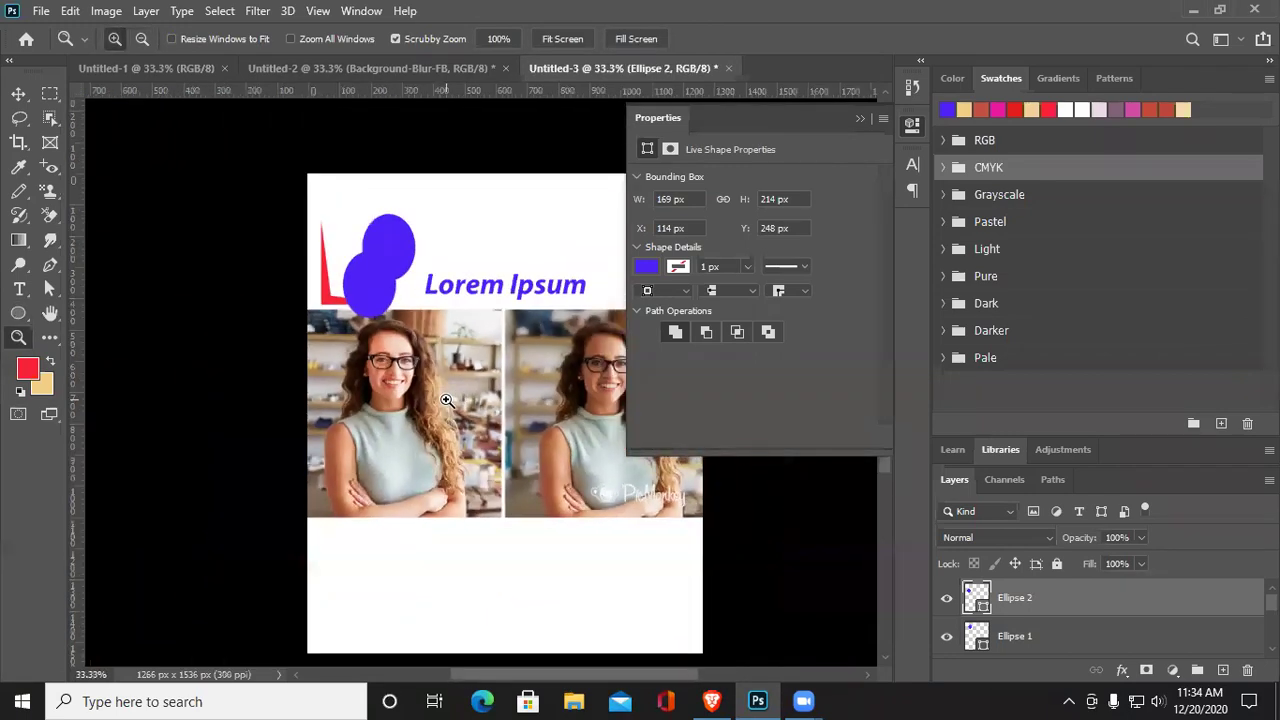
{"action": "left_click", "coordinate": [447, 400]}
{"action": "left_click", "coordinate": [447, 400]}
{"action": "left_click", "coordinate": [447, 400]}
{"action": "left_click", "coordinate": [447, 400]}
{"action": "left_click", "coordinate": [447, 400]}
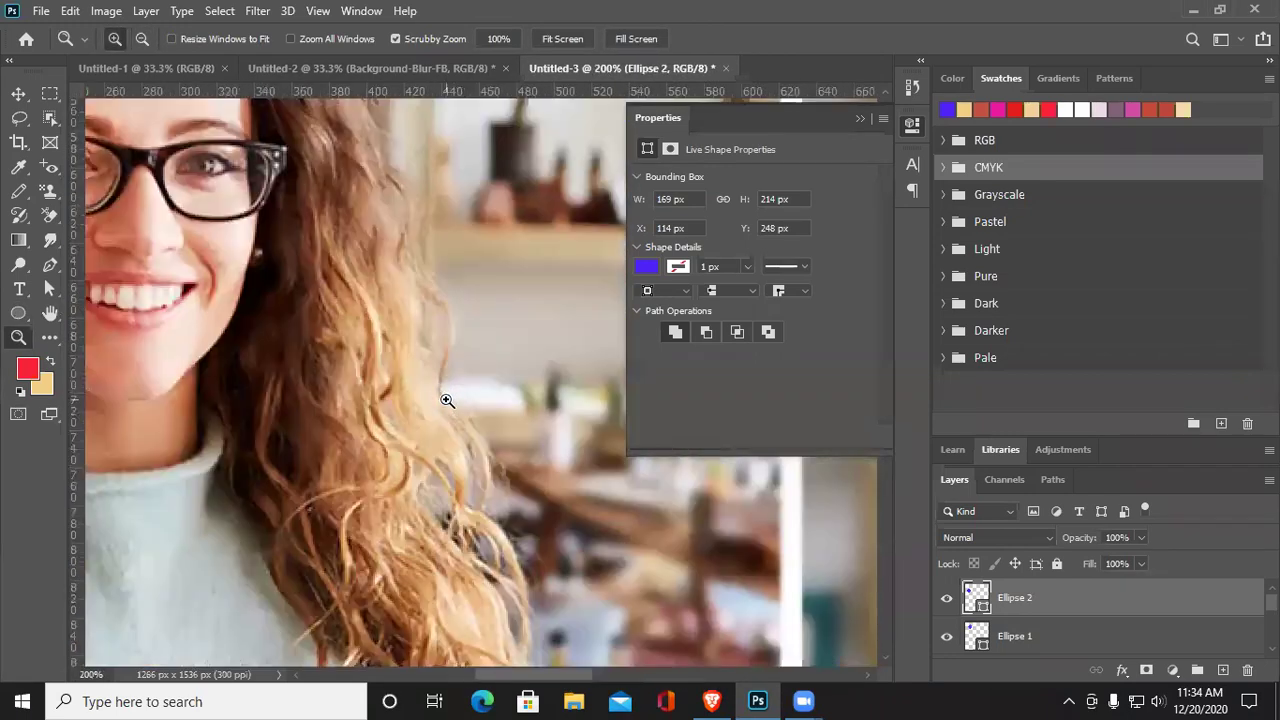
Open the toolbar customization settings and look through the list of tool groups
{"action": "left_click", "coordinate": [55, 338]}
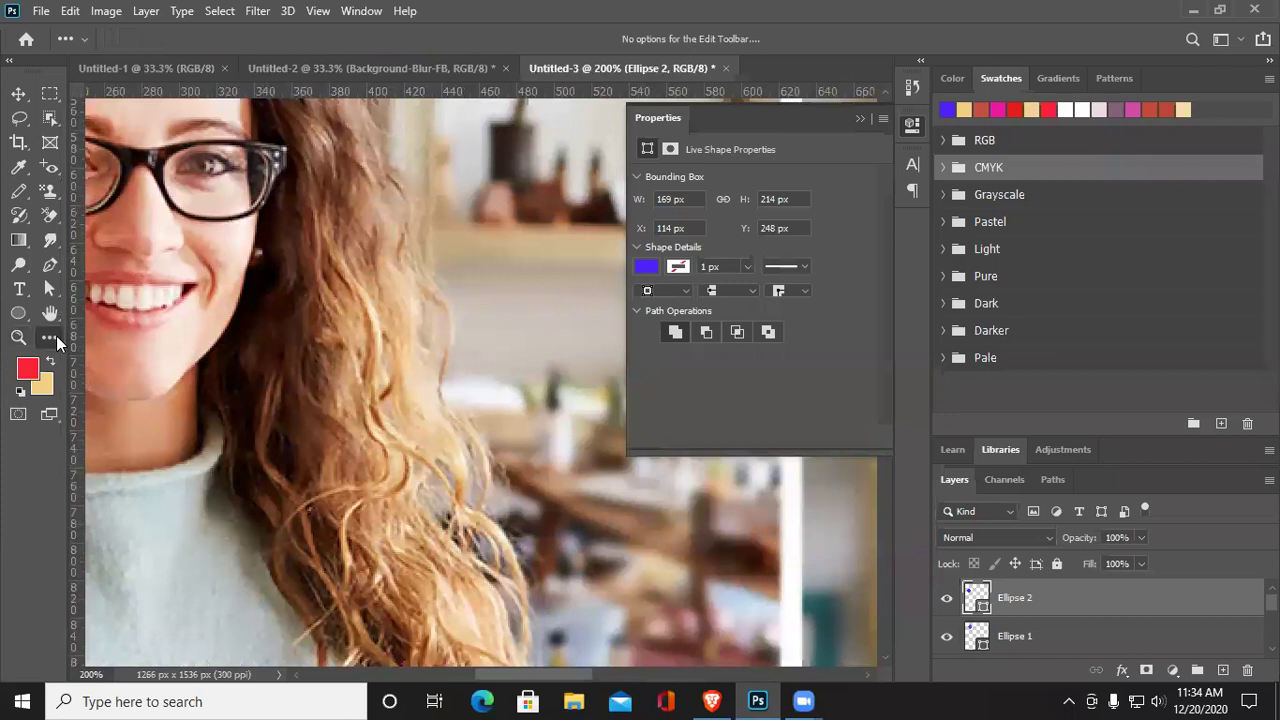
{"action": "left_click", "coordinate": [53, 336]}
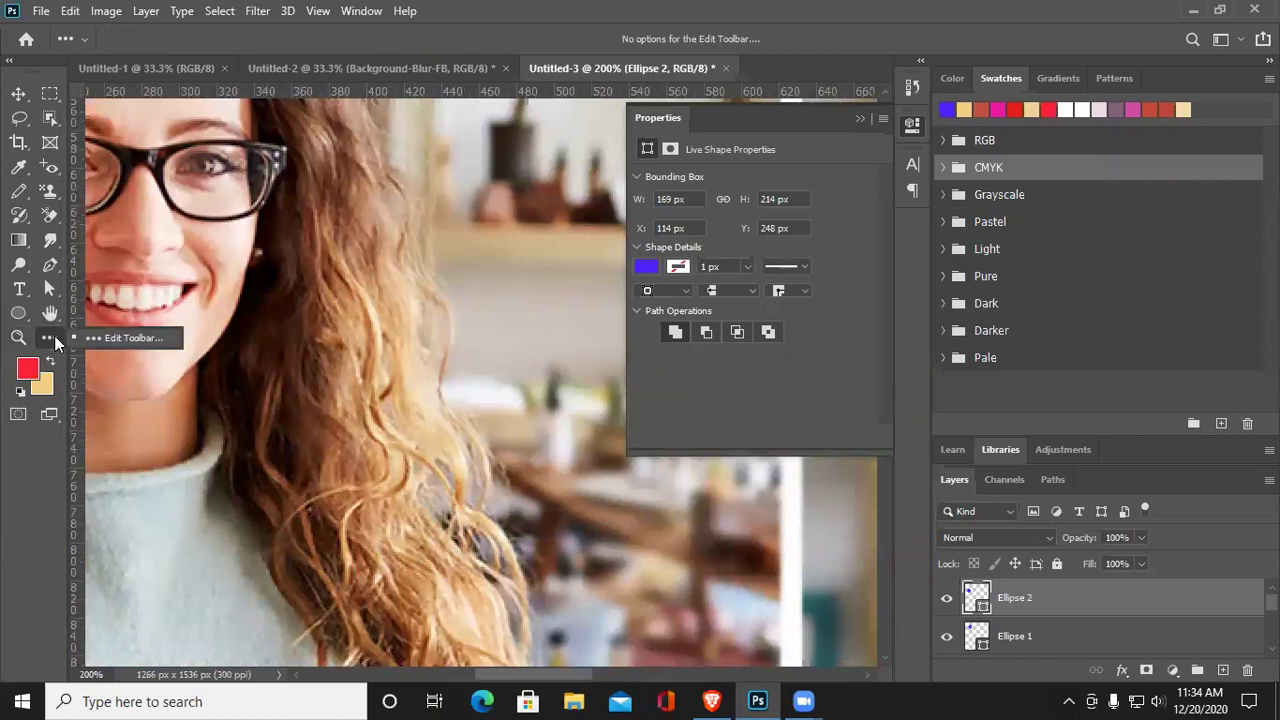
{"action": "left_click", "coordinate": [133, 337]}
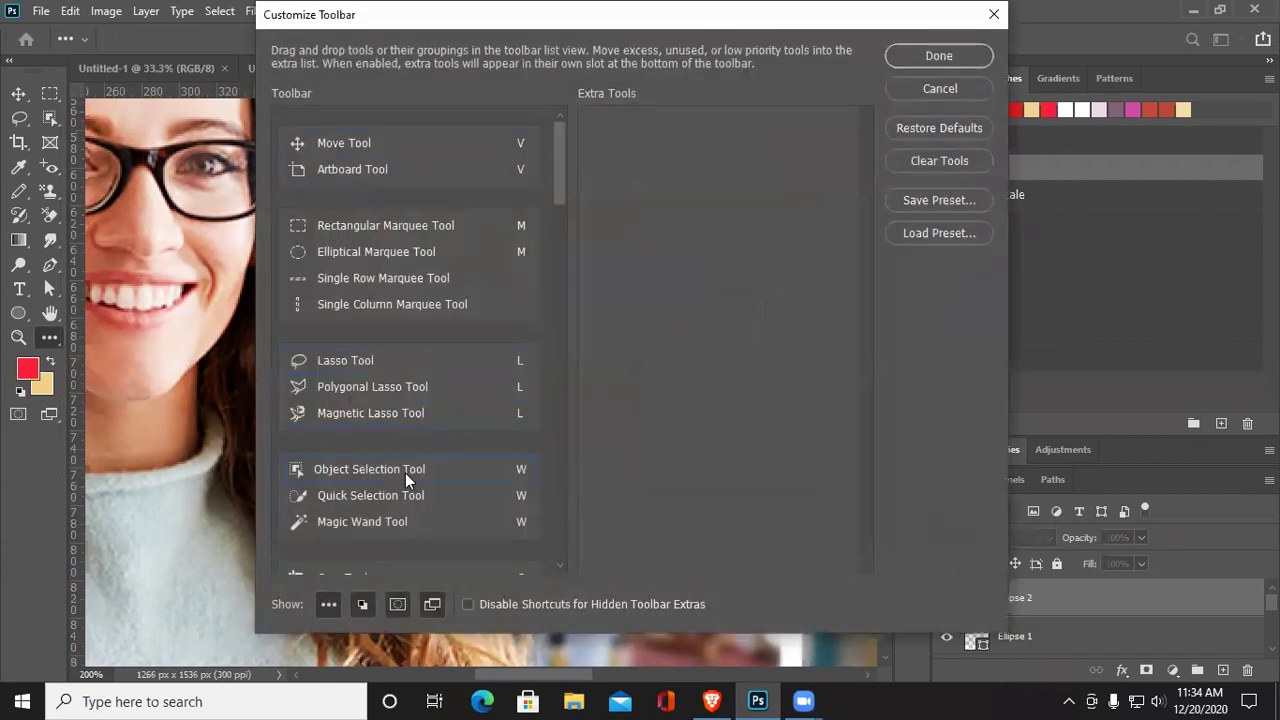
{"action": "scroll", "coordinate": [401, 506], "scroll_direction": "down", "scroll_amount": 8}
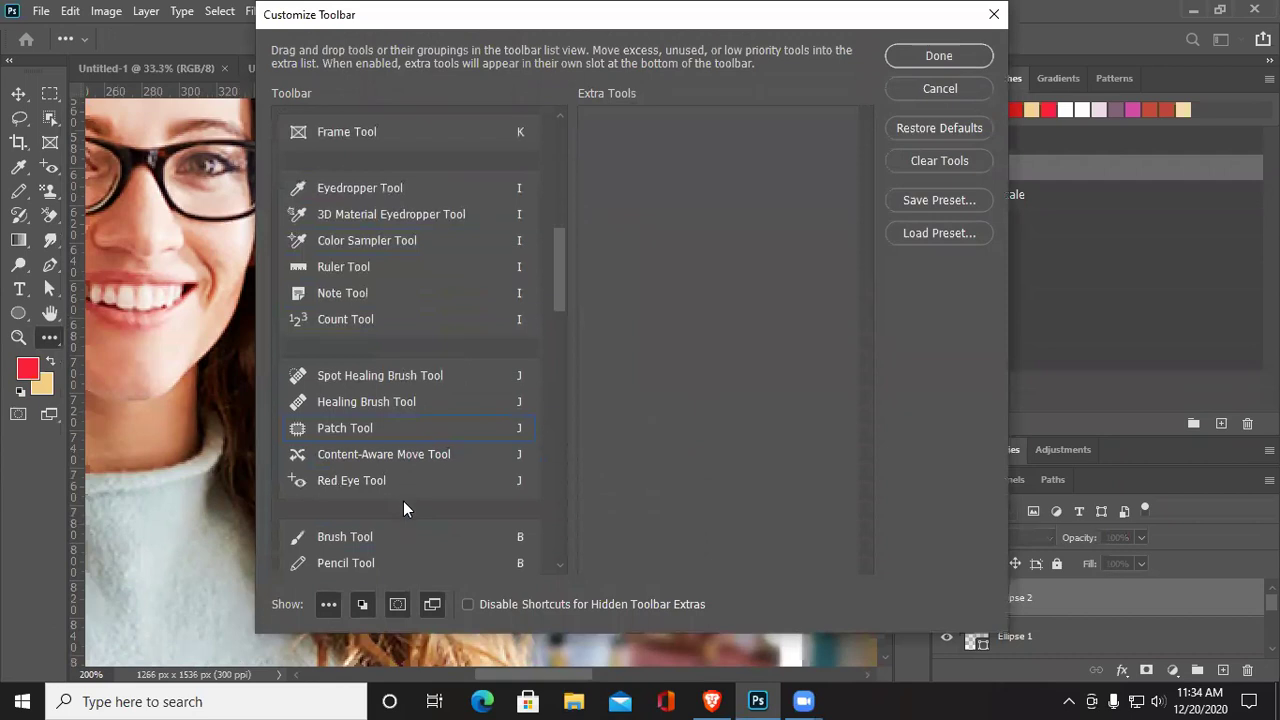
{"action": "scroll", "coordinate": [403, 501], "scroll_direction": "down", "scroll_amount": 4}
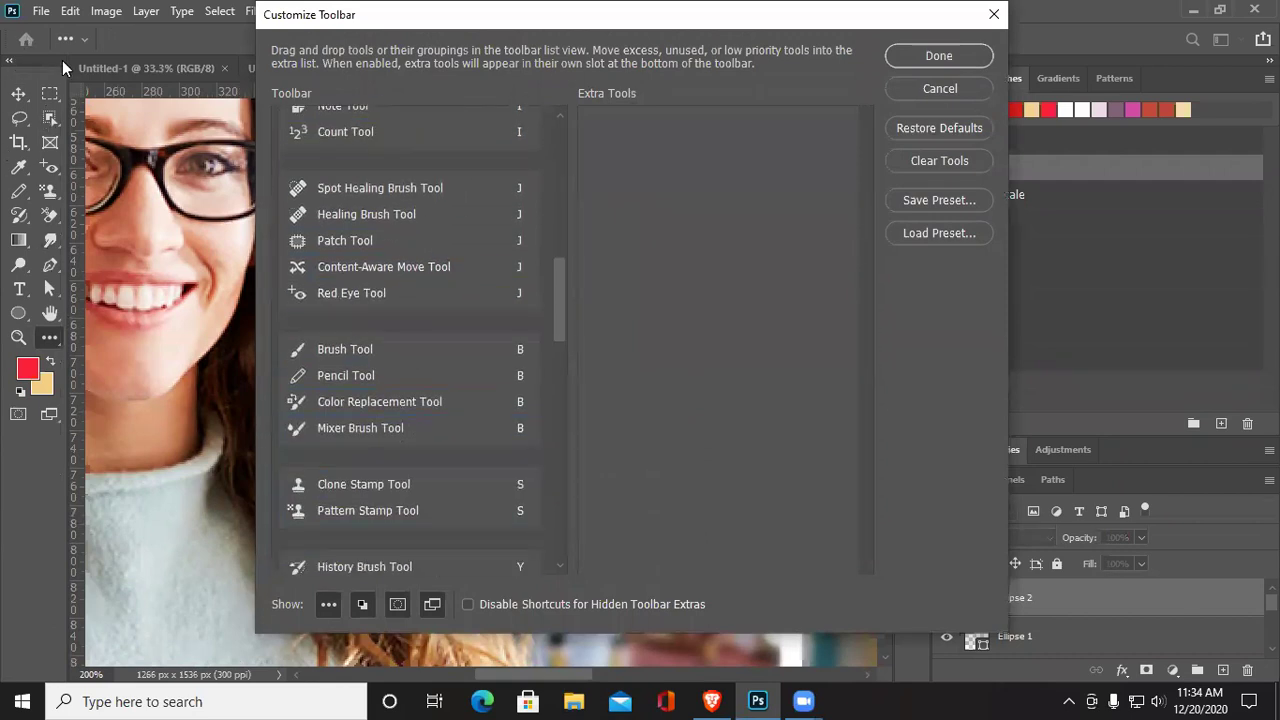
Look through the remaining tool groups in the toolbar customization list and close the settings without making changes
{"action": "scroll", "coordinate": [429, 427], "scroll_direction": "down", "scroll_amount": 6}
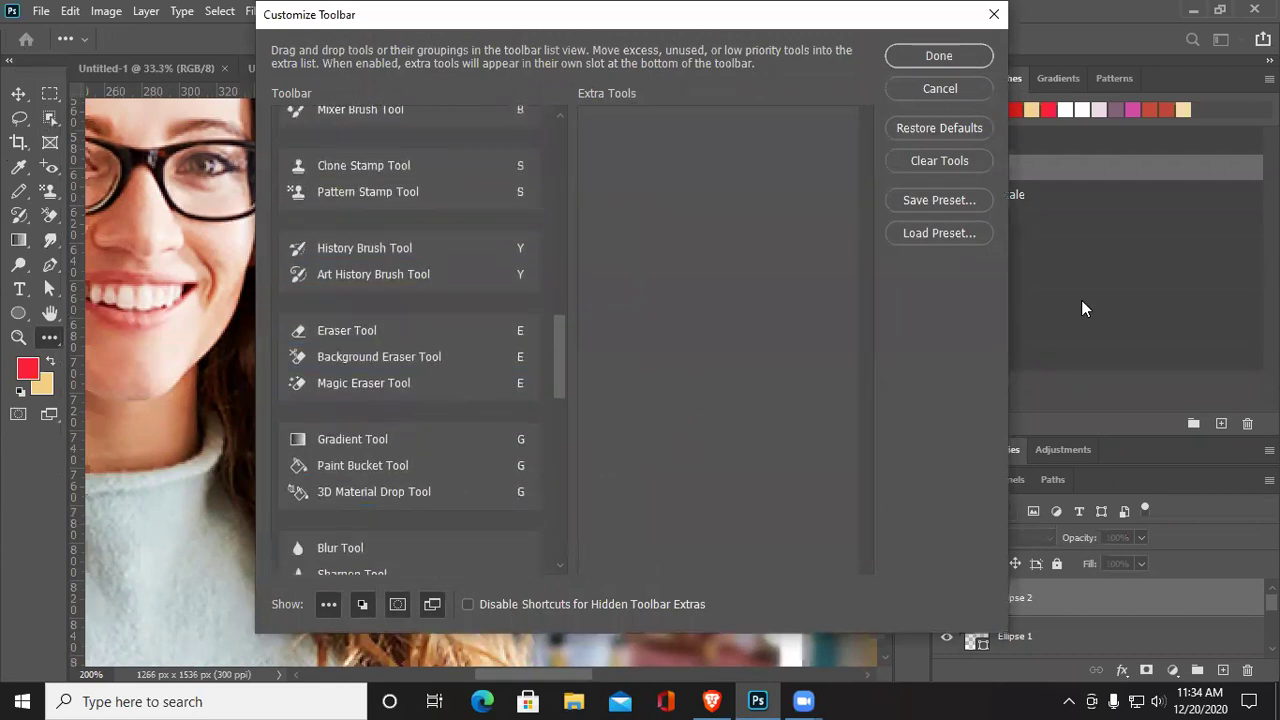
{"action": "left_click", "coordinate": [994, 14]}
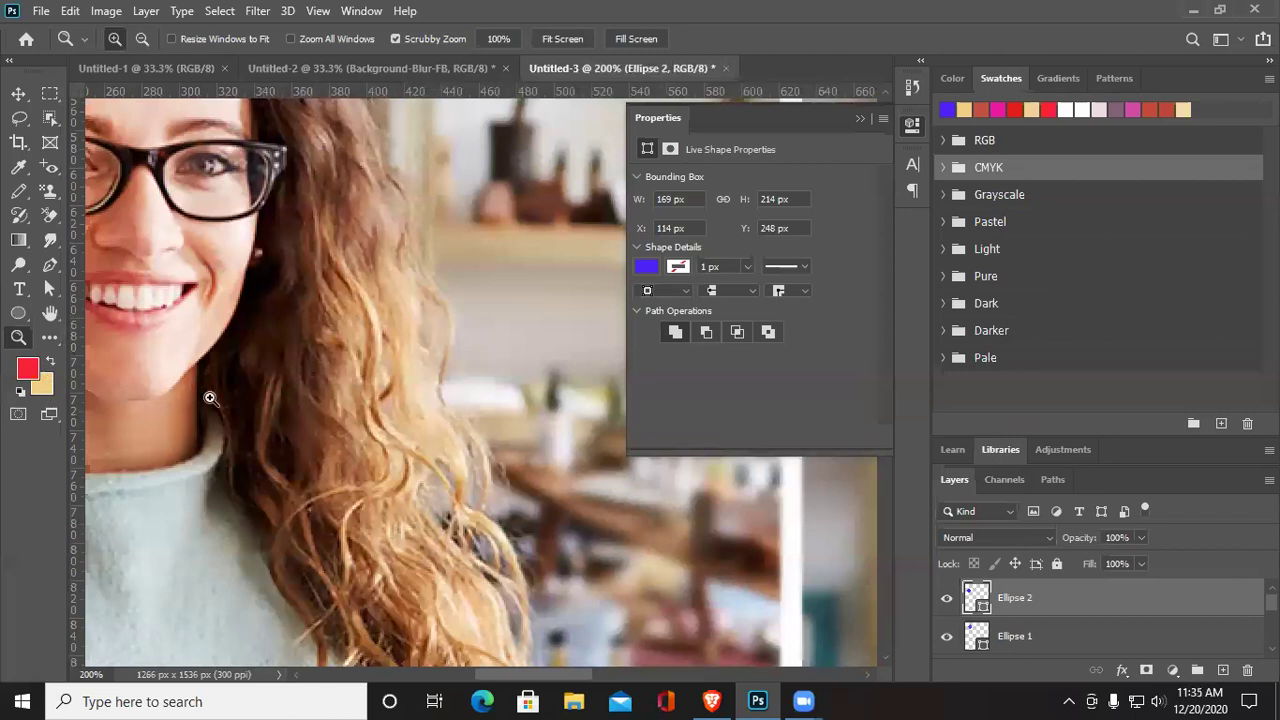
Zoom in to 300% on the woman's hair, zoom back out to 50%, and collapse the shape properties
{"action": "left_click", "coordinate": [468, 378]}
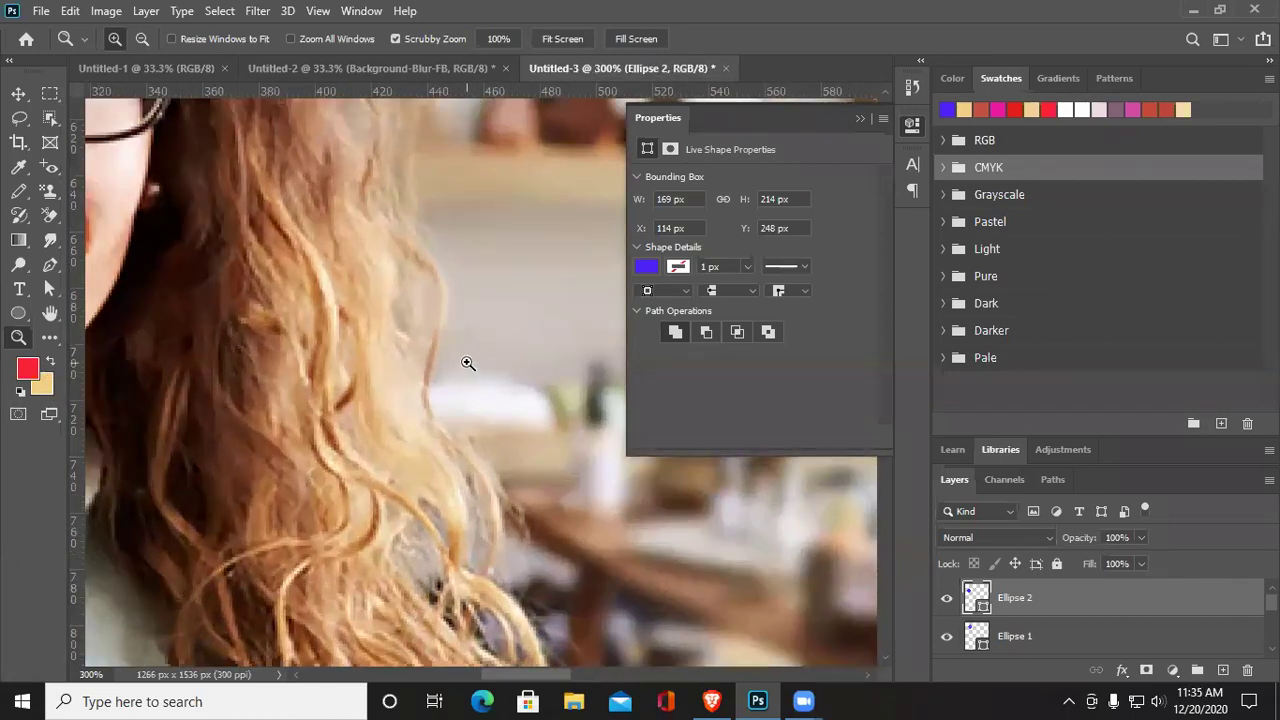
{"action": "left_click", "coordinate": [468, 361], "text": "alt"}
{"action": "left_click", "coordinate": [485, 335], "text": "alt"}
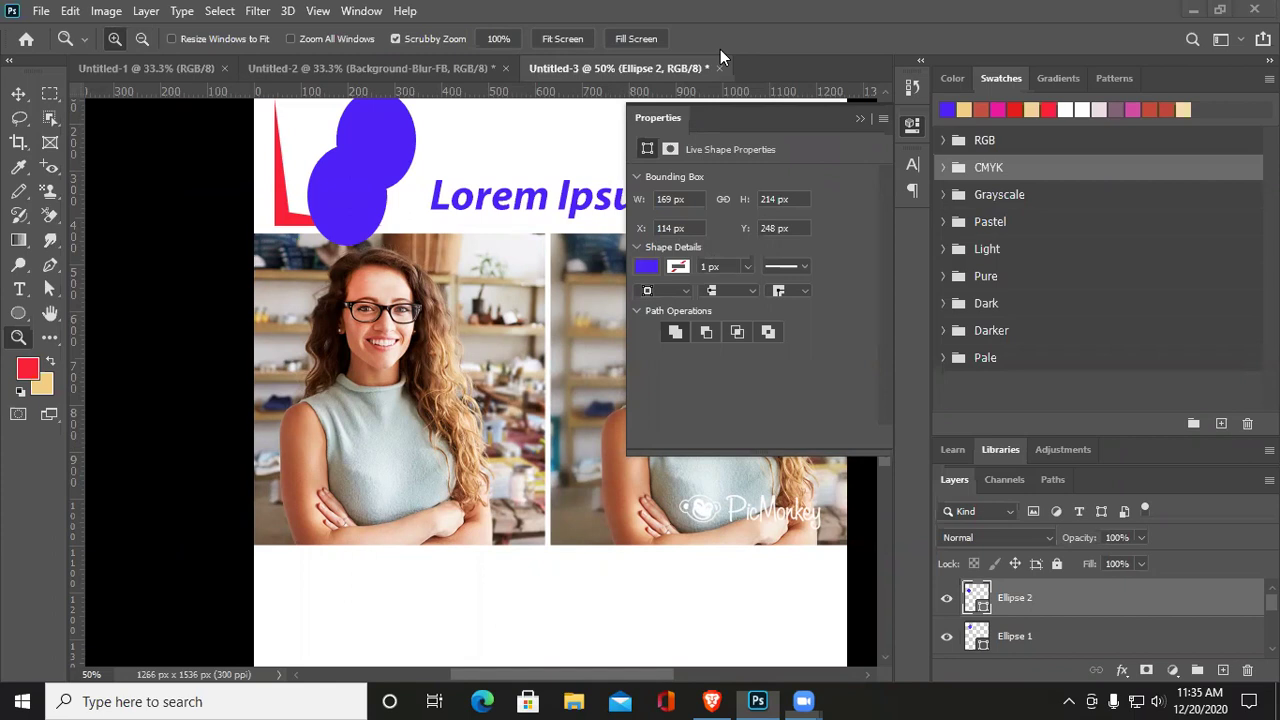
{"action": "left_click", "coordinate": [864, 121]}
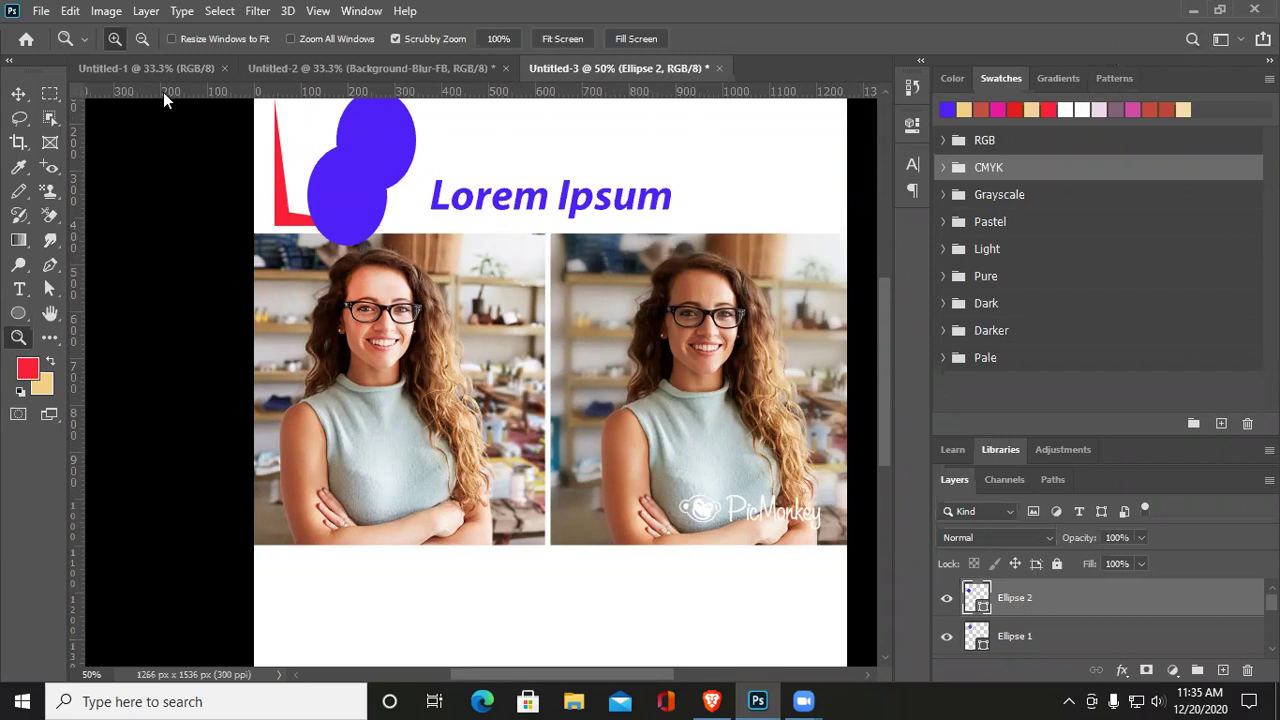
Exit Photoshop without saving the two modified untitled documents
{"action": "left_click", "coordinate": [40, 11]}
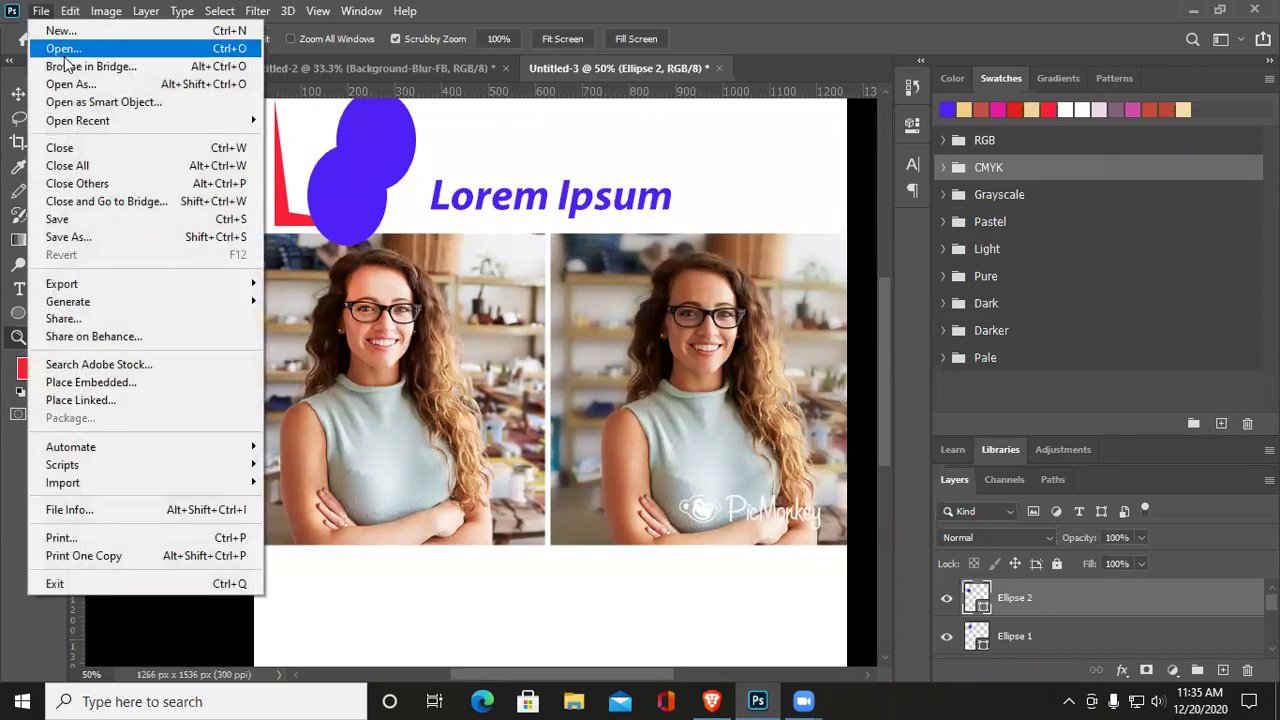
{"action": "left_click", "coordinate": [118, 589]}
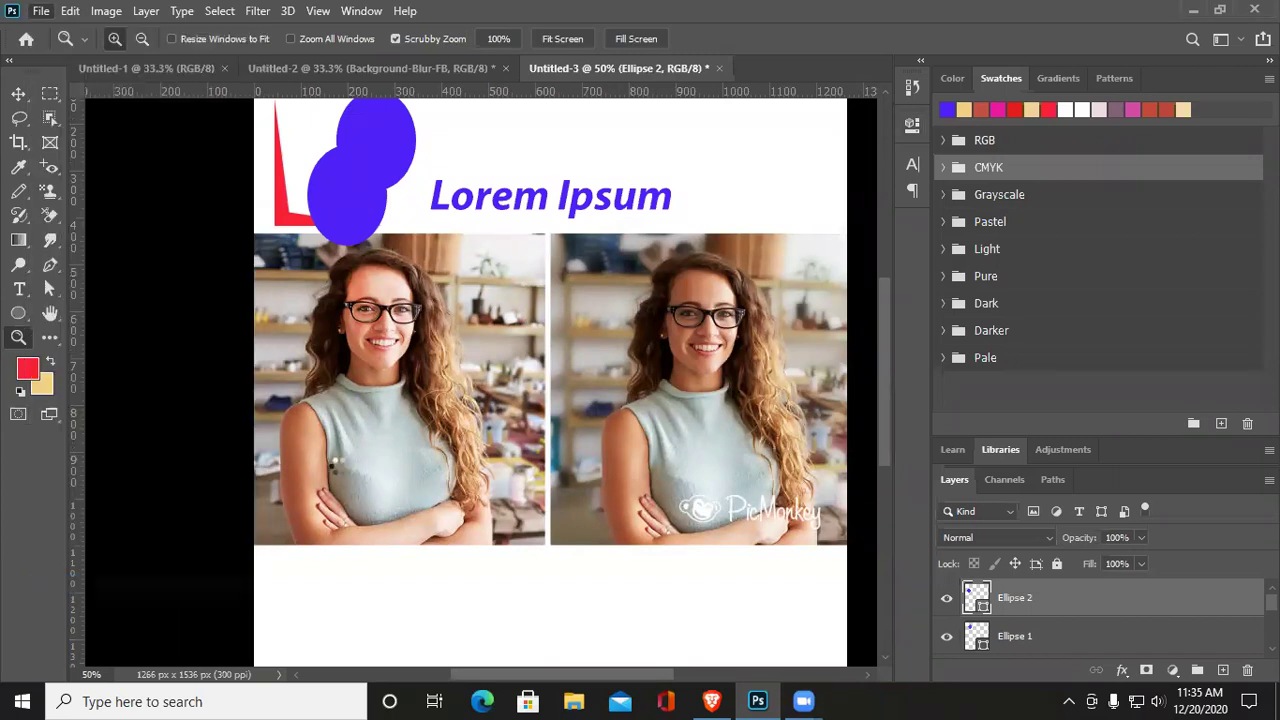
{"action": "left_click", "coordinate": [645, 268]}
{"action": "left_click", "coordinate": [634, 273]}
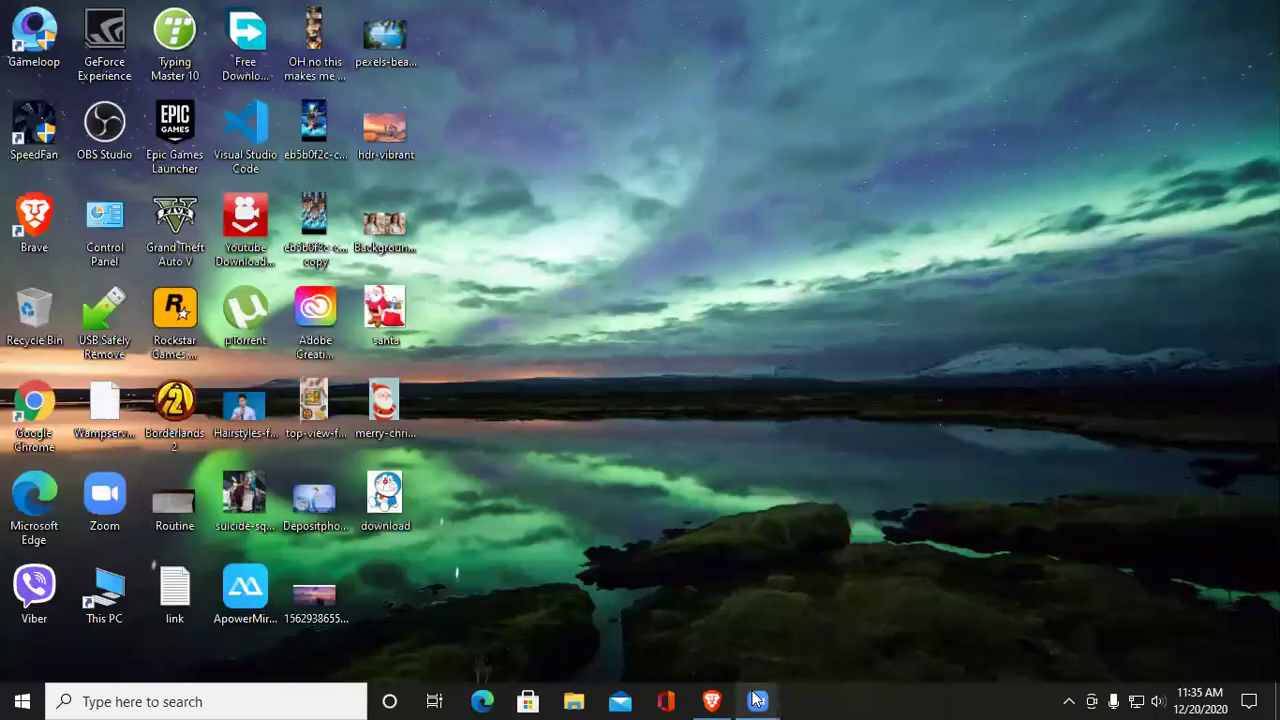
Switch to the Brave browser window with the doraemon image search and minimize it to return to the desktop
{"action": "mouse_move", "coordinate": [758, 701]}
{"action": "left_click", "coordinate": [557, 630]}
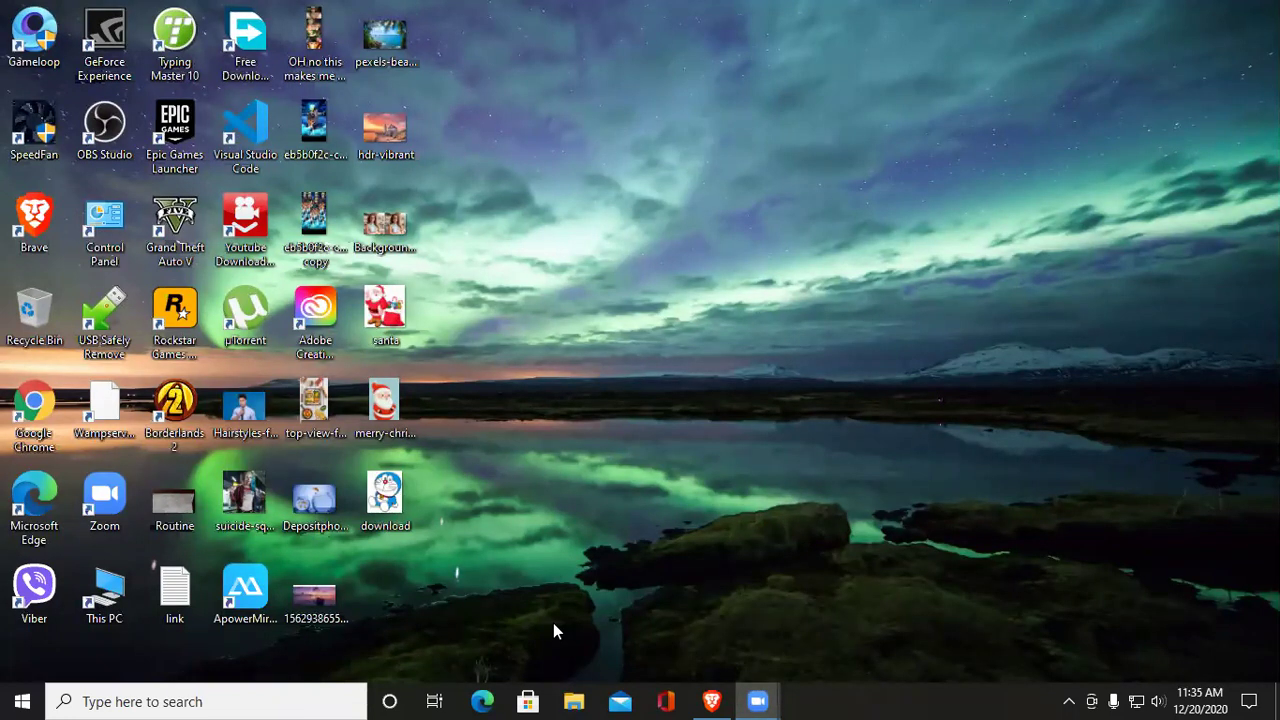
{"action": "left_click", "coordinate": [711, 701]}
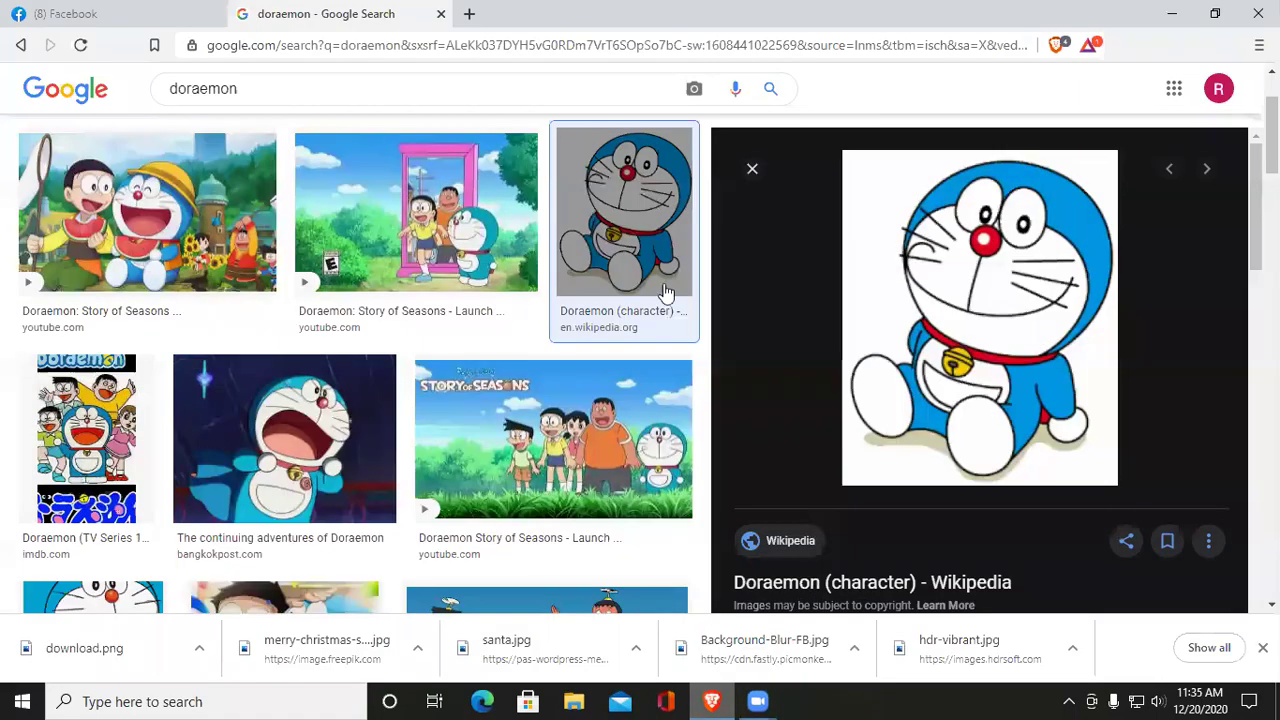
{"action": "left_click", "coordinate": [1172, 14]}
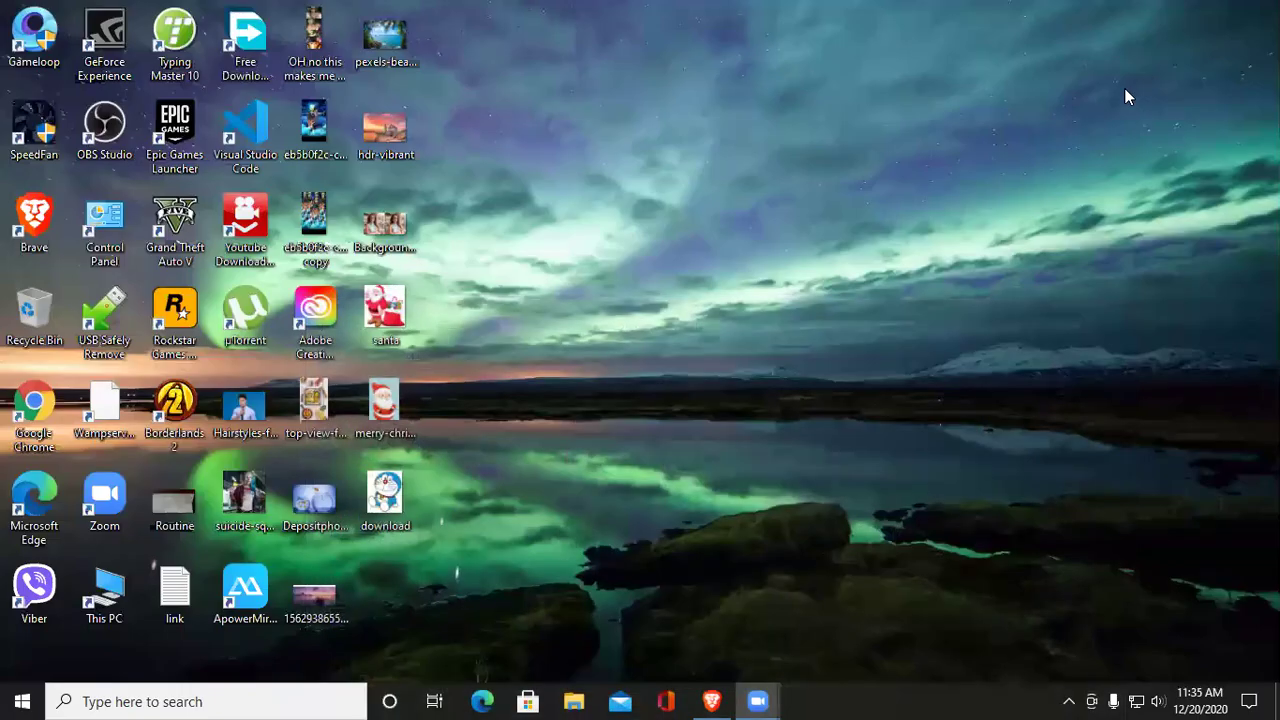